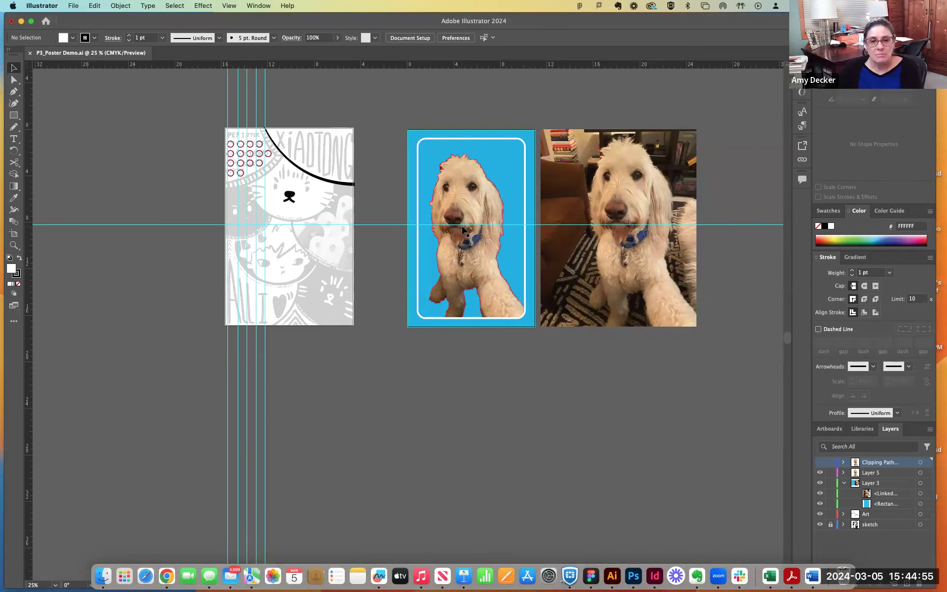
- Move the original dog photo farther away from the blue poster artboard and deselect it
{"action": "scroll", "coordinate": [464, 230], "scroll_direction": "up", "scroll_amount": 2}
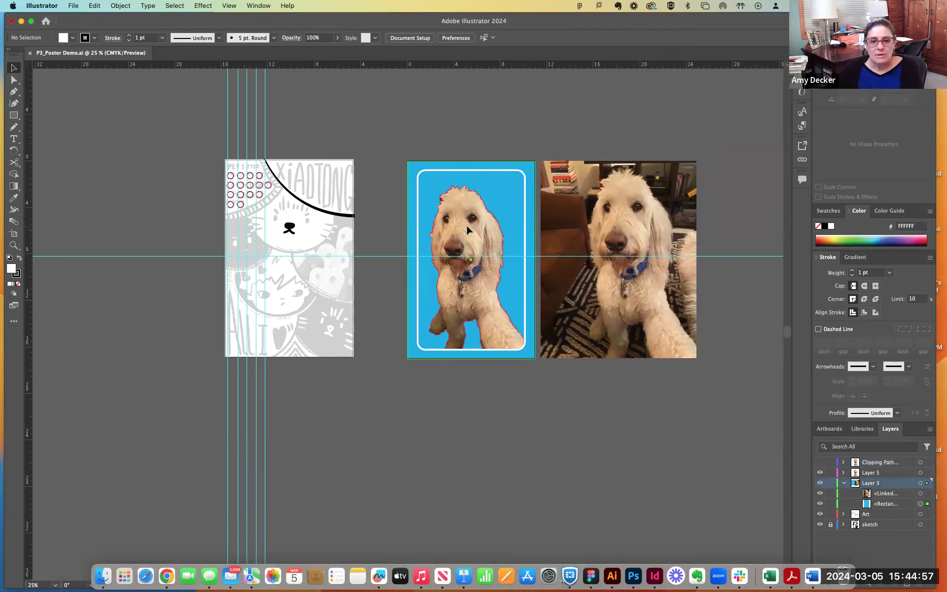
{"action": "left_click", "coordinate": [465, 228]}
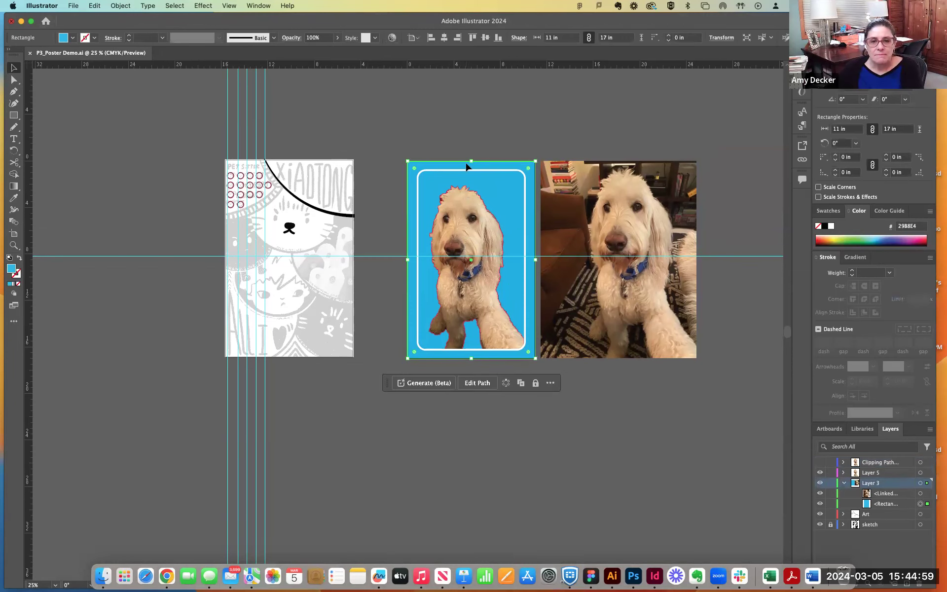
{"action": "key", "text": "super+equal"}
{"action": "key", "text": "super+equal"}
{"action": "key", "text": "super+equal"}
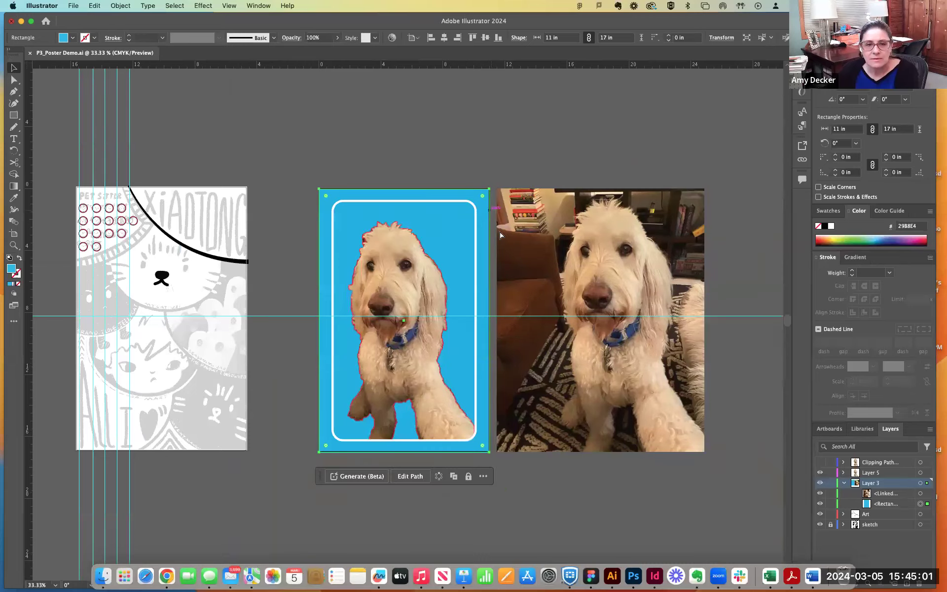
{"action": "left_click_drag", "start_coordinate": [713, 306], "coordinate": [829, 323]}
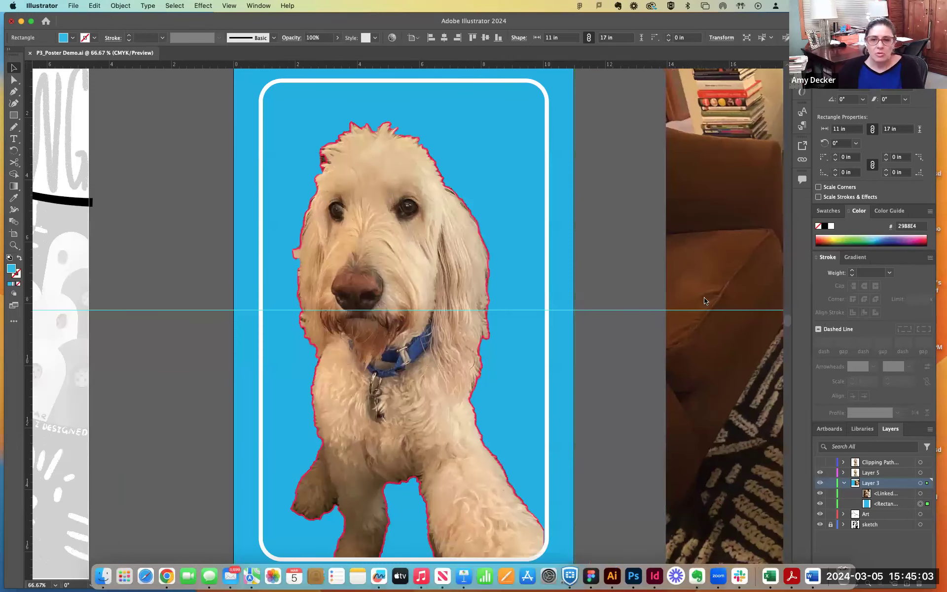
{"action": "left_click_drag", "start_coordinate": [646, 286], "coordinate": [770, 296]}
{"action": "left_click", "coordinate": [656, 292]}
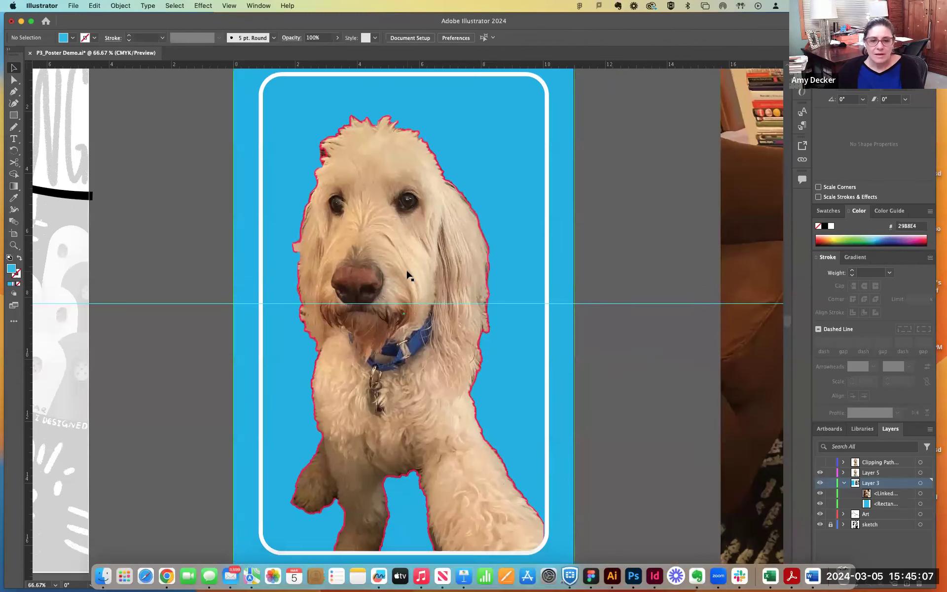
{"action": "scroll", "coordinate": [409, 275], "scroll_direction": "down", "scroll_amount": 2}
{"action": "key", "text": "super+minus"}
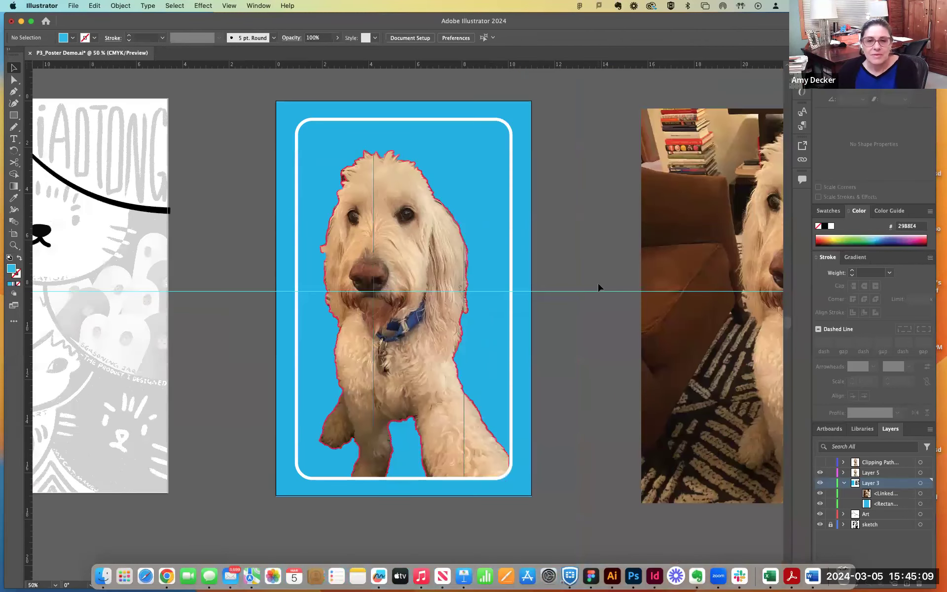
{"action": "scroll", "coordinate": [592, 283], "scroll_direction": "up", "scroll_amount": 2}
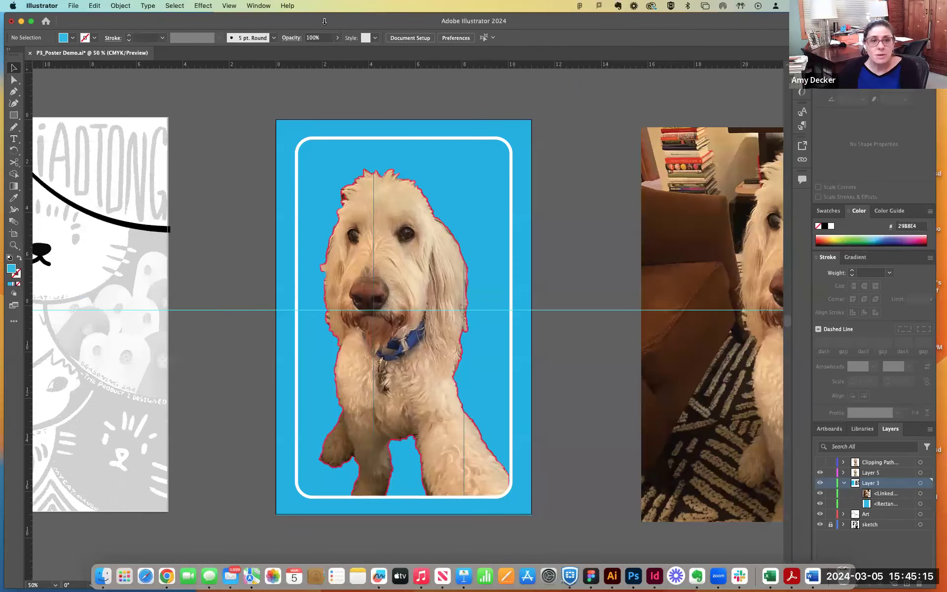
- Switch to the Typography workspace and move the floating Artboards panel off the canvas, beneath the layers list
{"action": "left_click", "coordinate": [258, 5]}
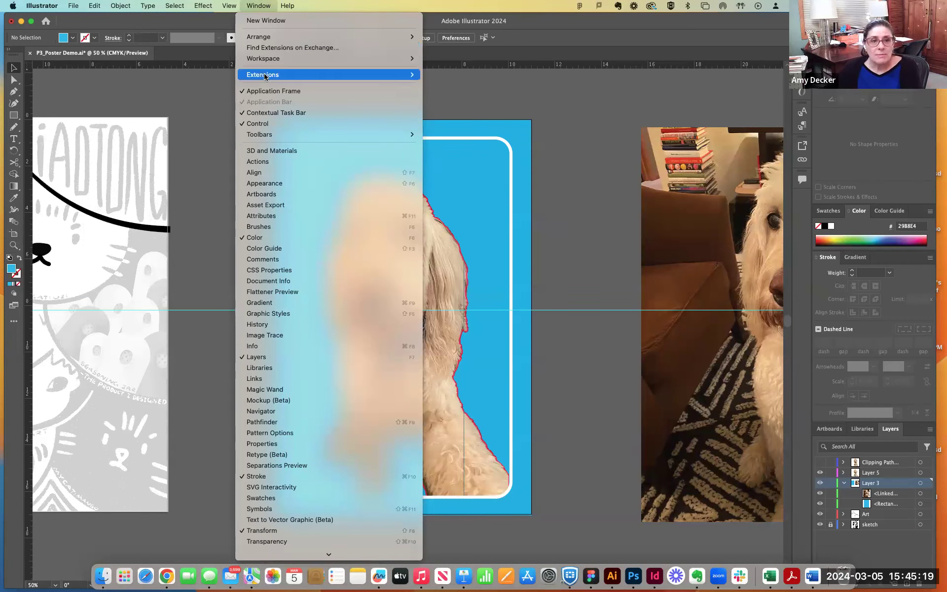
{"action": "mouse_move", "coordinate": [267, 60]}
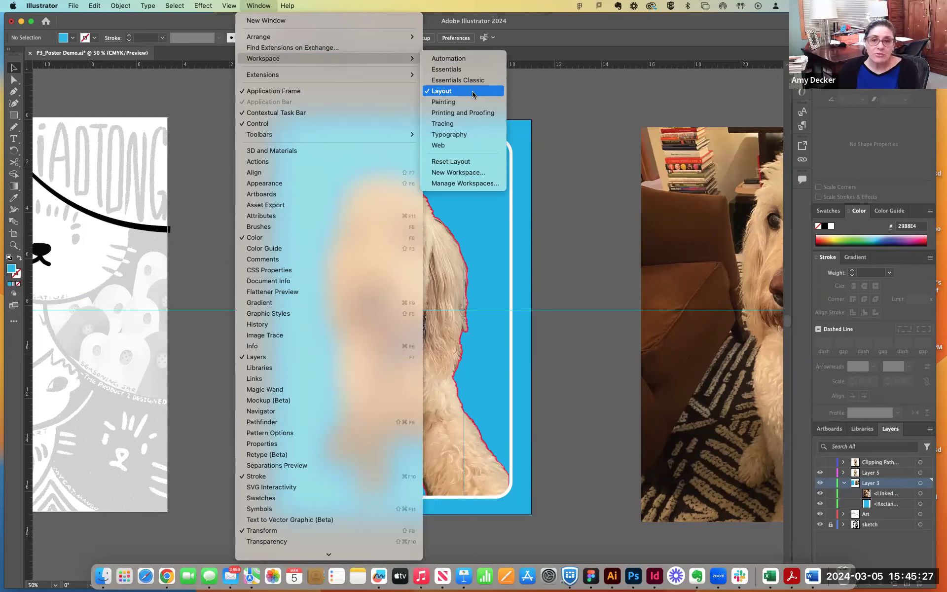
{"action": "left_click", "coordinate": [453, 137]}
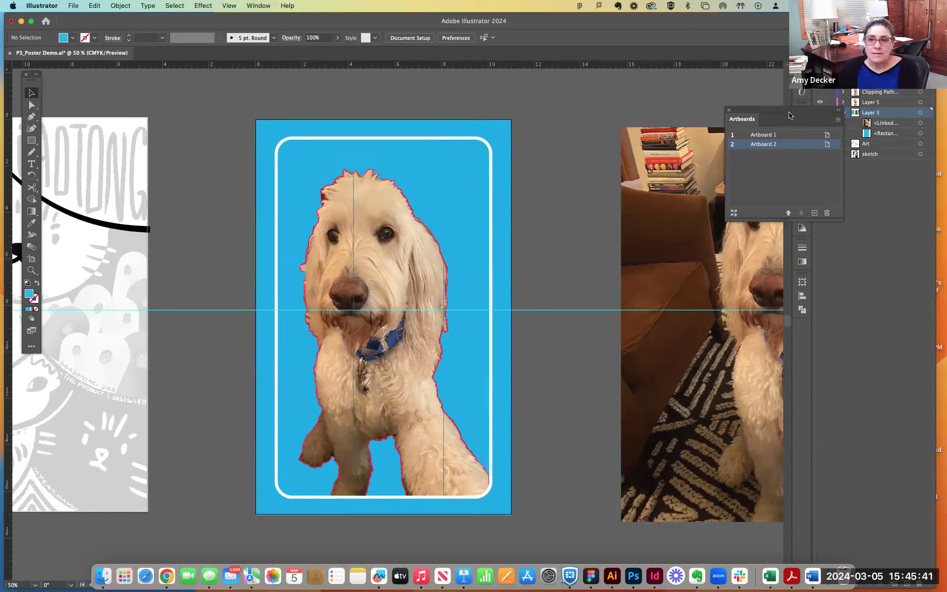
{"action": "left_click_drag", "start_coordinate": [789, 115], "coordinate": [877, 172]}
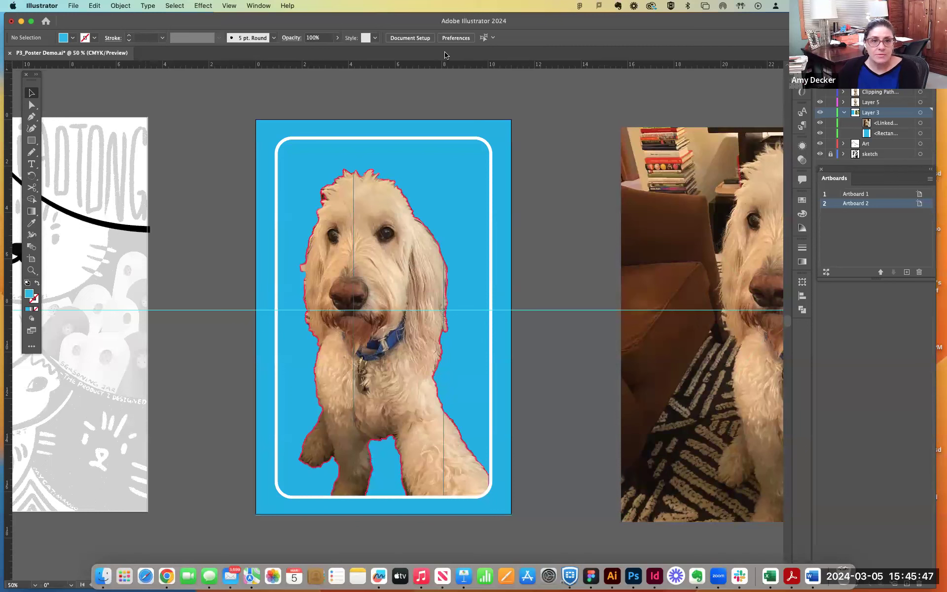
- Create an area type frame filled with placeholder text across the upper part of the poster, inside the white border
{"action": "left_click", "coordinate": [32, 165]}
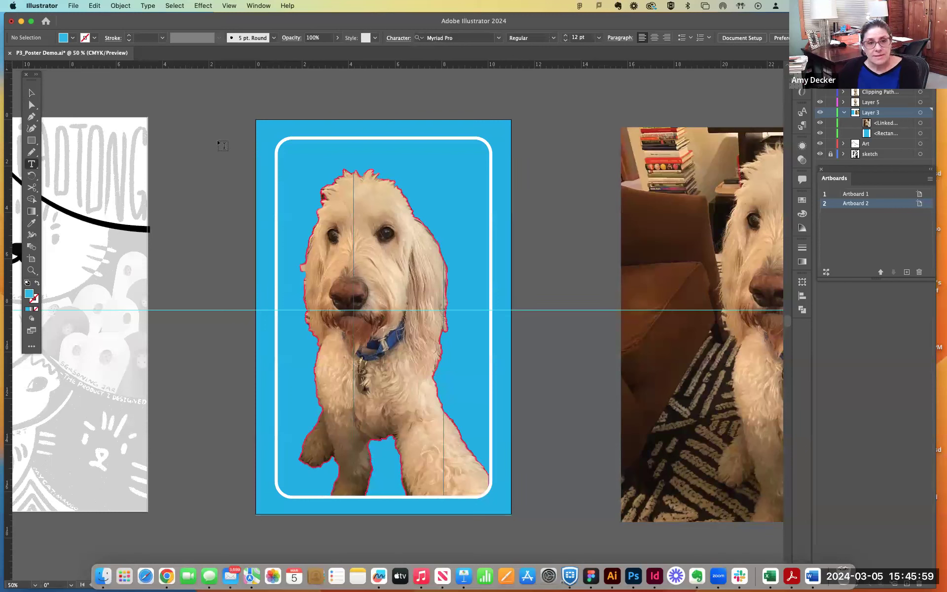
{"action": "left_click_drag", "start_coordinate": [290, 149], "coordinate": [482, 198]}
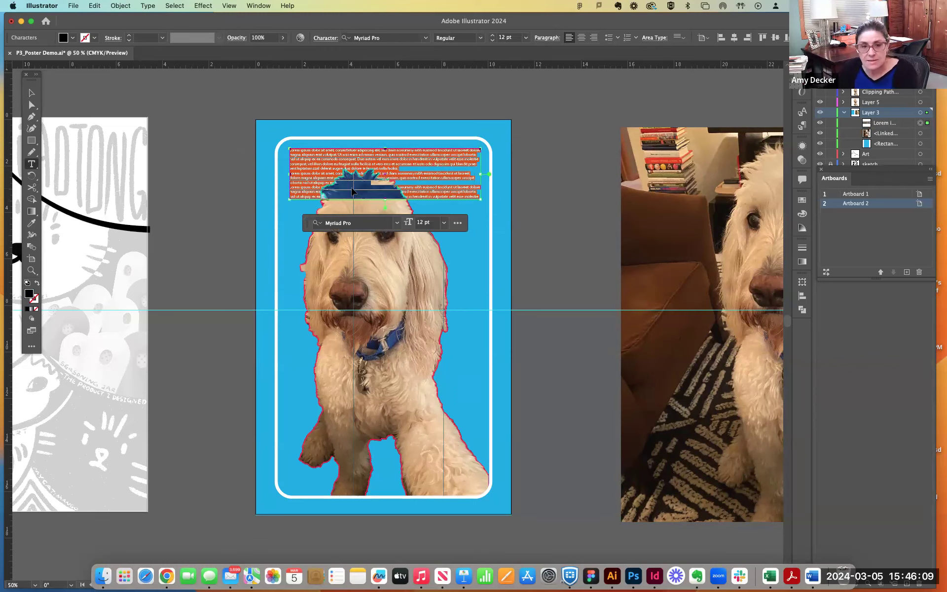
{"action": "key", "text": "super+1"}
{"action": "key", "text": "super+equal"}
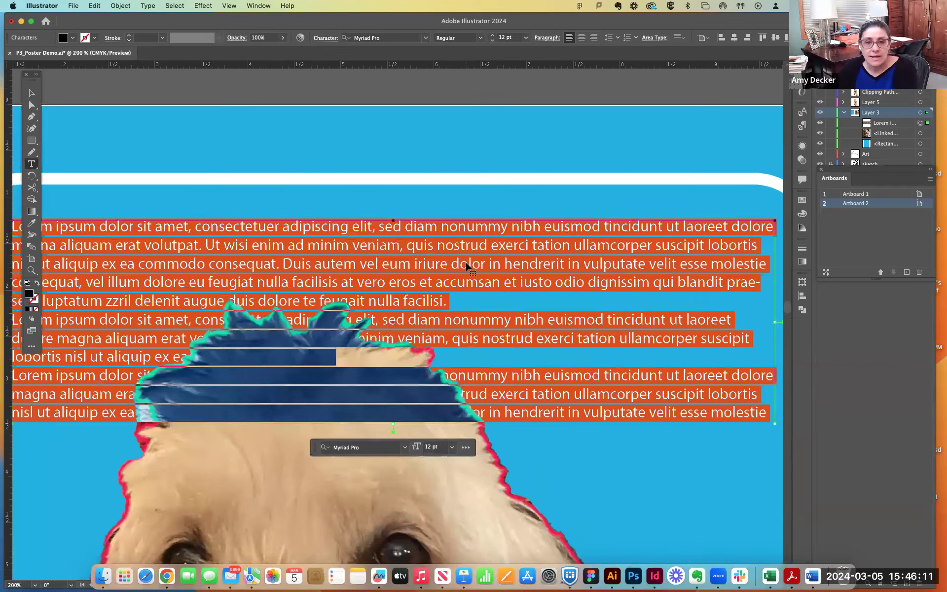
{"action": "key", "text": "super+minus"}
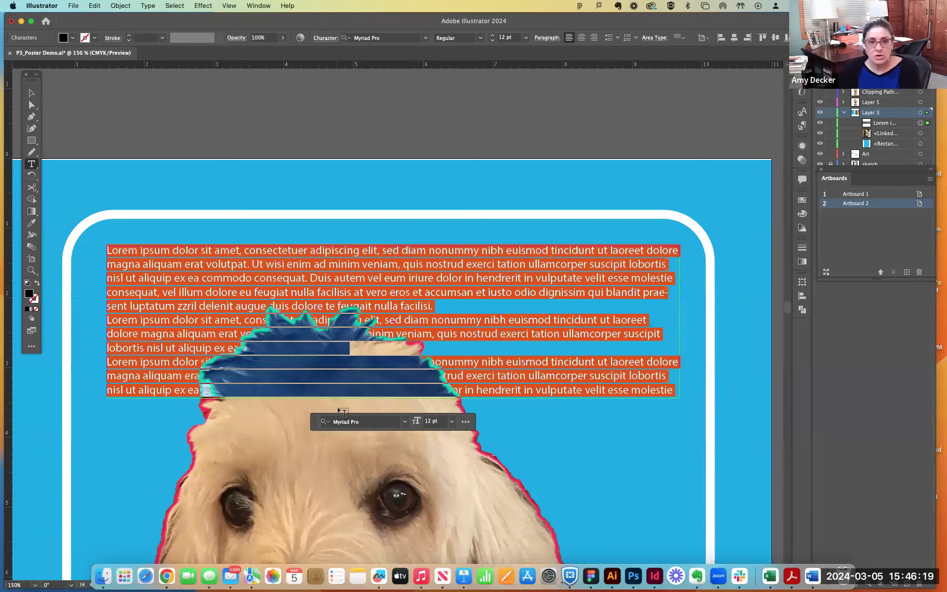
- Cycle the placeholder text through different font families and settle on Gotham Thin
{"action": "scroll", "coordinate": [339, 409], "scroll_direction": "down", "scroll_amount": 2}
{"action": "scroll", "coordinate": [339, 409], "scroll_direction": "down", "scroll_amount": 1}
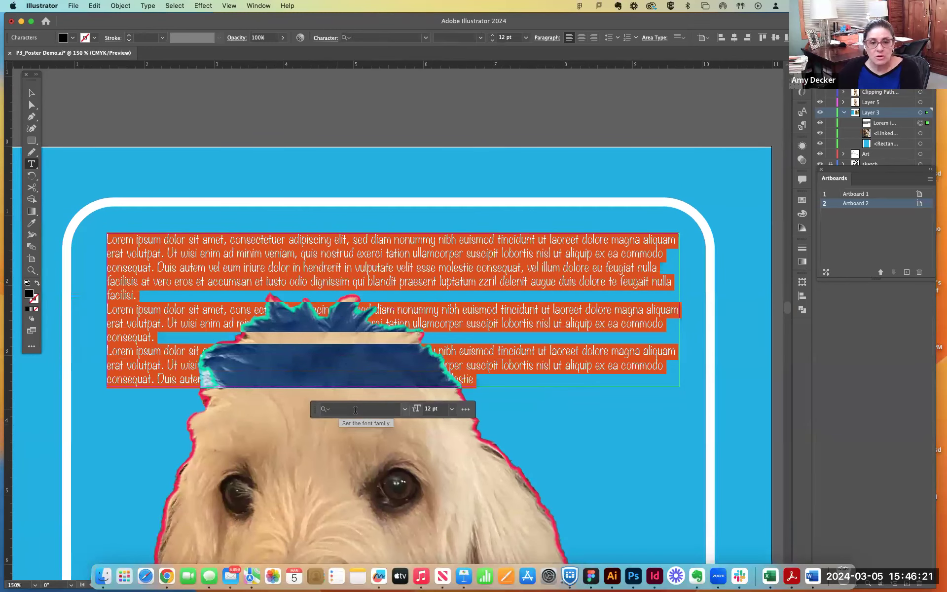
{"action": "left_click", "coordinate": [355, 410]}
{"action": "scroll", "coordinate": [381, 410], "scroll_direction": "down", "scroll_amount": 3}
{"action": "scroll", "coordinate": [381, 410], "scroll_direction": "down", "scroll_amount": 3}
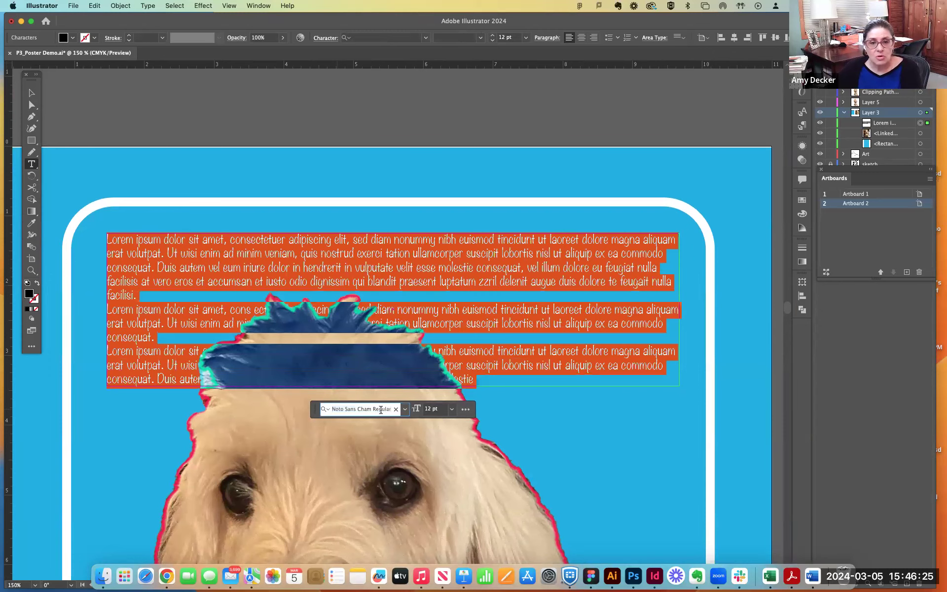
{"action": "key", "text": "Down"}
{"action": "key", "text": "Down"}
{"action": "key", "text": "Down"}
{"action": "key", "text": "Down"}
{"action": "key", "text": "Down"}
{"action": "key", "text": "Down"}
{"action": "key", "text": "Down"}
{"action": "key", "text": "Down"}
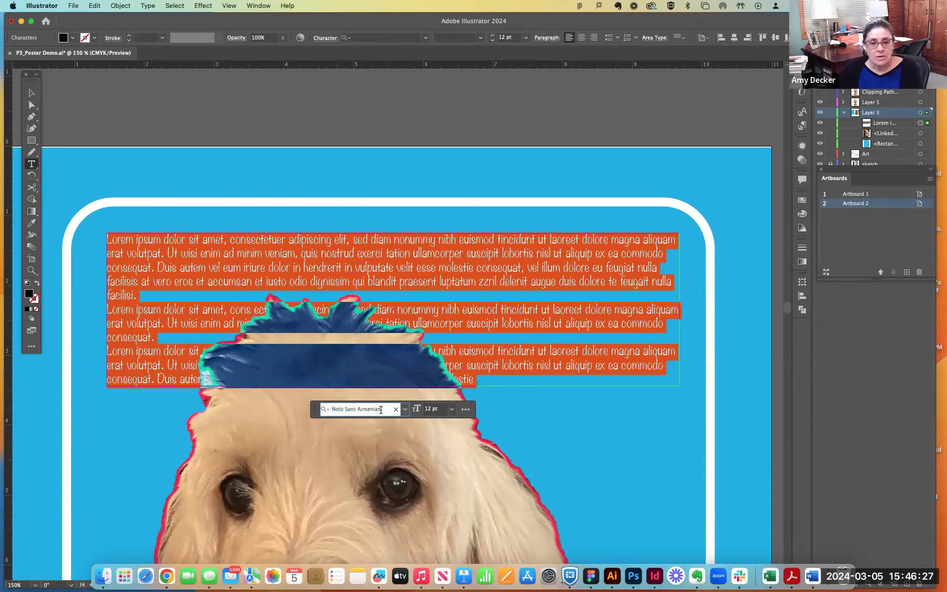
{"action": "key", "text": "Down"}
{"action": "key", "text": "Down"}
{"action": "key", "text": "Down"}
{"action": "key", "text": "Down"}
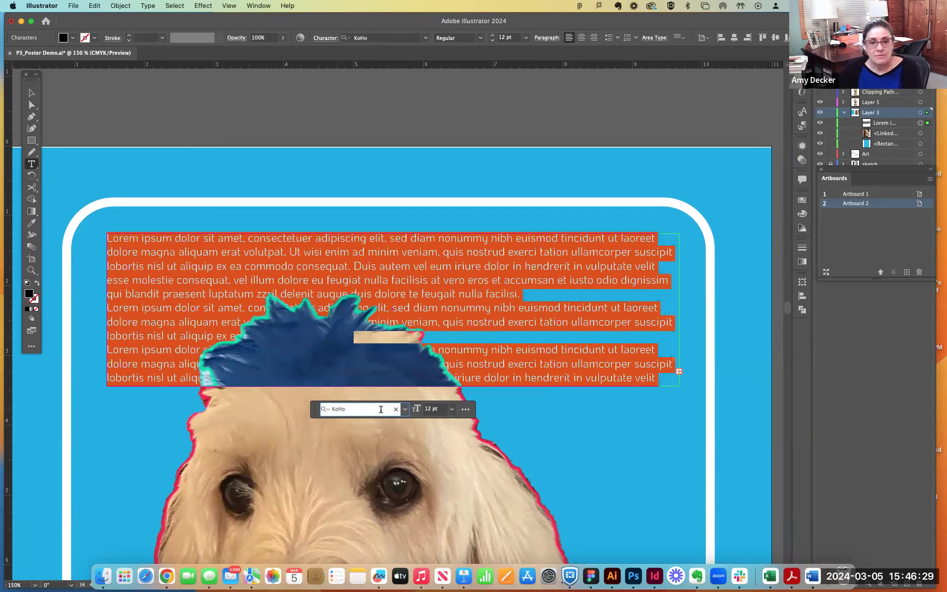
{"action": "key", "text": "Down"}
{"action": "key", "text": "Down"}
{"action": "key", "text": "Down"}
{"action": "key", "text": "Down"}
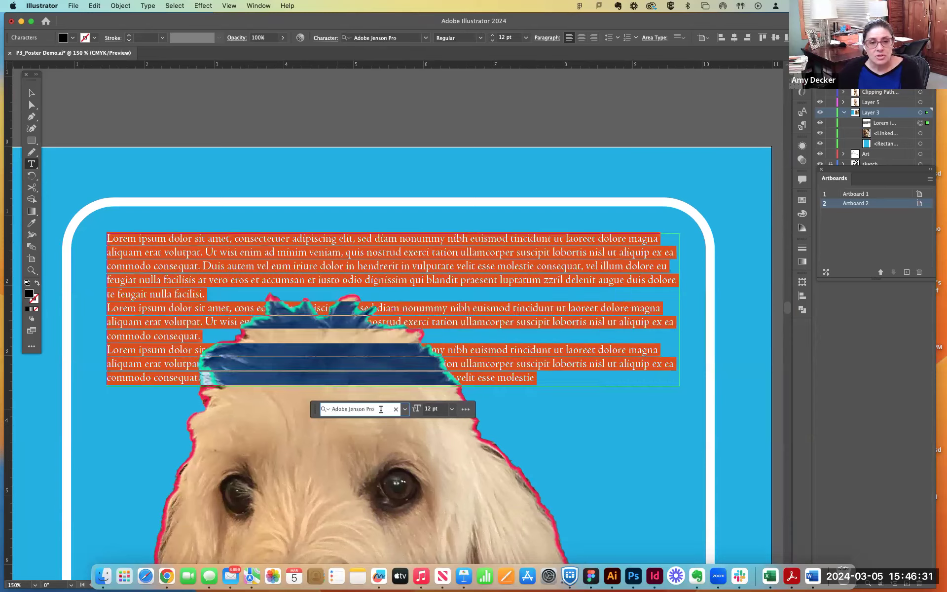
{"action": "key", "text": "Down"}
{"action": "key", "text": "Down"}
{"action": "key", "text": "Down"}
{"action": "key", "text": "Down"}
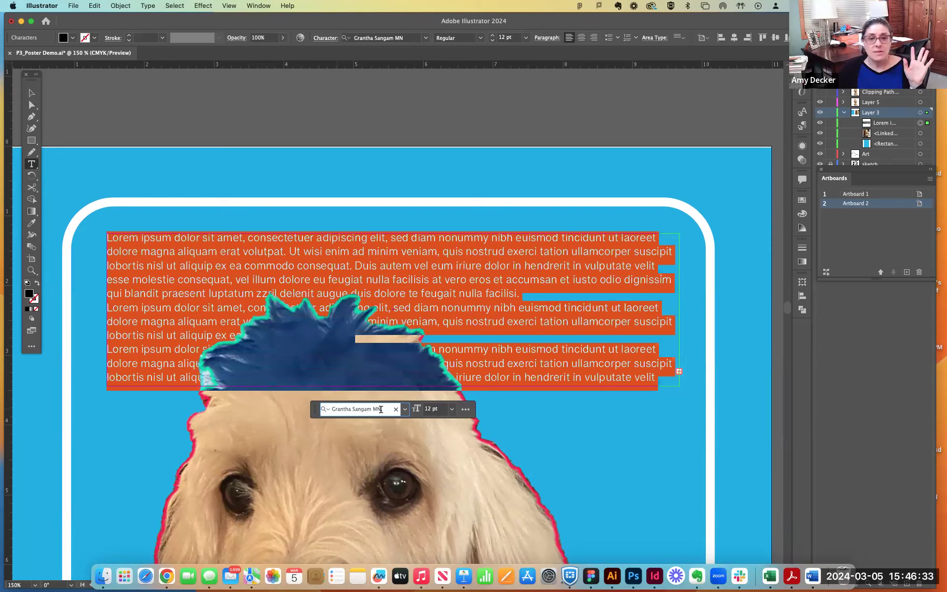
{"action": "key", "text": "Up"}
{"action": "key", "text": "Up"}
{"action": "key", "text": "Up"}
- Preview other fonts on the placeholder text in the full font list, then close it without choosing one
{"action": "left_click", "coordinate": [404, 409]}
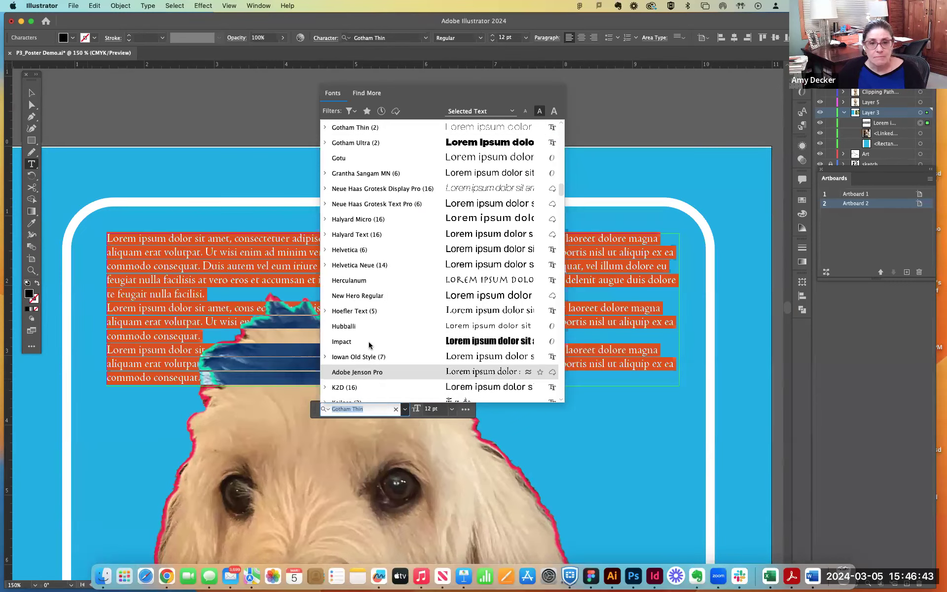
{"action": "scroll", "coordinate": [371, 162], "scroll_direction": "up", "scroll_amount": 10}
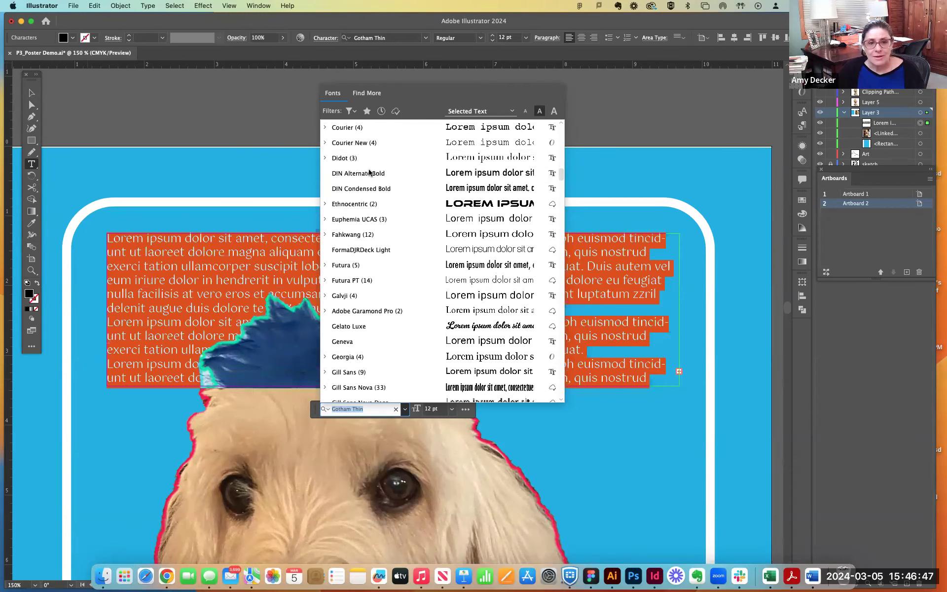
{"action": "scroll", "coordinate": [364, 197], "scroll_direction": "up", "scroll_amount": 5}
{"action": "scroll", "coordinate": [362, 197], "scroll_direction": "up", "scroll_amount": 5}
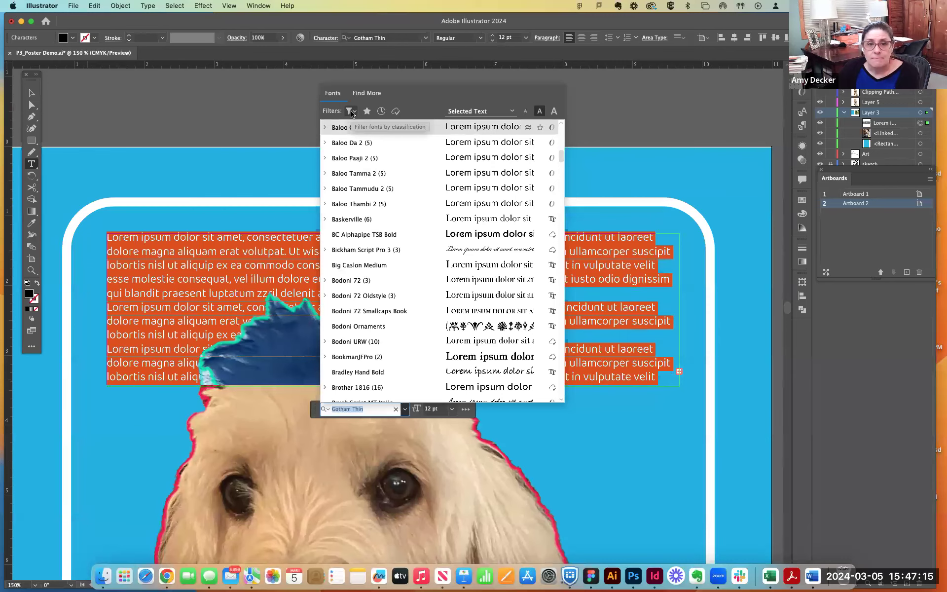
{"action": "left_click", "coordinate": [467, 409]}
{"action": "left_click", "coordinate": [467, 410]}
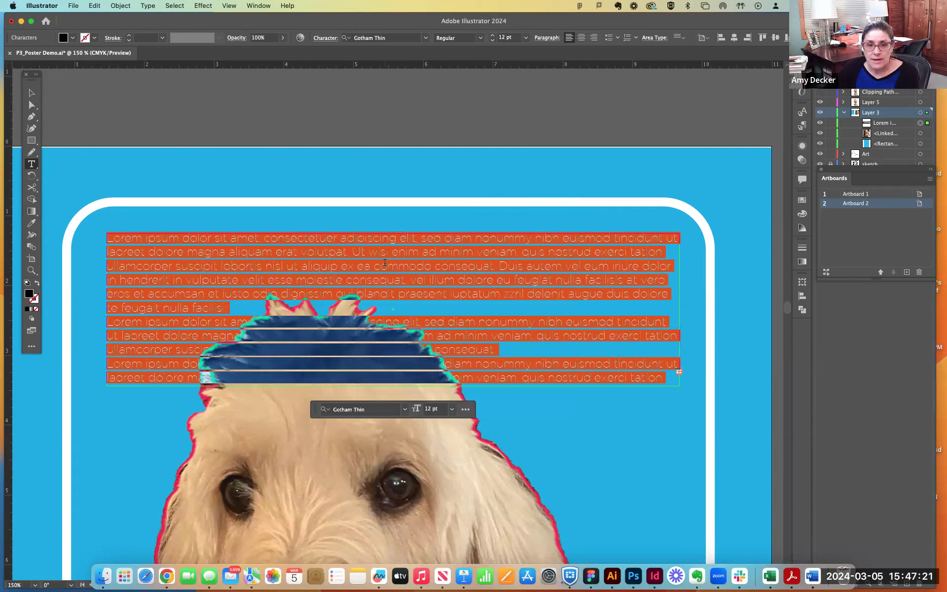
- Switch to the Creative Cloud app, open its font management page and look through the added Adobe fonts
{"action": "left_click", "coordinate": [652, 6]}
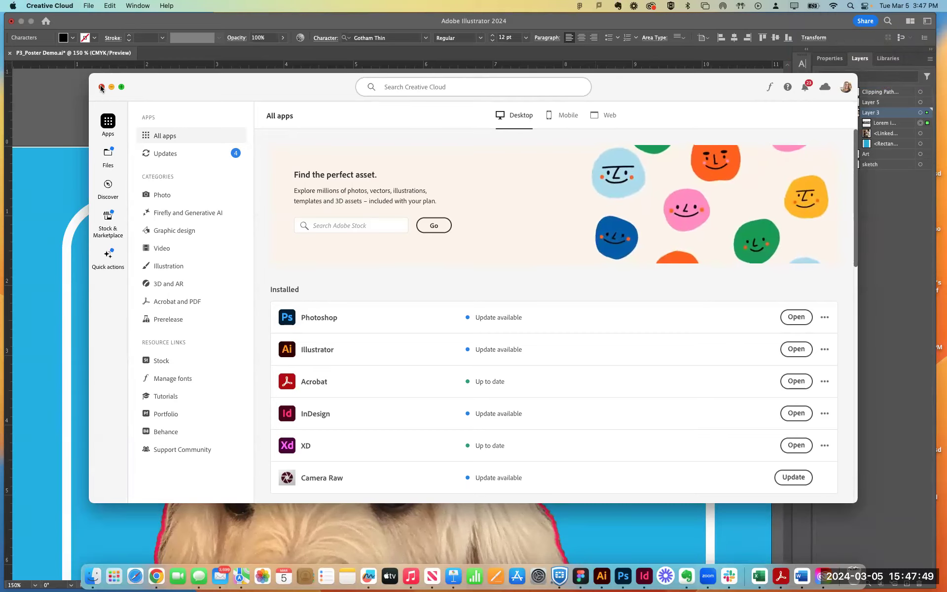
{"action": "left_click", "coordinate": [54, 124]}
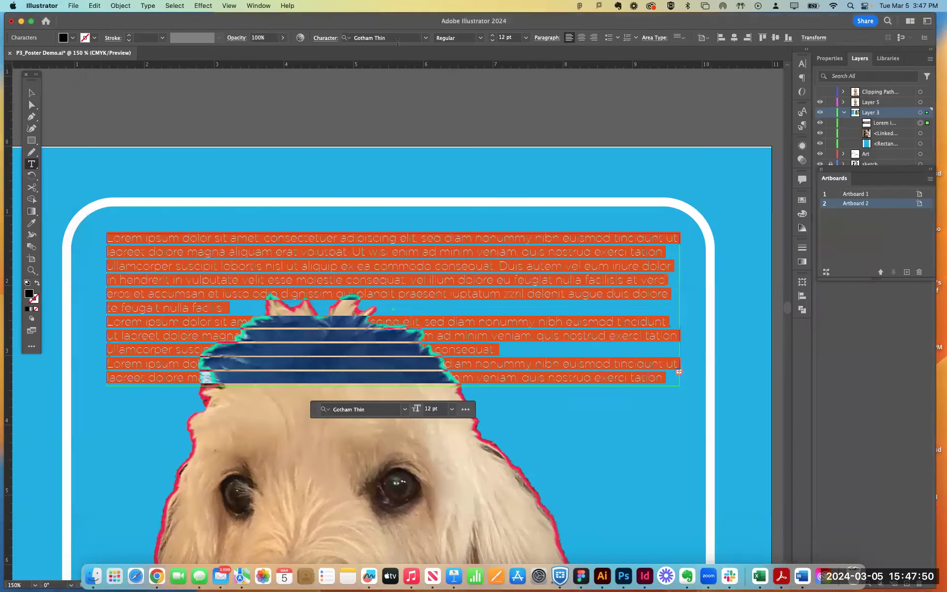
{"action": "left_click", "coordinate": [651, 7]}
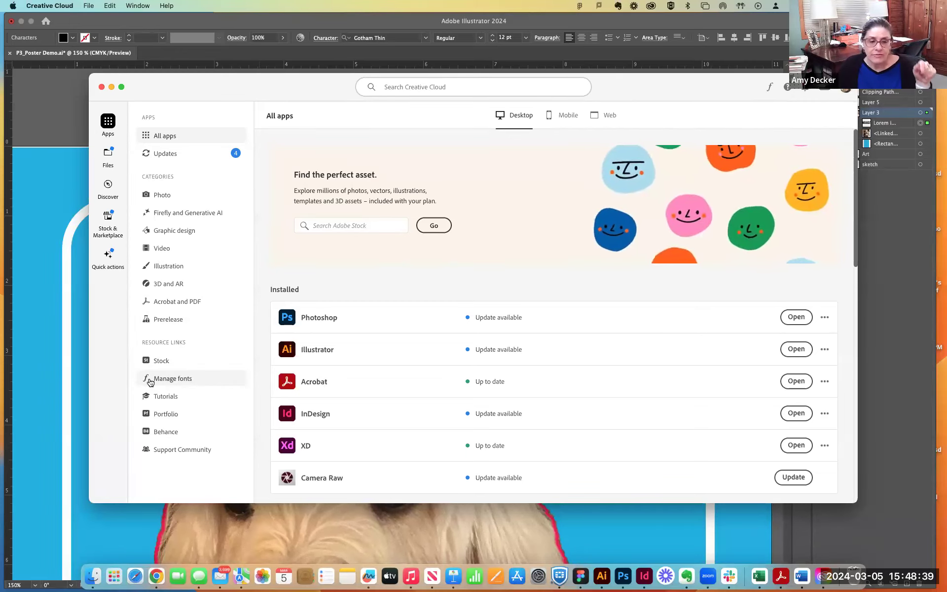
{"action": "left_click", "coordinate": [208, 381]}
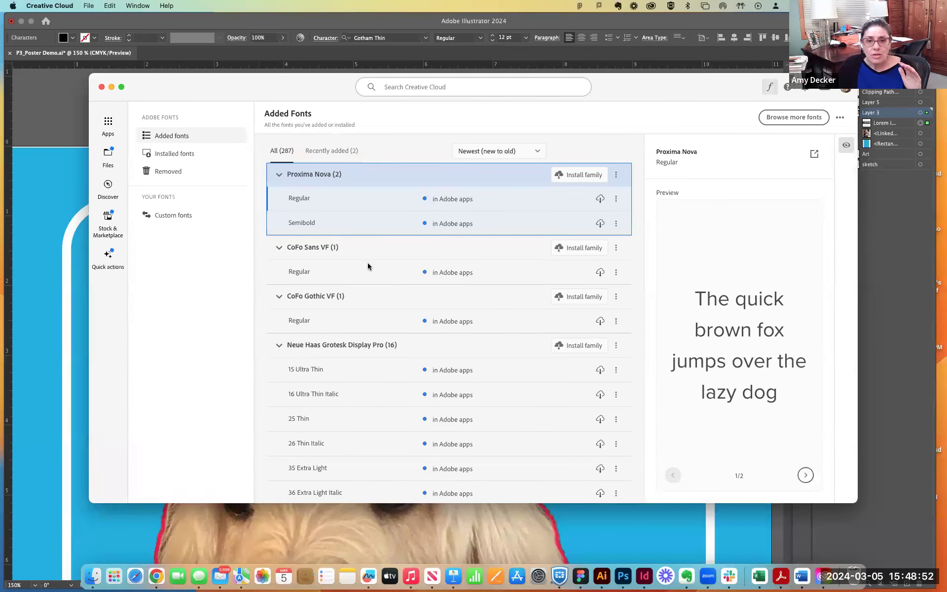
{"action": "scroll", "coordinate": [368, 263], "scroll_direction": "down", "scroll_amount": 15}
{"action": "scroll", "coordinate": [371, 285], "scroll_direction": "down", "scroll_amount": 15}
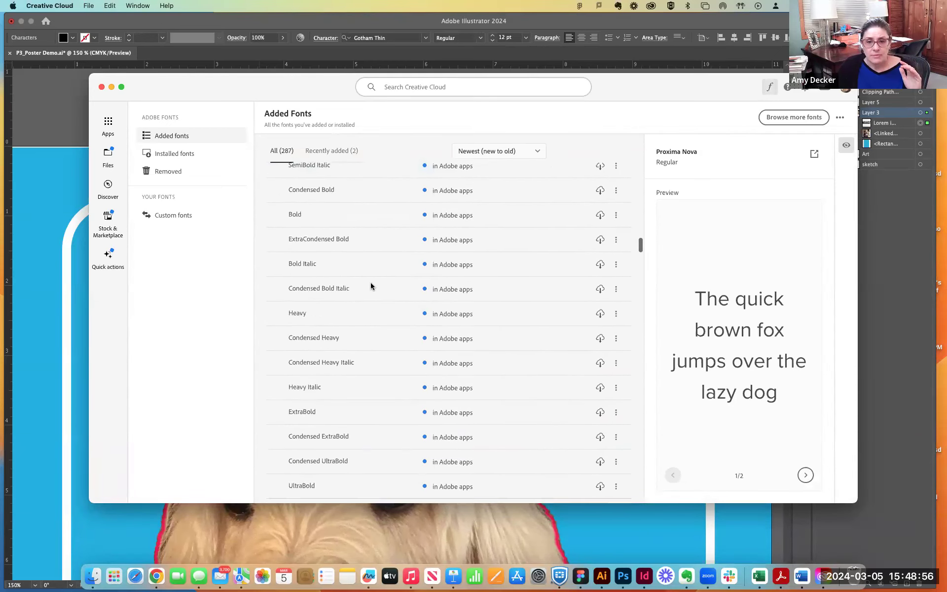
{"action": "scroll", "coordinate": [371, 285], "scroll_direction": "up", "scroll_amount": 20}
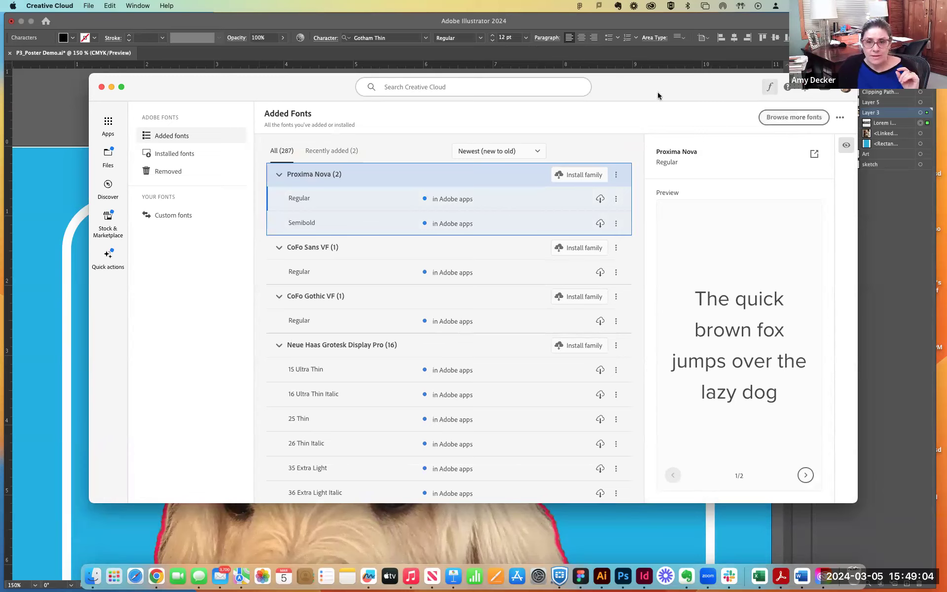
- Open the Adobe Fonts website to browse more fonts and reposition the browser window to show the filters and font families
{"action": "left_click", "coordinate": [793, 119]}
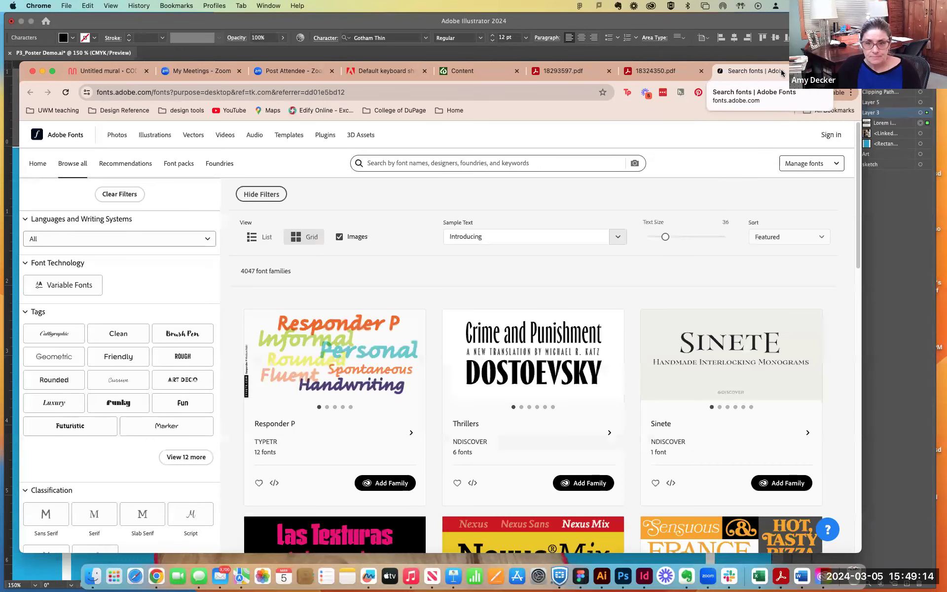
{"action": "left_click_drag", "start_coordinate": [833, 72], "coordinate": [867, 55]}
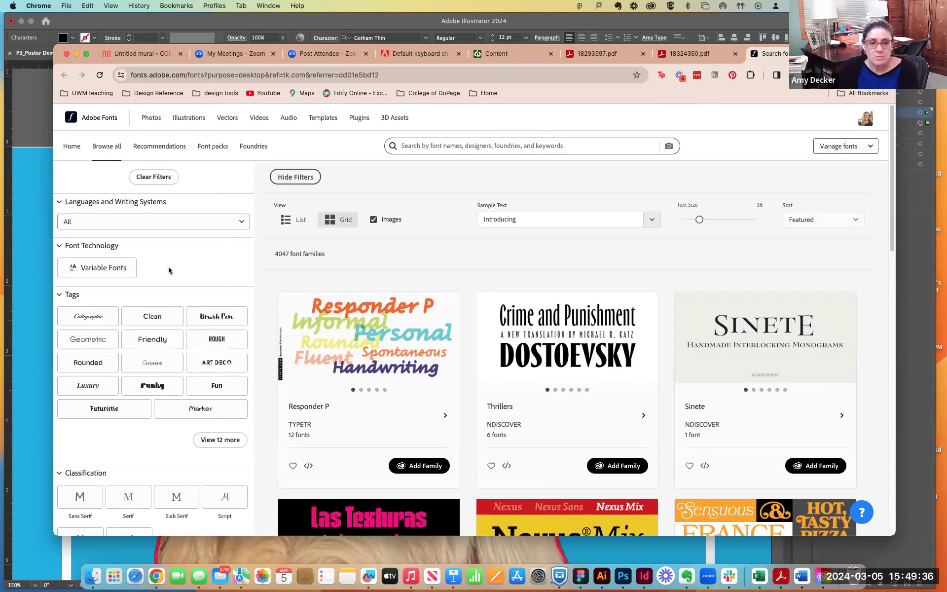
{"action": "scroll", "coordinate": [168, 270], "scroll_direction": "down", "scroll_amount": 1}
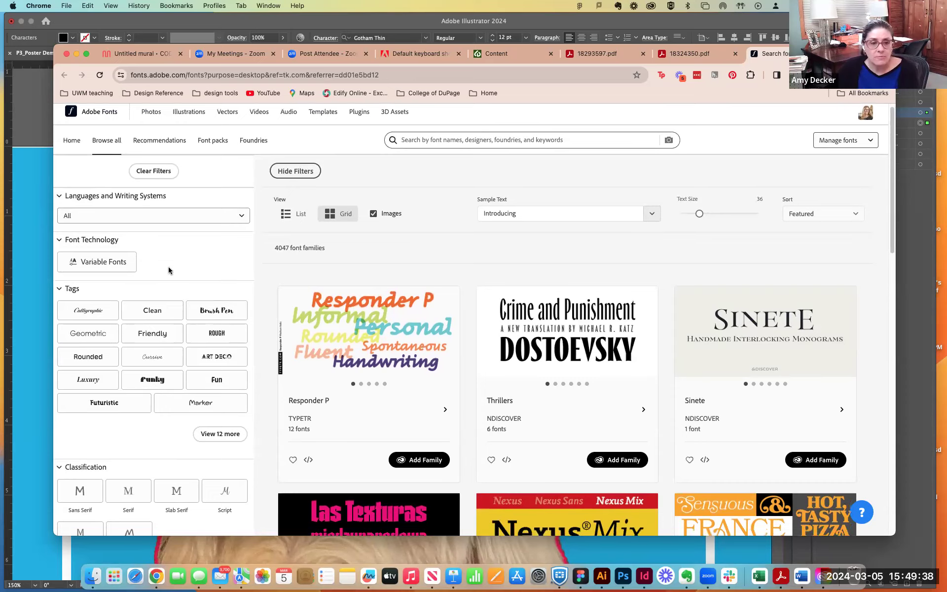
{"action": "scroll", "coordinate": [168, 270], "scroll_direction": "up", "scroll_amount": 1}
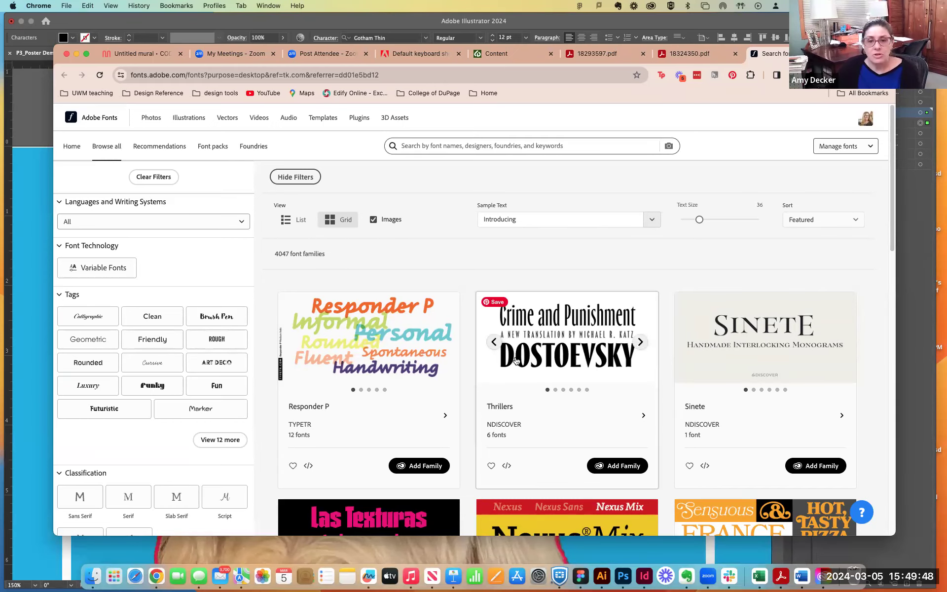
- Look over the font families and filter options, and expand the Tags filter to show all tags
{"action": "scroll", "coordinate": [515, 361], "scroll_direction": "down", "scroll_amount": 8}
{"action": "scroll", "coordinate": [515, 362], "scroll_direction": "down", "scroll_amount": 10}
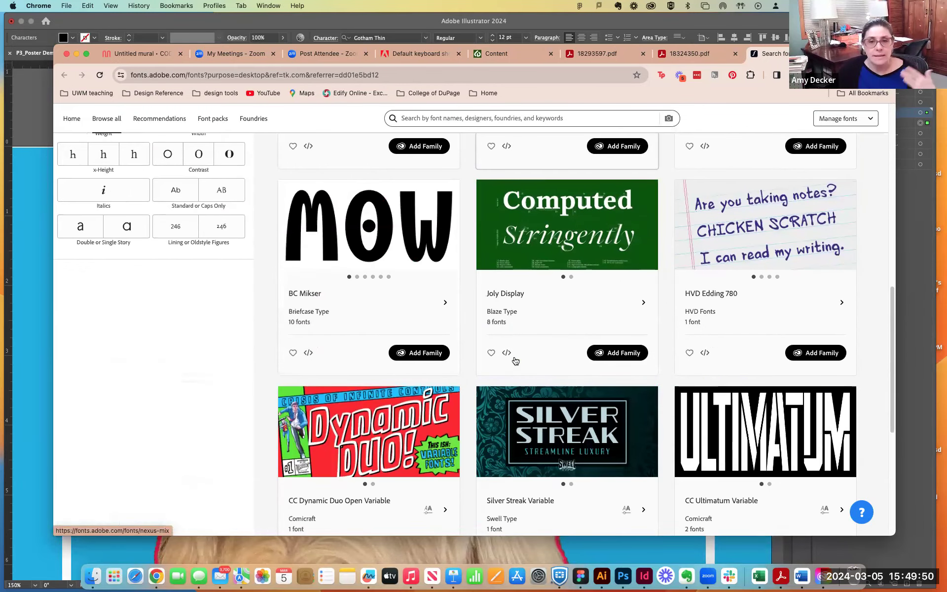
{"action": "scroll", "coordinate": [515, 360], "scroll_direction": "up", "scroll_amount": 15}
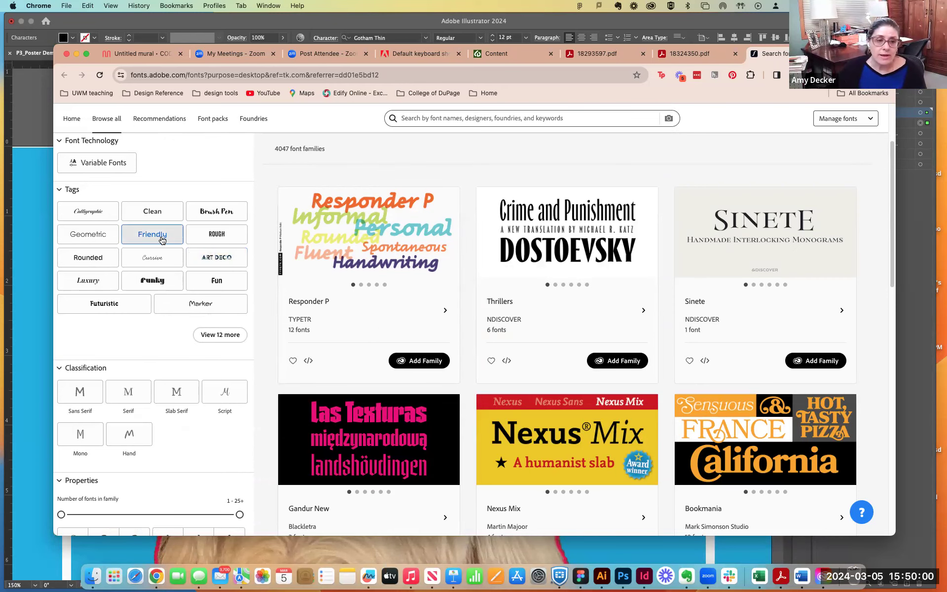
{"action": "scroll", "coordinate": [113, 224], "scroll_direction": "up", "scroll_amount": 3}
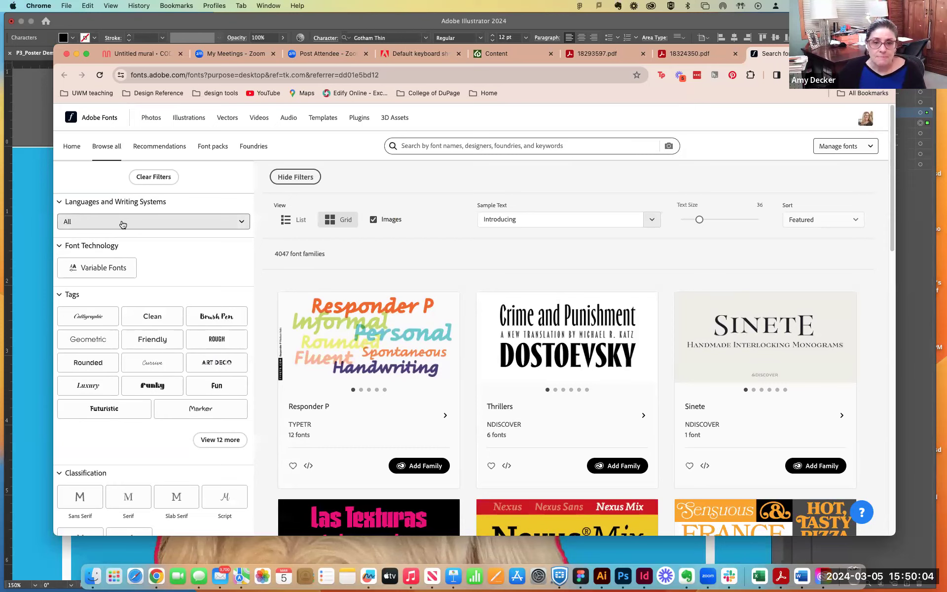
{"action": "scroll", "coordinate": [122, 224], "scroll_direction": "down", "scroll_amount": 2}
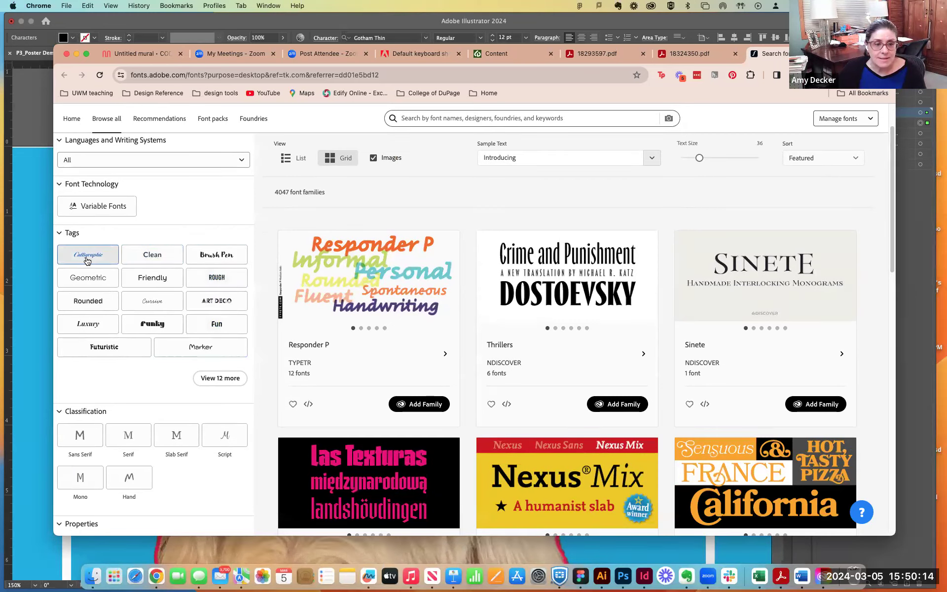
{"action": "left_click", "coordinate": [221, 378]}
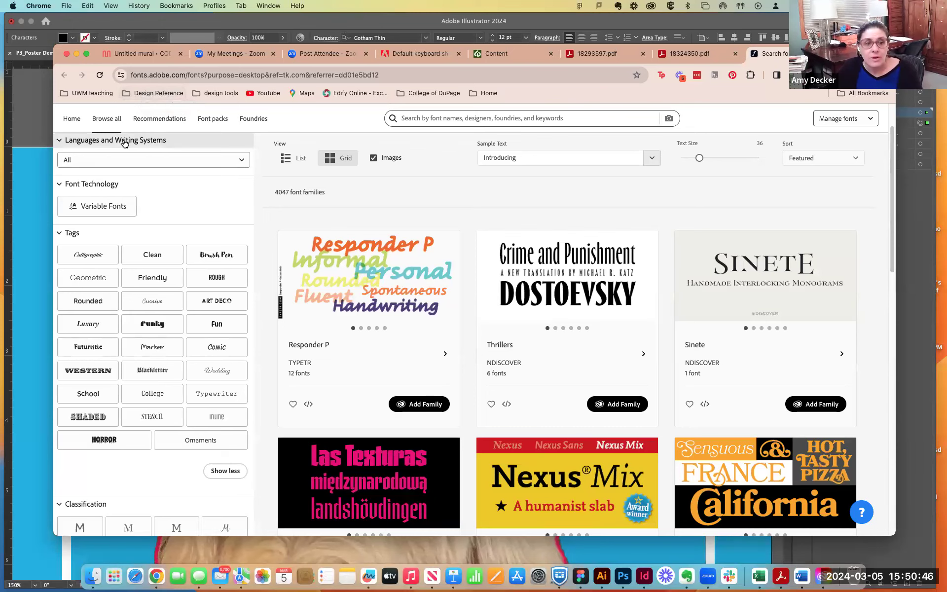
- Compare the Friendly and Clean tags, keep the Friendly filter and look through its font families
{"action": "left_click", "coordinate": [157, 285]}
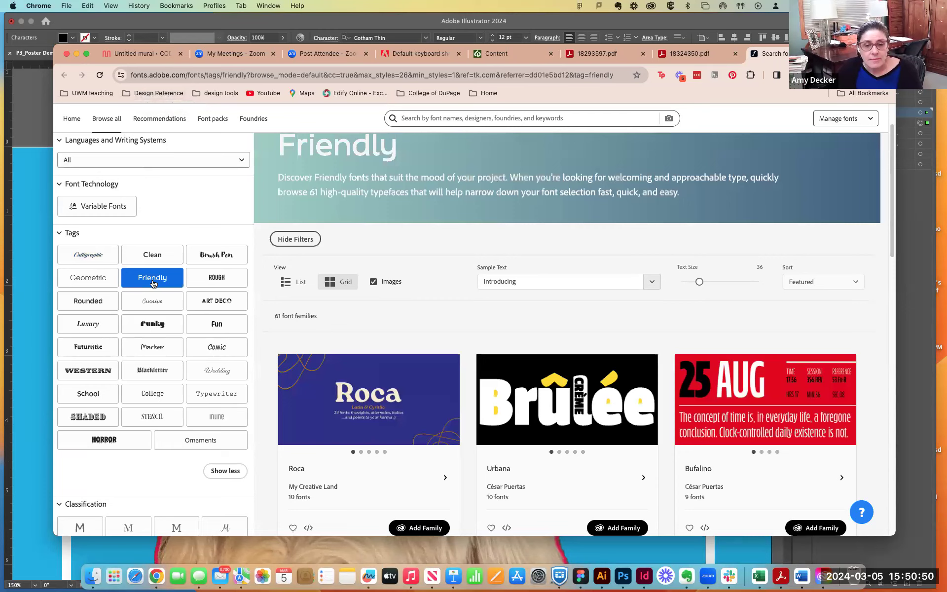
{"action": "left_click", "coordinate": [157, 254]}
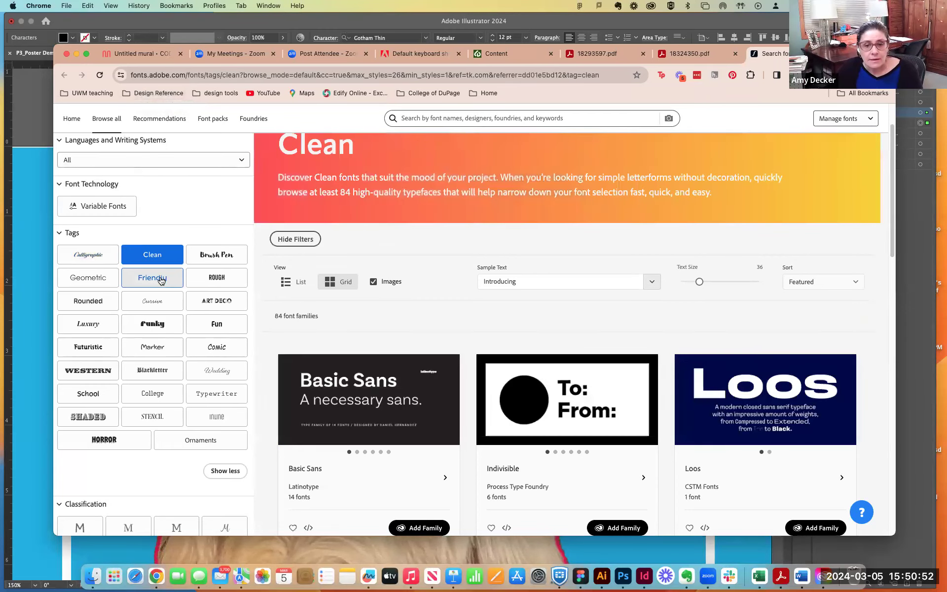
{"action": "left_click", "coordinate": [160, 280]}
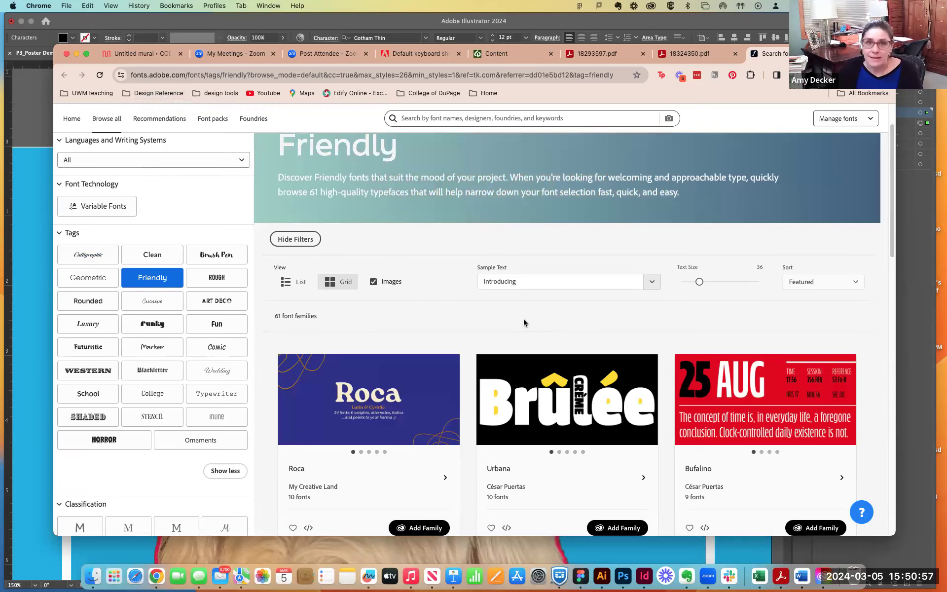
{"action": "scroll", "coordinate": [524, 323], "scroll_direction": "down", "scroll_amount": 1}
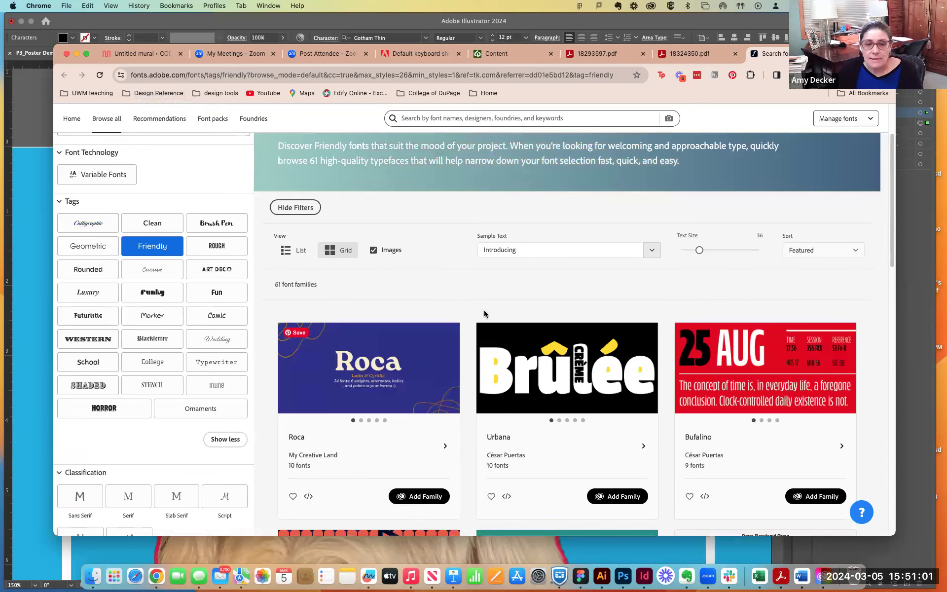
{"action": "scroll", "coordinate": [656, 383], "scroll_direction": "down", "scroll_amount": 5}
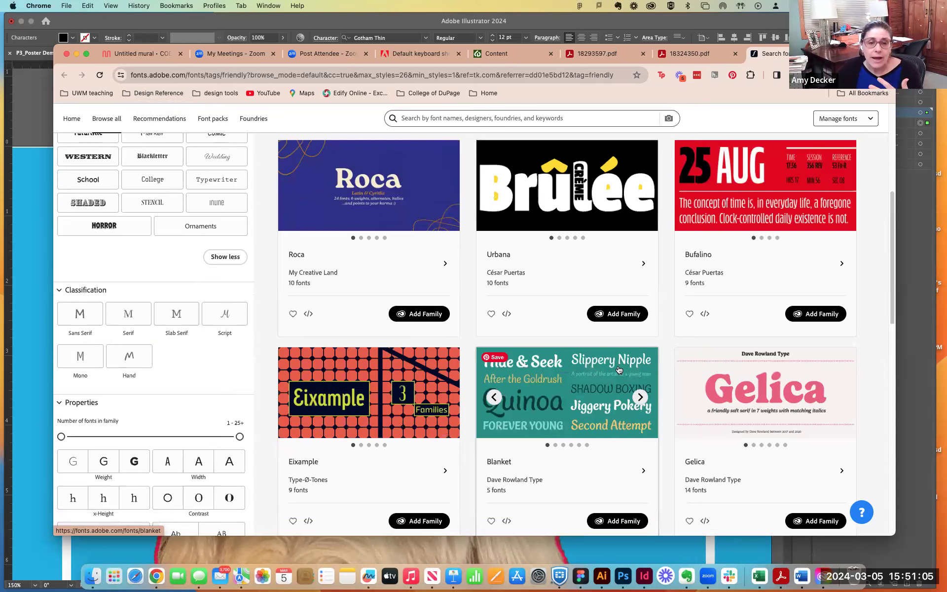
{"action": "scroll", "coordinate": [375, 296], "scroll_direction": "up", "scroll_amount": 5}
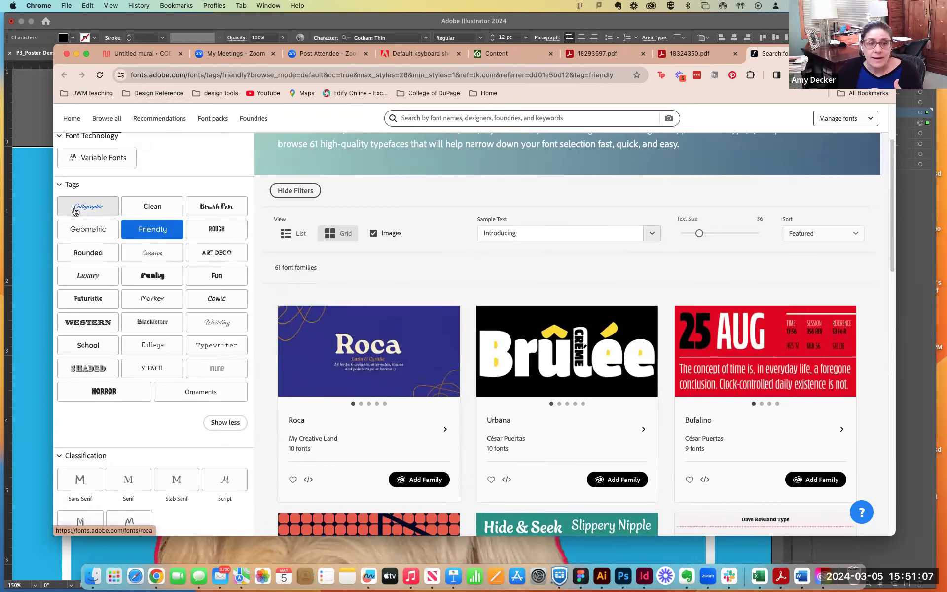
{"action": "scroll", "coordinate": [158, 301], "scroll_direction": "down", "scroll_amount": 6}
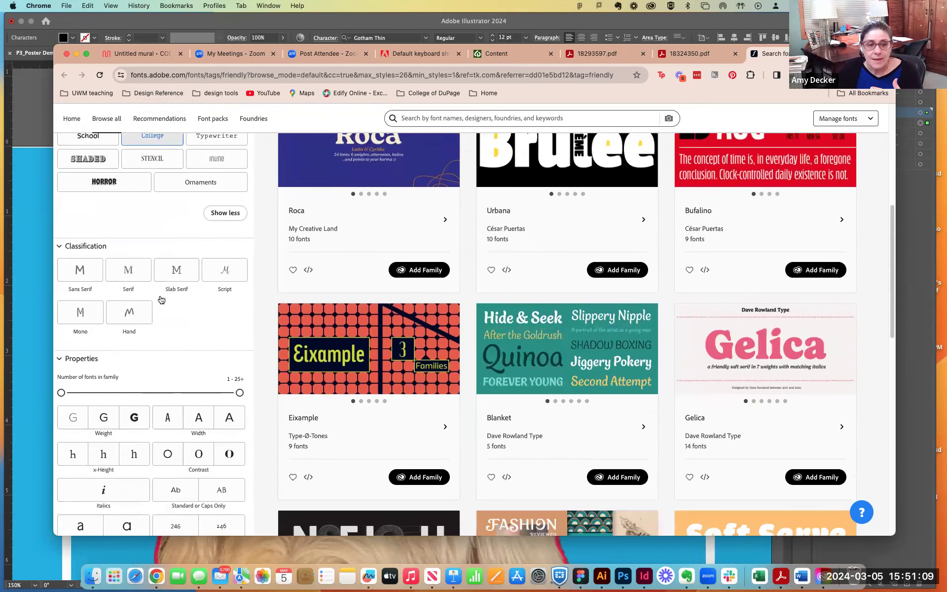
- Go through the Classification options and filter the Friendly fonts by Sans Serif
{"action": "left_click", "coordinate": [82, 271]}
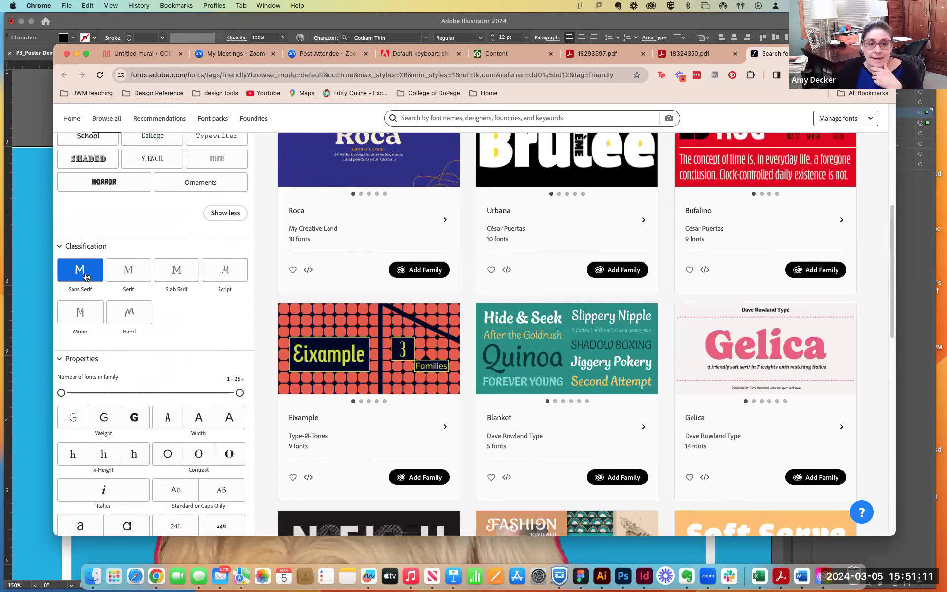
{"action": "left_click", "coordinate": [123, 277]}
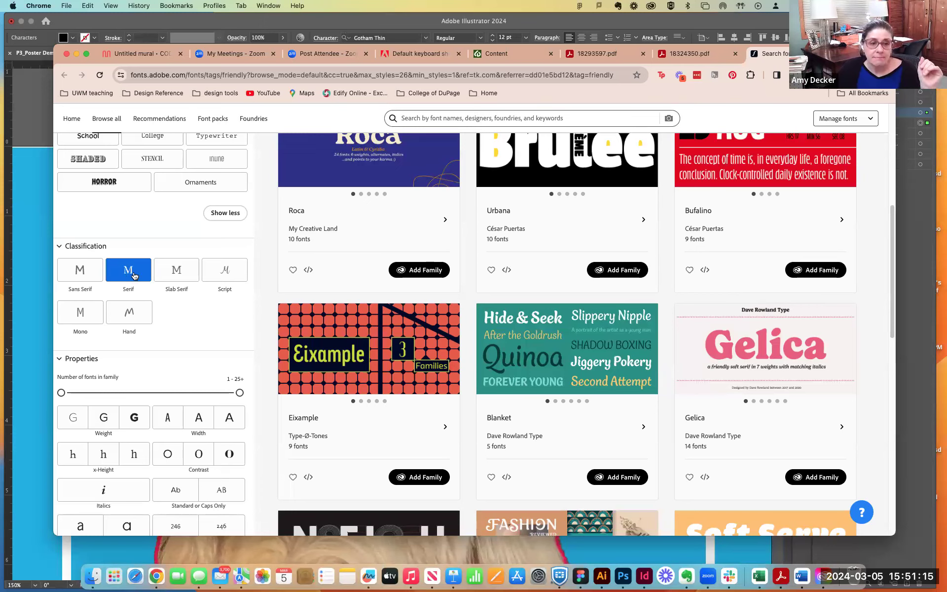
{"action": "left_click", "coordinate": [187, 275]}
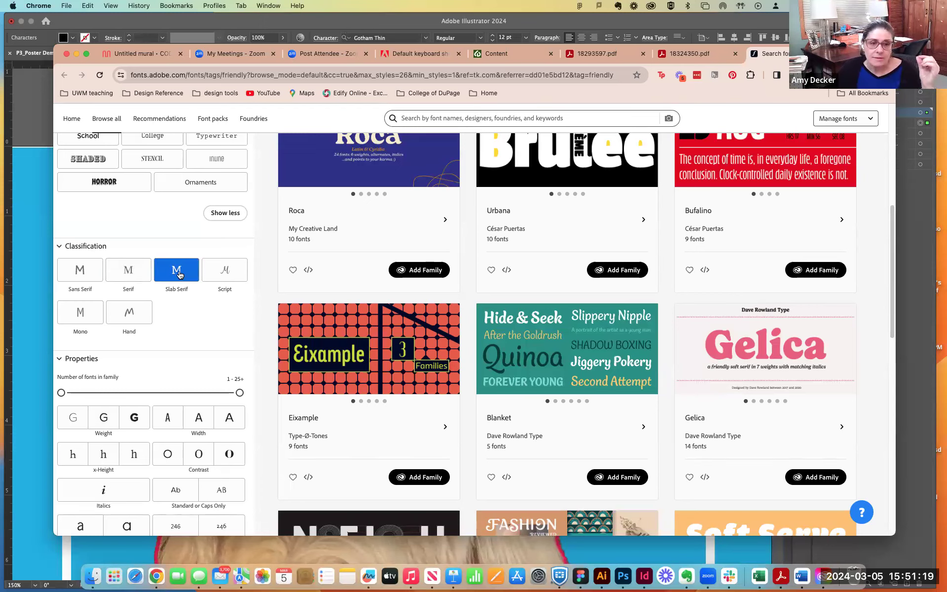
{"action": "left_click", "coordinate": [214, 276]}
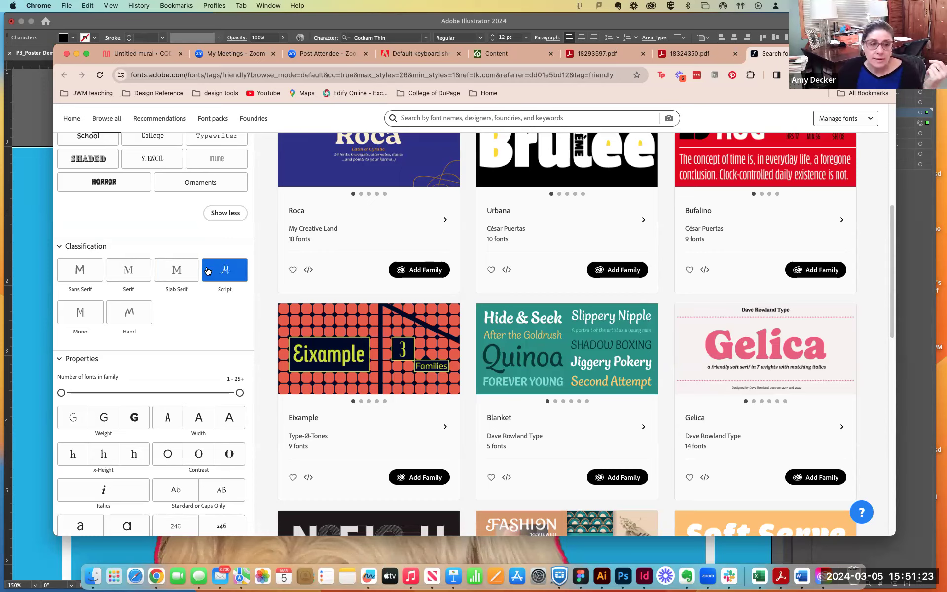
{"action": "left_click", "coordinate": [129, 312]}
{"action": "left_click", "coordinate": [82, 320]}
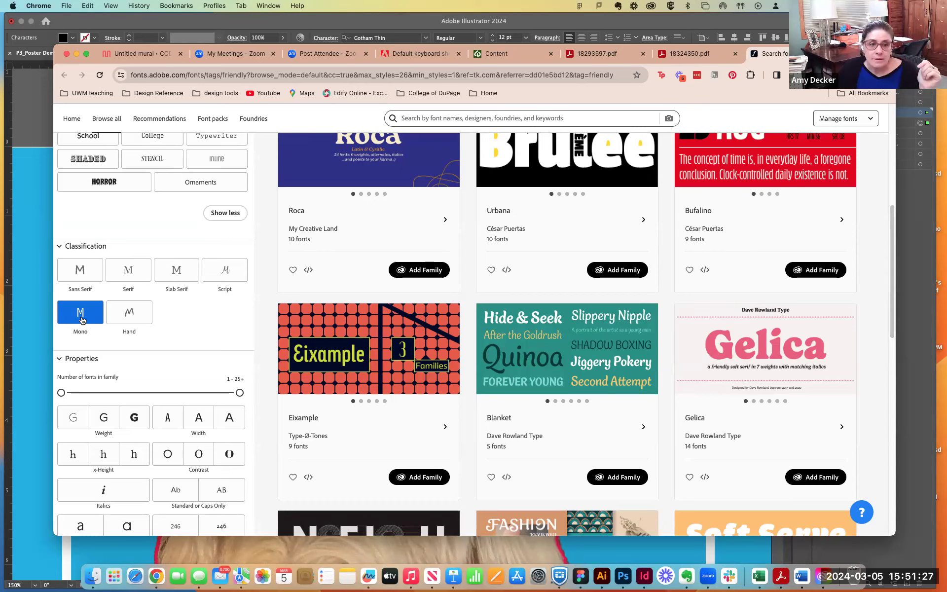
{"action": "left_click", "coordinate": [118, 321]}
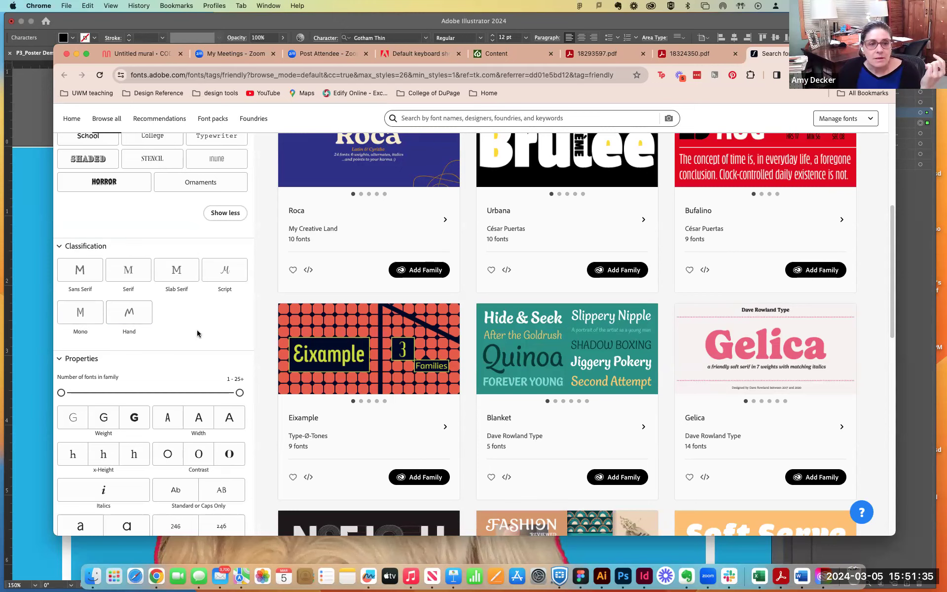
{"action": "left_click", "coordinate": [88, 274]}
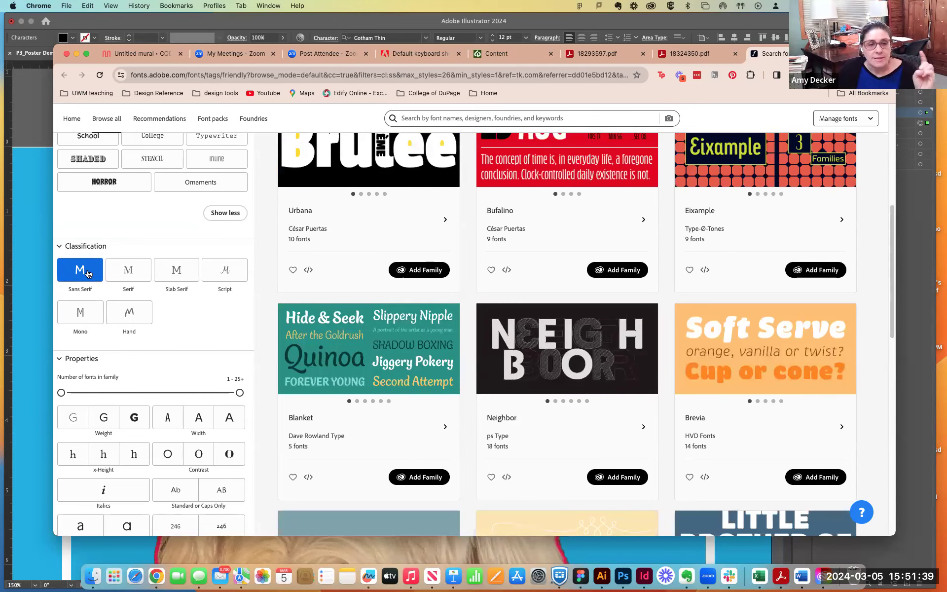
- Examine the Properties filters for weight, width, x-height, contrast and lining or oldstyle figures
{"action": "scroll", "coordinate": [88, 274], "scroll_direction": "down", "scroll_amount": 2}
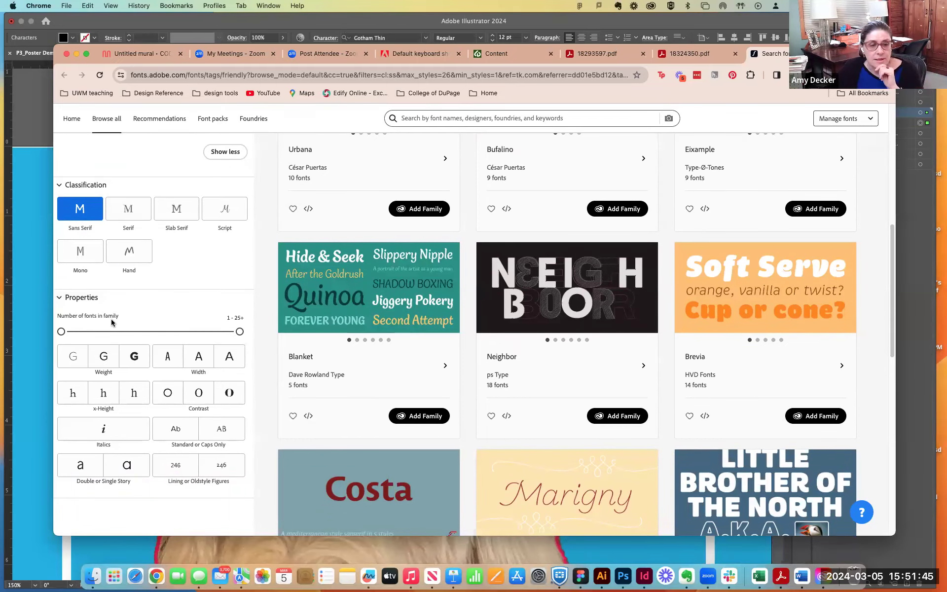
{"action": "left_click", "coordinate": [72, 360]}
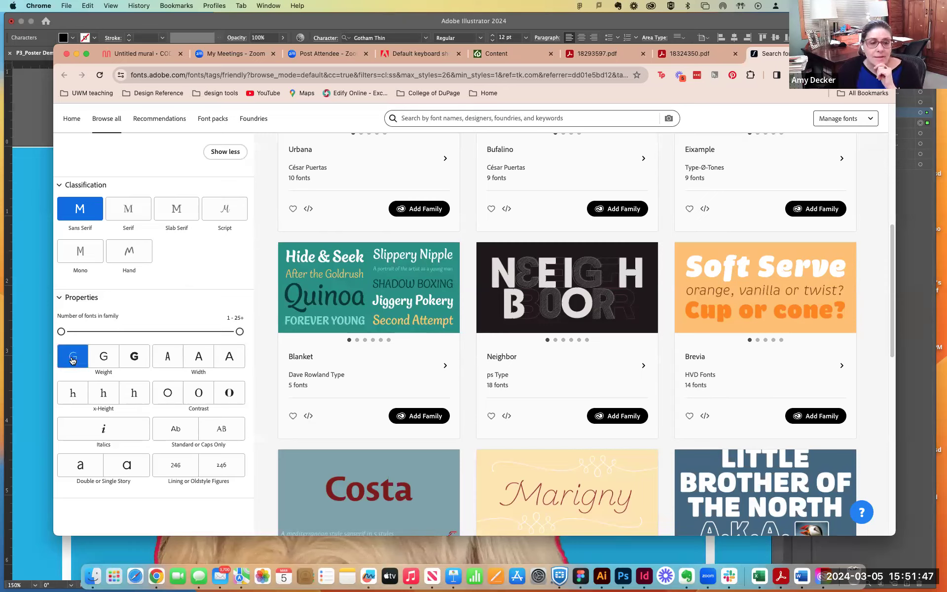
{"action": "left_click", "coordinate": [103, 359]}
{"action": "left_click", "coordinate": [131, 361]}
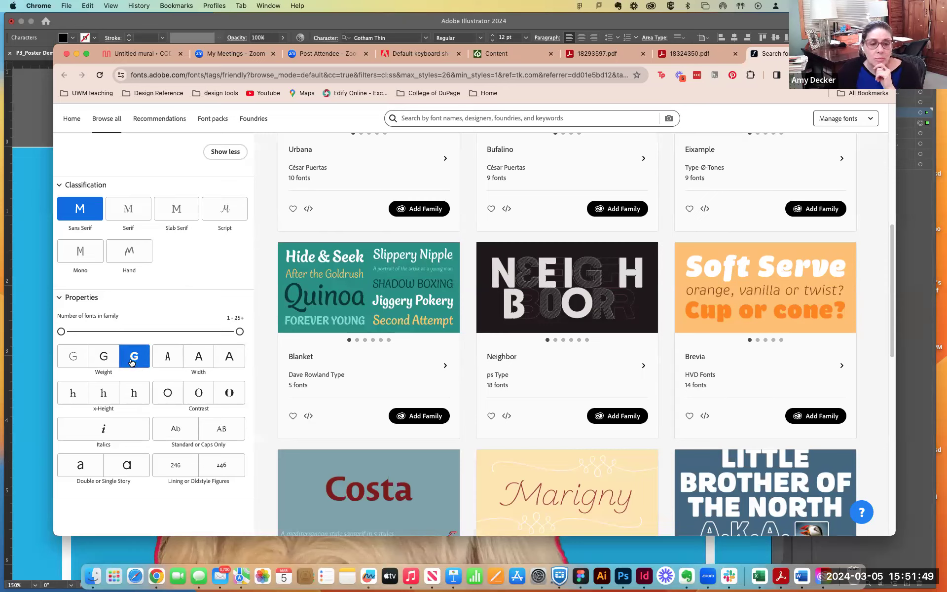
{"action": "left_click", "coordinate": [168, 364]}
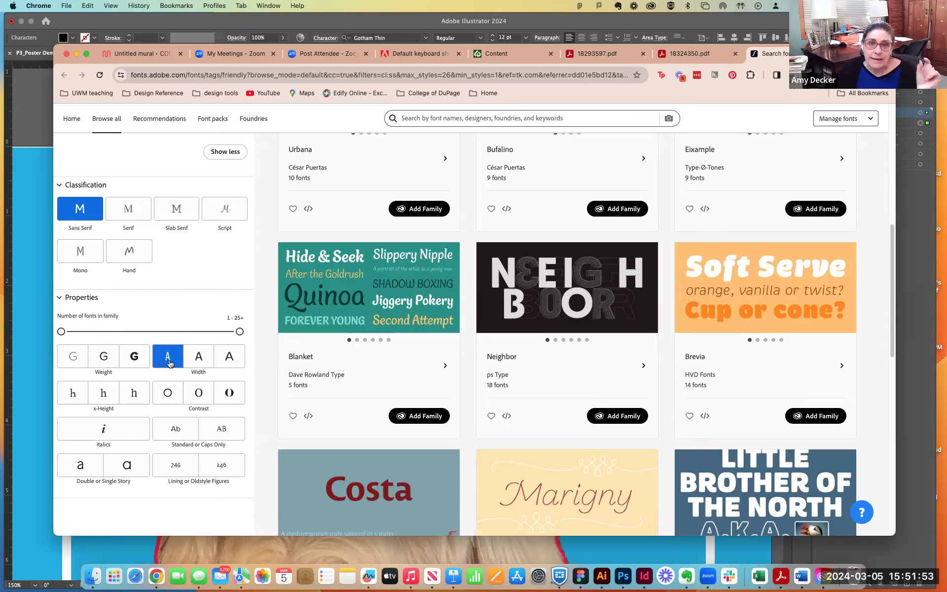
{"action": "left_click", "coordinate": [202, 366]}
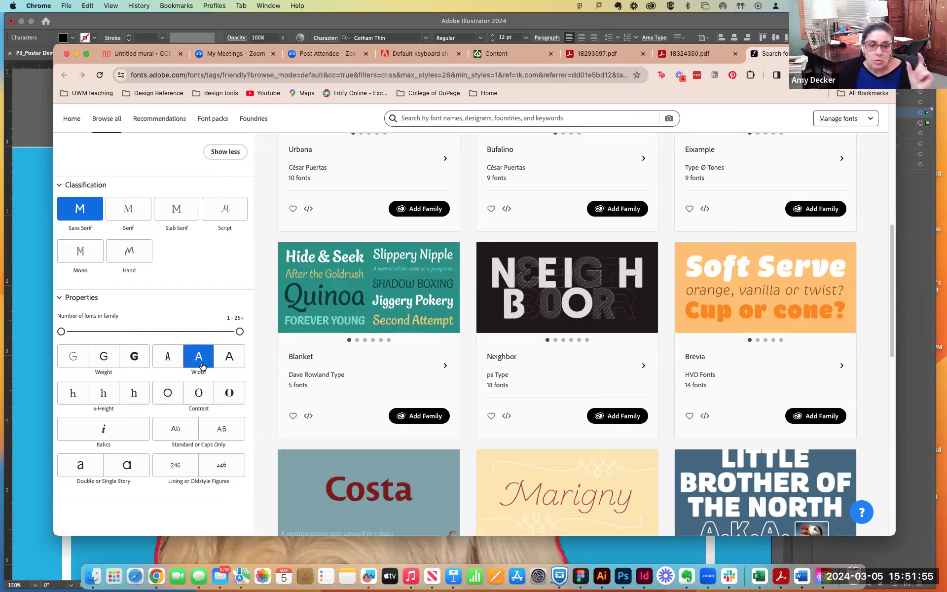
{"action": "left_click", "coordinate": [240, 365]}
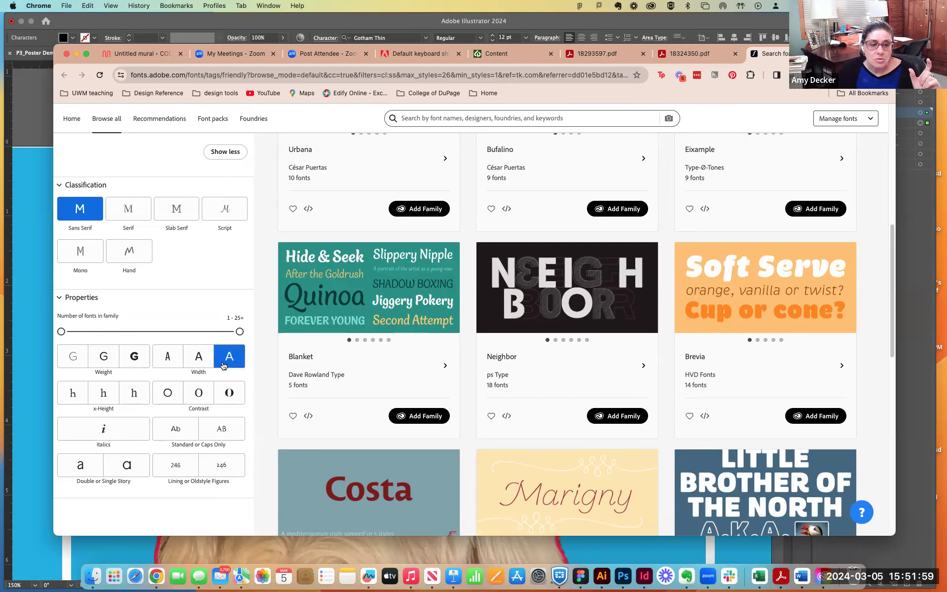
{"action": "left_click", "coordinate": [238, 366]}
{"action": "left_click", "coordinate": [81, 397]}
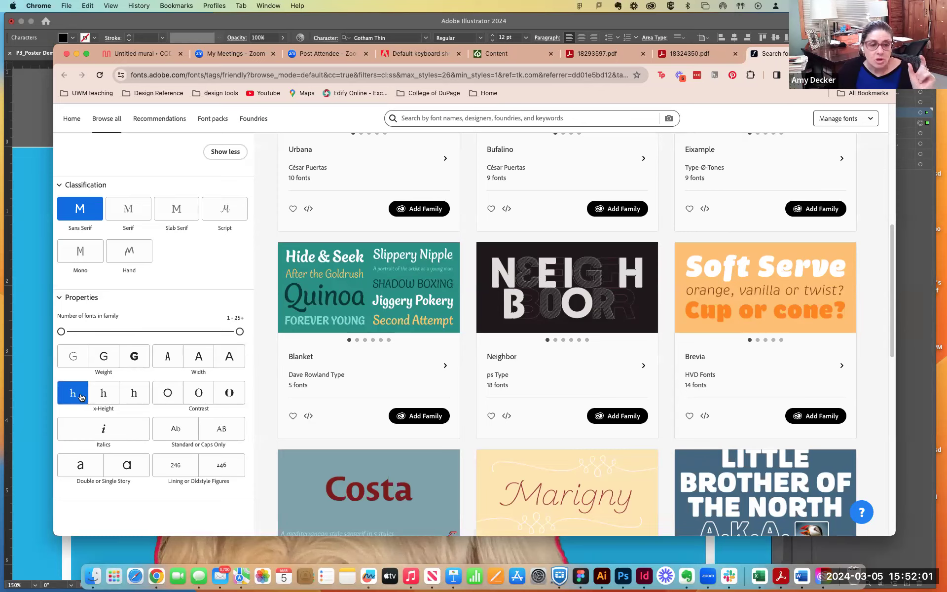
{"action": "left_click", "coordinate": [137, 398]}
{"action": "left_click", "coordinate": [165, 398]}
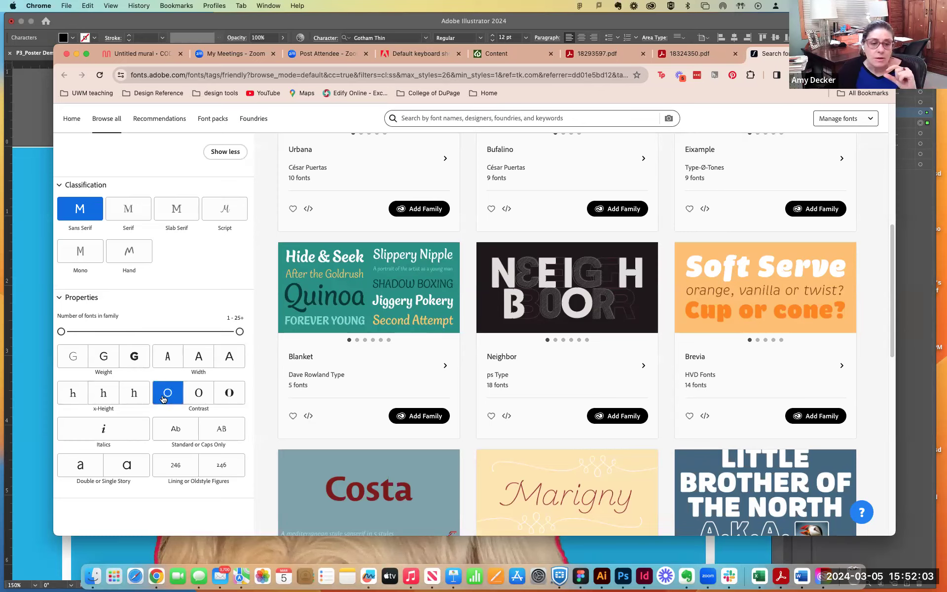
{"action": "left_click", "coordinate": [221, 398]}
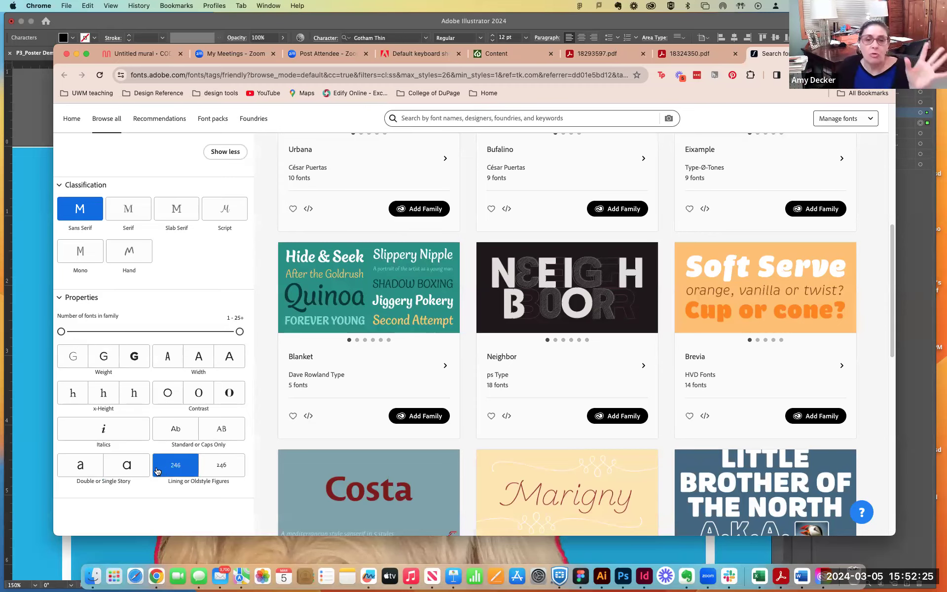
- Set the text size of the font previews to 97
{"action": "scroll", "coordinate": [155, 470], "scroll_direction": "down", "scroll_amount": 2}
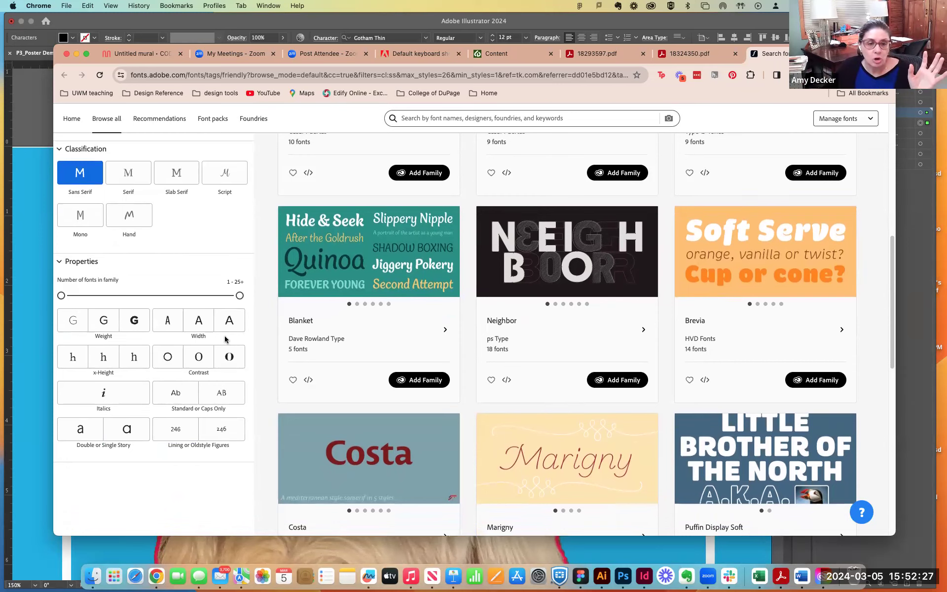
{"action": "scroll", "coordinate": [471, 349], "scroll_direction": "up", "scroll_amount": 10}
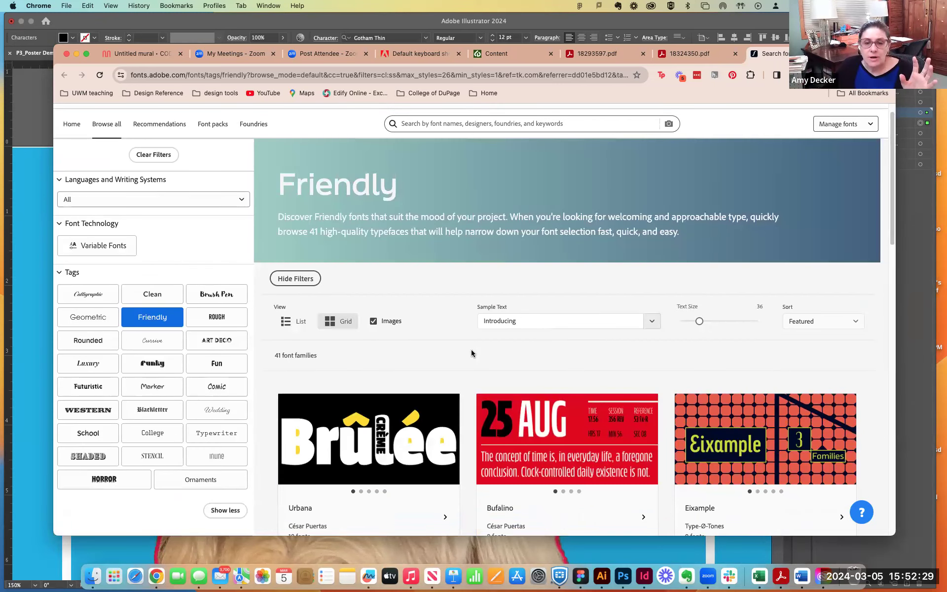
{"action": "scroll", "coordinate": [472, 350], "scroll_direction": "down", "scroll_amount": 2}
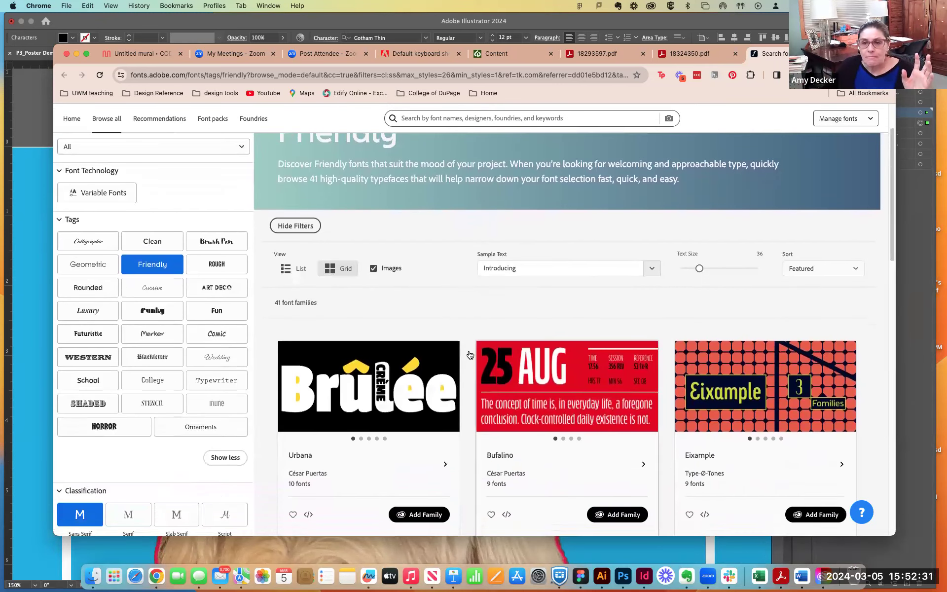
{"action": "left_click_drag", "start_coordinate": [698, 269], "coordinate": [740, 268]}
- Replace the preview sample text with two first names joined by an ampersand
{"action": "left_click", "coordinate": [532, 268]}
{"action": "left_click_drag", "start_coordinate": [532, 269], "coordinate": [473, 271]}
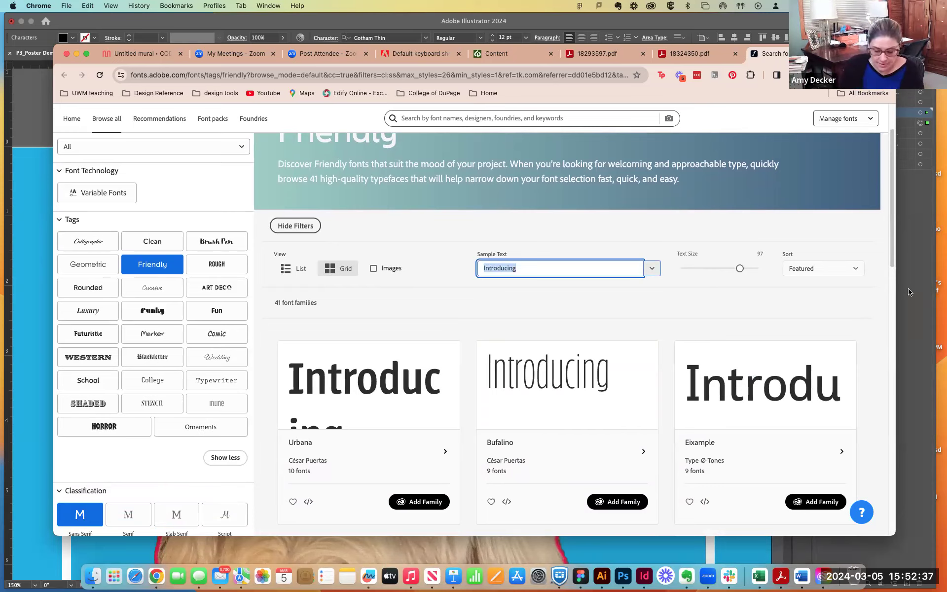
{"action": "type", "text": "Amy "}
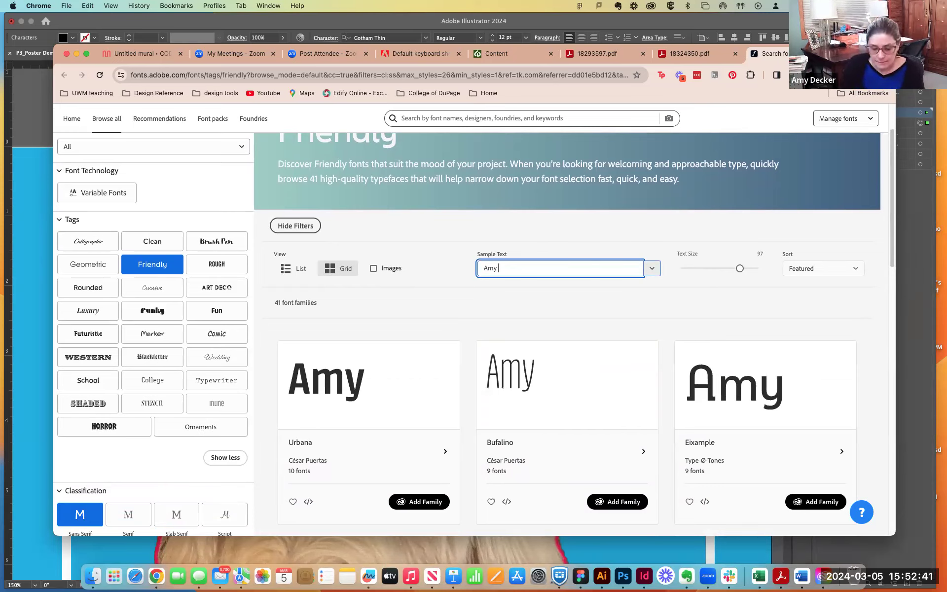
{"action": "type", "text": "& O"}
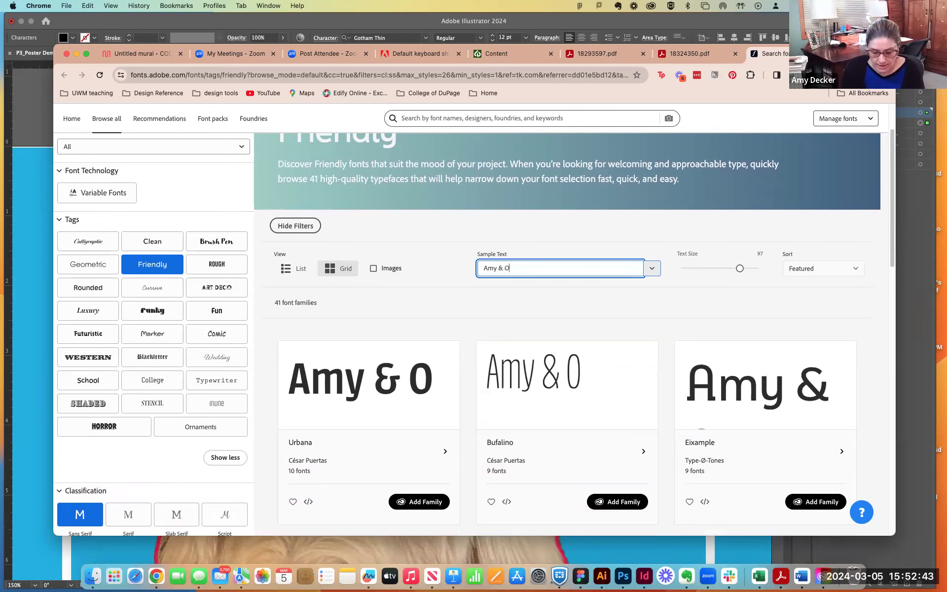
{"action": "type", "text": "bi"}
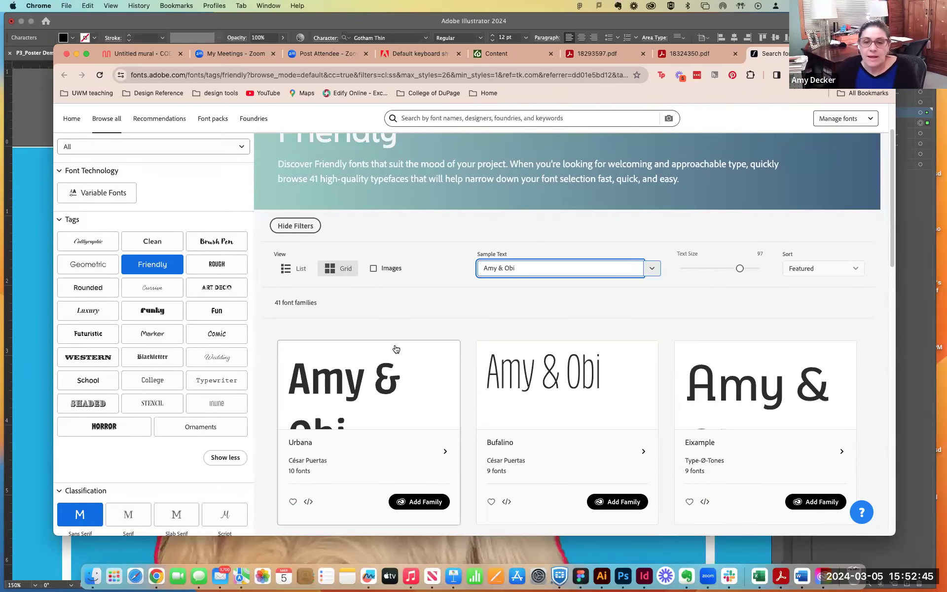
- Set the text size of the font previews to 120 and enlarge the browser window to fit more font cards per row
{"action": "scroll", "coordinate": [400, 345], "scroll_direction": "down", "scroll_amount": 1}
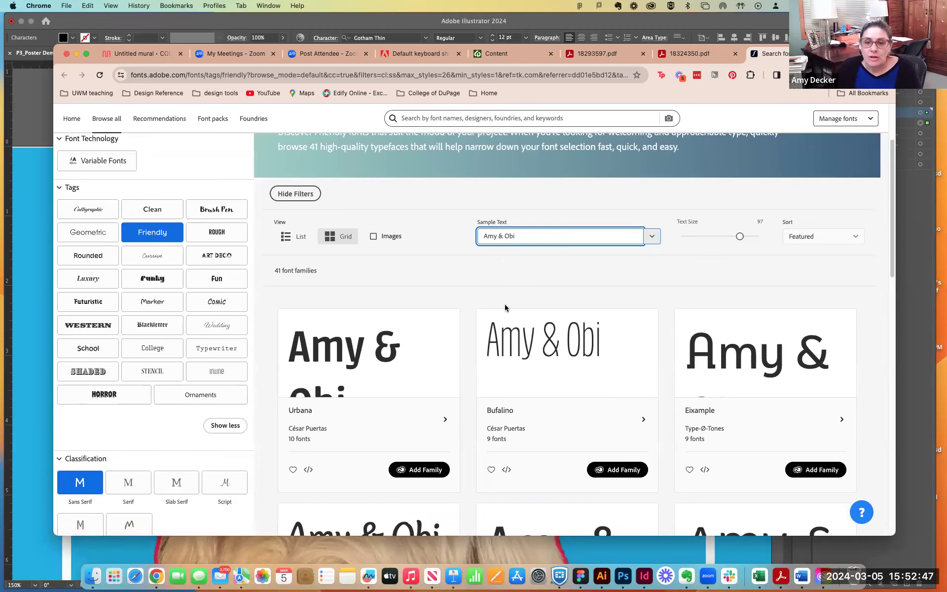
{"action": "left_click_drag", "start_coordinate": [739, 239], "coordinate": [766, 241]}
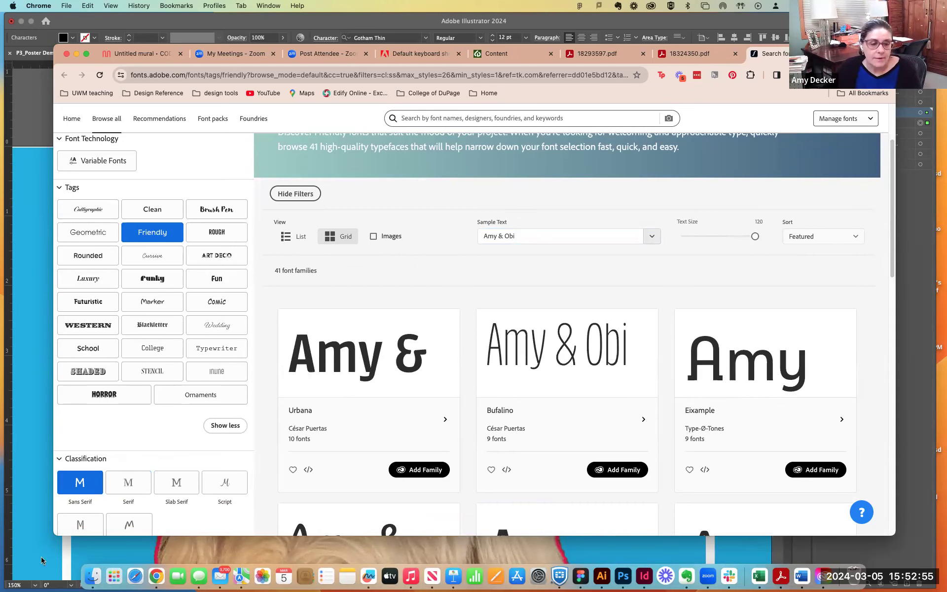
{"action": "left_click_drag", "start_coordinate": [55, 531], "coordinate": [10, 562]}
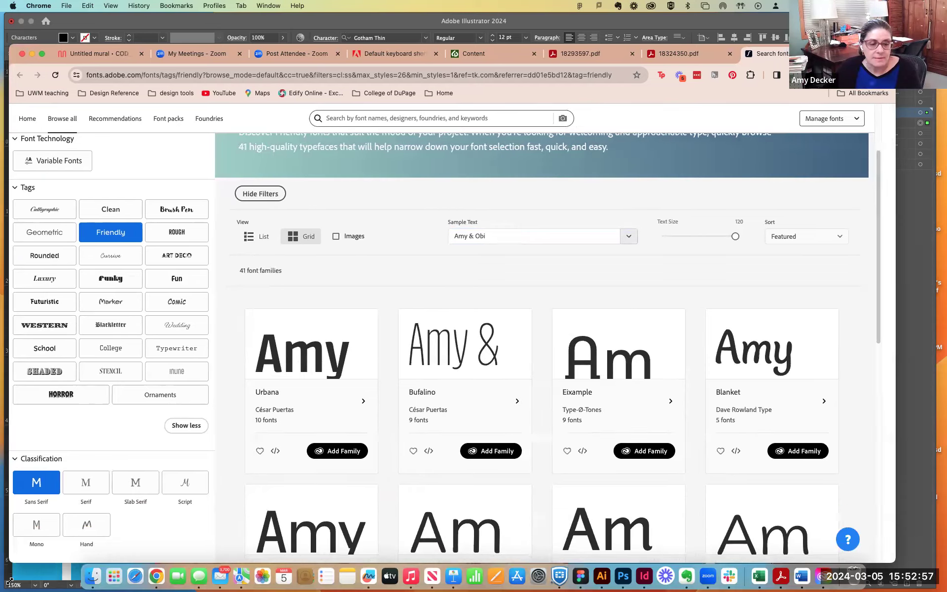
- Look through the enlarged font previews and set their text size to 48
{"action": "scroll", "coordinate": [473, 449], "scroll_direction": "down", "scroll_amount": 3}
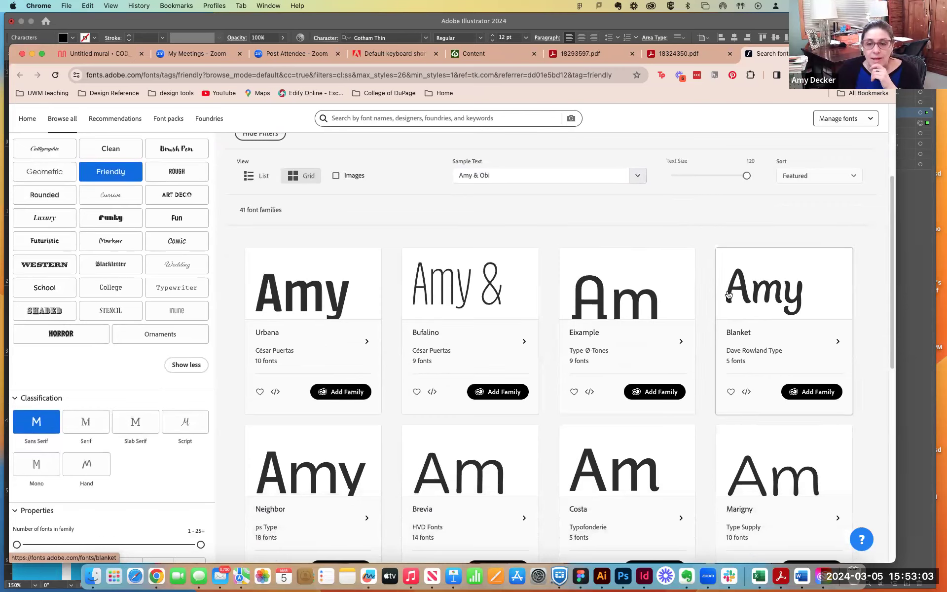
{"action": "scroll", "coordinate": [744, 302], "scroll_direction": "down", "scroll_amount": 2}
{"action": "scroll", "coordinate": [744, 302], "scroll_direction": "down", "scroll_amount": 2}
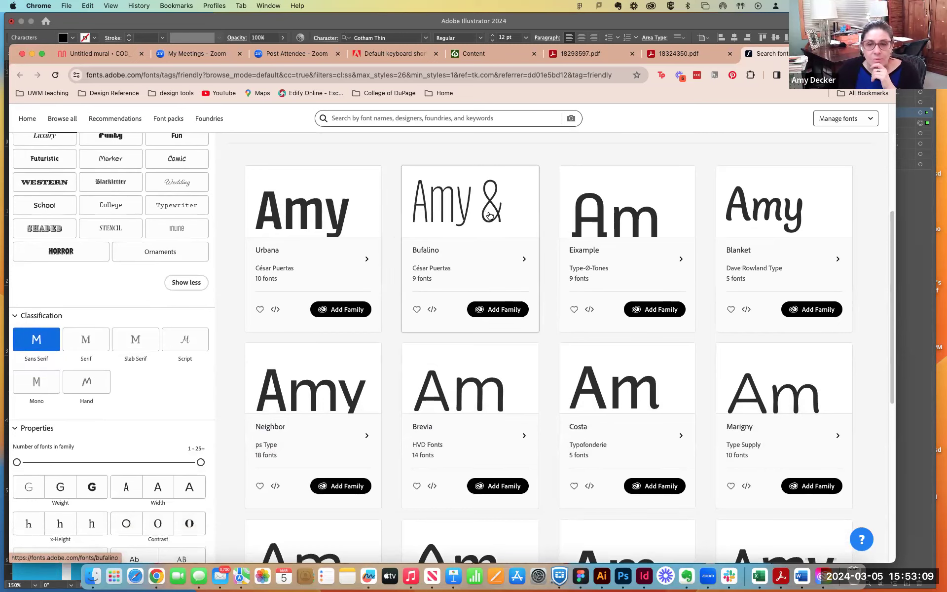
{"action": "scroll", "coordinate": [490, 216], "scroll_direction": "down", "scroll_amount": 1}
{"action": "scroll", "coordinate": [490, 215], "scroll_direction": "up", "scroll_amount": 8}
{"action": "left_click_drag", "start_coordinate": [747, 257], "coordinate": [698, 256]}
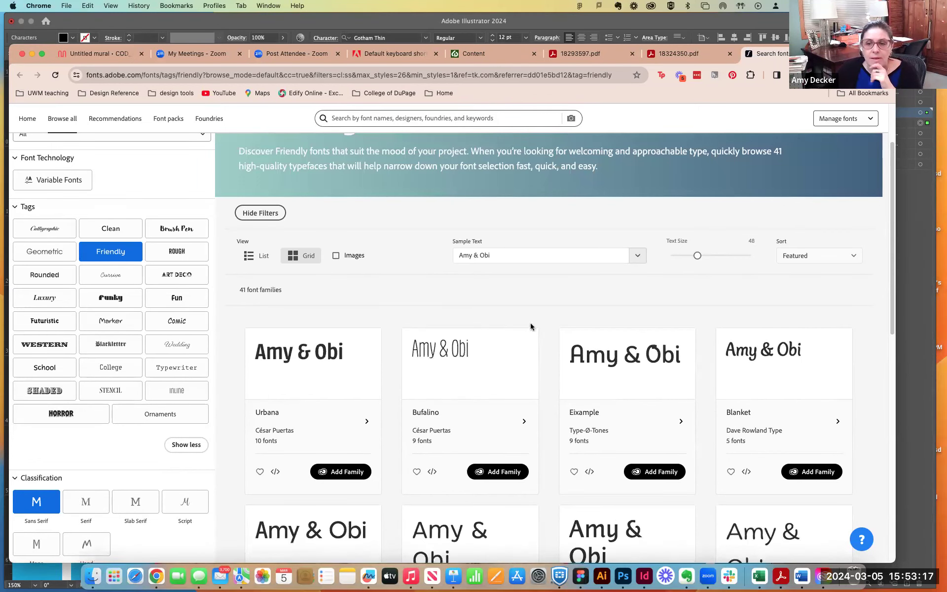
- Compare the Friendly sans serif families in the results and open the Neighbor family's page
{"action": "scroll", "coordinate": [529, 323], "scroll_direction": "down", "scroll_amount": 3}
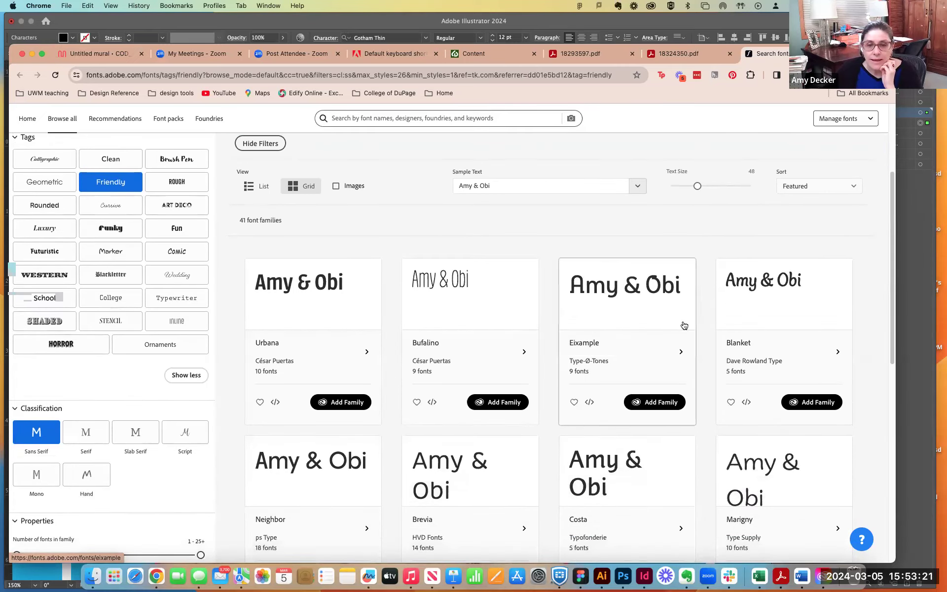
{"action": "scroll", "coordinate": [722, 336], "scroll_direction": "down", "scroll_amount": 4}
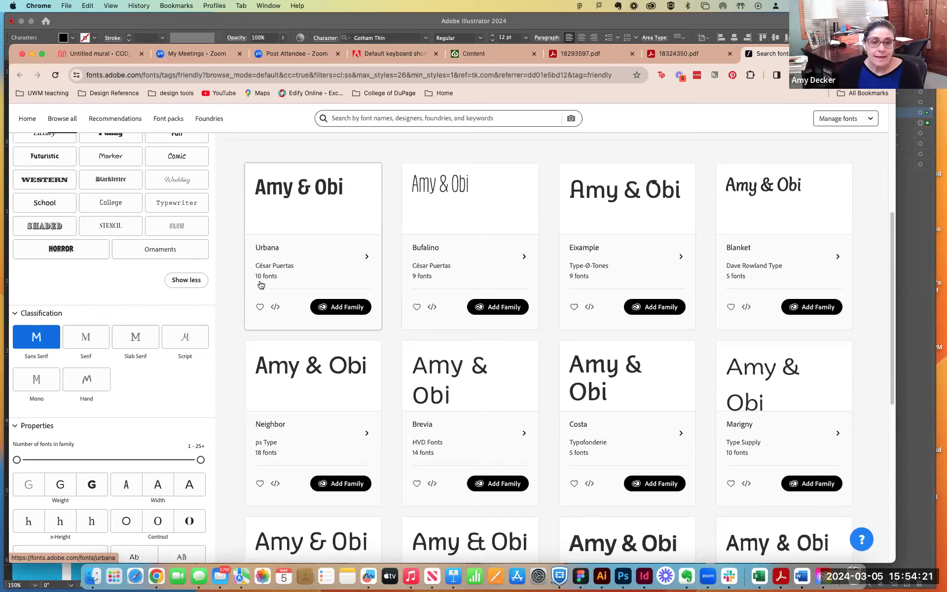
{"action": "scroll", "coordinate": [276, 283], "scroll_direction": "down", "scroll_amount": 3}
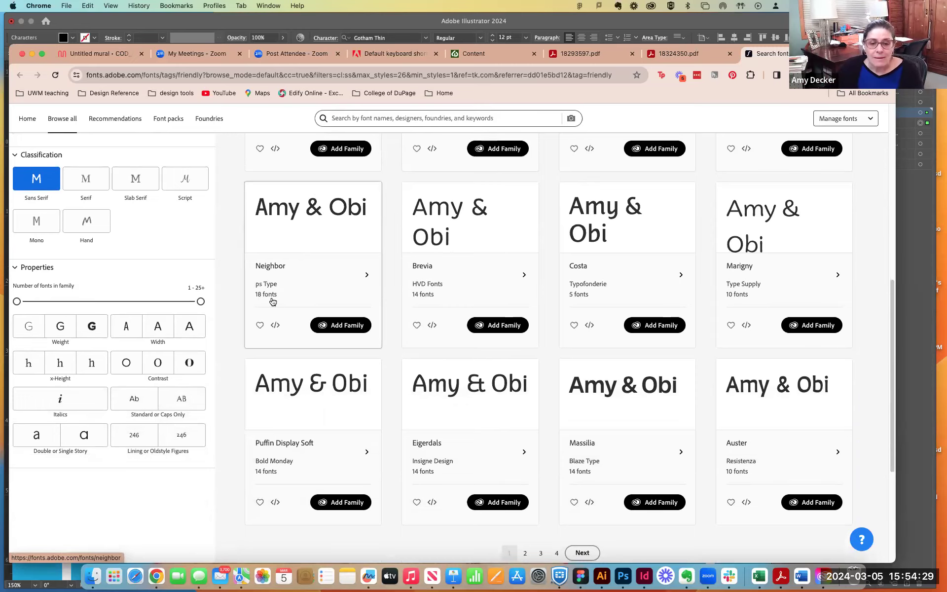
{"action": "scroll", "coordinate": [273, 301], "scroll_direction": "down", "scroll_amount": 5}
{"action": "scroll", "coordinate": [273, 302], "scroll_direction": "up", "scroll_amount": 4}
{"action": "scroll", "coordinate": [273, 302], "scroll_direction": "up", "scroll_amount": 1}
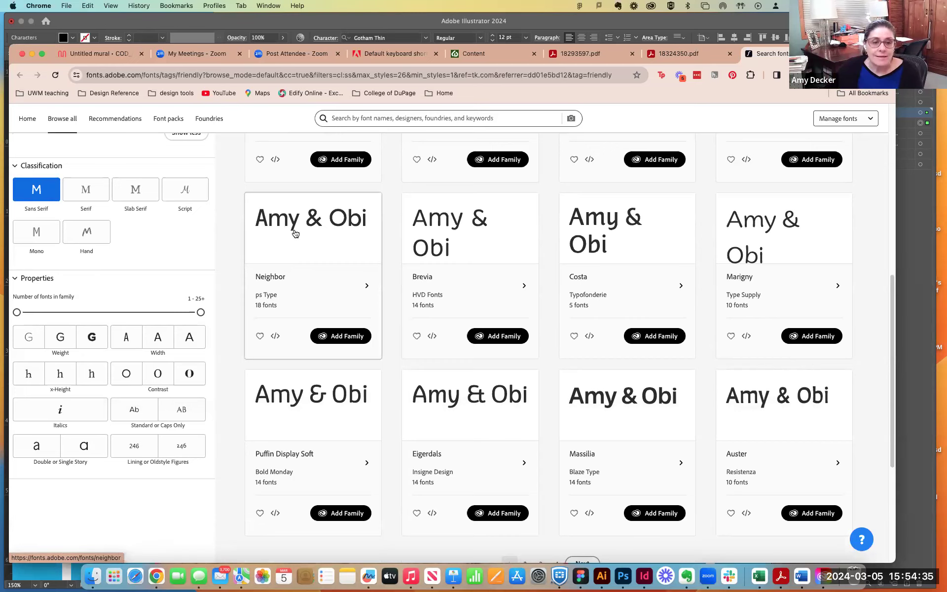
{"action": "left_click", "coordinate": [315, 298]}
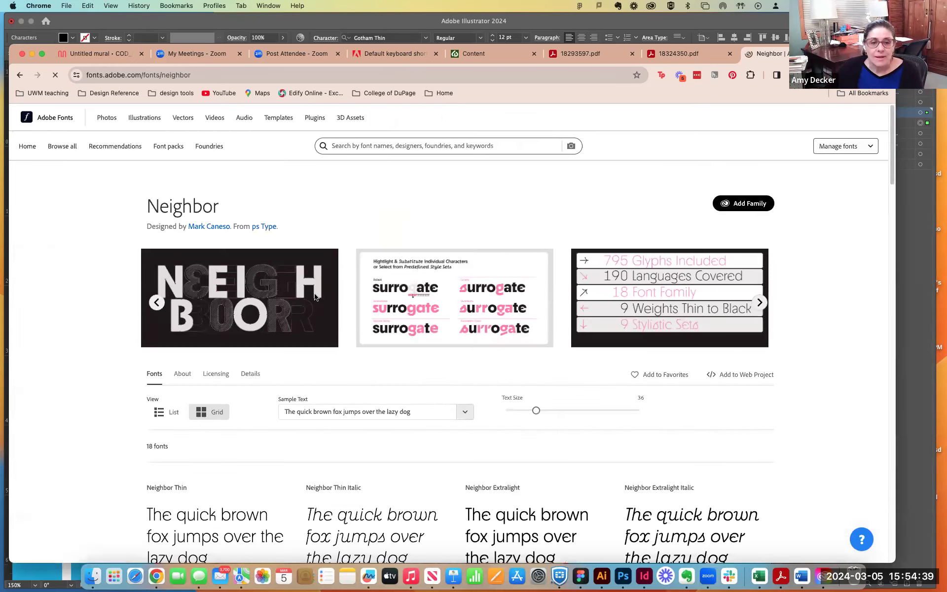
- Examine the Neighbor family's styles, its type designer and foundry details, and its licensing information
{"action": "scroll", "coordinate": [339, 336], "scroll_direction": "down", "scroll_amount": 1}
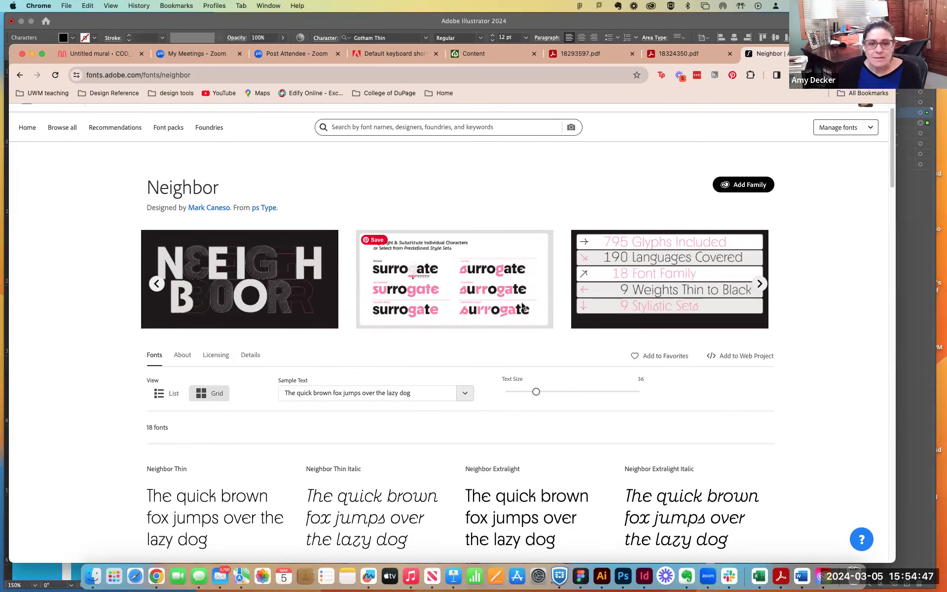
{"action": "scroll", "coordinate": [693, 296], "scroll_direction": "down", "scroll_amount": 4}
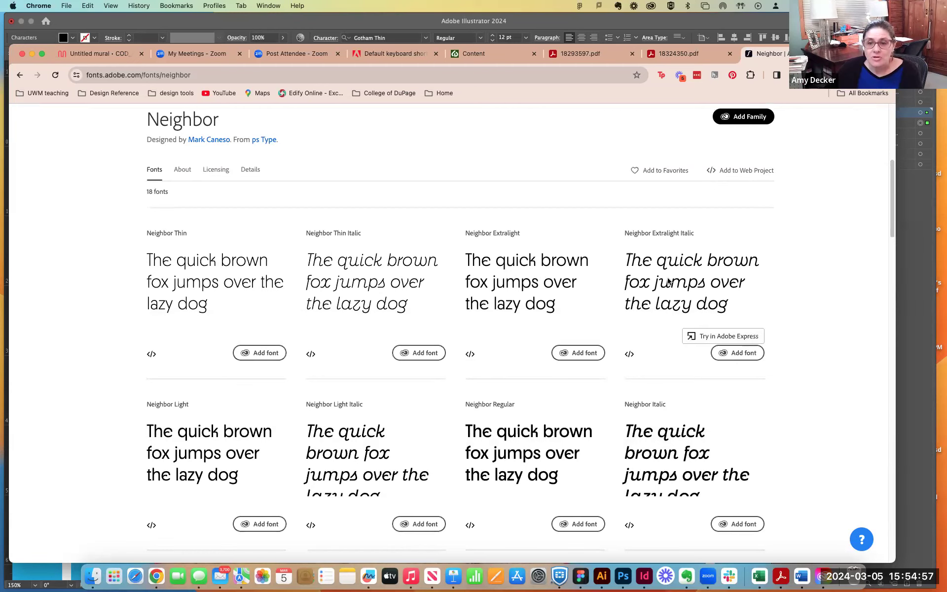
{"action": "scroll", "coordinate": [669, 282], "scroll_direction": "down", "scroll_amount": 4}
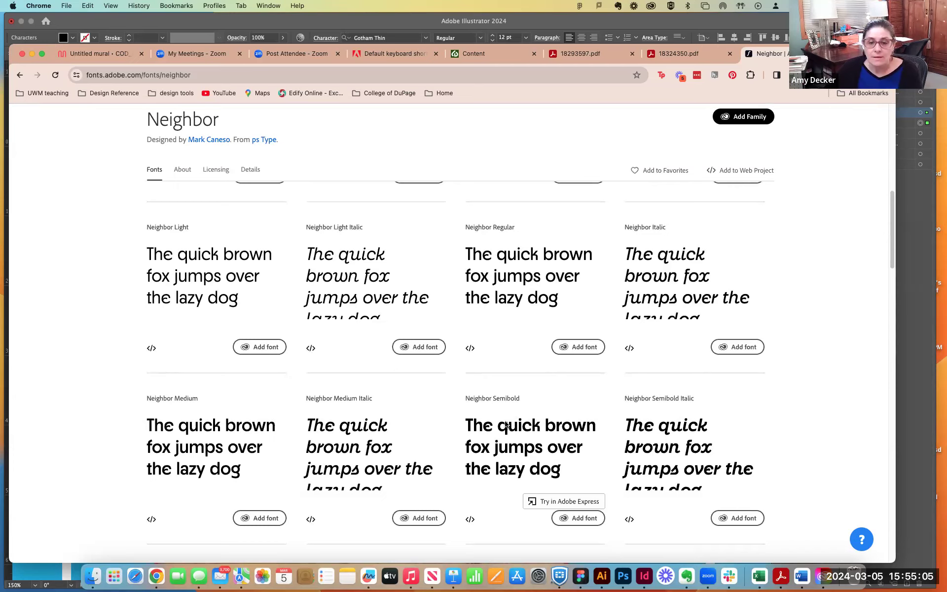
{"action": "scroll", "coordinate": [673, 435], "scroll_direction": "down", "scroll_amount": 3}
{"action": "scroll", "coordinate": [672, 435], "scroll_direction": "down", "scroll_amount": 6}
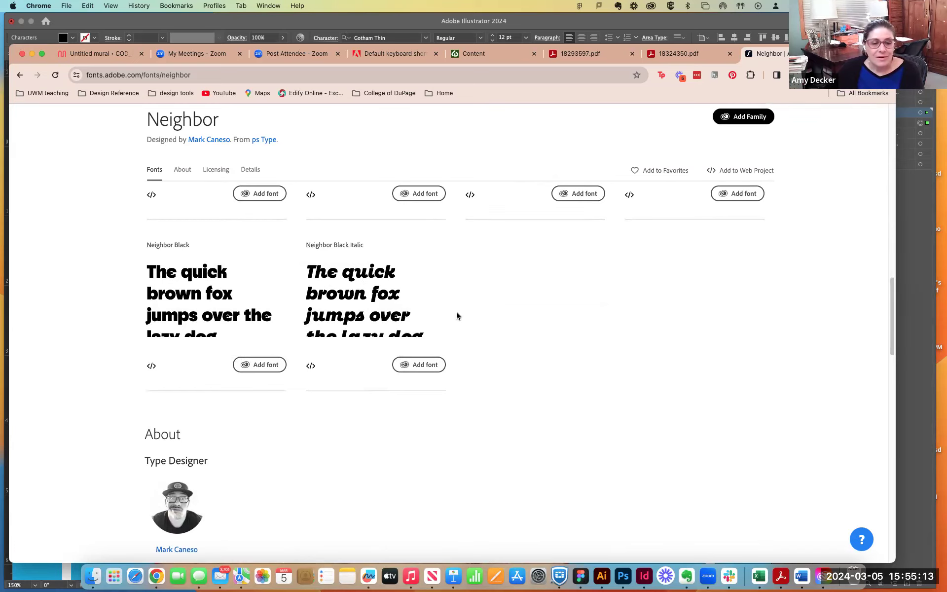
{"action": "scroll", "coordinate": [457, 312], "scroll_direction": "down", "scroll_amount": 5}
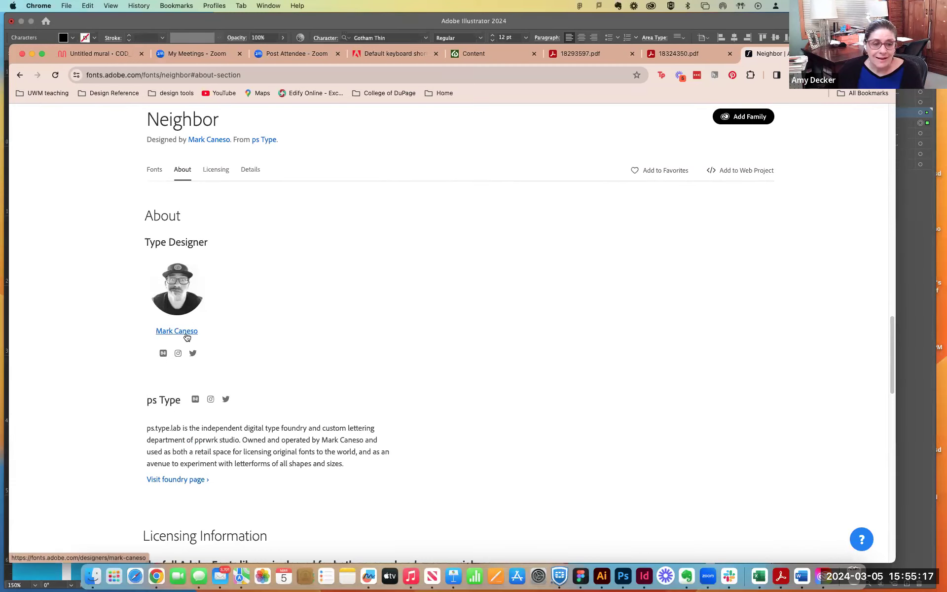
{"action": "scroll", "coordinate": [359, 397], "scroll_direction": "down", "scroll_amount": 2}
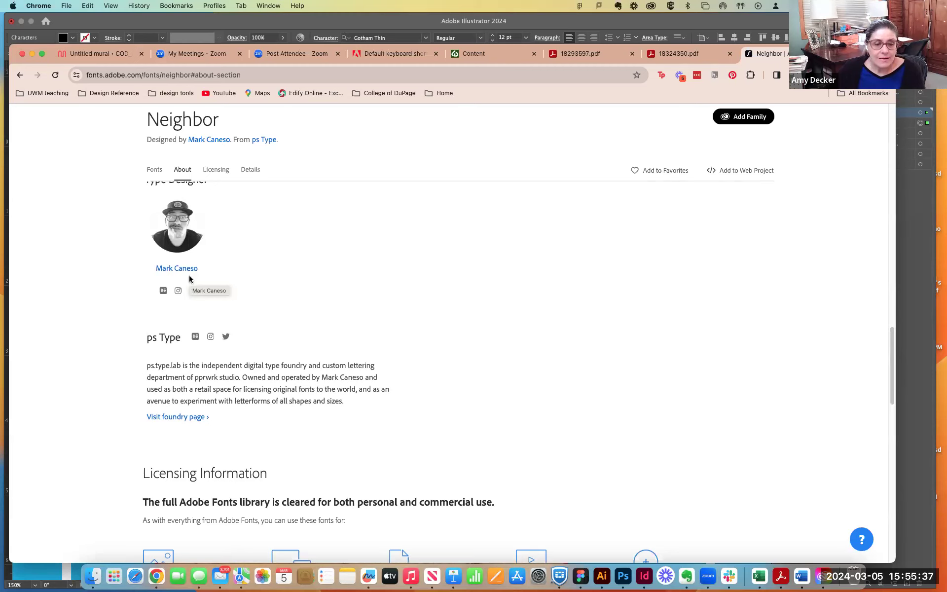
{"action": "scroll", "coordinate": [190, 280], "scroll_direction": "down", "scroll_amount": 3}
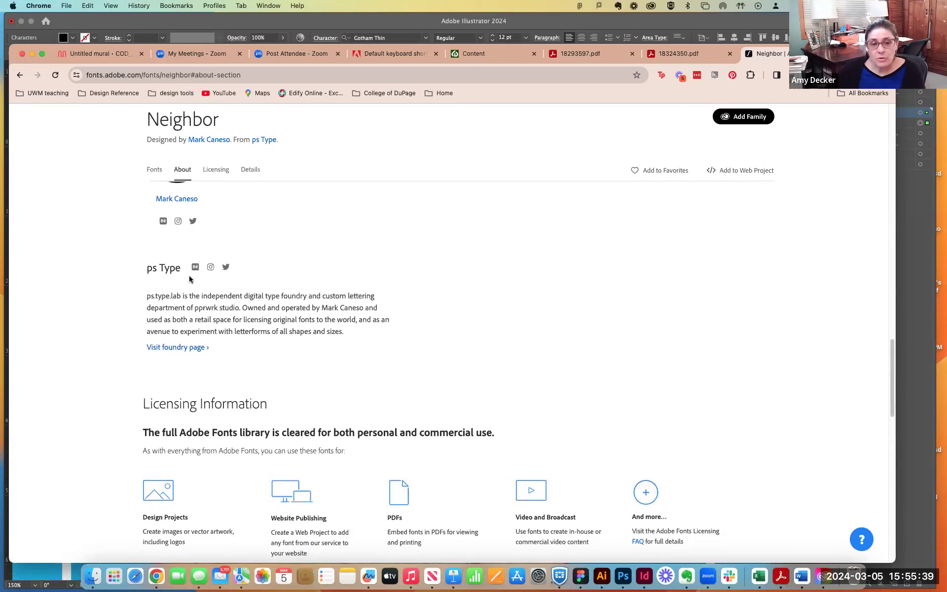
{"action": "scroll", "coordinate": [190, 280], "scroll_direction": "down", "scroll_amount": 5}
{"action": "scroll", "coordinate": [190, 276], "scroll_direction": "up", "scroll_amount": 5}
{"action": "scroll", "coordinate": [189, 277], "scroll_direction": "up", "scroll_amount": 15}
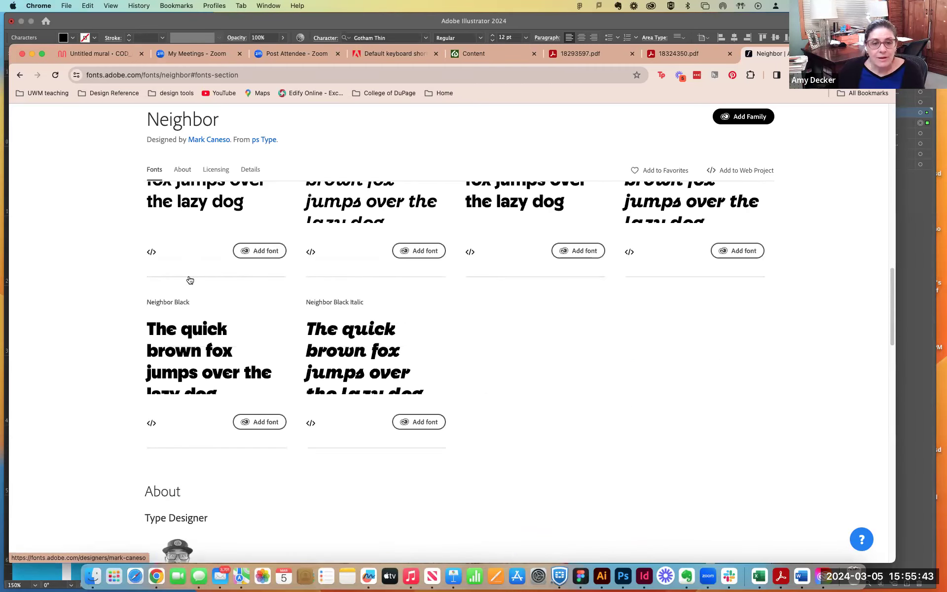
{"action": "scroll", "coordinate": [189, 279], "scroll_direction": "up", "scroll_amount": 10}
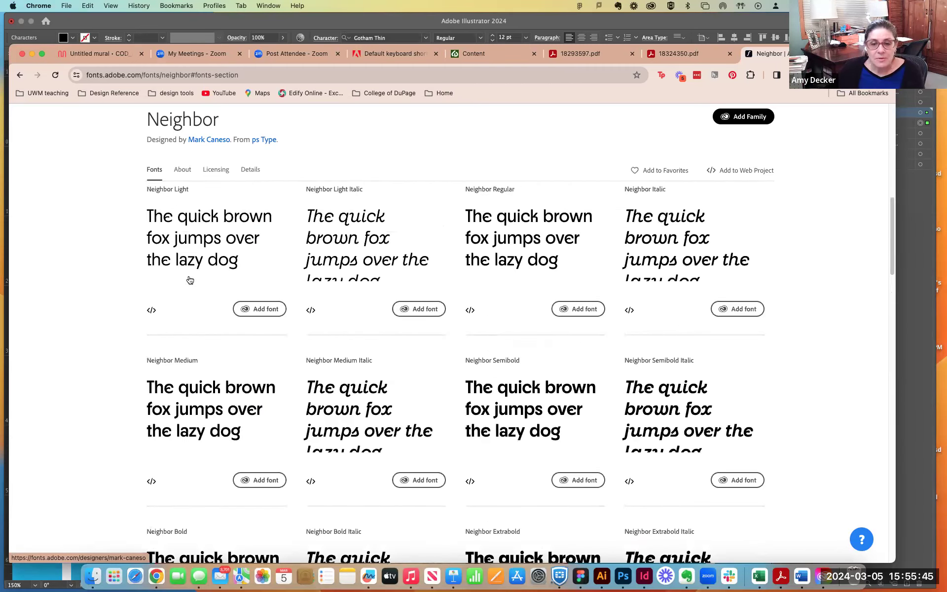
{"action": "scroll", "coordinate": [190, 279], "scroll_direction": "up", "scroll_amount": 10}
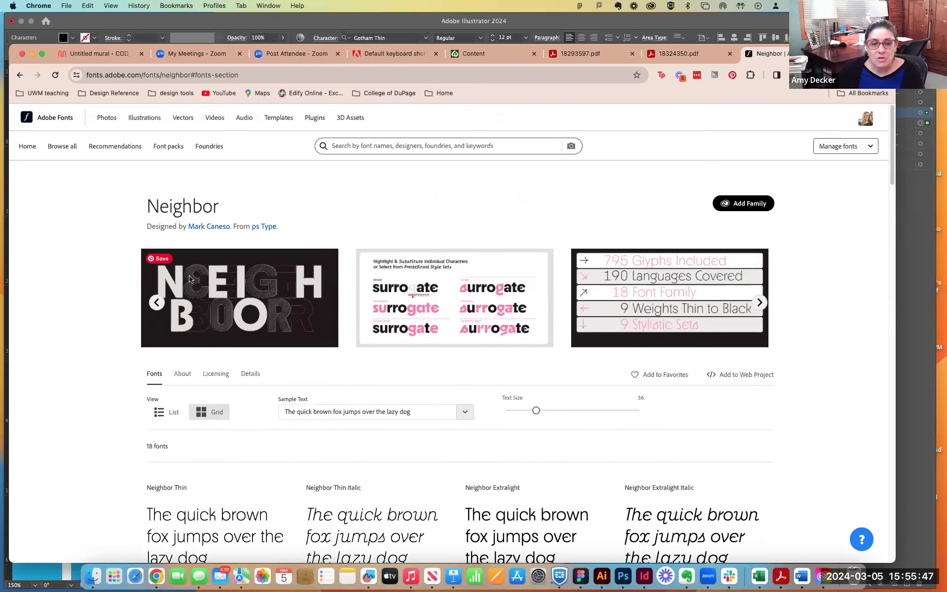
- Compare the Neighbor styles from Thin to Black Italic and the options for adding the whole family or single fonts
{"action": "scroll", "coordinate": [189, 279], "scroll_direction": "down", "scroll_amount": 3}
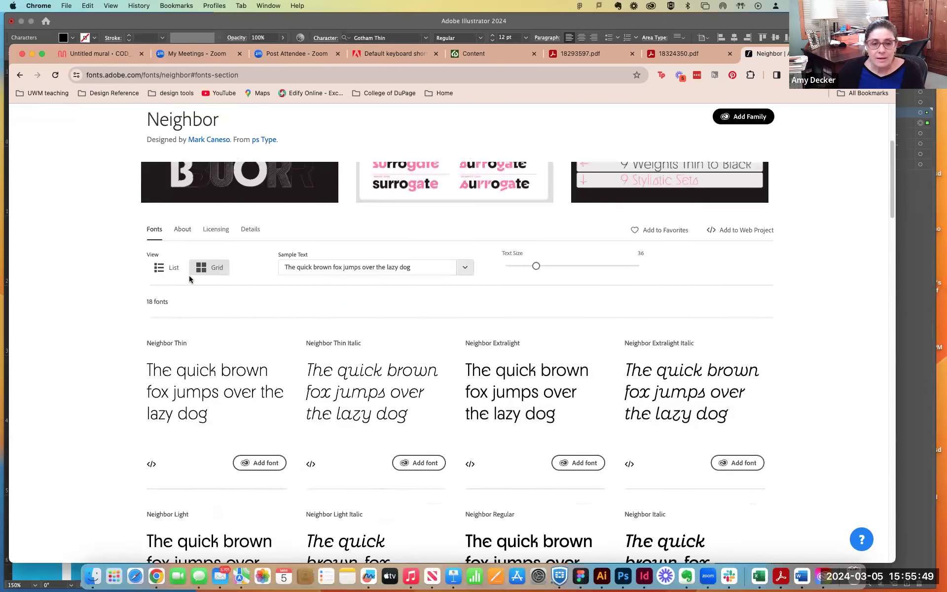
{"action": "scroll", "coordinate": [189, 279], "scroll_direction": "down", "scroll_amount": 1}
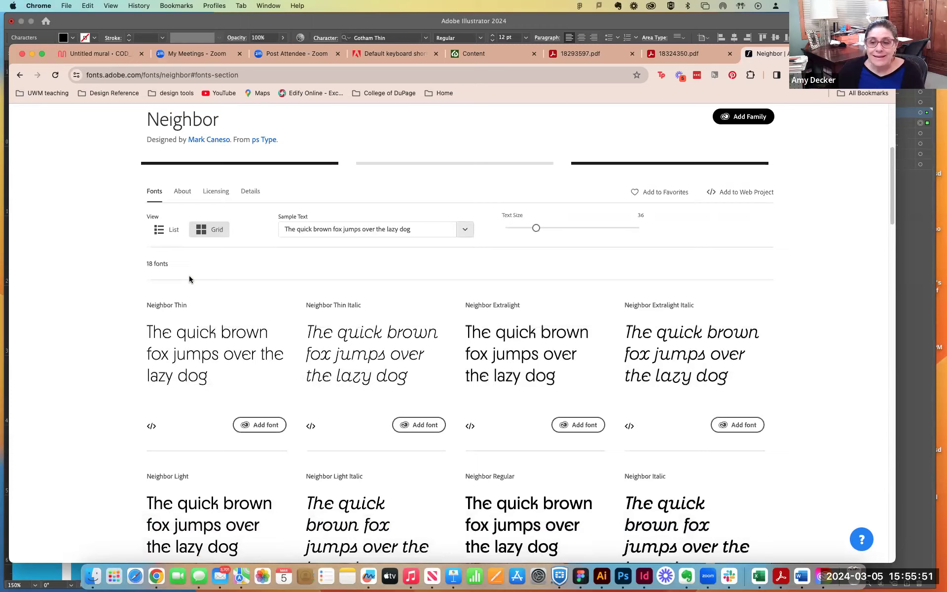
{"action": "scroll", "coordinate": [189, 279], "scroll_direction": "up", "scroll_amount": 4}
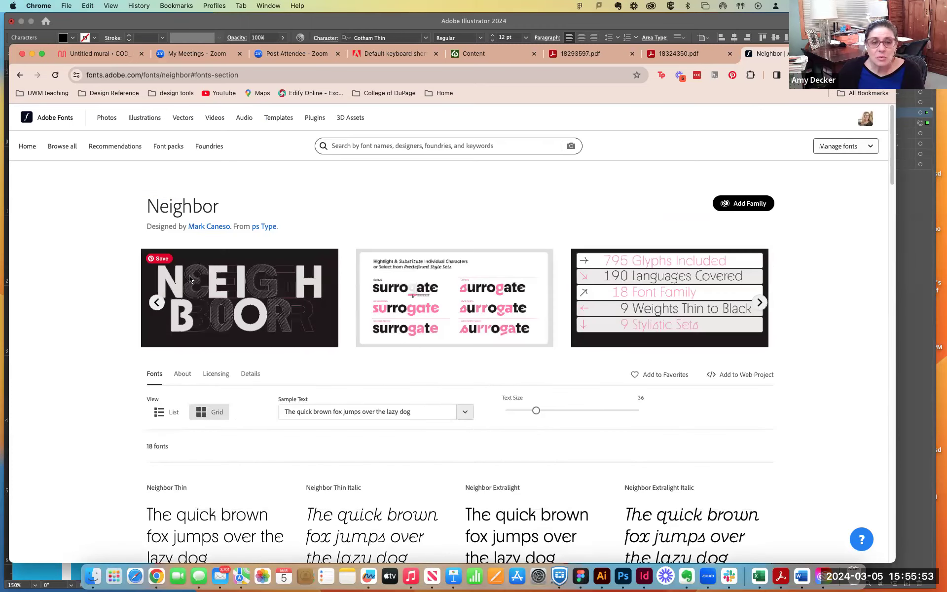
{"action": "left_click", "coordinate": [744, 205]}
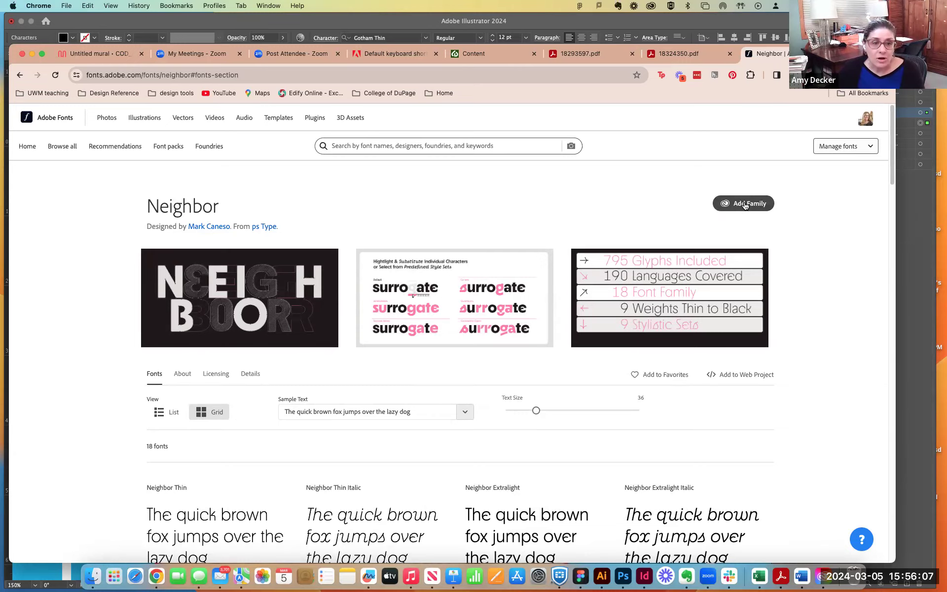
{"action": "scroll", "coordinate": [745, 205], "scroll_direction": "down", "scroll_amount": 6}
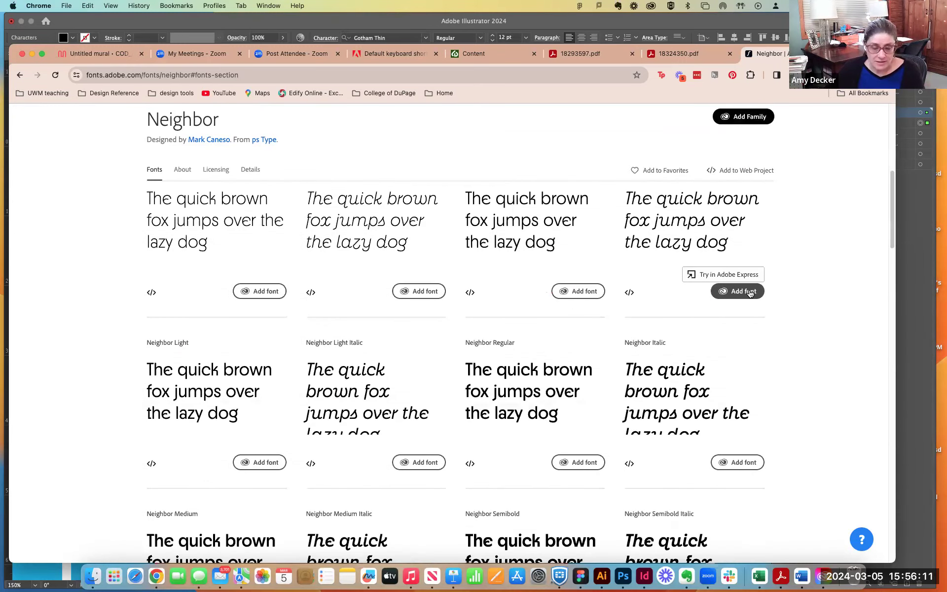
{"action": "scroll", "coordinate": [750, 294], "scroll_direction": "up", "scroll_amount": 3}
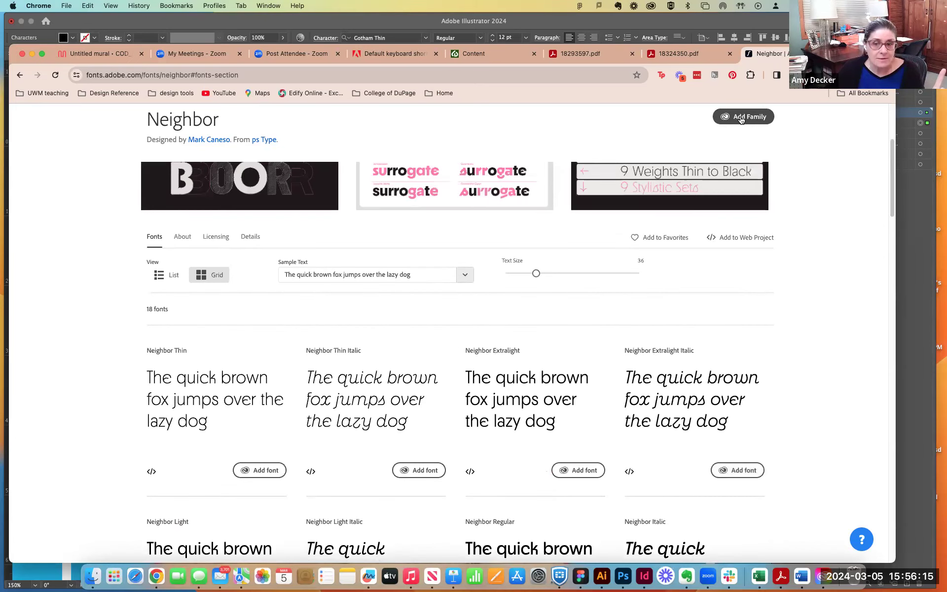
{"action": "scroll", "coordinate": [760, 281], "scroll_direction": "down", "scroll_amount": 3}
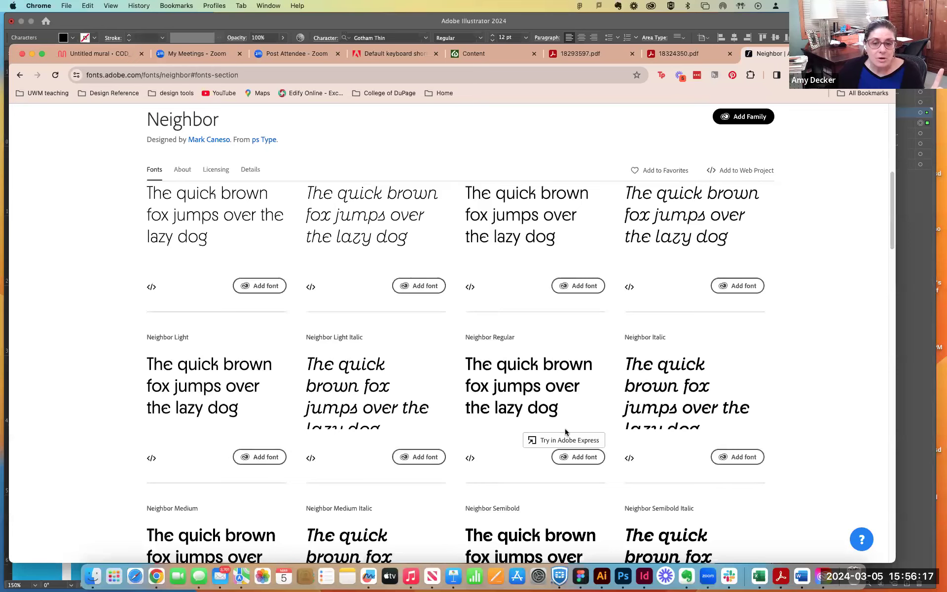
{"action": "scroll", "coordinate": [570, 456], "scroll_direction": "down", "scroll_amount": 3}
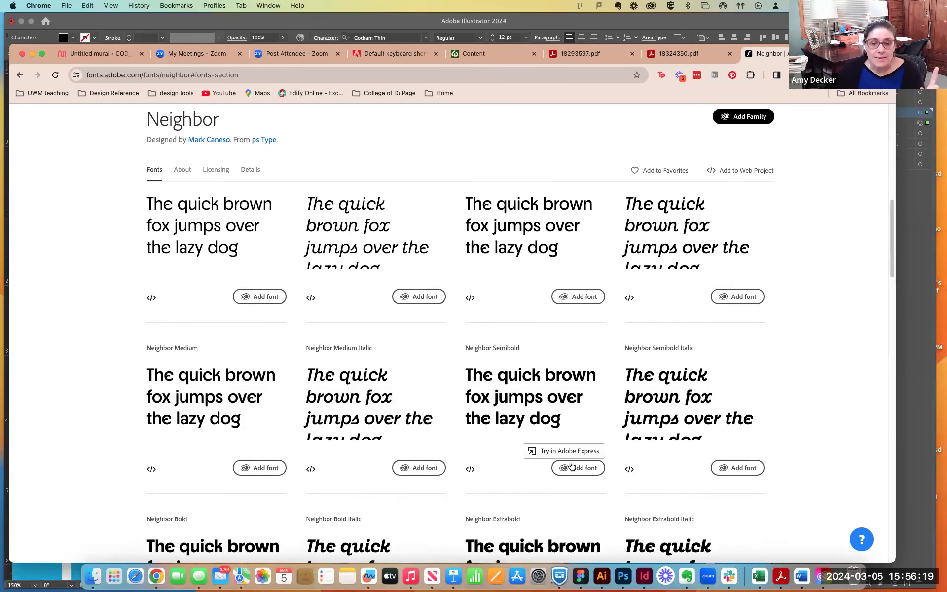
{"action": "scroll", "coordinate": [571, 467], "scroll_direction": "down", "scroll_amount": 3}
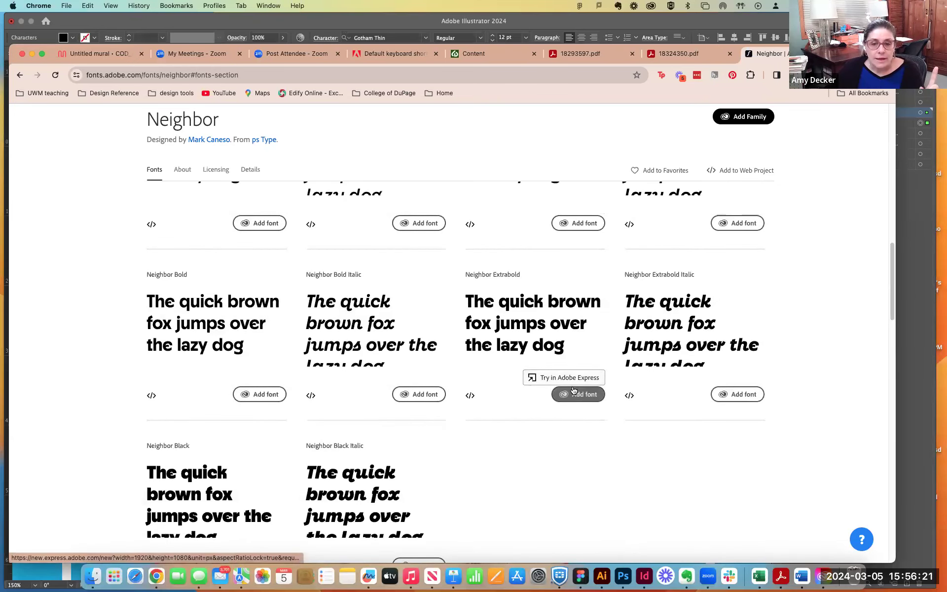
{"action": "scroll", "coordinate": [214, 506], "scroll_direction": "down", "scroll_amount": 1}
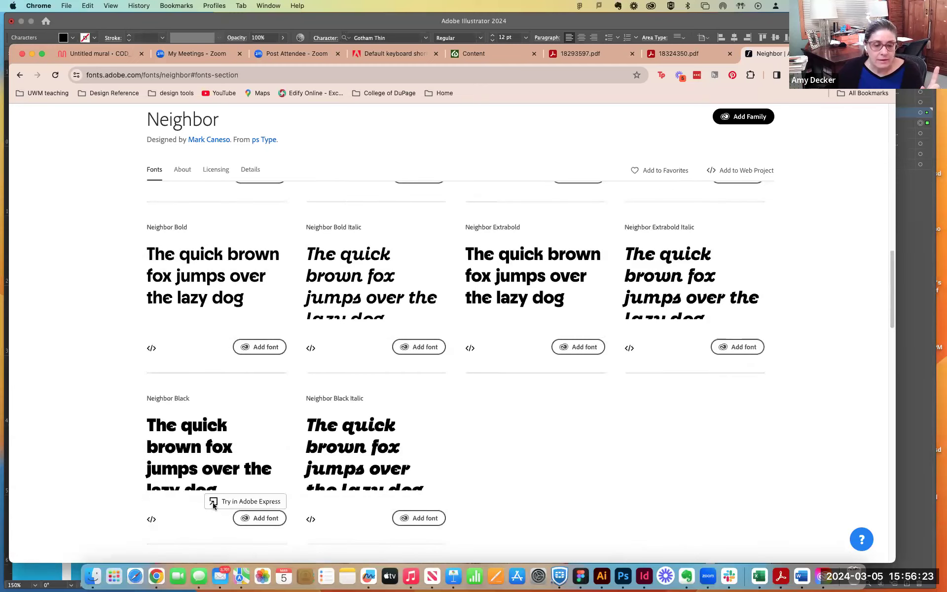
{"action": "scroll", "coordinate": [691, 202], "scroll_direction": "up", "scroll_amount": 9}
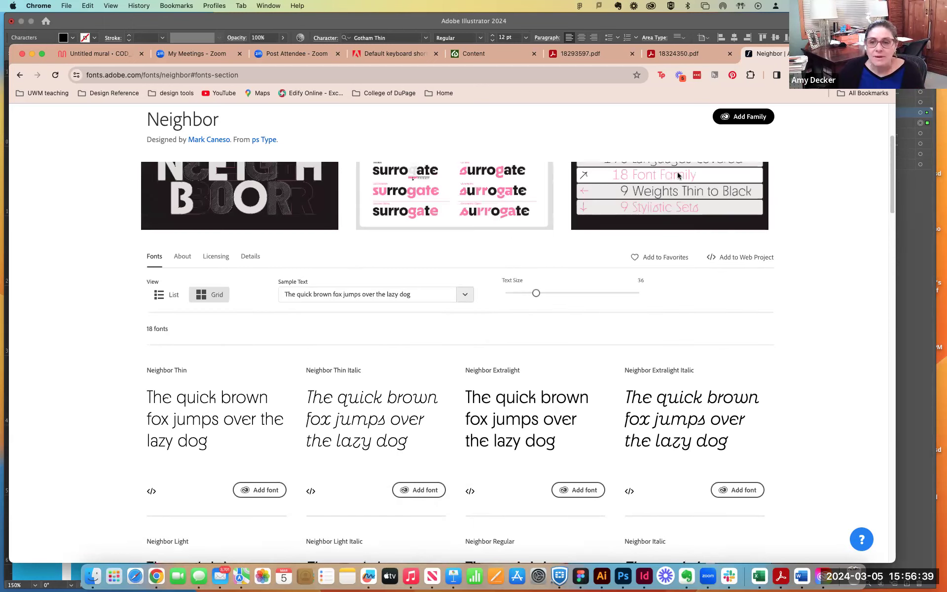
- Add the whole Neighbor family to the Adobe apps and switch to the poster document in Illustrator
{"action": "left_click", "coordinate": [751, 116]}
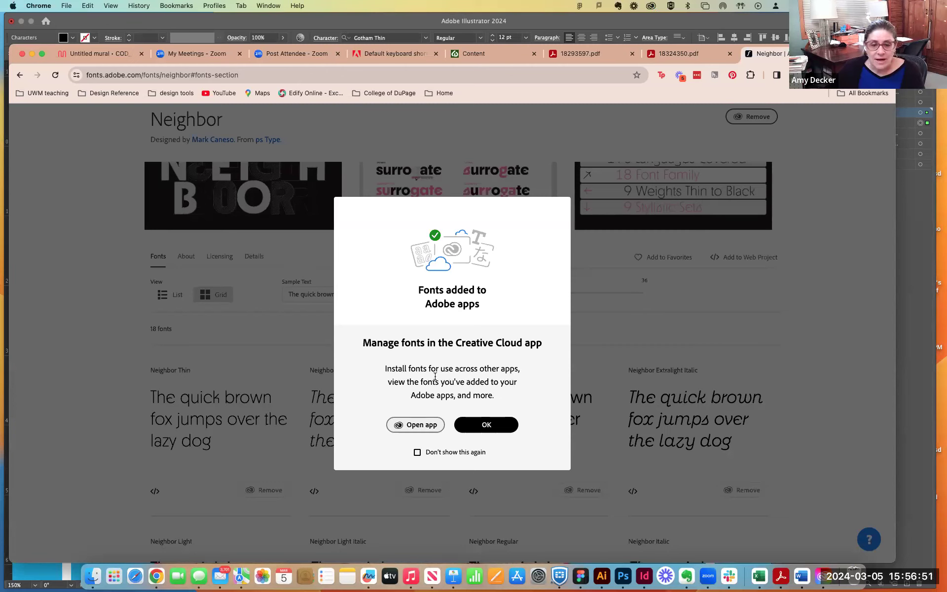
{"action": "left_click", "coordinate": [478, 426]}
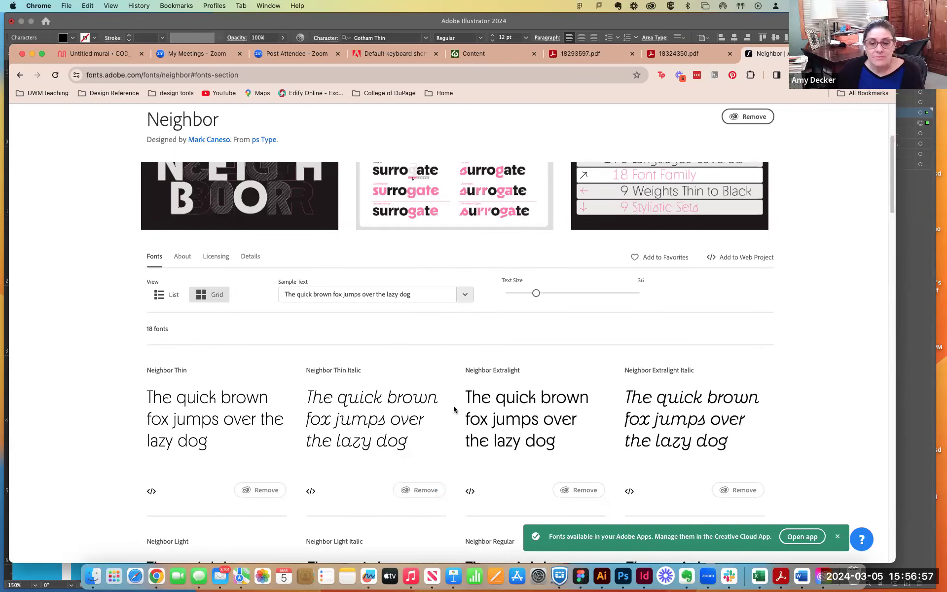
{"action": "left_click", "coordinate": [602, 578]}
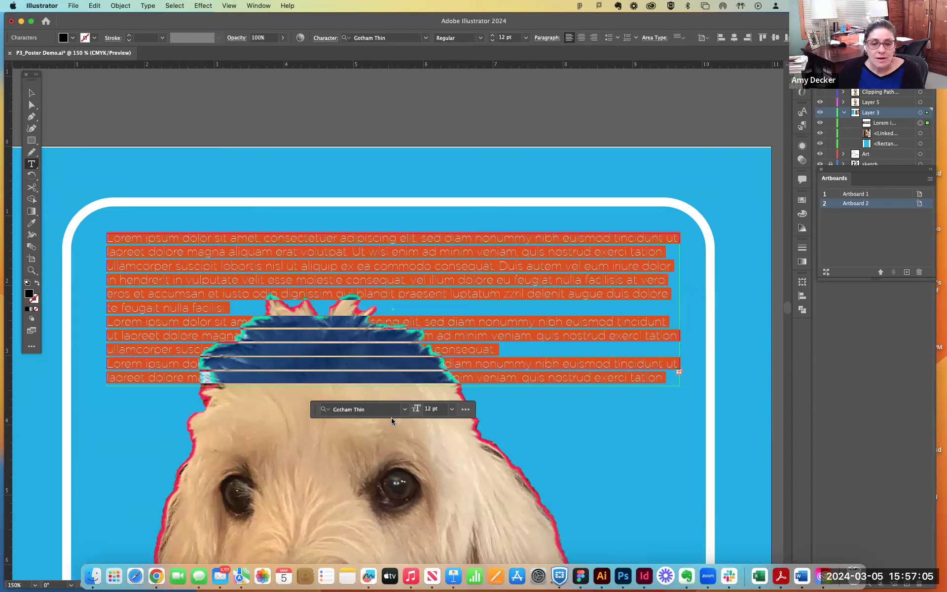
- Set the selected placeholder text to the Neighbor font in the Thin Italic style
{"action": "left_click", "coordinate": [405, 409]}
{"action": "scroll", "coordinate": [375, 349], "scroll_direction": "down", "scroll_amount": 15}
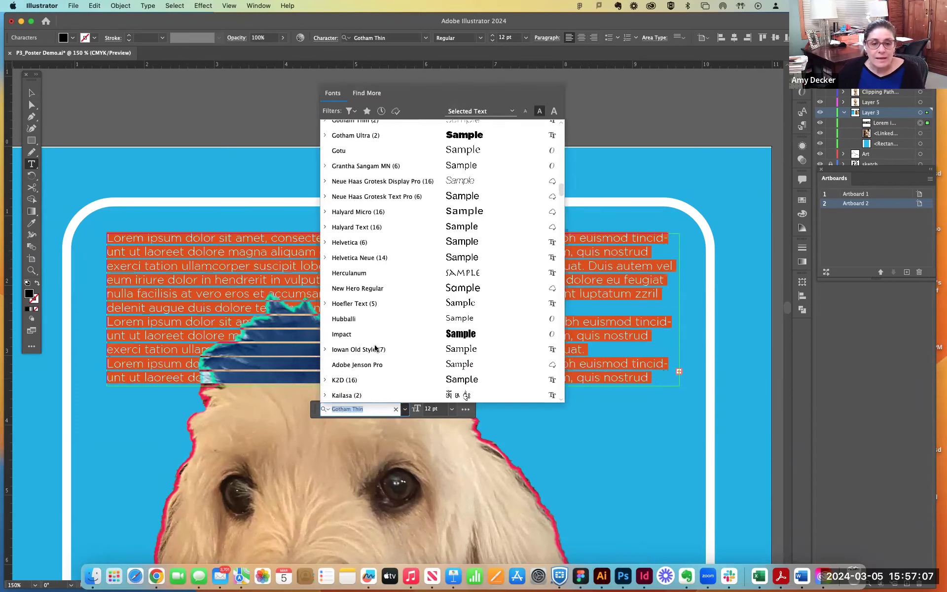
{"action": "scroll", "coordinate": [375, 348], "scroll_direction": "down", "scroll_amount": 10}
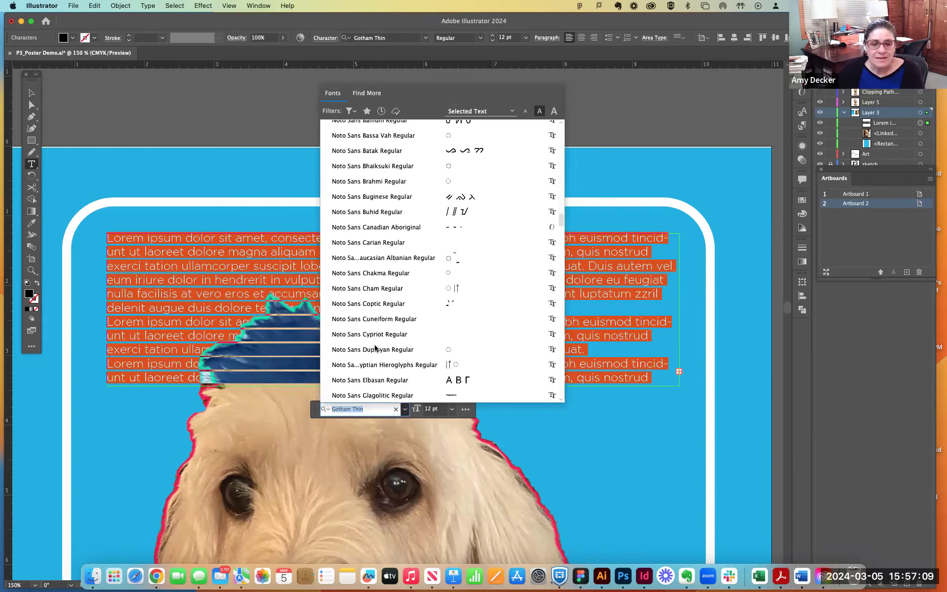
{"action": "scroll", "coordinate": [375, 348], "scroll_direction": "up", "scroll_amount": 15}
{"action": "scroll", "coordinate": [375, 348], "scroll_direction": "down", "scroll_amount": 7}
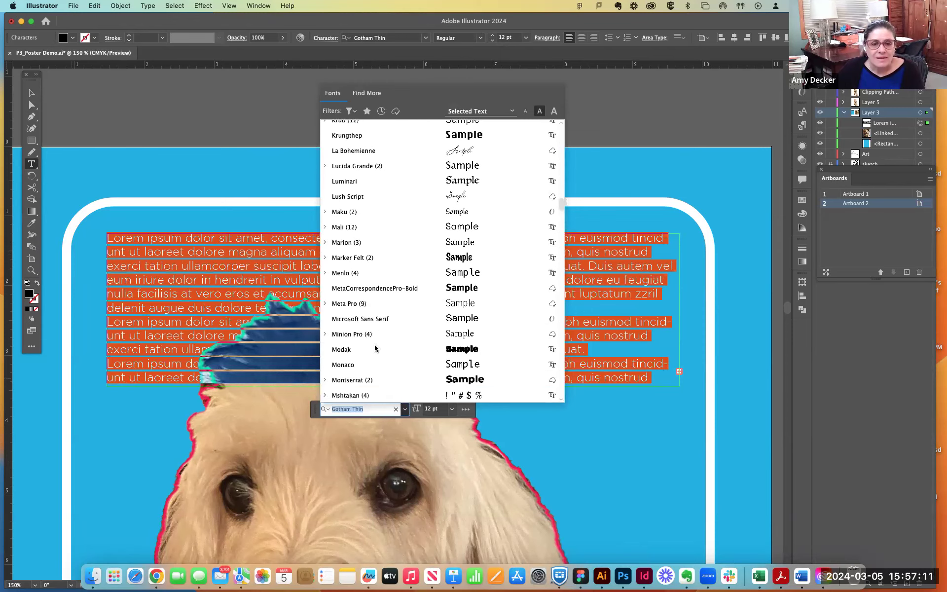
{"action": "scroll", "coordinate": [375, 348], "scroll_direction": "down", "scroll_amount": 16}
{"action": "scroll", "coordinate": [375, 349], "scroll_direction": "up", "scroll_amount": 8}
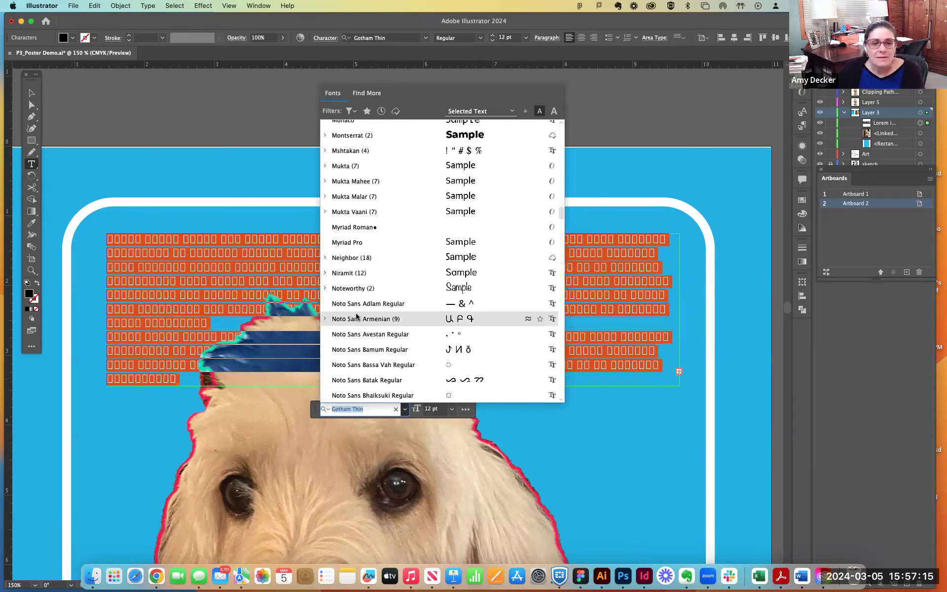
{"action": "left_click", "coordinate": [325, 257]}
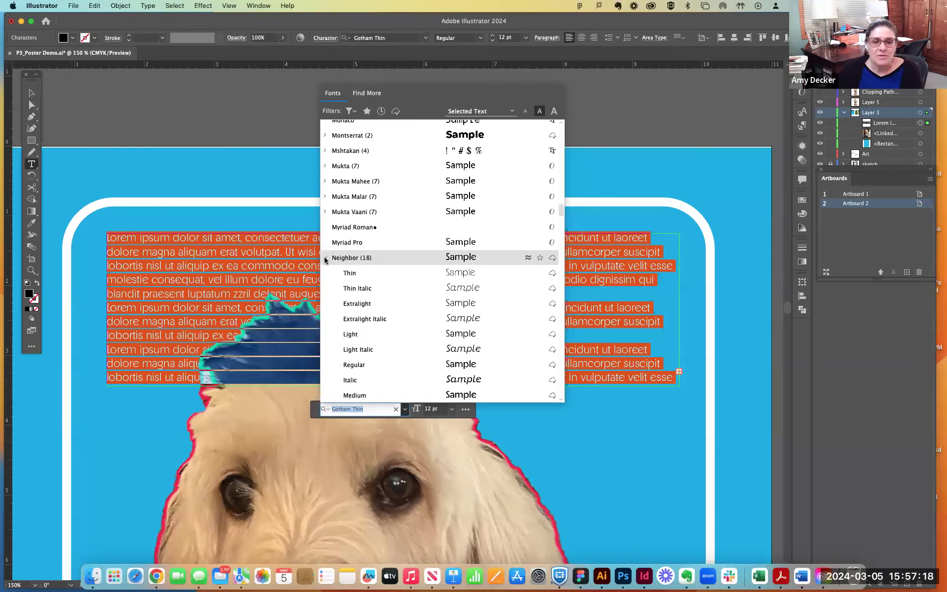
{"action": "left_click", "coordinate": [360, 288]}
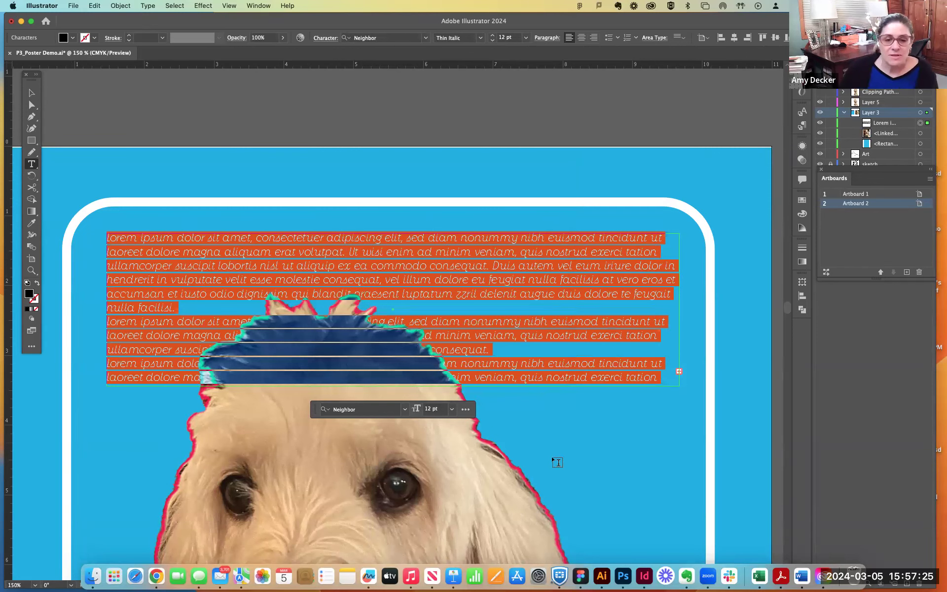
- Try to set the placeholder text's size to 72 pt
{"action": "left_click", "coordinate": [452, 410]}
{"action": "left_click", "coordinate": [461, 394]}
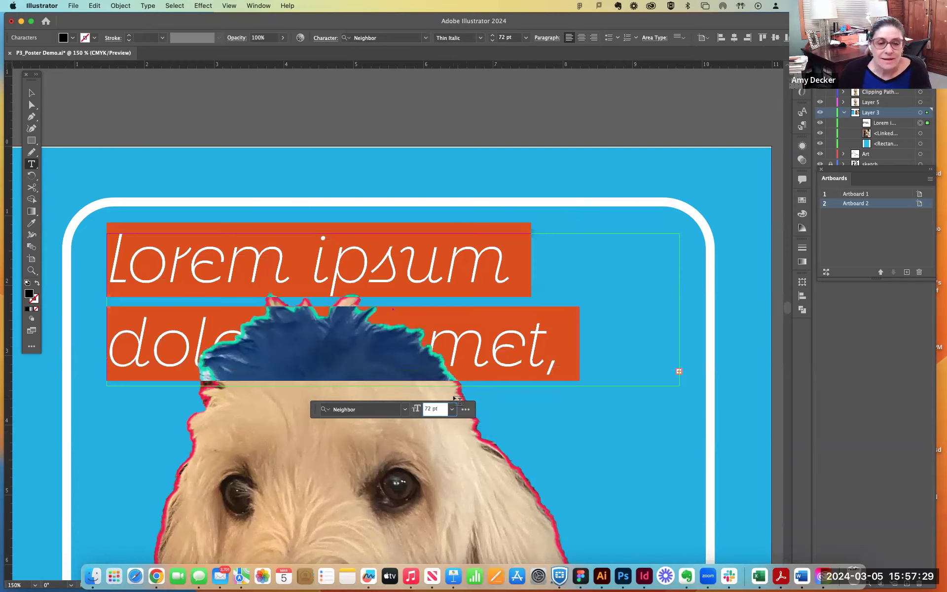
{"action": "type", "text": "Amy"}
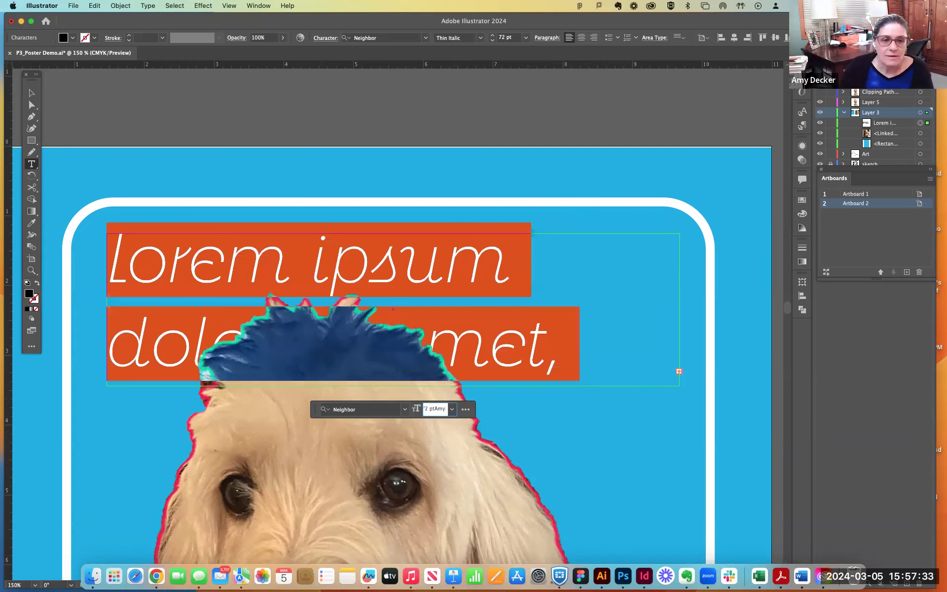
- Replace all the placeholder text with the owner's and the pet's first names joined by an ampersand
{"action": "double_click", "coordinate": [281, 245]}
{"action": "key", "text": "super+a"}
{"action": "type", "text": "A"}
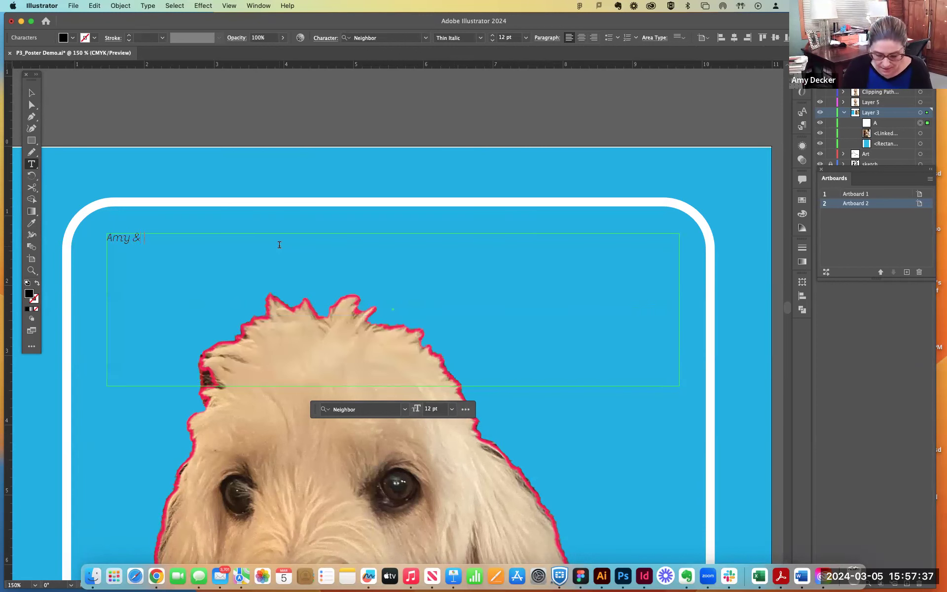
{"action": "key", "text": "super+a"}
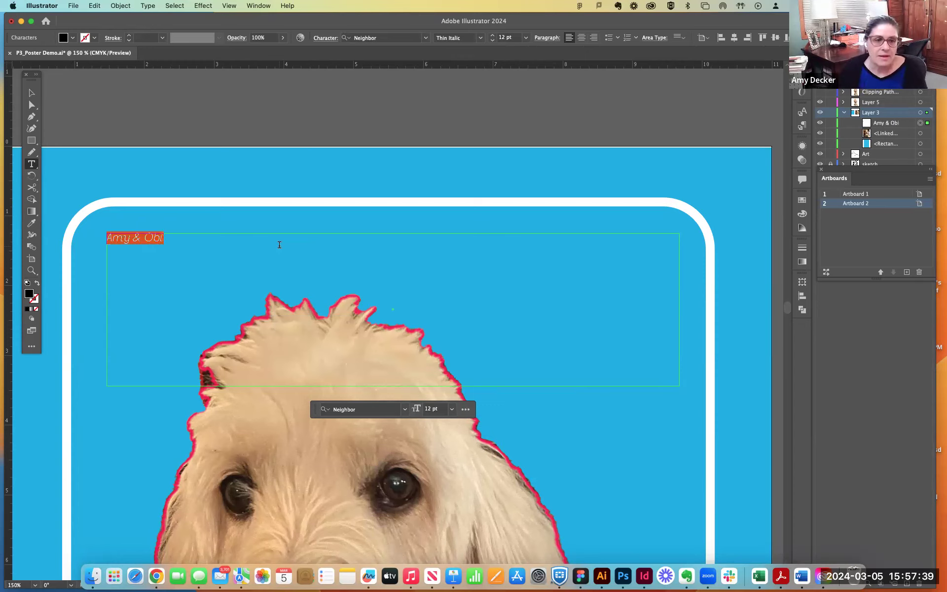
- Set the headline's size to 100 pt and move its text frame slightly right and up
{"action": "left_click", "coordinate": [434, 410]}
{"action": "type", "text": "100"}
{"action": "key", "text": "Return"}
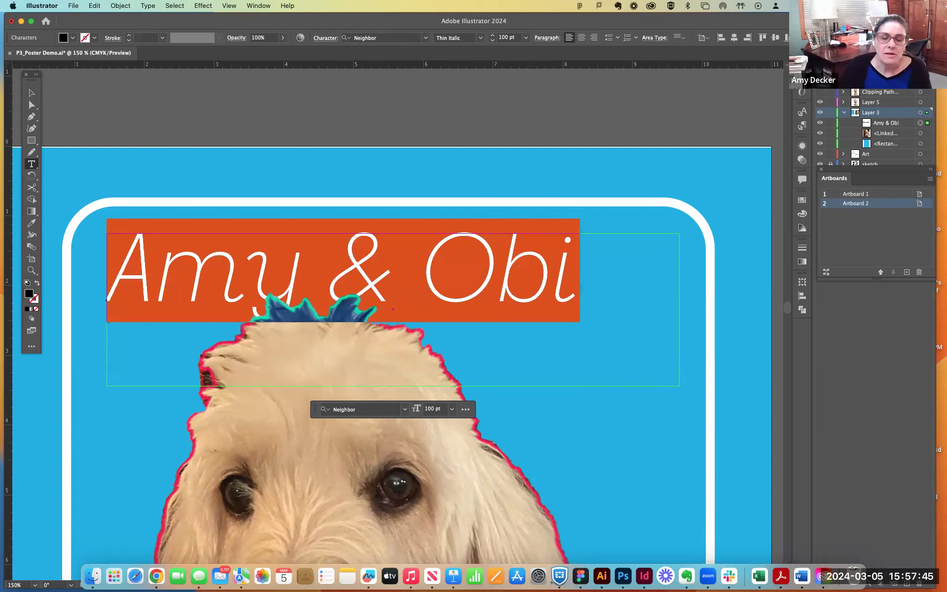
{"action": "key", "text": "Escape"}
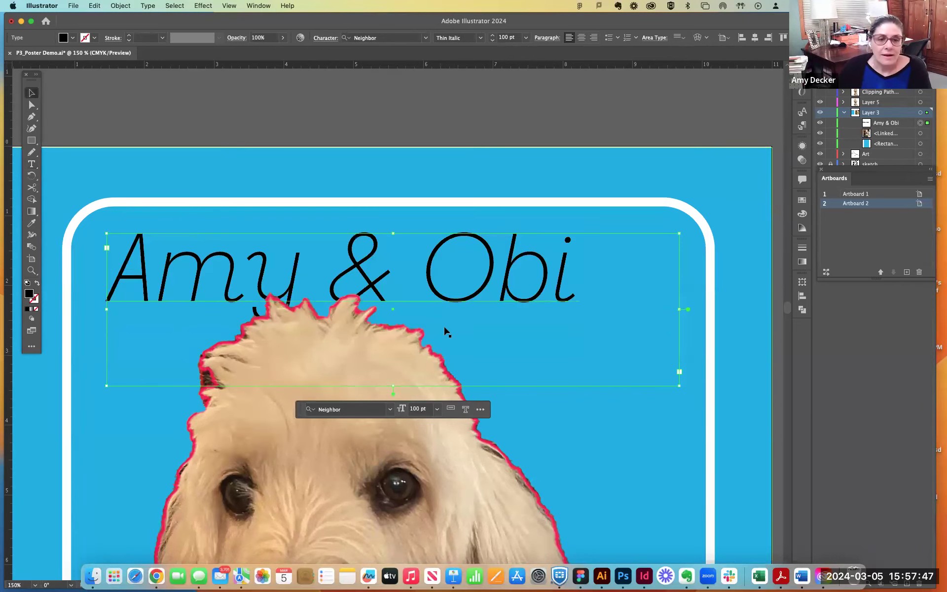
{"action": "left_click_drag", "start_coordinate": [466, 299], "coordinate": [485, 292]}
- Select the whole headline and alternately tighten and loosen its tracking to compare letter spacings
{"action": "double_click", "coordinate": [453, 281]}
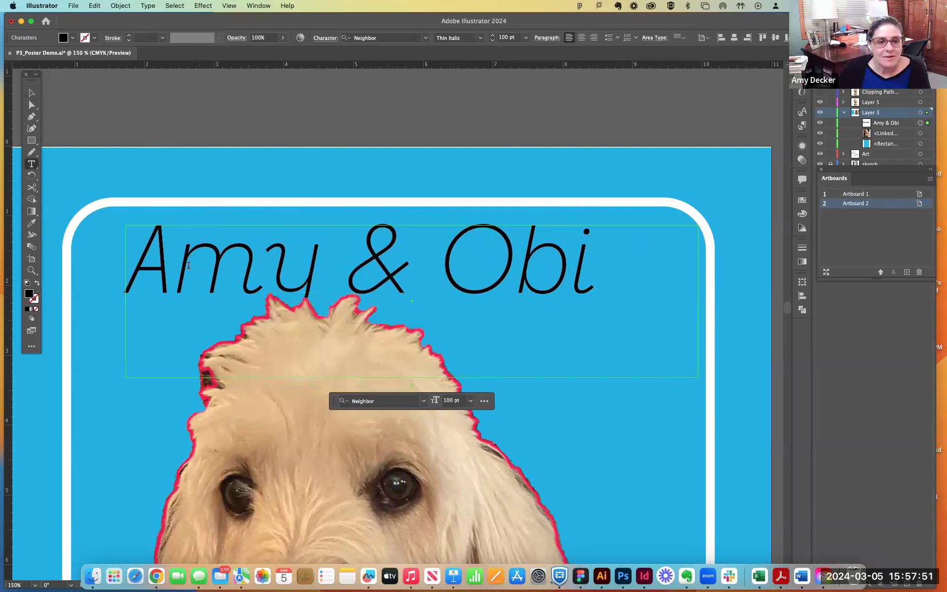
{"action": "left_click_drag", "start_coordinate": [137, 261], "coordinate": [719, 258]}
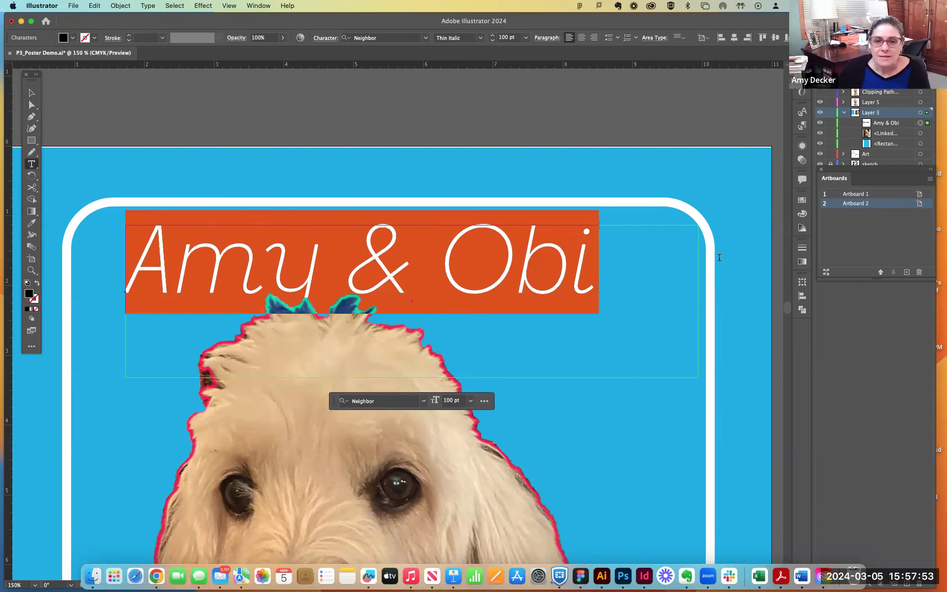
{"action": "key", "text": "alt+Left"}
{"action": "key", "text": "alt+Left"}
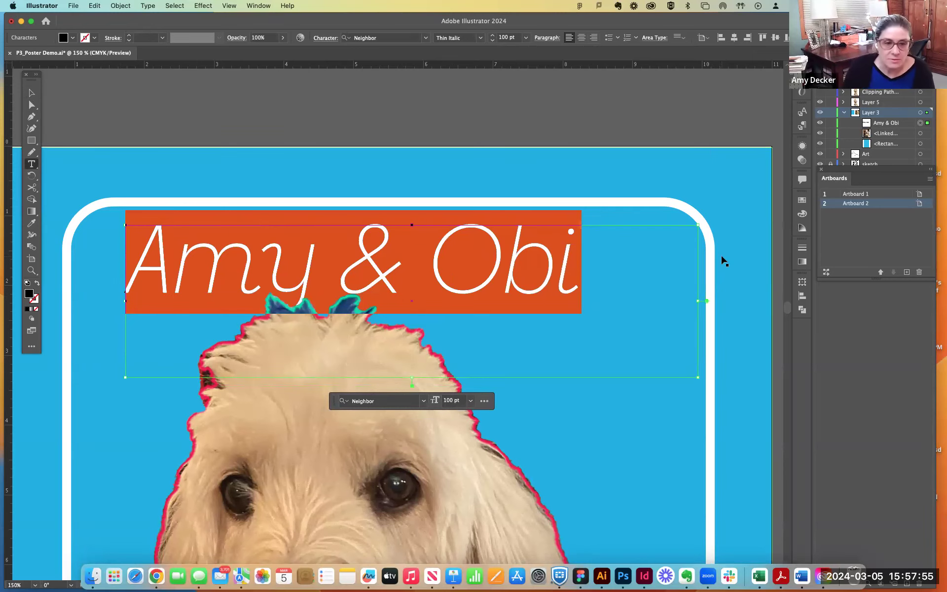
{"action": "key", "text": "alt+Right"}
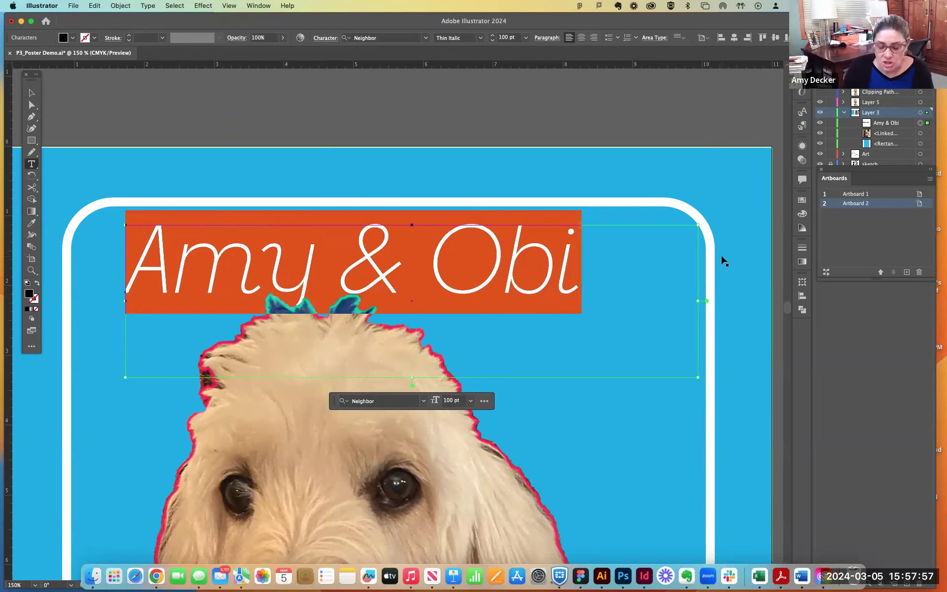
{"action": "key", "text": "alt+Left"}
{"action": "key", "text": "alt+Left"}
{"action": "key", "text": "alt+Left"}
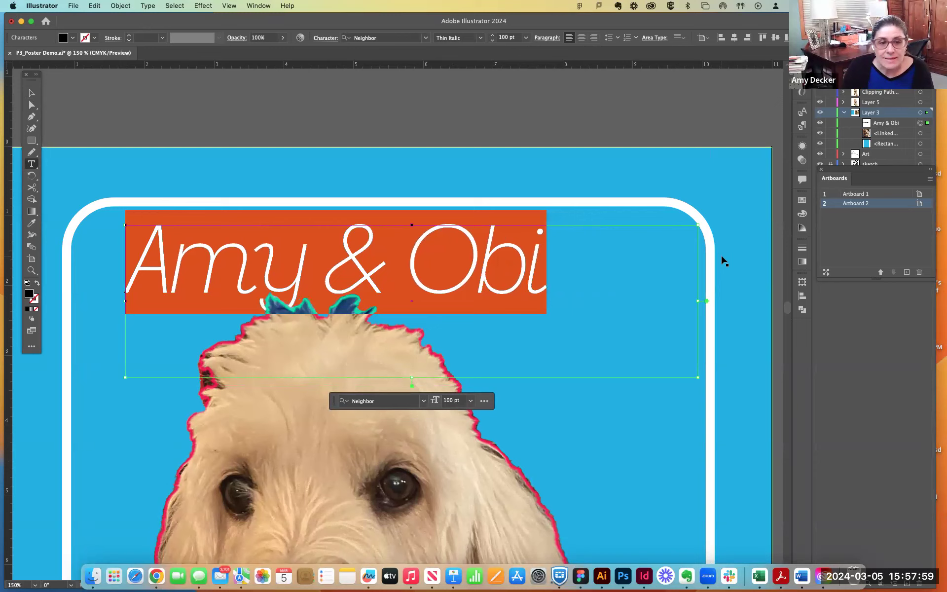
{"action": "key", "text": "alt+Right"}
{"action": "key", "text": "alt+Right"}
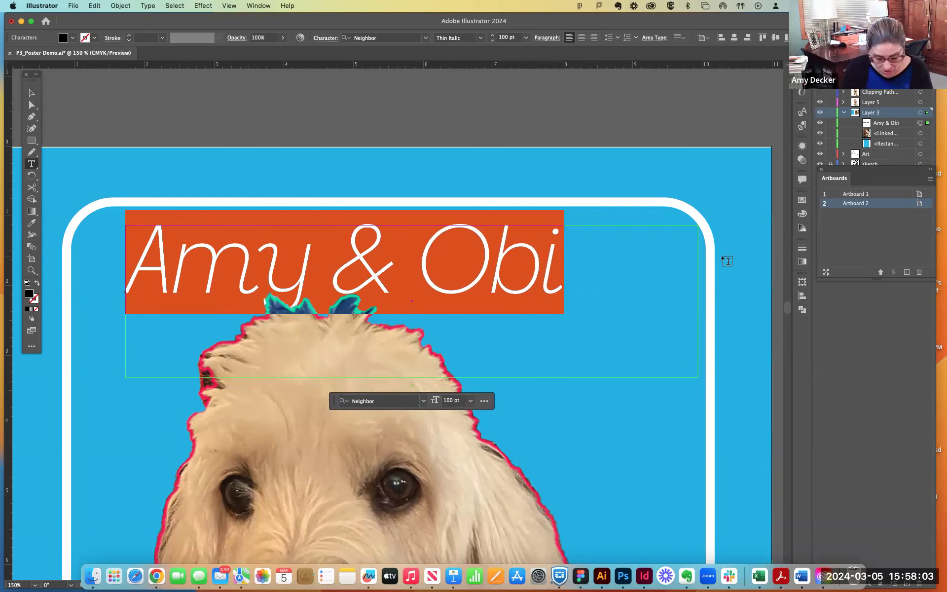
{"action": "key", "text": "alt+Left"}
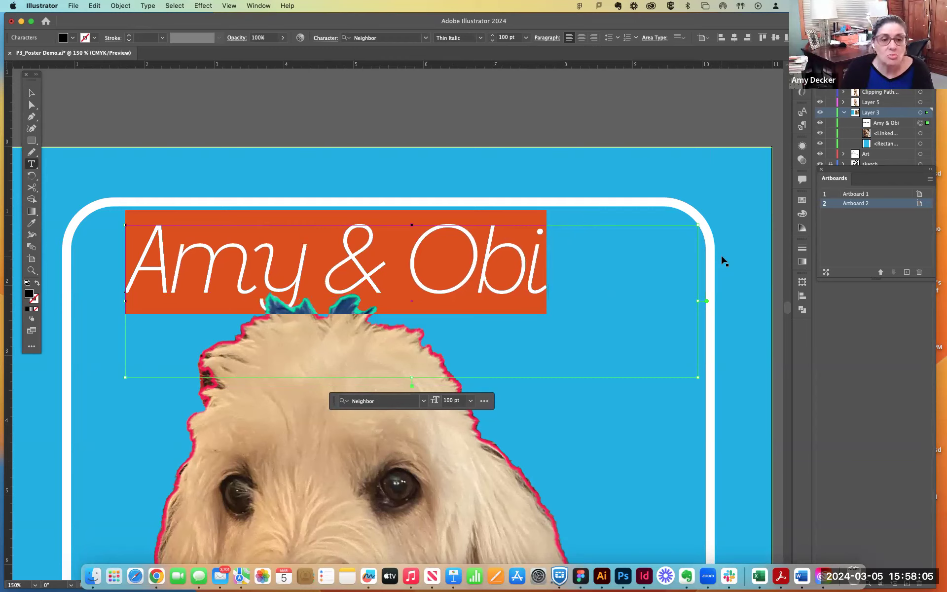
{"action": "key", "text": "alt+Left"}
{"action": "key", "text": "alt+Right"}
{"action": "key", "text": "alt+Right"}
{"action": "key", "text": "alt+Right"}
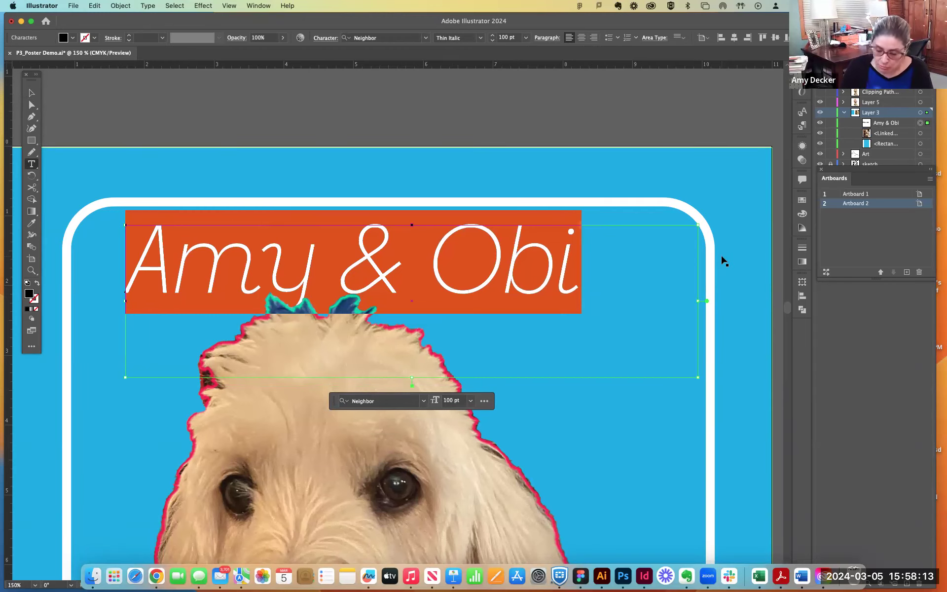
{"action": "key", "text": "alt+Right"}
{"action": "key", "text": "alt+Left"}
{"action": "key", "text": "alt+Left"}
{"action": "key", "text": "alt+Left"}
{"action": "key", "text": "alt+Left"}
{"action": "key", "text": "alt+Right"}
{"action": "key", "text": "alt+Right"}
{"action": "key", "text": "alt+Left"}
{"action": "key", "text": "alt+Right"}
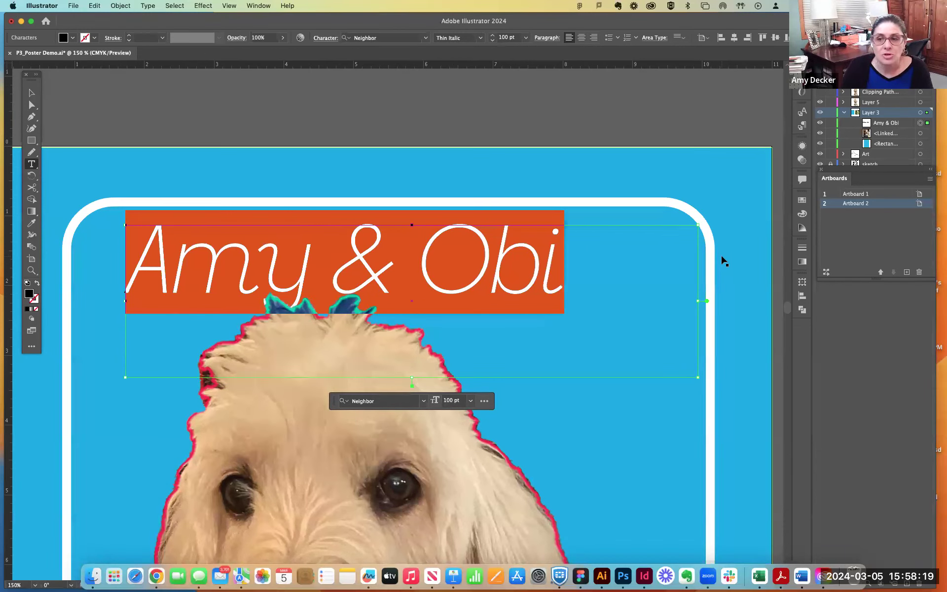
{"action": "key", "text": "alt+Left"}
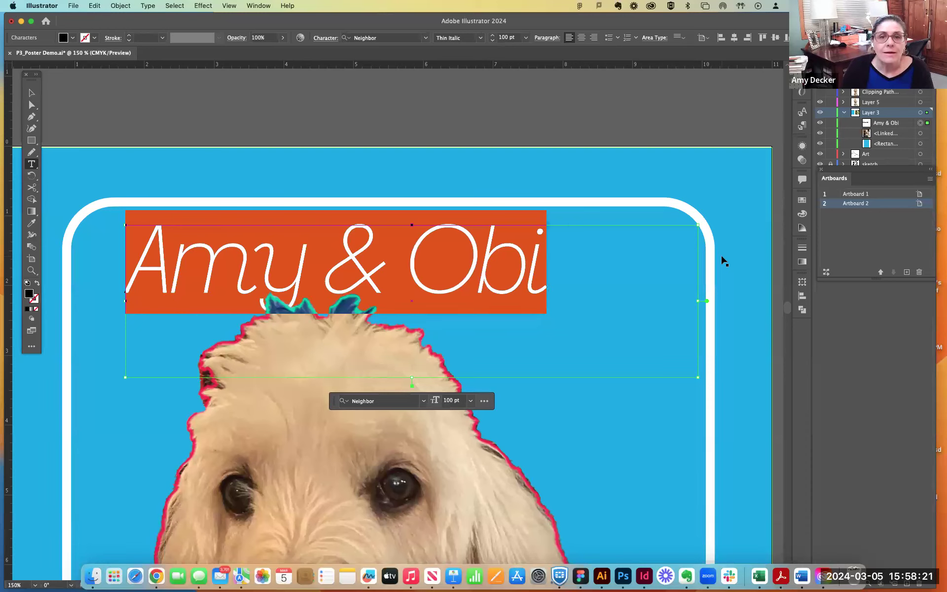
{"action": "key", "text": "alt+Left"}
{"action": "key", "text": "alt+Right"}
{"action": "key", "text": "alt+Right"}
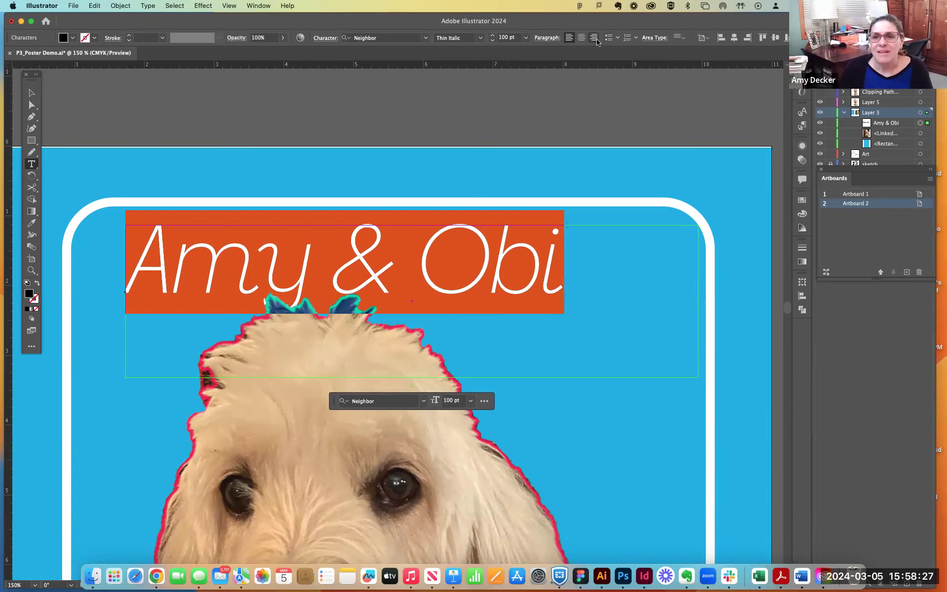
- Set the headline's tracking to -20 in the character settings
{"action": "left_click", "coordinate": [804, 113]}
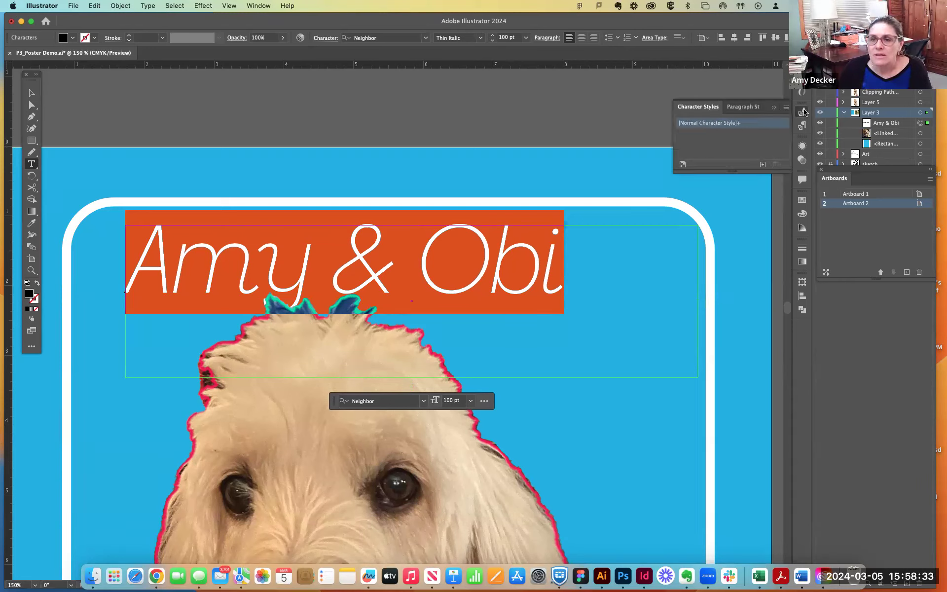
{"action": "left_click", "coordinate": [804, 112]}
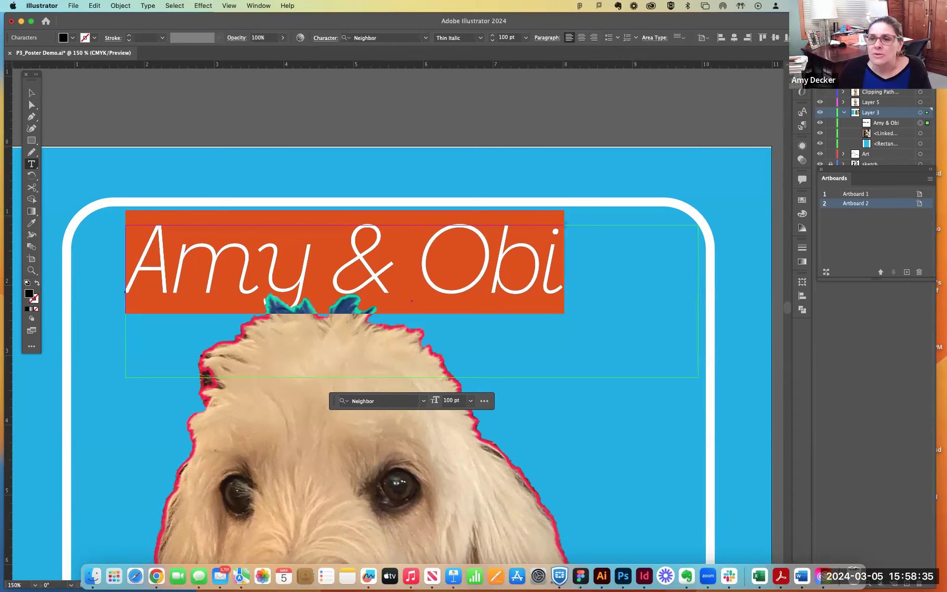
{"action": "left_click", "coordinate": [802, 64]}
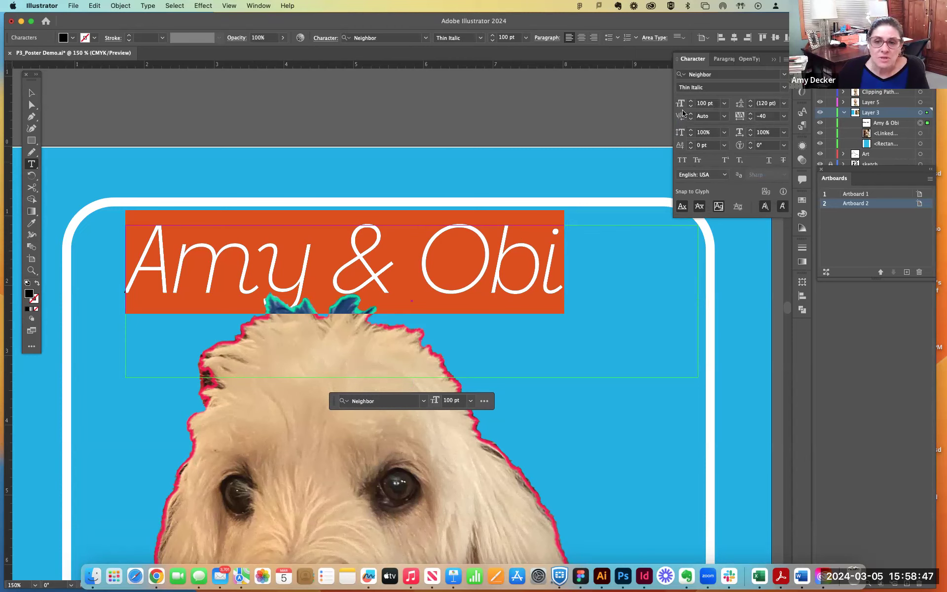
{"action": "left_click", "coordinate": [751, 119]}
{"action": "left_click", "coordinate": [751, 119]}
{"action": "left_click", "coordinate": [751, 119]}
{"action": "left_click", "coordinate": [750, 119]}
{"action": "left_click", "coordinate": [750, 119]}
{"action": "left_click", "coordinate": [751, 114]}
{"action": "left_click", "coordinate": [751, 113]}
{"action": "left_click", "coordinate": [750, 113]}
{"action": "left_click", "coordinate": [751, 114]}
{"action": "left_click", "coordinate": [750, 114]}
{"action": "left_click", "coordinate": [751, 113]}
{"action": "left_click", "coordinate": [750, 114]}
{"action": "left_click", "coordinate": [751, 113]}
{"action": "left_click", "coordinate": [751, 113]}
{"action": "left_click", "coordinate": [750, 114]}
{"action": "left_click", "coordinate": [751, 113]}
{"action": "left_click", "coordinate": [750, 114]}
{"action": "left_click", "coordinate": [751, 113]}
{"action": "left_click", "coordinate": [762, 119]}
{"action": "type", "text": "-20"}
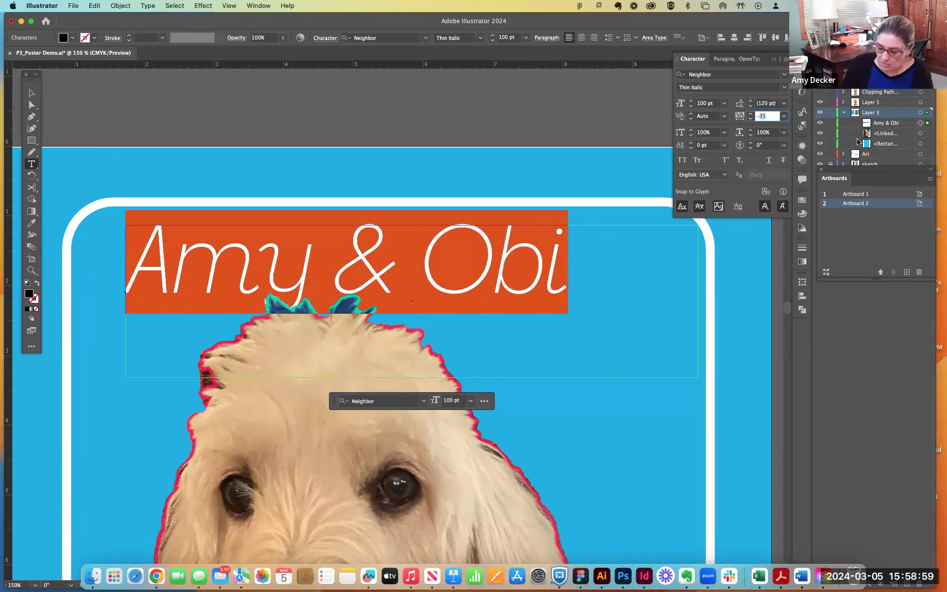
{"action": "key", "text": "Return"}
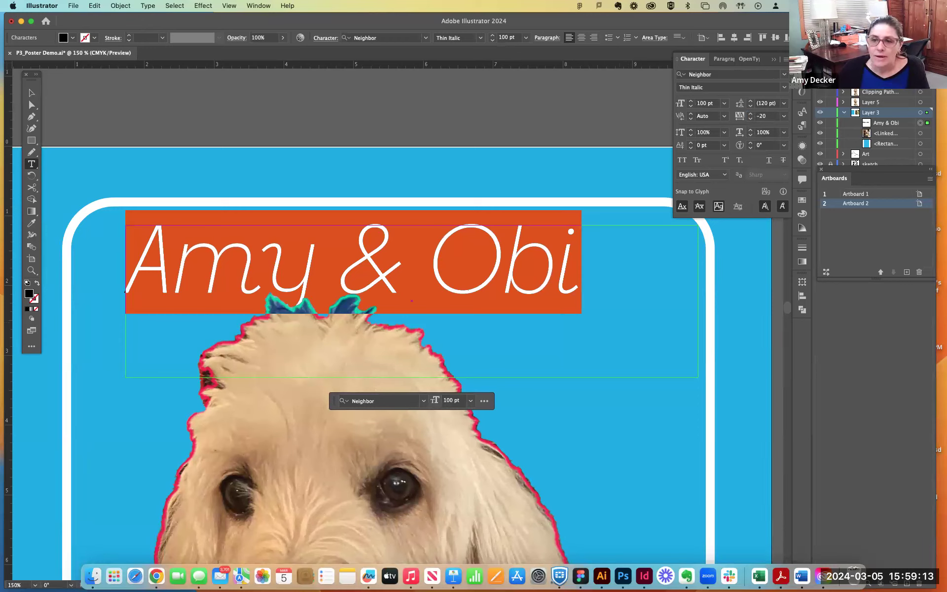
- Finish editing the headline text and move its frame further right and slightly up within the white border
{"action": "left_click", "coordinate": [364, 271]}
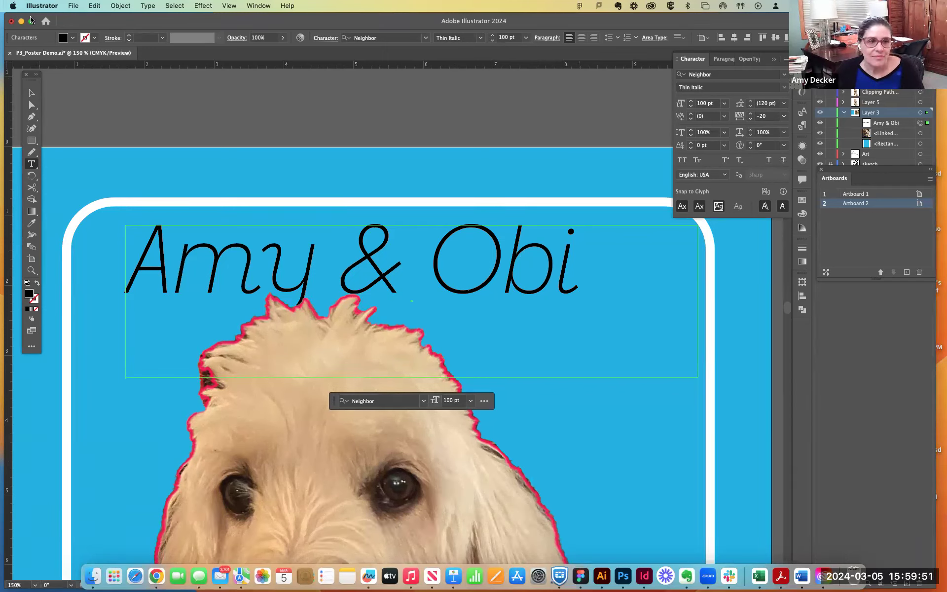
{"action": "left_click", "coordinate": [29, 92]}
{"action": "left_click_drag", "start_coordinate": [536, 299], "coordinate": [567, 293]}
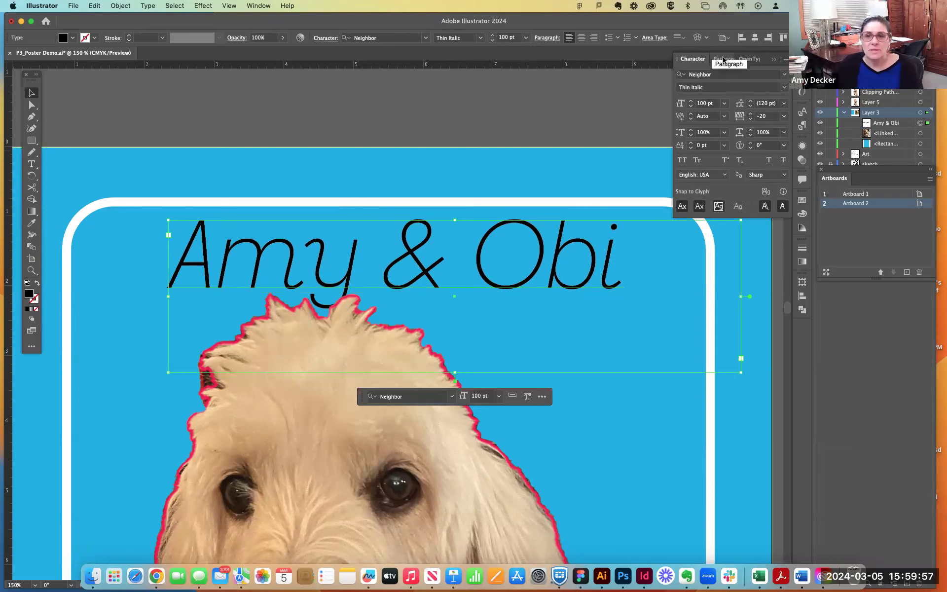
- Undock the Character and Paragraph settings to float side by side over the artwork, and collapse the OpenType settings
{"action": "left_click_drag", "start_coordinate": [691, 60], "coordinate": [354, 89]}
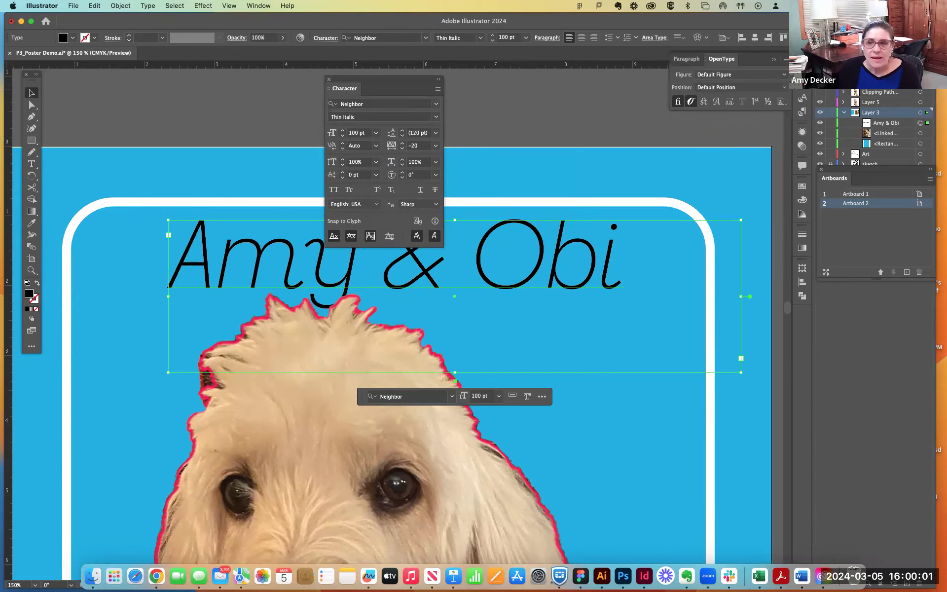
{"action": "left_click", "coordinate": [686, 59]}
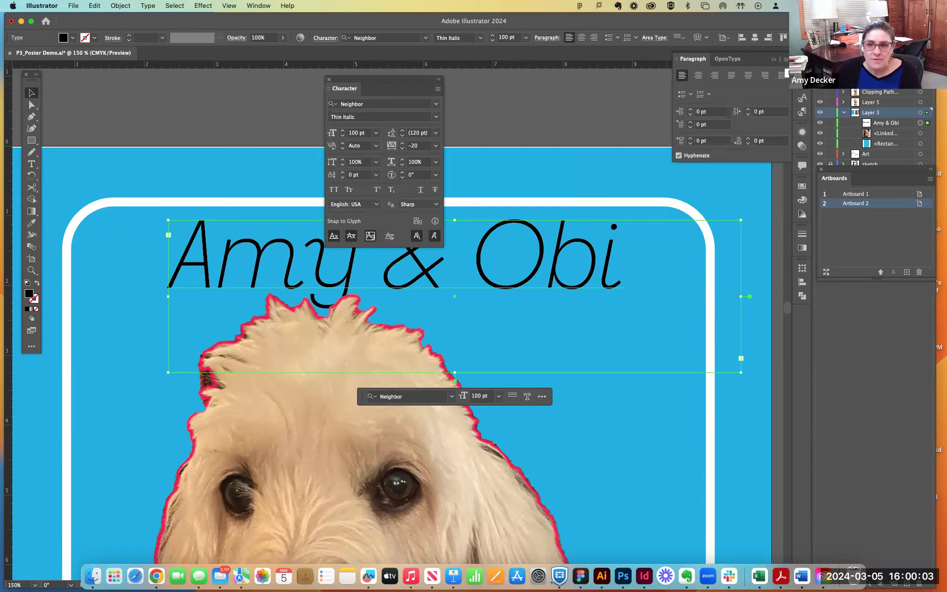
{"action": "left_click_drag", "start_coordinate": [697, 59], "coordinate": [479, 90]}
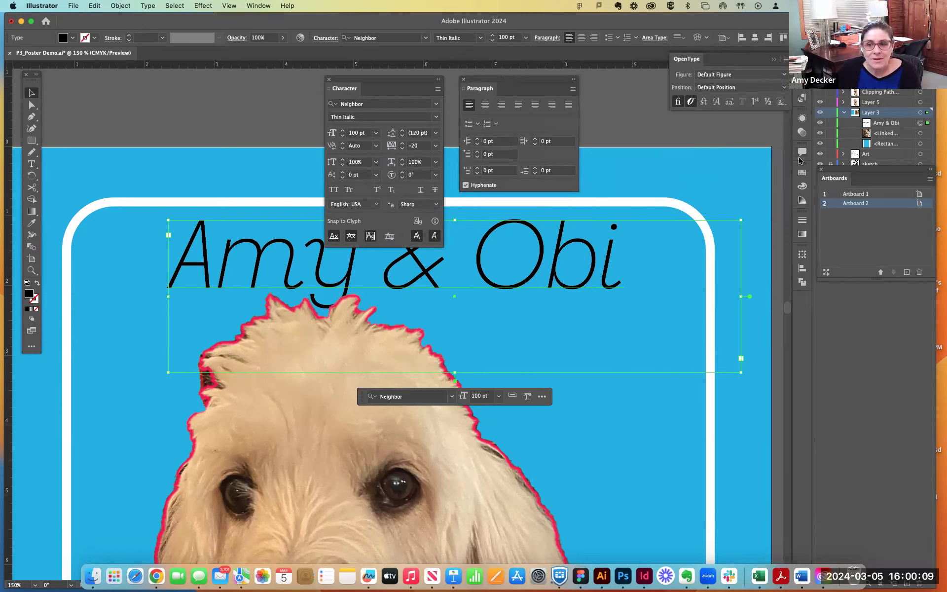
{"action": "left_click", "coordinate": [774, 60]}
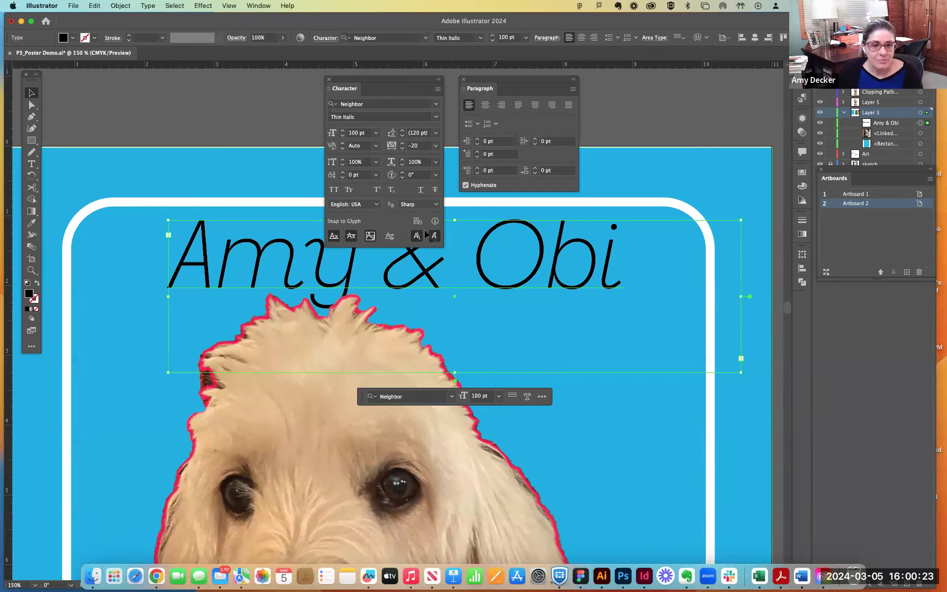
- Select the whole headline text, move the Character settings clear of it, and set its font style to Light Italic
{"action": "double_click", "coordinate": [458, 288]}
{"action": "triple_click", "coordinate": [471, 273]}
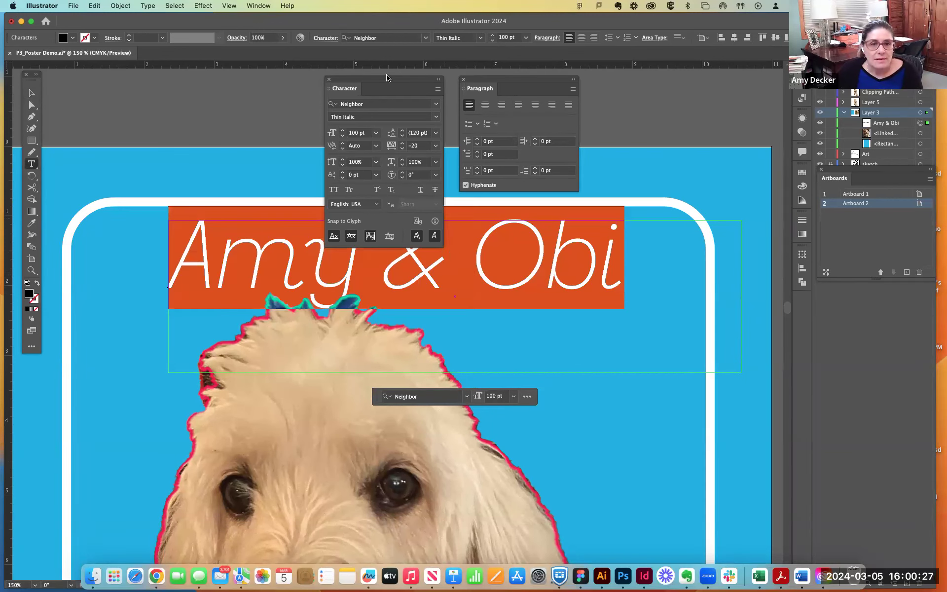
{"action": "left_click_drag", "start_coordinate": [386, 80], "coordinate": [494, 87]}
{"action": "left_click_drag", "start_coordinate": [705, 91], "coordinate": [704, 94]}
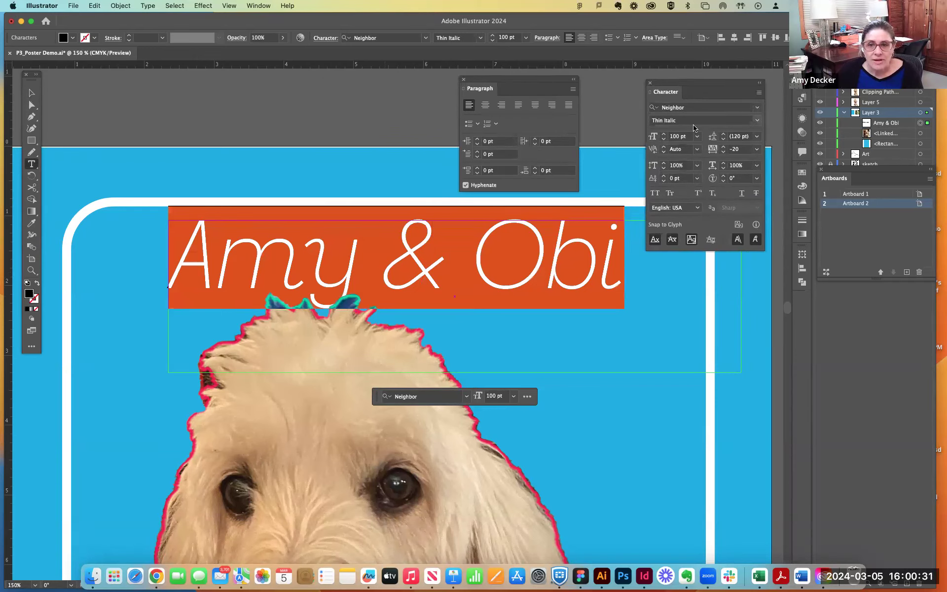
{"action": "left_click", "coordinate": [758, 121]}
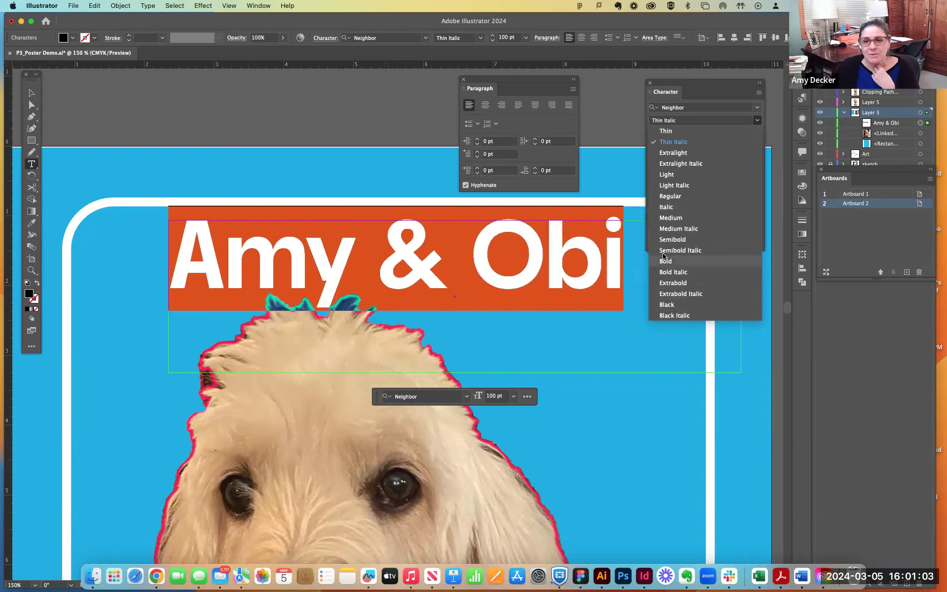
{"action": "left_click", "coordinate": [674, 186]}
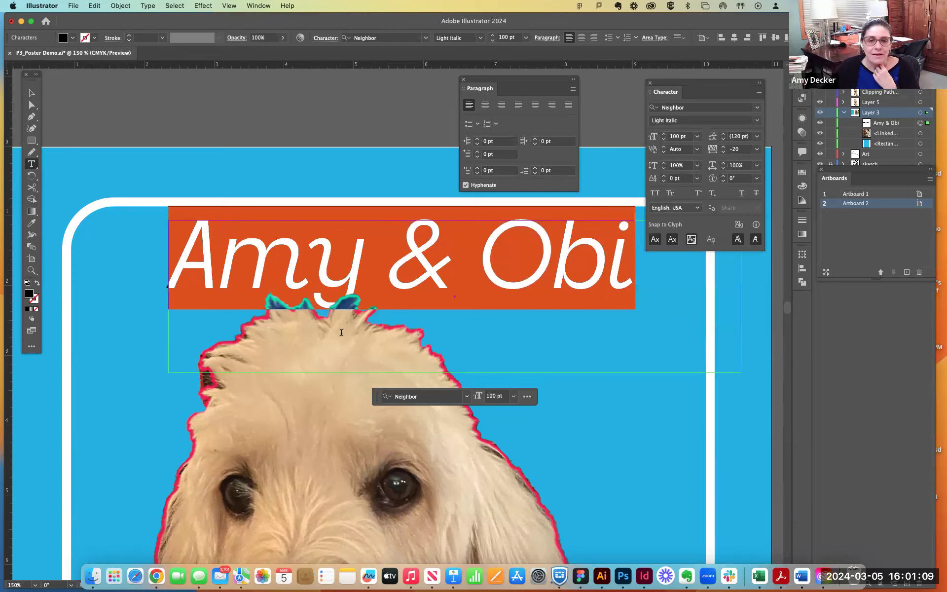
- Fill the whole headline text with crimson CC1B4E and deselect it to see the result
{"action": "left_click", "coordinate": [344, 351]}
{"action": "left_click_drag", "start_coordinate": [173, 261], "coordinate": [675, 309]}
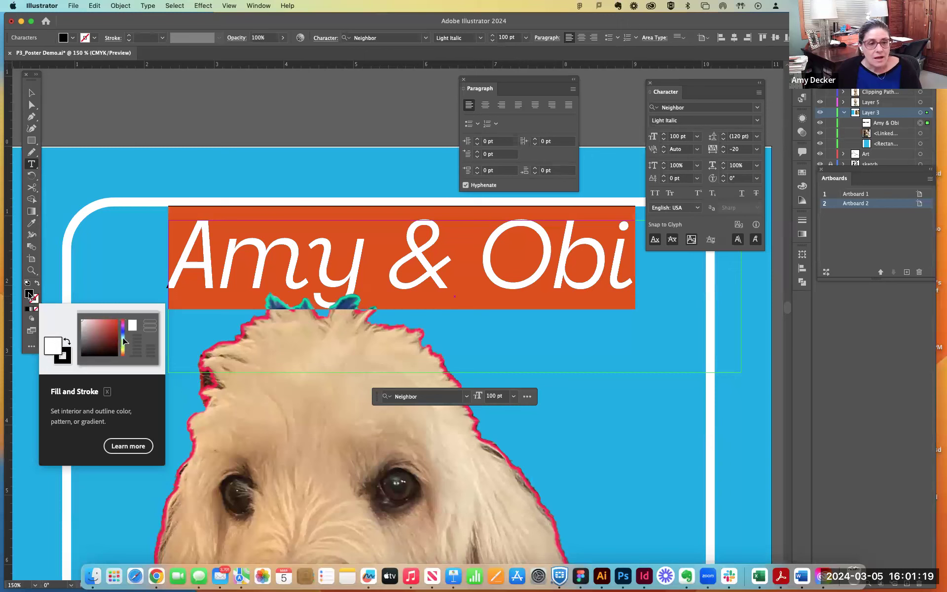
{"action": "double_click", "coordinate": [29, 294]}
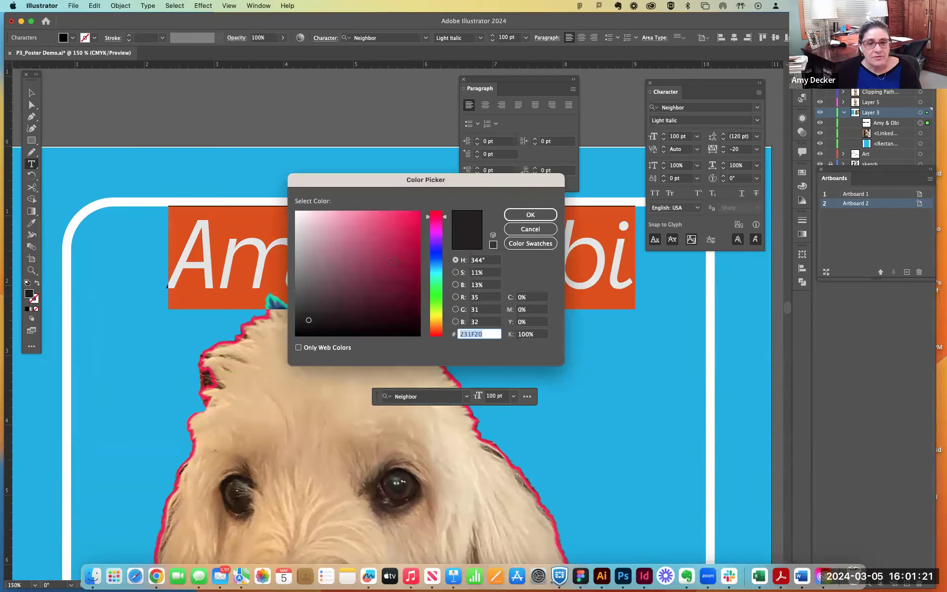
{"action": "left_click", "coordinate": [403, 237]}
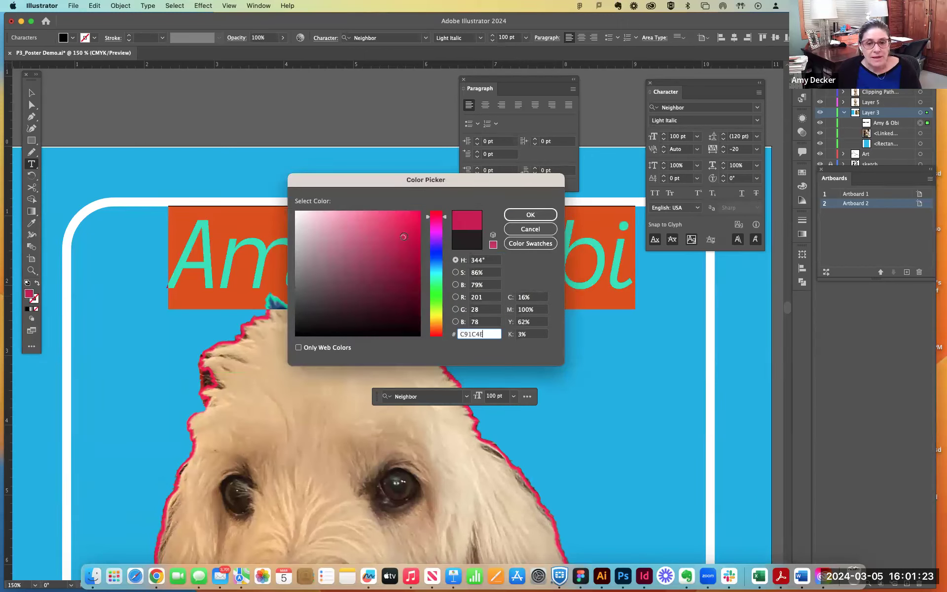
{"action": "left_click_drag", "start_coordinate": [404, 237], "coordinate": [404, 235]}
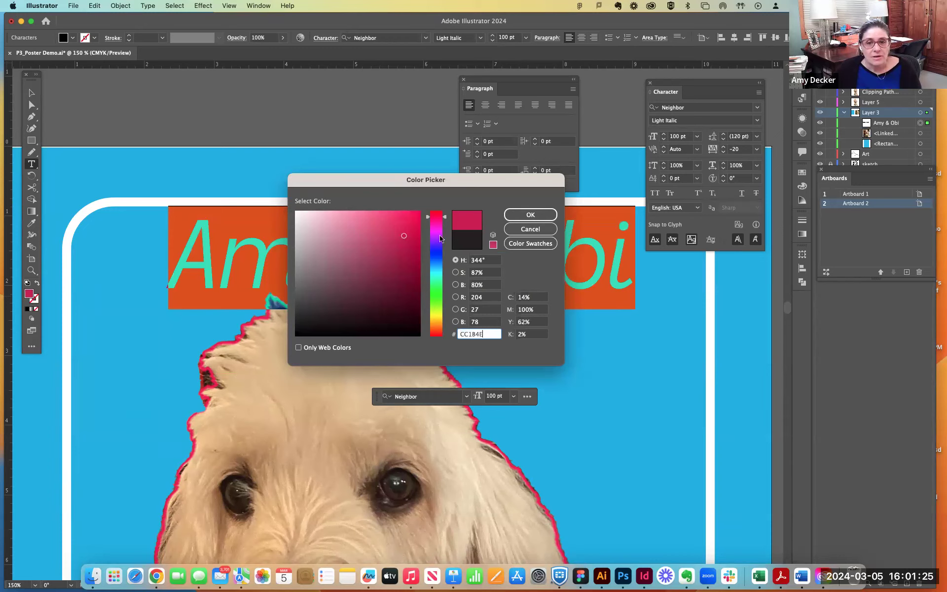
{"action": "left_click", "coordinate": [531, 214]}
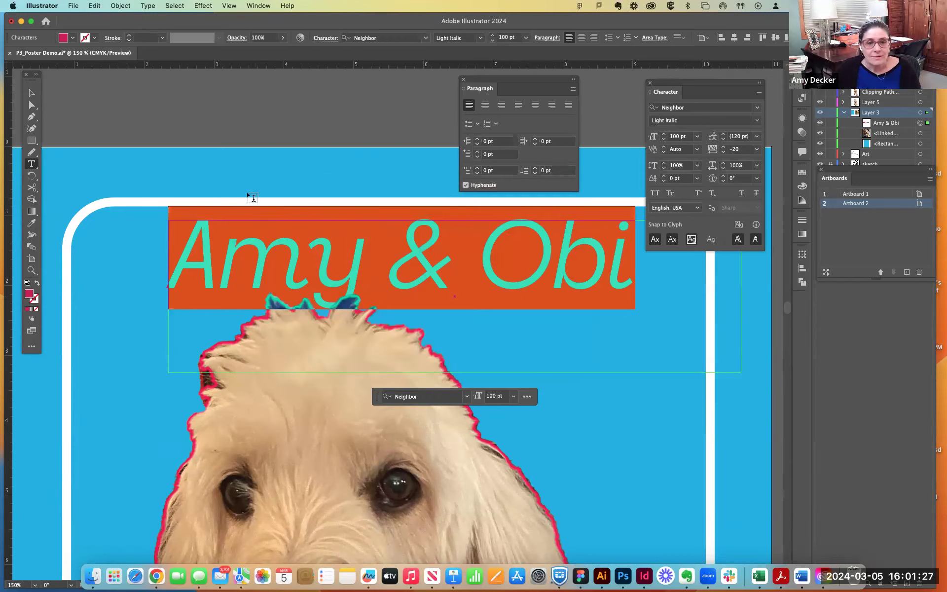
{"action": "left_click", "coordinate": [31, 94]}
{"action": "left_click", "coordinate": [134, 139]}
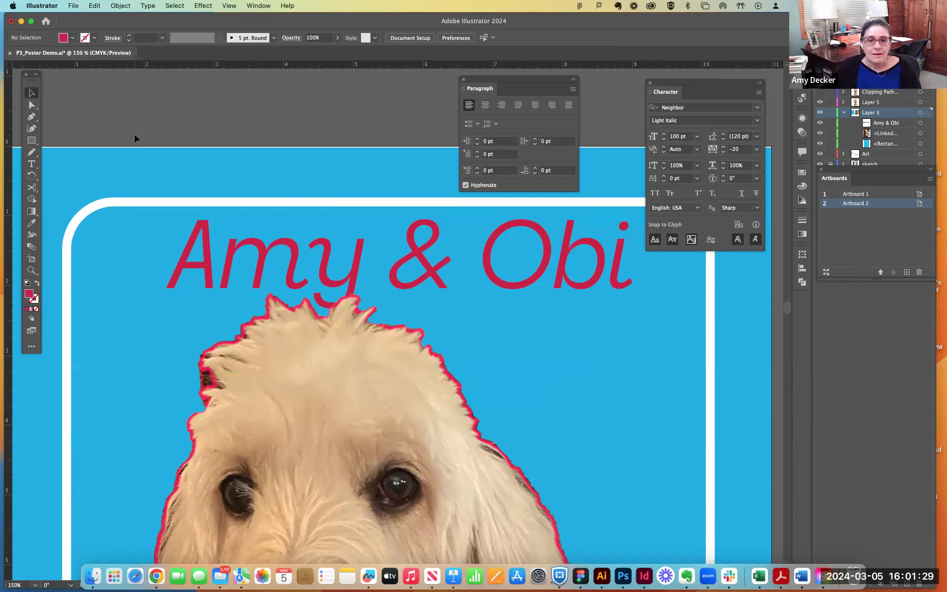
- Paste several copies of the headline in place in front of the original and change to full-screen mode with the menu bar
{"action": "left_click_drag", "start_coordinate": [504, 290], "coordinate": [505, 291]}
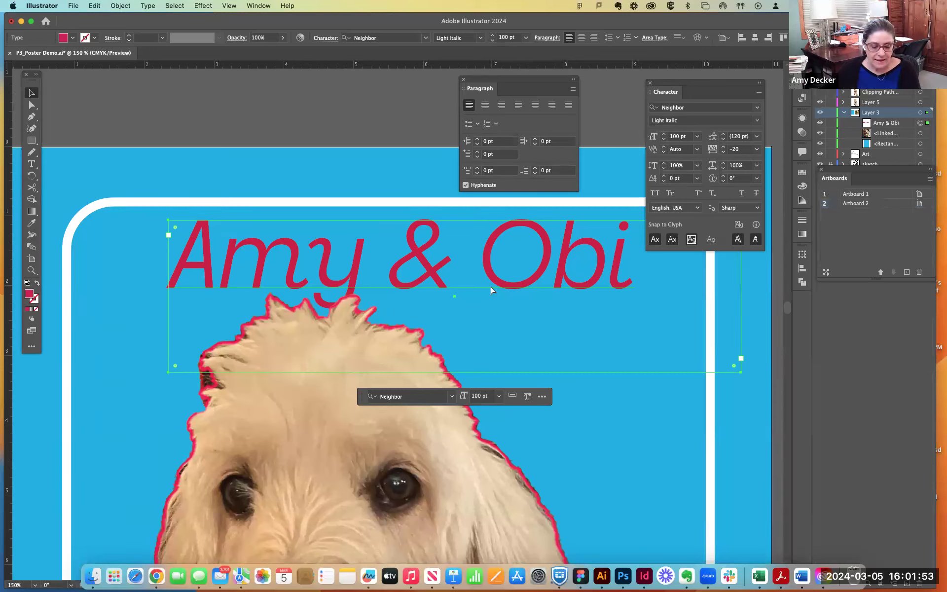
{"action": "key", "text": "super+f"}
{"action": "key", "text": "super+f"}
{"action": "key", "text": "super+f"}
{"action": "key", "text": "super+f"}
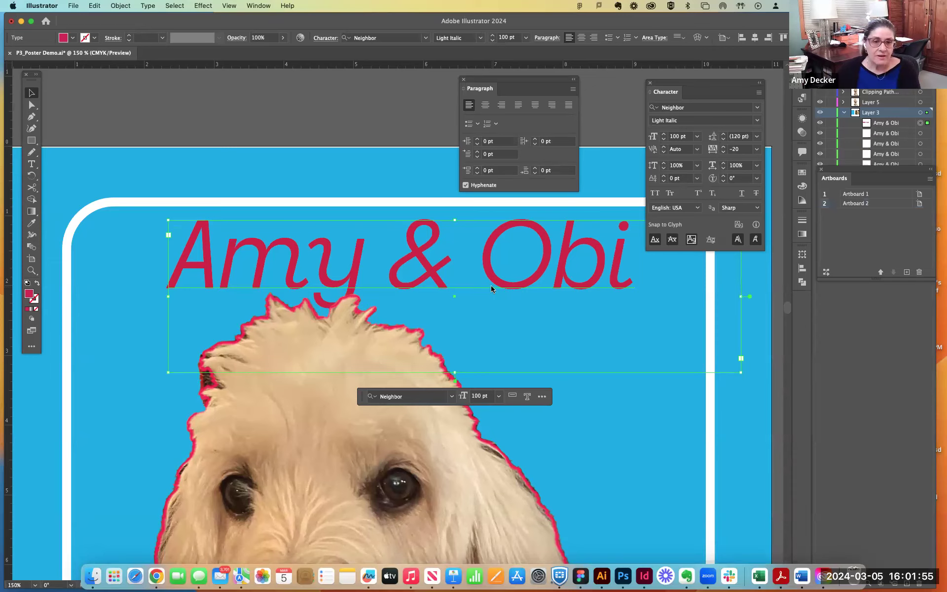
{"action": "key", "text": "f"}
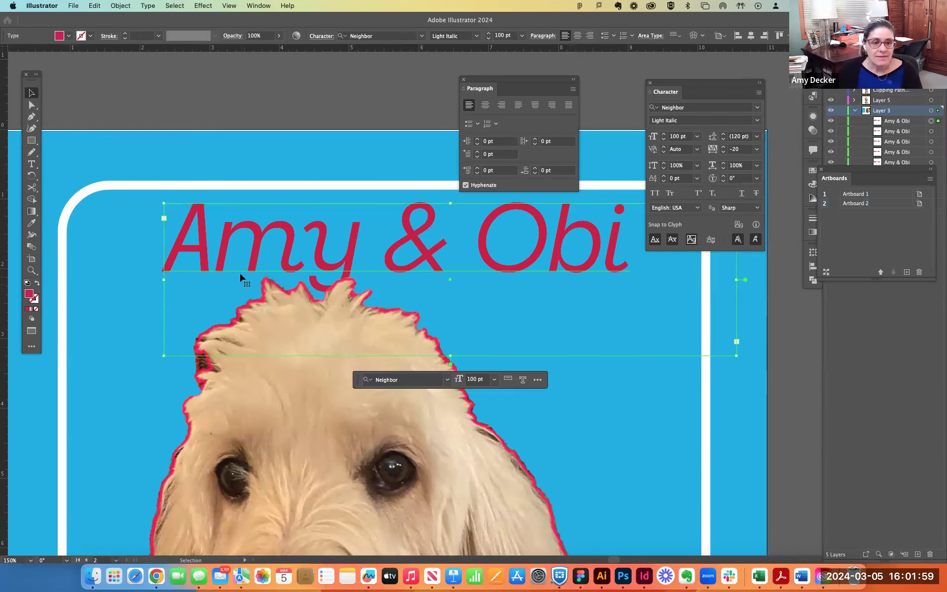
- Lock the selected topmost headline copy so the copies beneath it can be reached
{"action": "left_click", "coordinate": [120, 6]}
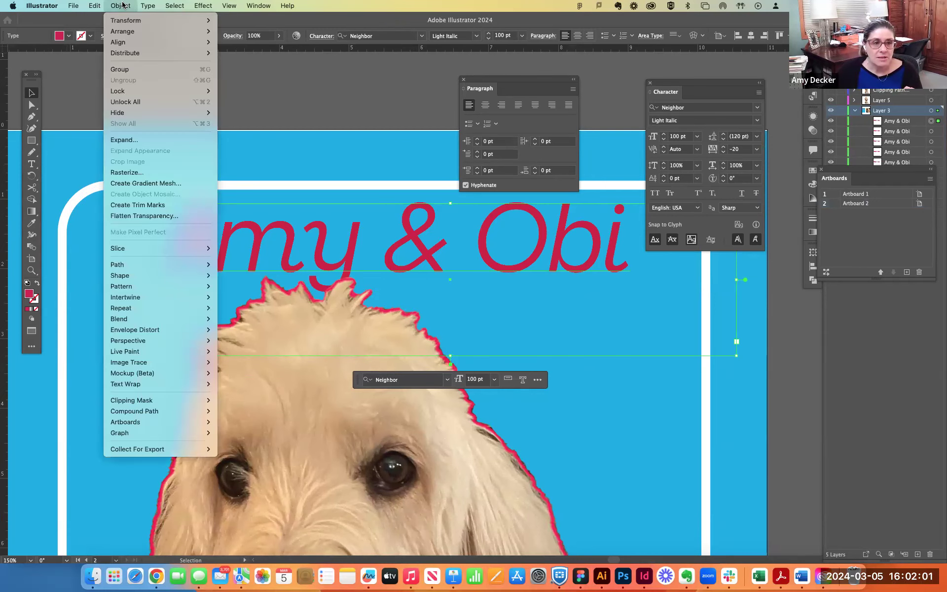
{"action": "mouse_move", "coordinate": [130, 91]}
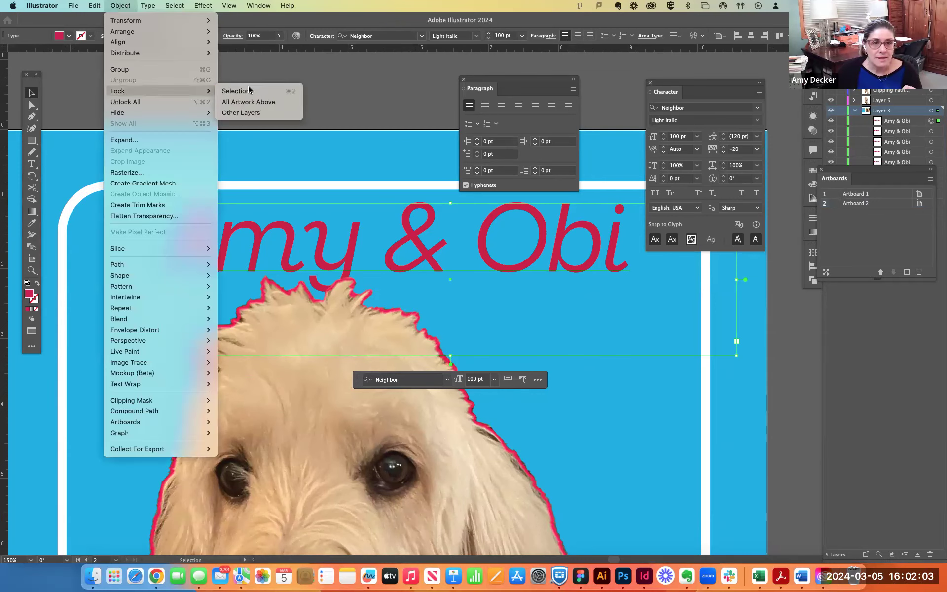
{"action": "left_click", "coordinate": [249, 91]}
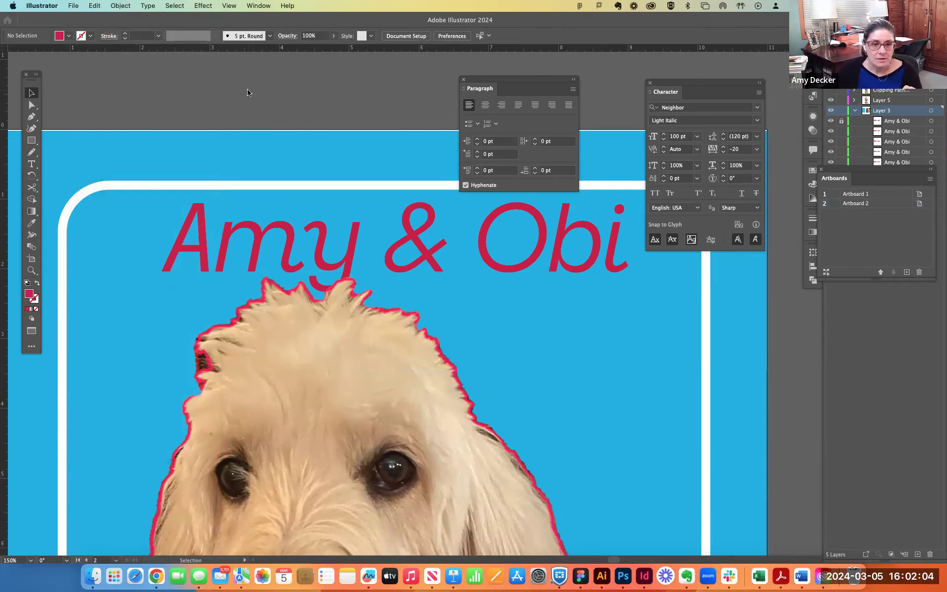
- Give the headline copy beneath the locked one a white FFFFFF stroke
{"action": "left_click", "coordinate": [260, 273]}
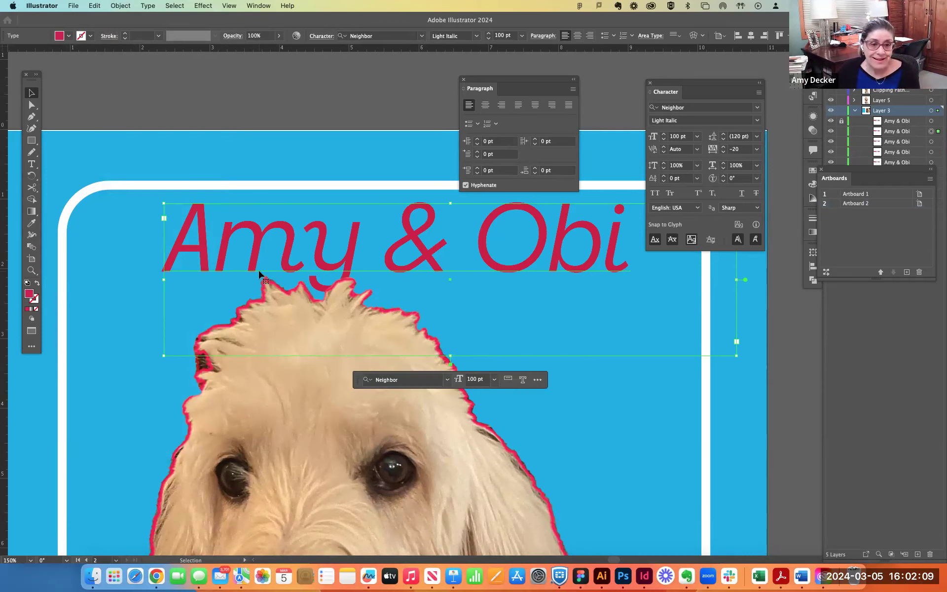
{"action": "left_click", "coordinate": [36, 302]}
{"action": "double_click", "coordinate": [37, 302]}
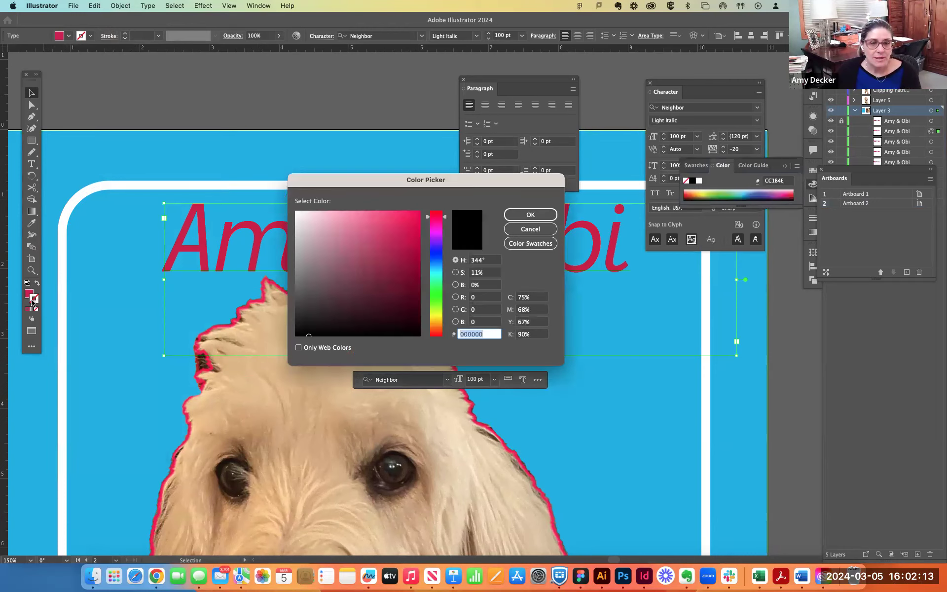
{"action": "type", "text": "FFFFFF"}
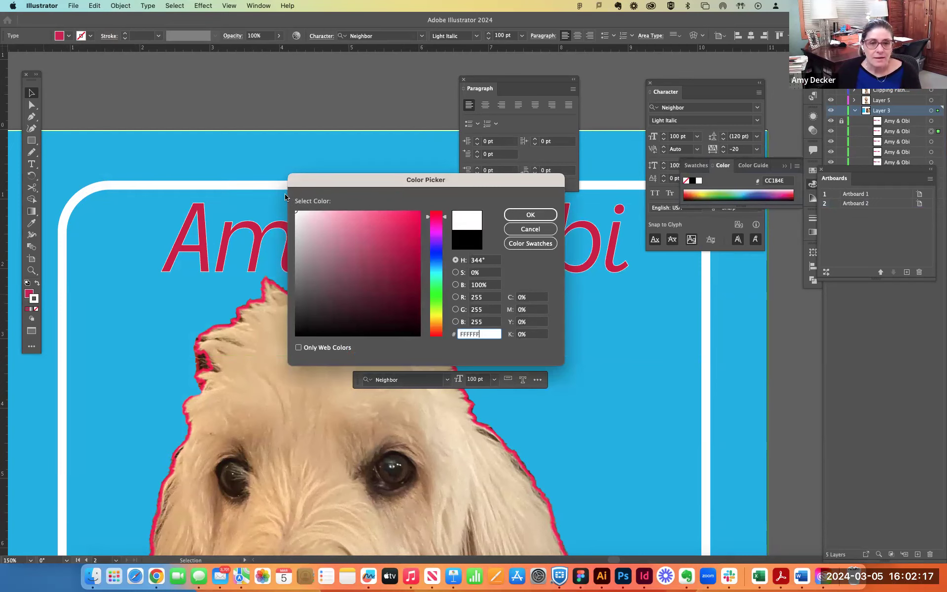
{"action": "left_click", "coordinate": [530, 214]}
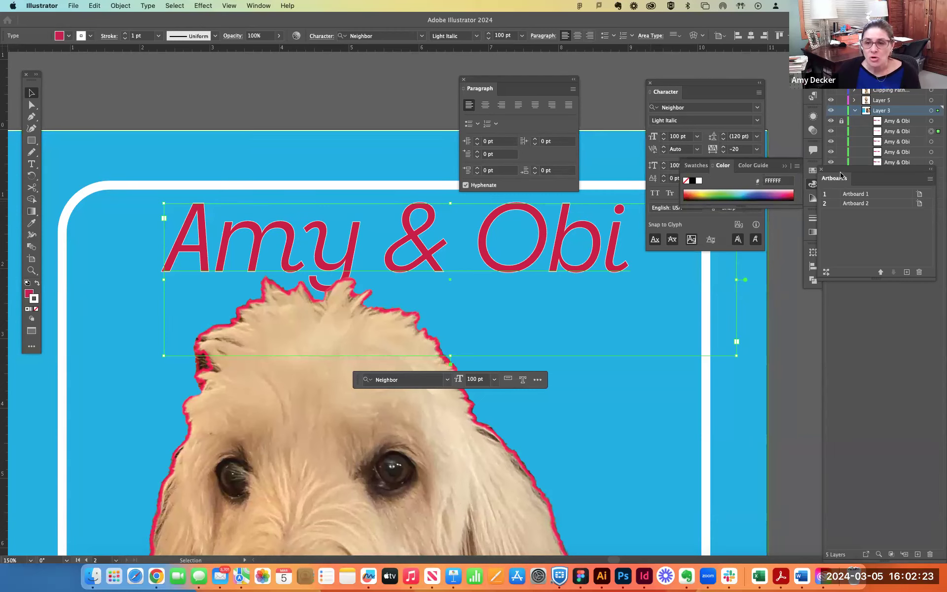
- Close the Artboards list and set the white stroke of the headline copy to 5 pt, trying a heavier weight first
{"action": "left_click", "coordinate": [821, 169]}
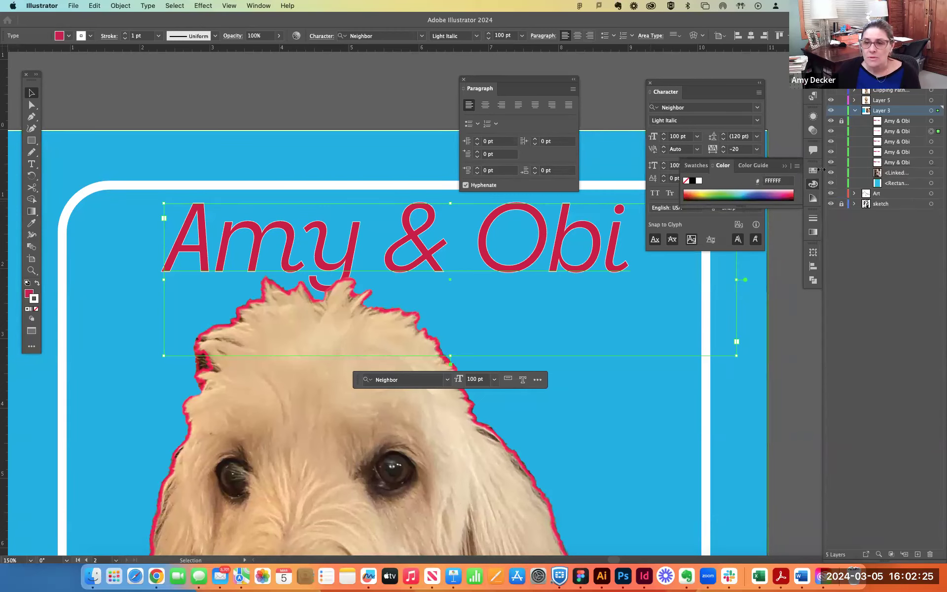
{"action": "left_click", "coordinate": [813, 219]}
{"action": "left_click", "coordinate": [724, 226]}
{"action": "left_click", "coordinate": [724, 226]}
{"action": "left_click", "coordinate": [724, 226]}
{"action": "left_click", "coordinate": [723, 225]}
{"action": "left_click", "coordinate": [724, 226]}
{"action": "left_click", "coordinate": [724, 226]}
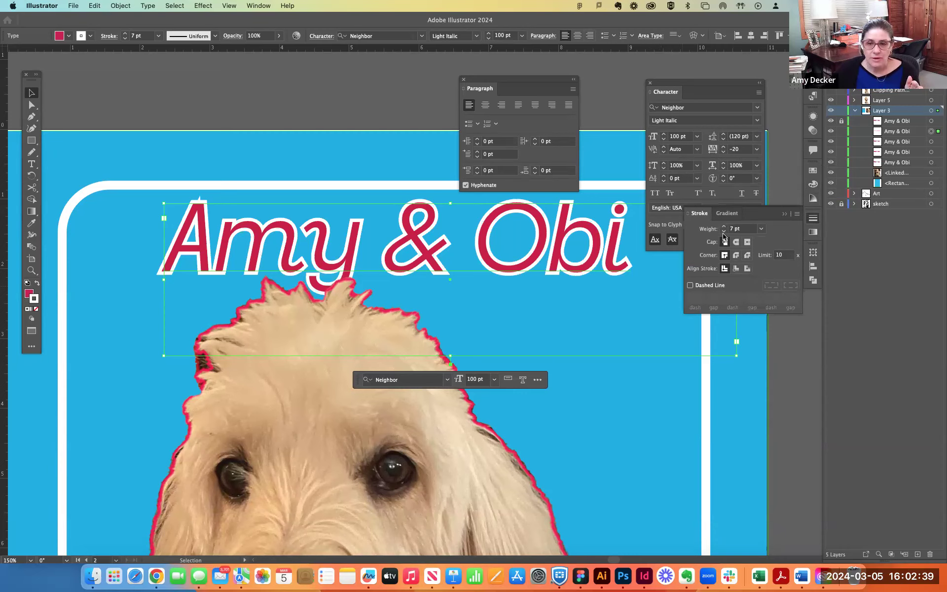
{"action": "left_click", "coordinate": [724, 231]}
{"action": "left_click", "coordinate": [723, 231]}
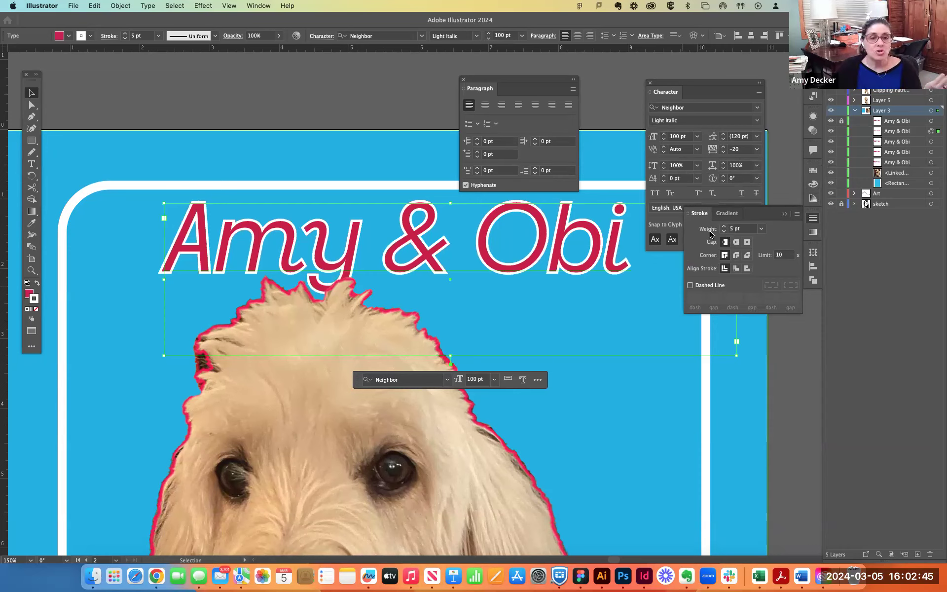
- Deselect the stroked headline copy and unlock all locked artwork
{"action": "left_click", "coordinate": [235, 177]}
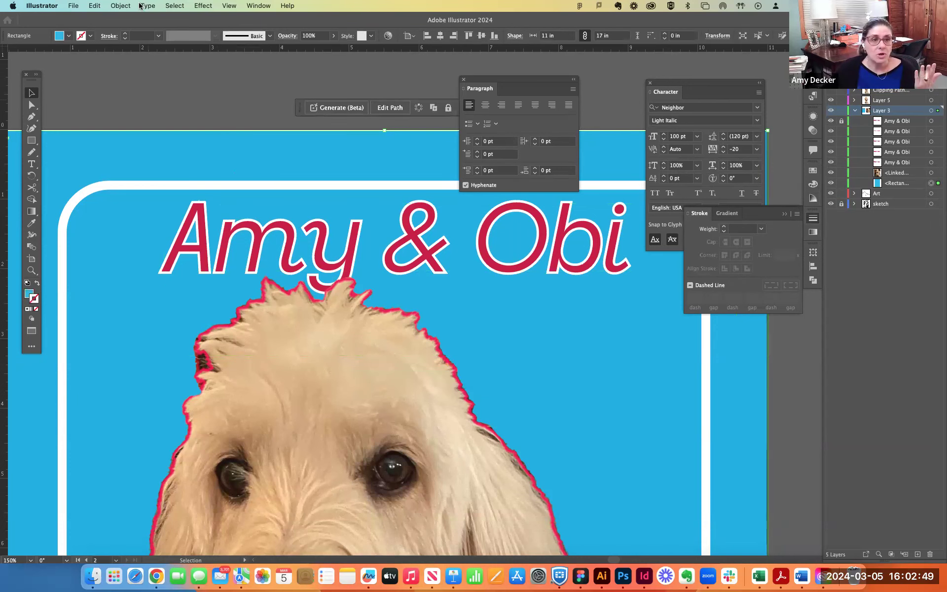
{"action": "left_click", "coordinate": [120, 6]}
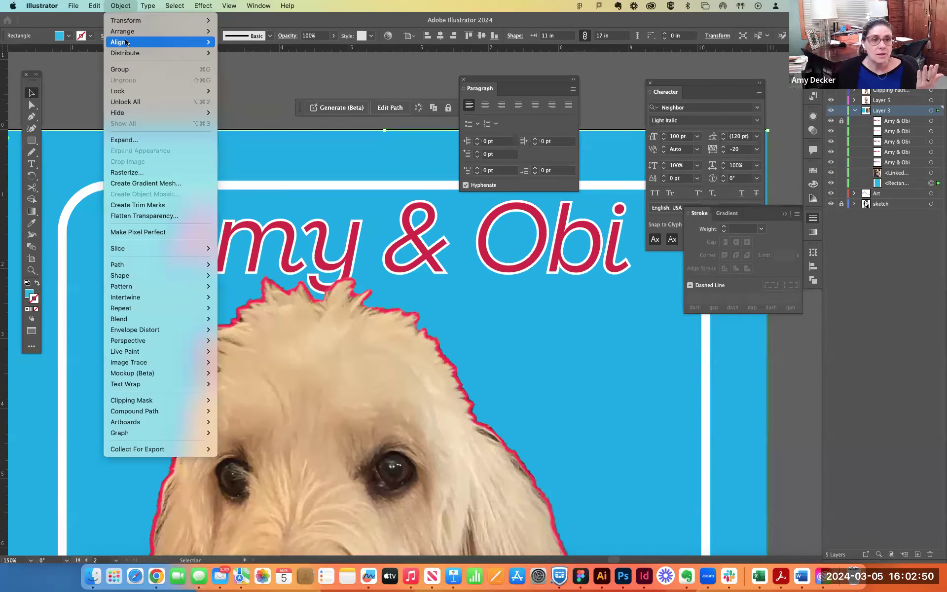
{"action": "left_click", "coordinate": [125, 102]}
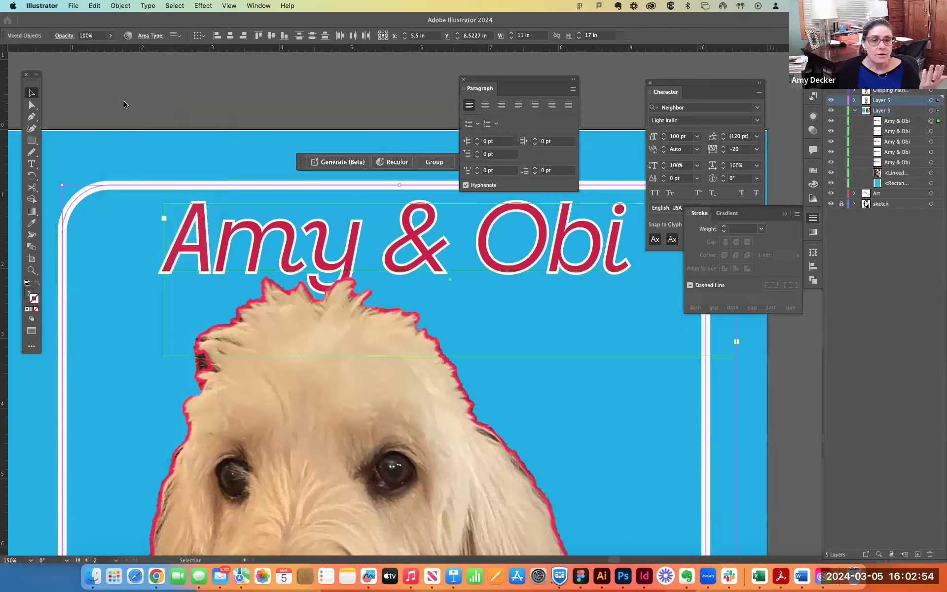
- Lock the clip group and the rounded white border rectangle that lie over the headline
{"action": "left_click", "coordinate": [221, 275]}
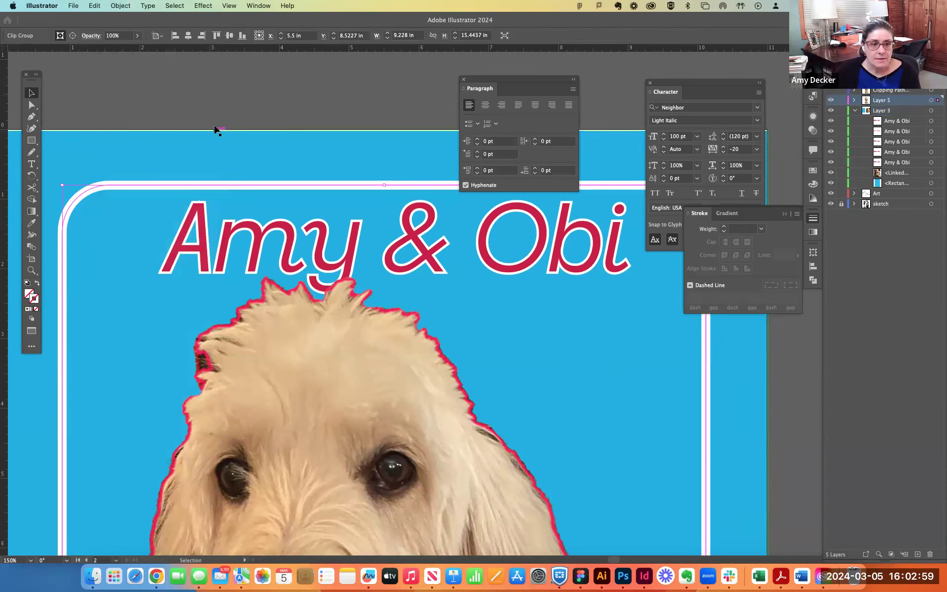
{"action": "left_click", "coordinate": [120, 6]}
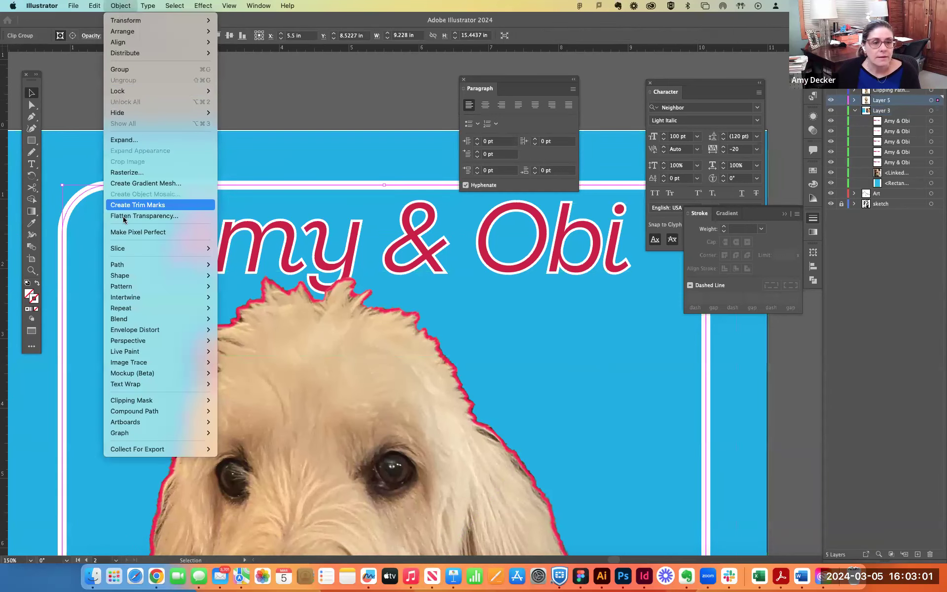
{"action": "mouse_move", "coordinate": [126, 93]}
{"action": "left_click", "coordinate": [241, 91]}
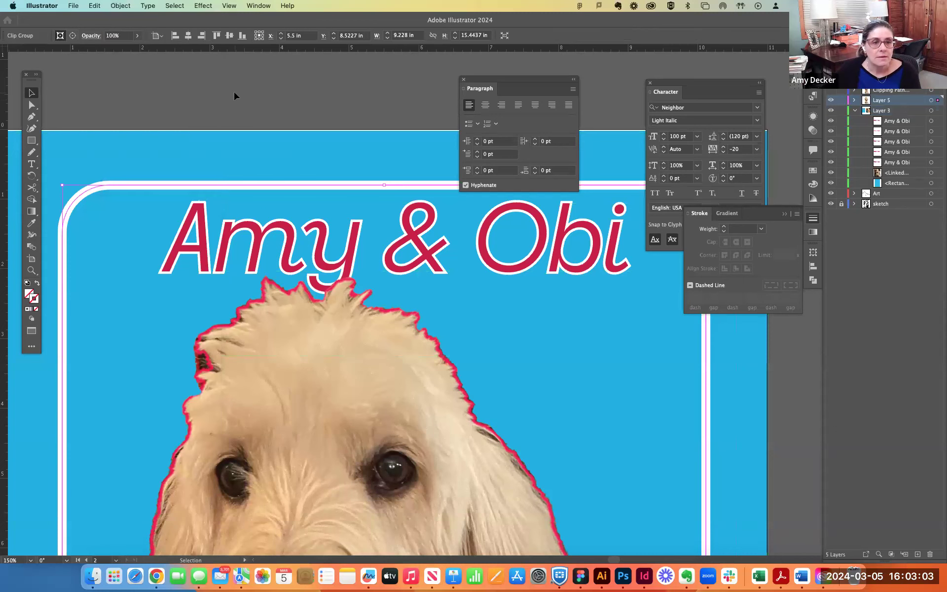
{"action": "left_click", "coordinate": [94, 187]}
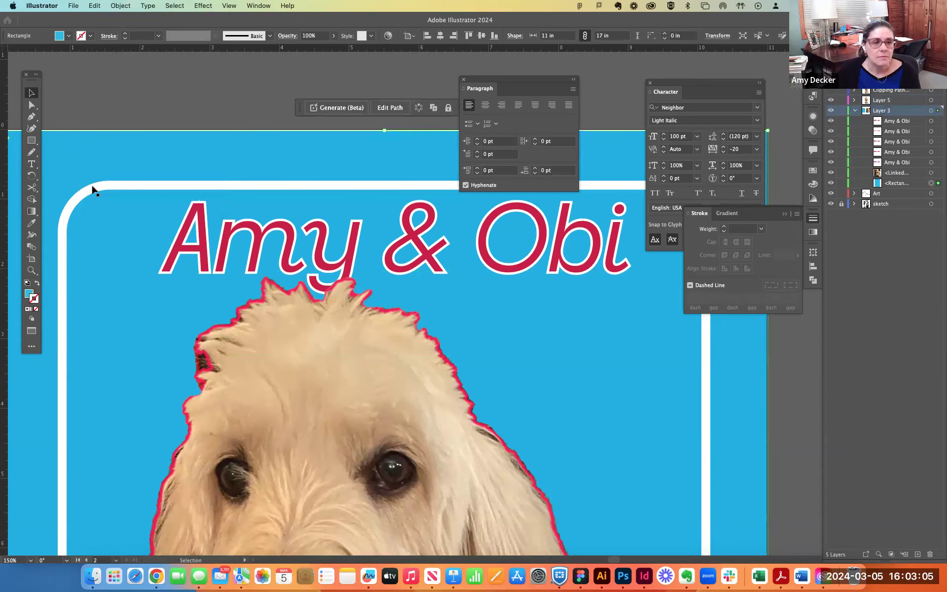
{"action": "left_click", "coordinate": [120, 6]}
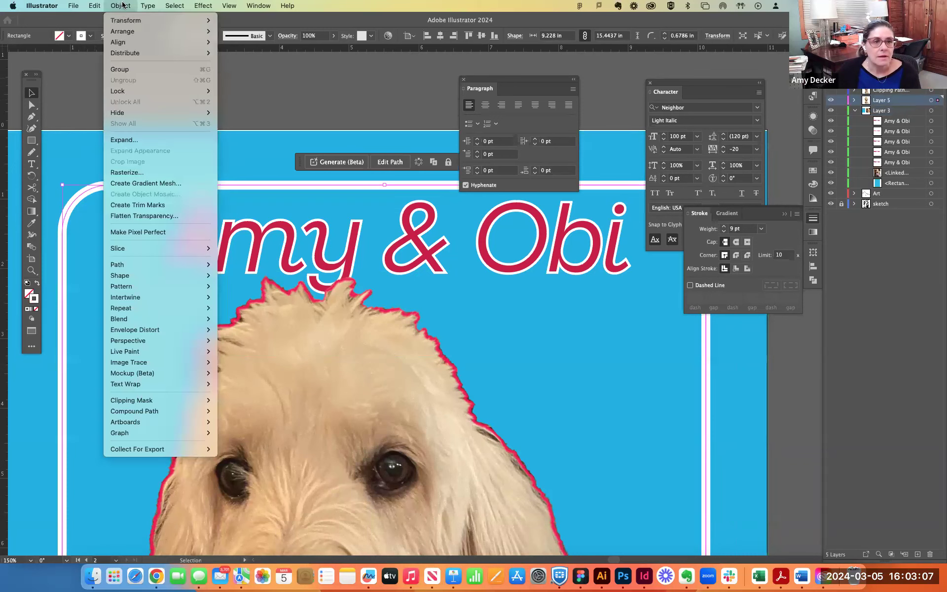
{"action": "mouse_move", "coordinate": [121, 91]}
{"action": "left_click", "coordinate": [231, 91]}
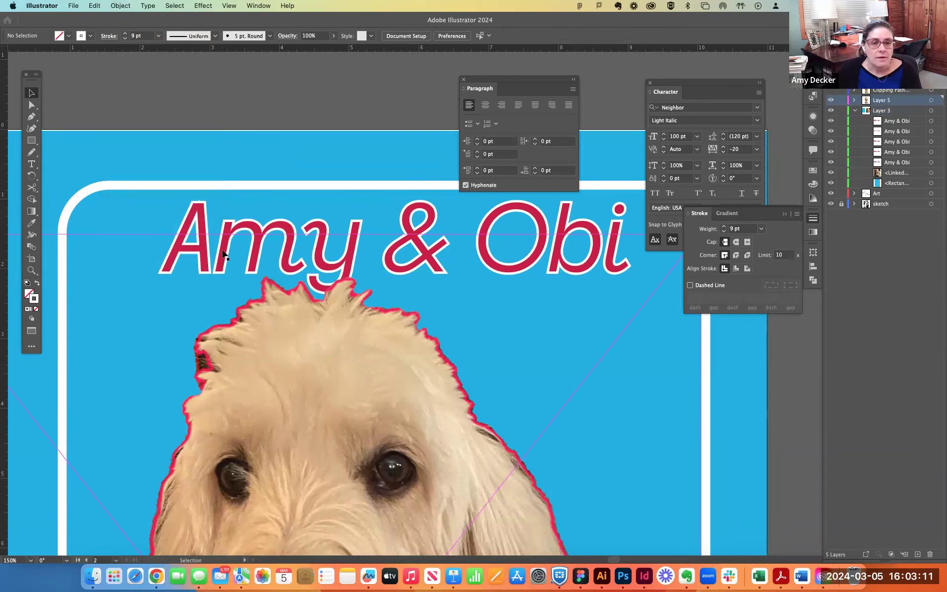
- Select the topmost headline copy and move it straight up over the artboard's upper edge, uncovering the stroked copy beneath
{"action": "double_click", "coordinate": [230, 222]}
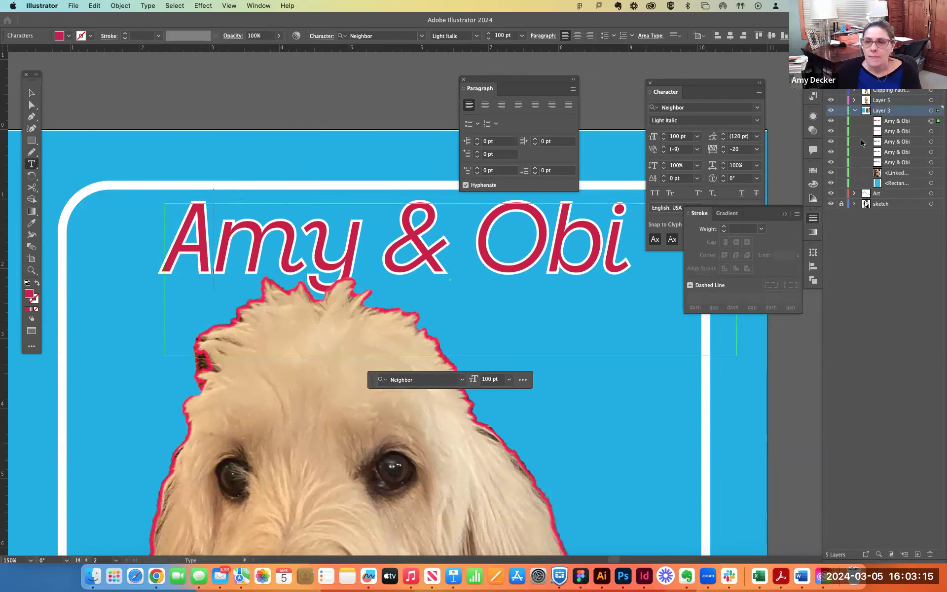
{"action": "left_click", "coordinate": [31, 93]}
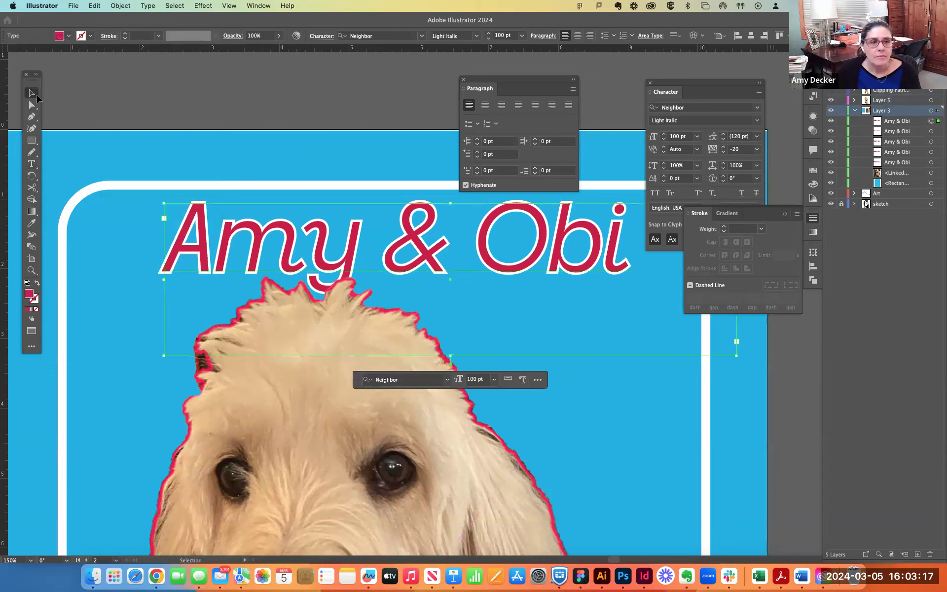
{"action": "left_click_drag", "start_coordinate": [230, 231], "coordinate": [236, 130]}
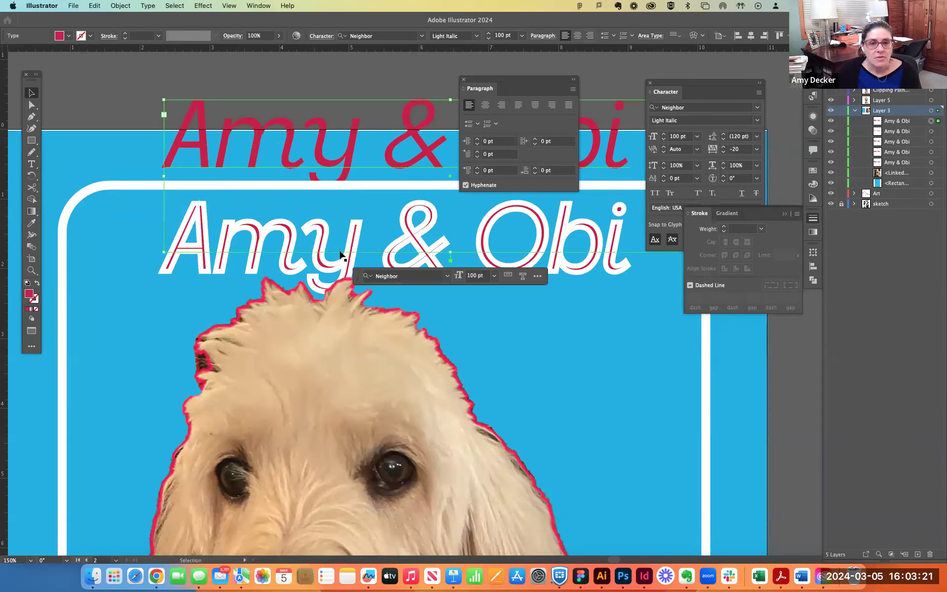
- Examine the stroke alignment of the white-stroked headline copy, deselect it, and move the topmost crimson copy straight back down over it
{"action": "left_click", "coordinate": [208, 260]}
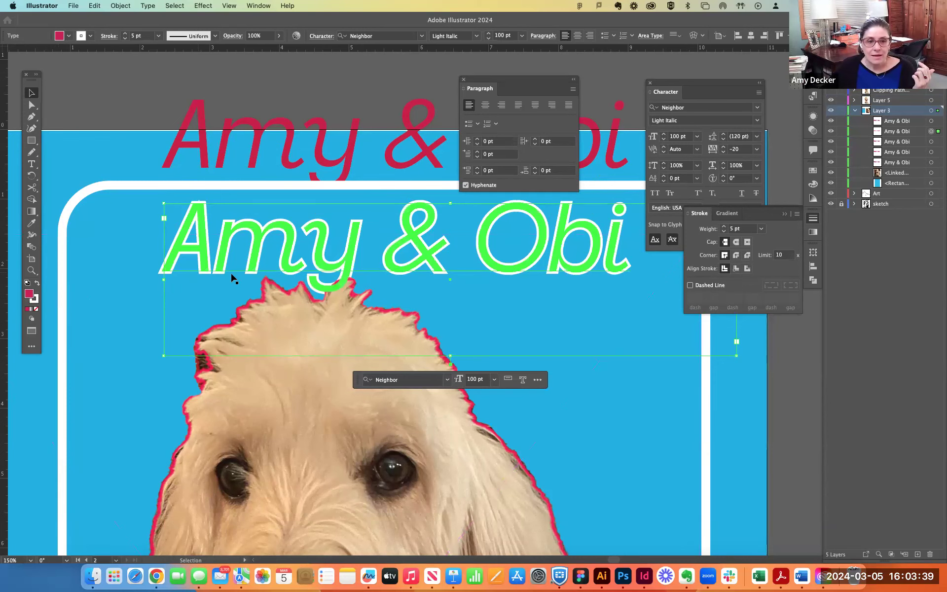
{"action": "left_click", "coordinate": [203, 273]}
{"action": "left_click", "coordinate": [196, 224]}
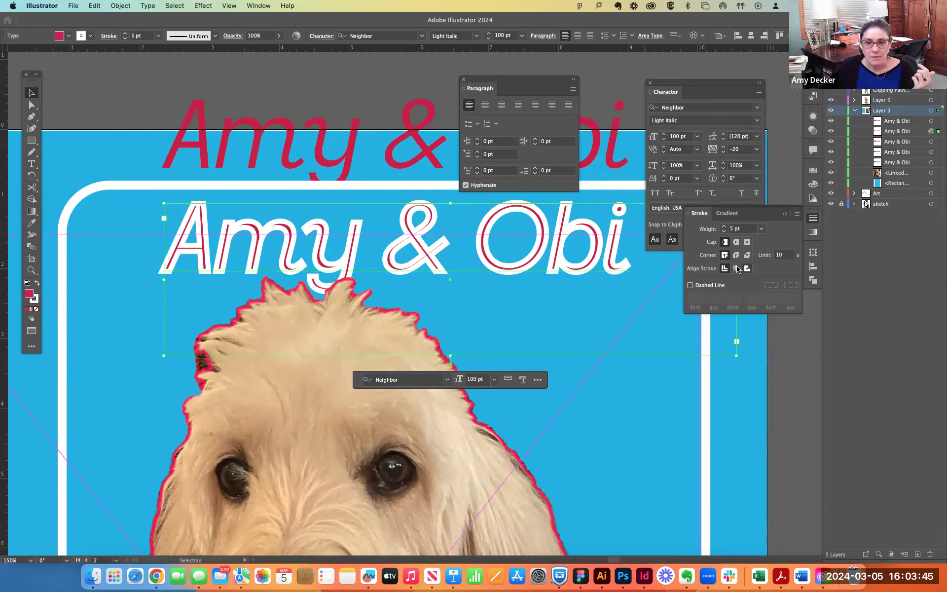
{"action": "left_click", "coordinate": [121, 118]}
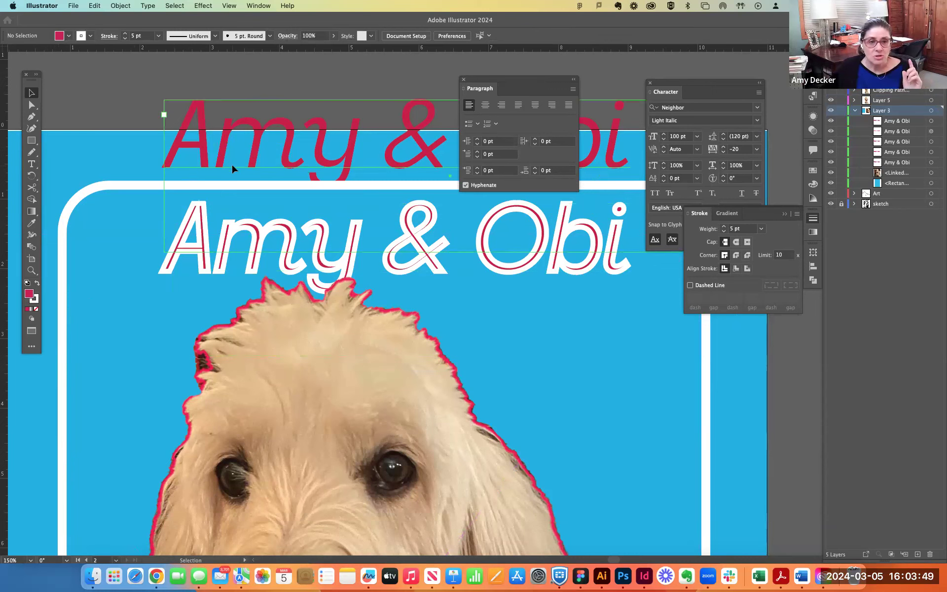
{"action": "left_click_drag", "start_coordinate": [232, 168], "coordinate": [231, 272]}
{"action": "left_click", "coordinate": [251, 167]}
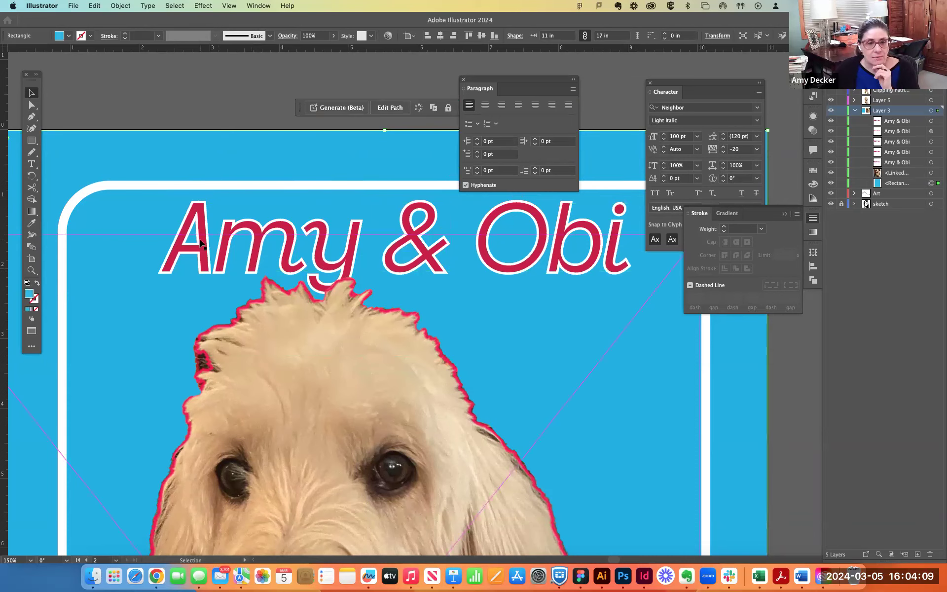
{"action": "left_click", "coordinate": [206, 272]}
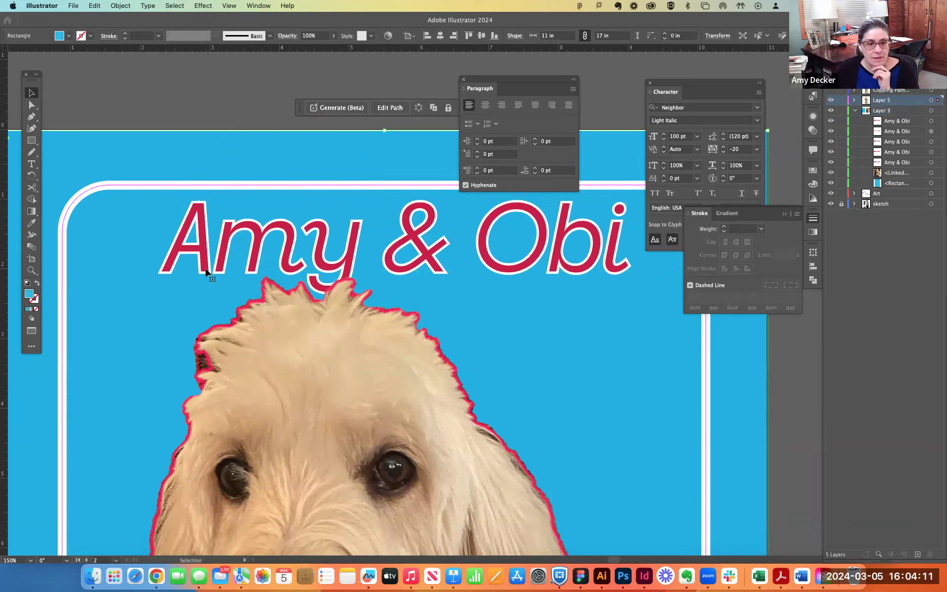
{"action": "left_click", "coordinate": [200, 230]}
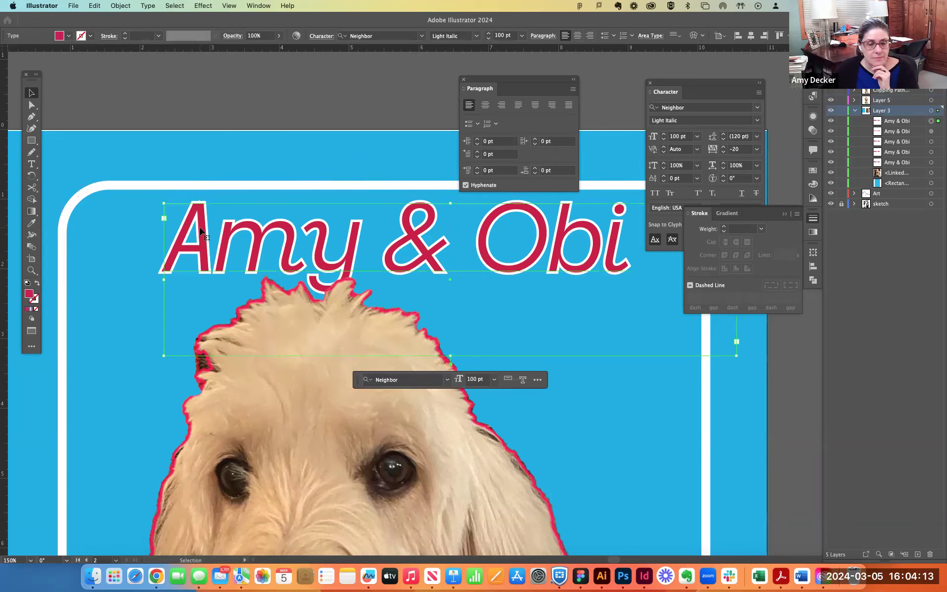
{"action": "left_click", "coordinate": [262, 95]}
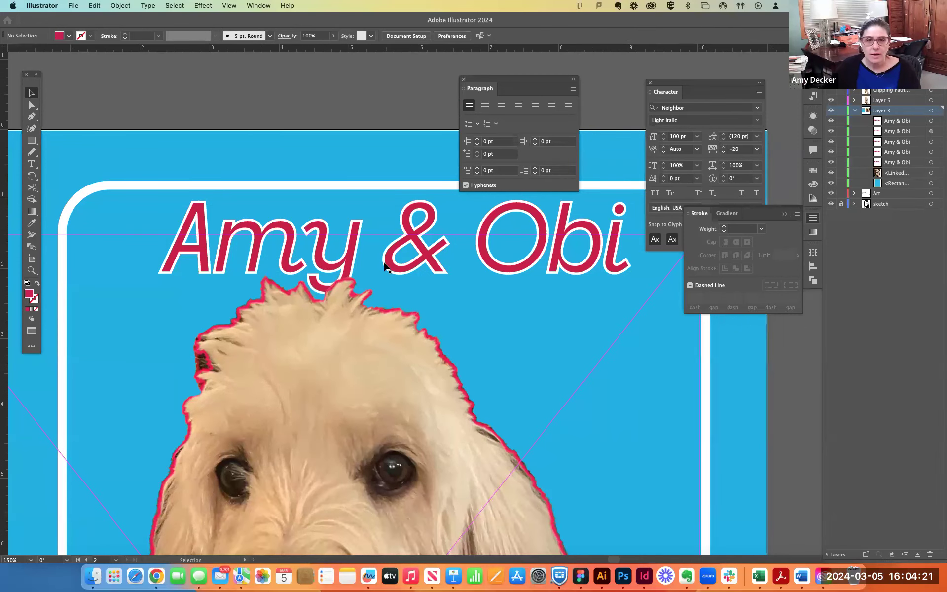
{"action": "left_click", "coordinate": [201, 220]}
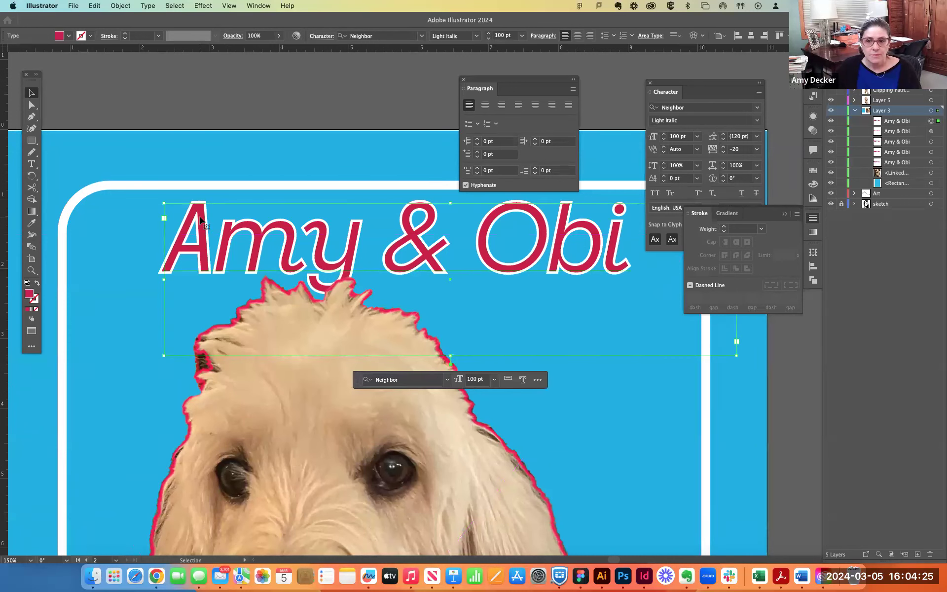
{"action": "left_click", "coordinate": [209, 164]}
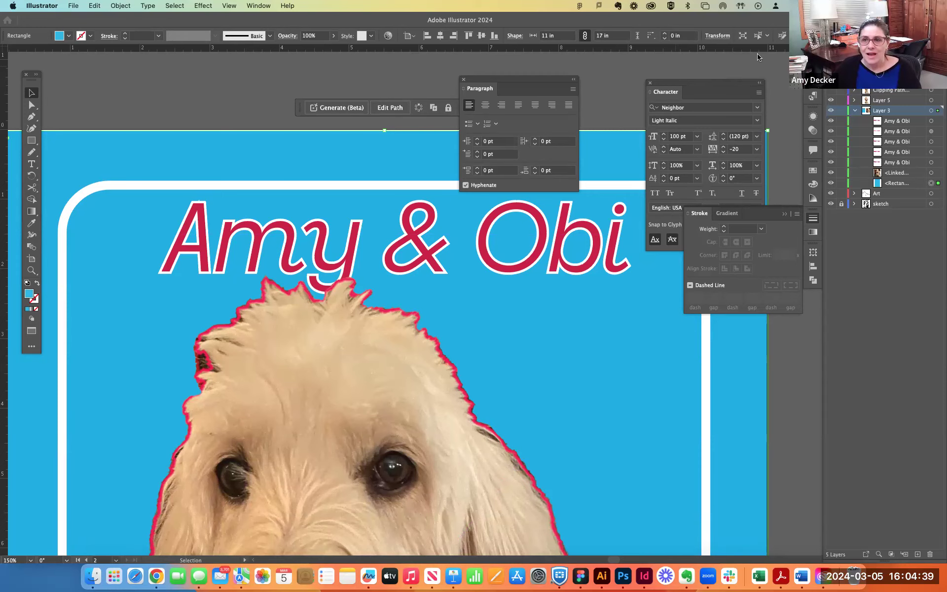
{"action": "scroll", "coordinate": [472, 271], "scroll_direction": "down", "scroll_amount": 3}
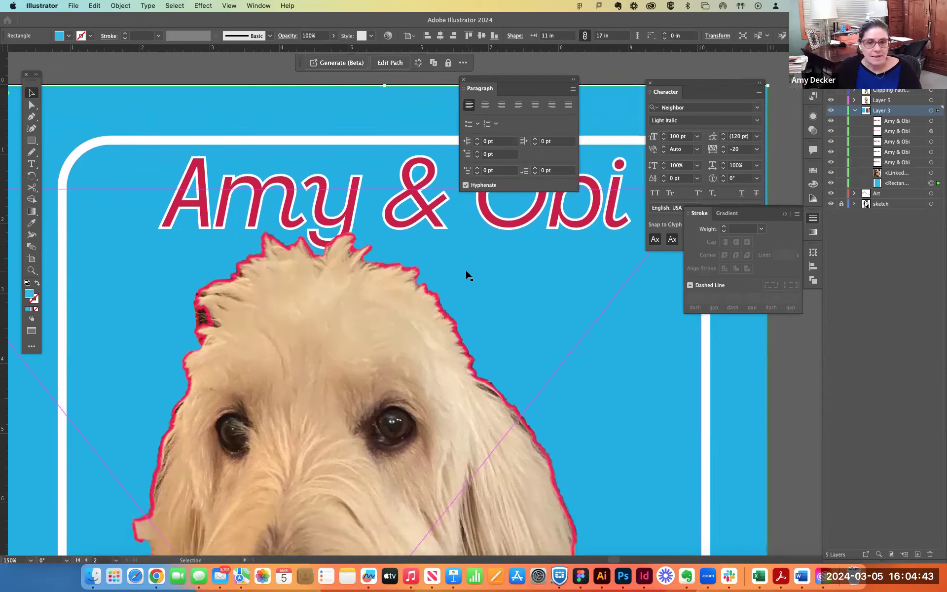
{"action": "scroll", "coordinate": [469, 272], "scroll_direction": "up", "scroll_amount": 2}
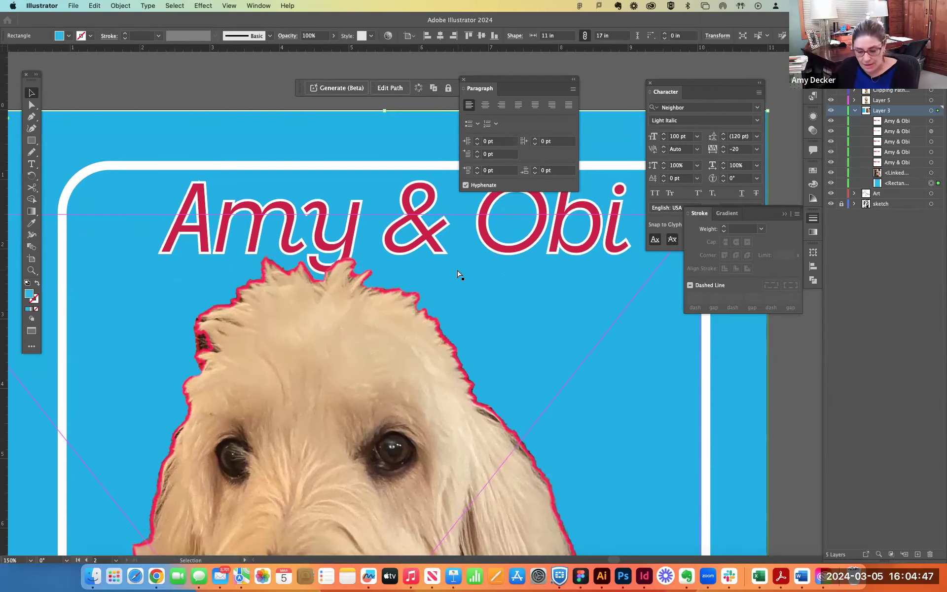
{"action": "left_click", "coordinate": [335, 101]}
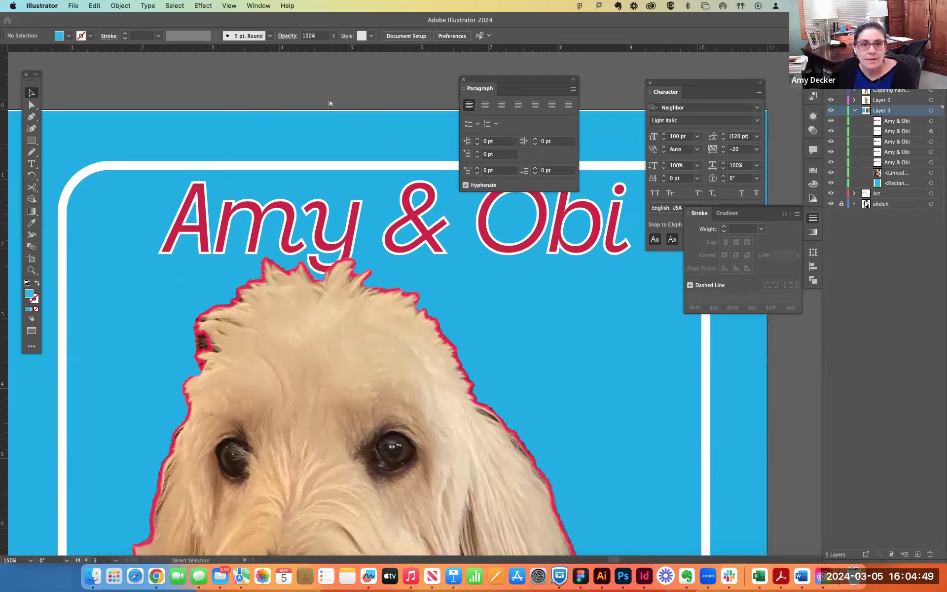
- Move the cut-out dog about 1.19 in left and 0.14 in down on the poster and deselect it
{"action": "key", "text": "super+minus"}
{"action": "key", "text": "super+minus"}
{"action": "scroll", "coordinate": [325, 141], "scroll_direction": "down", "scroll_amount": 5}
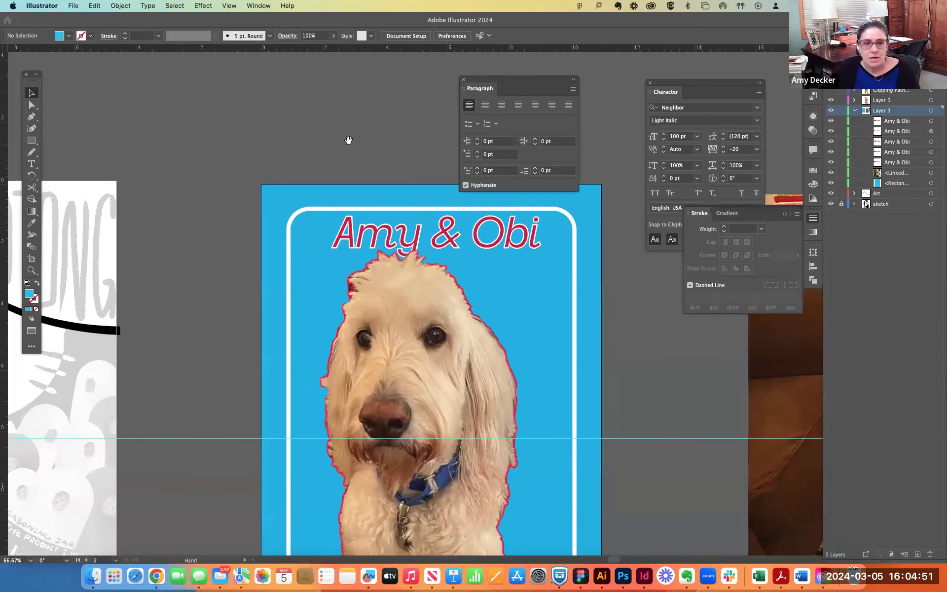
{"action": "scroll", "coordinate": [346, 140], "scroll_direction": "right", "scroll_amount": 5}
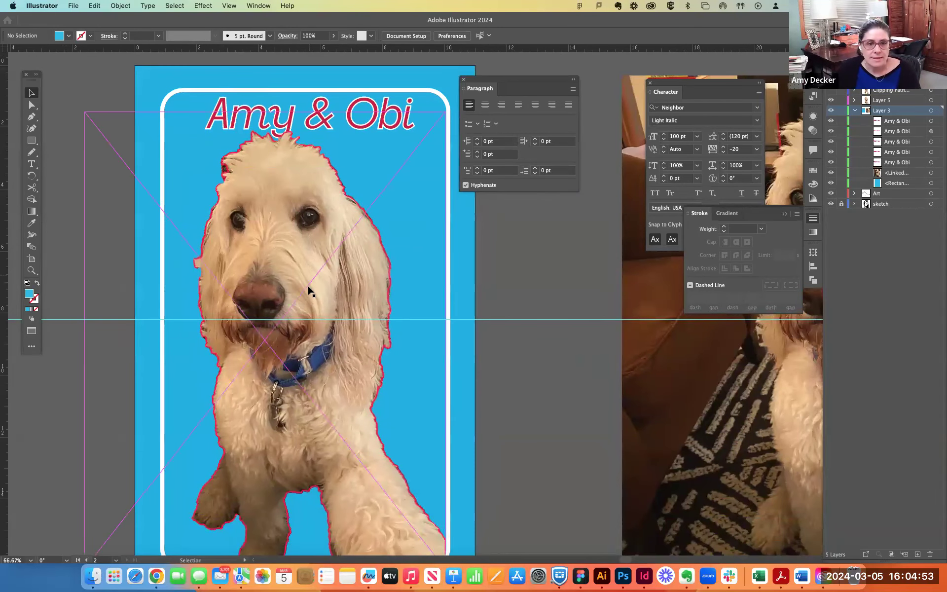
{"action": "left_click_drag", "start_coordinate": [313, 286], "coordinate": [277, 294]}
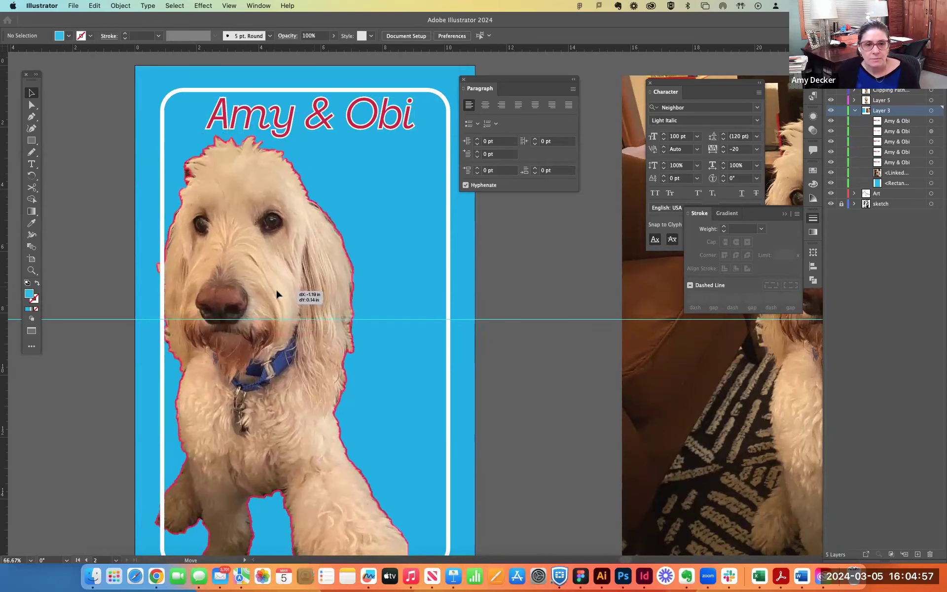
{"action": "left_click", "coordinate": [380, 224]}
{"action": "left_click", "coordinate": [300, 225]}
{"action": "left_click", "coordinate": [572, 264]}
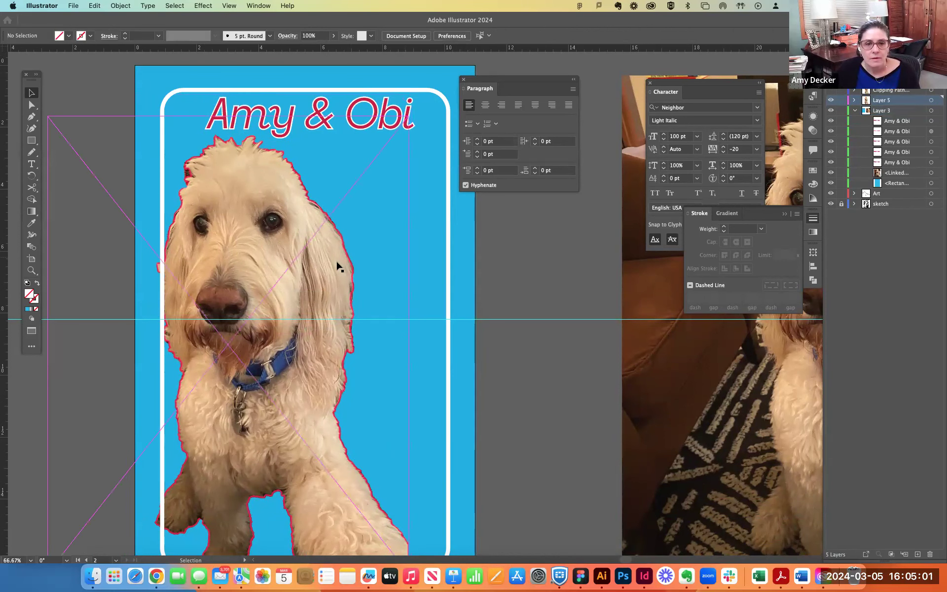
- Create a narrow area text frame about 2 in wide and 6 in tall between the dog and the white border, with 14 pt text
{"action": "left_click", "coordinate": [30, 164]}
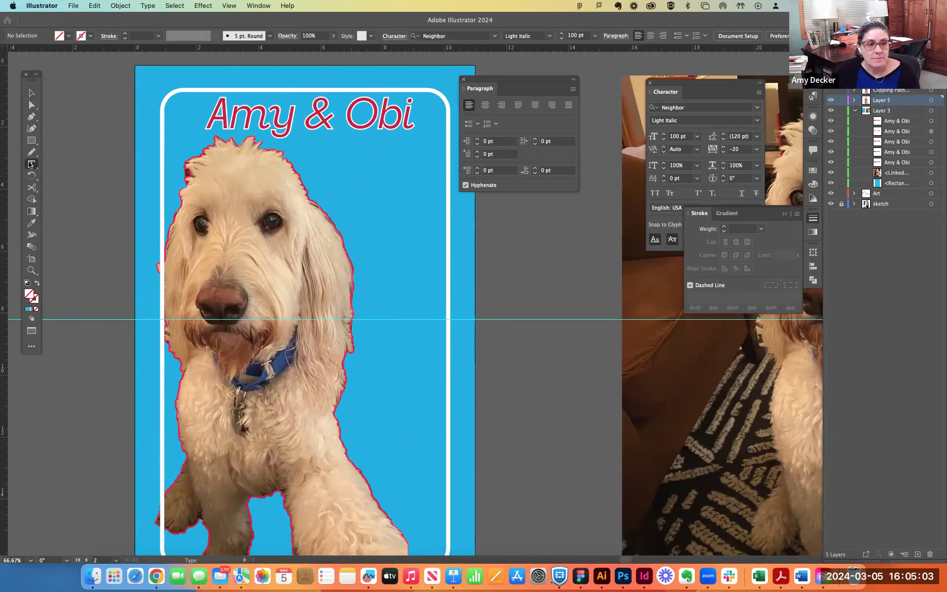
{"action": "left_click_drag", "start_coordinate": [376, 174], "coordinate": [439, 369]}
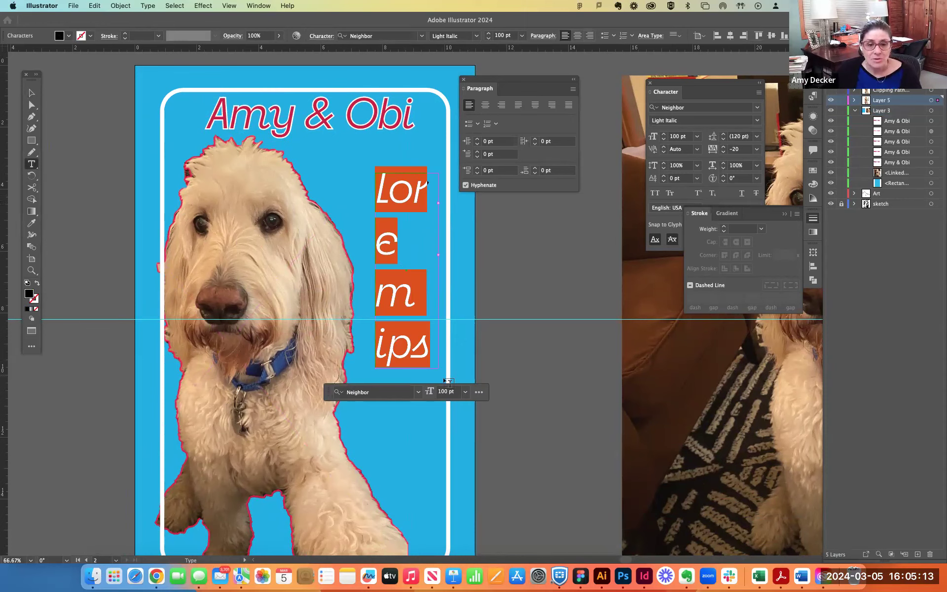
{"action": "left_click", "coordinate": [466, 393]}
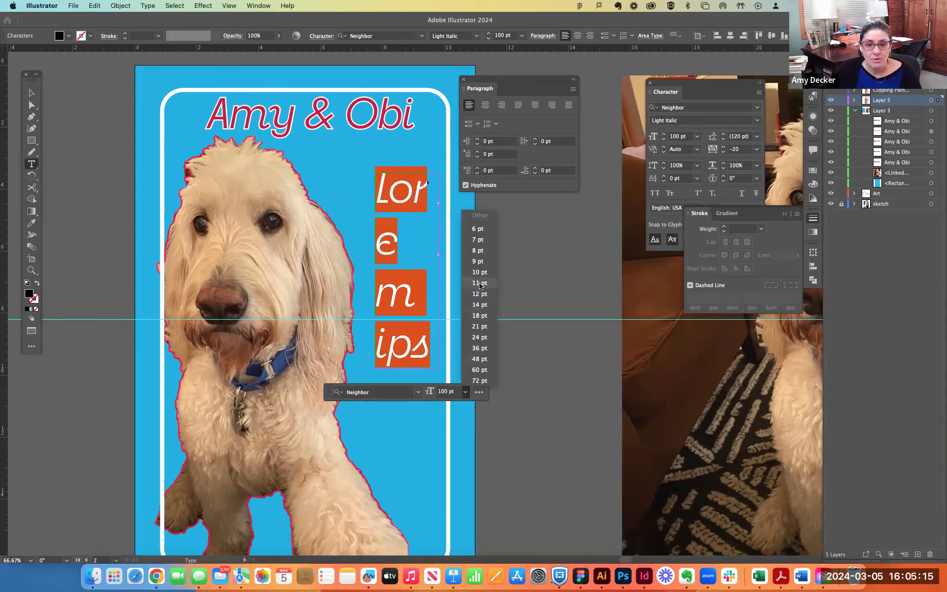
{"action": "left_click", "coordinate": [479, 305]}
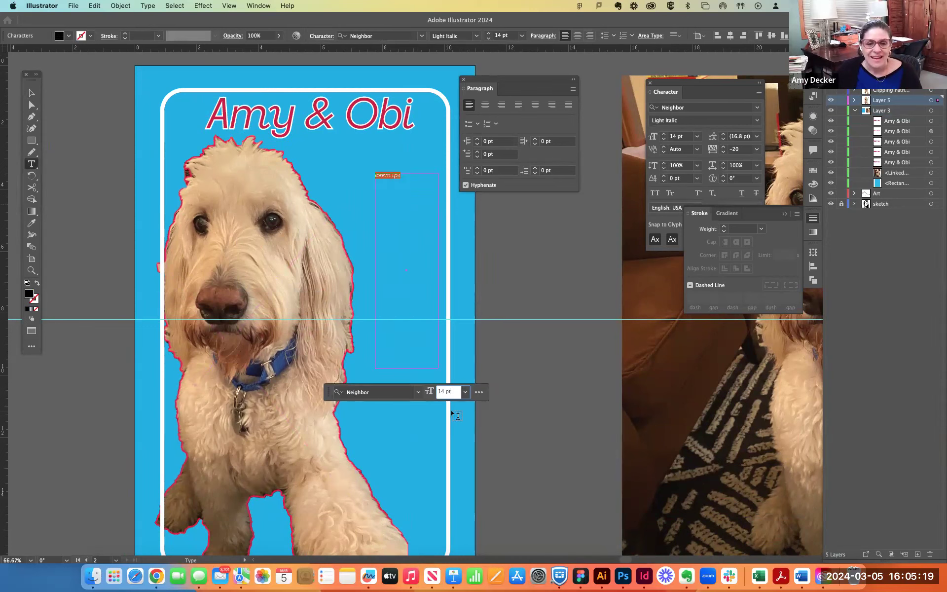
- Fill the new text frame with placeholder text
{"action": "left_click", "coordinate": [154, 5]}
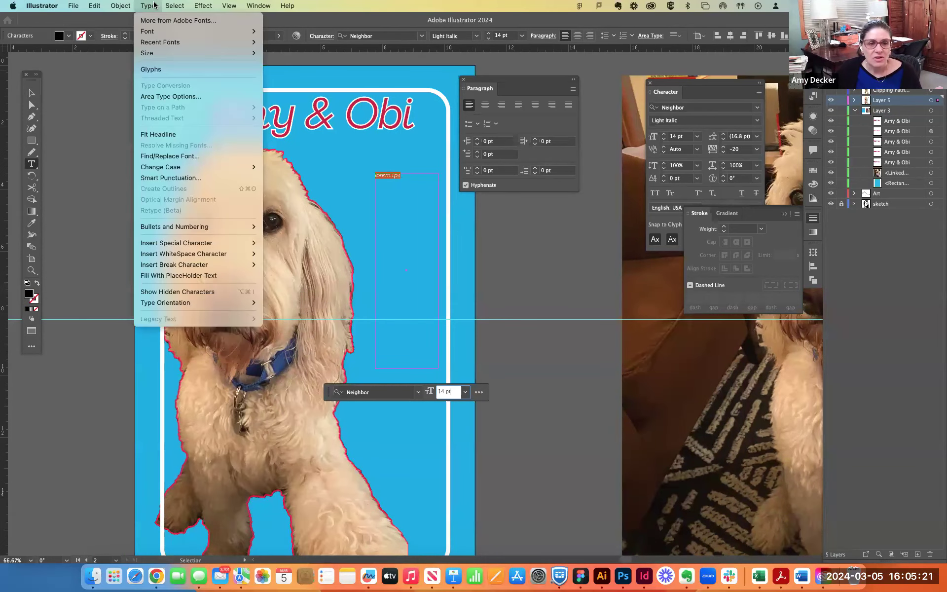
{"action": "left_click", "coordinate": [149, 6]}
{"action": "left_click", "coordinate": [149, 6]}
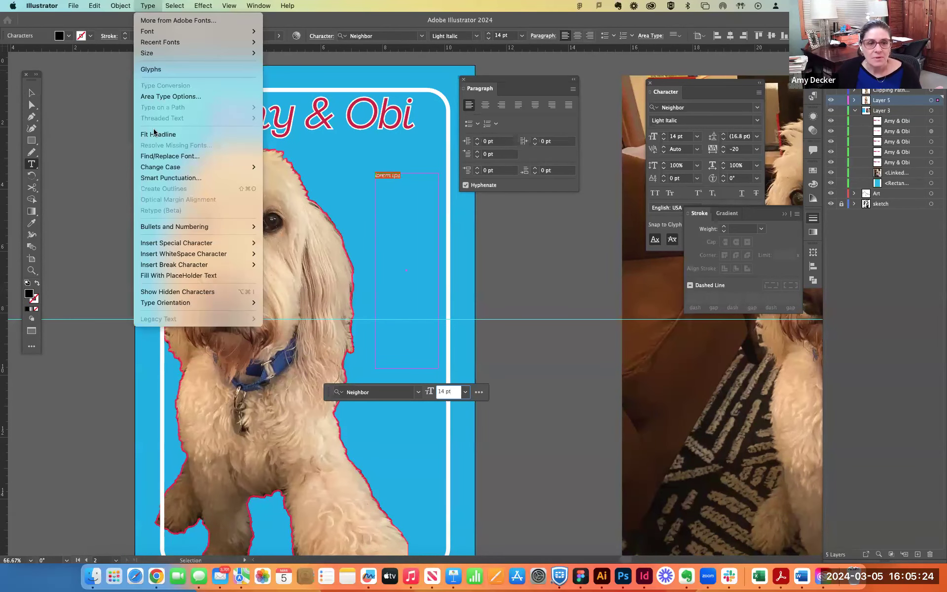
{"action": "left_click", "coordinate": [181, 279]}
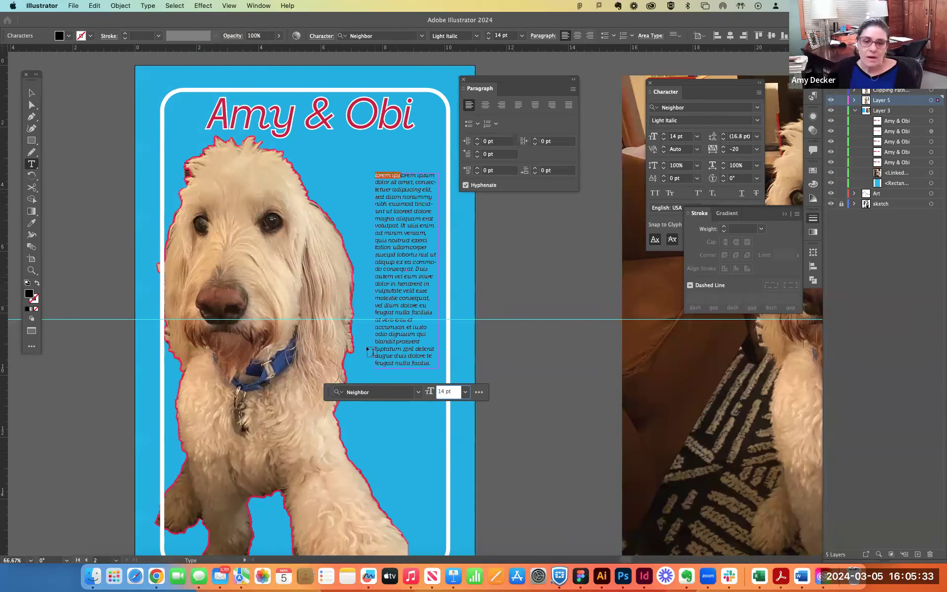
- Select all the placeholder text and move the Paragraph panel down beside the text column
{"action": "left_click", "coordinate": [404, 284]}
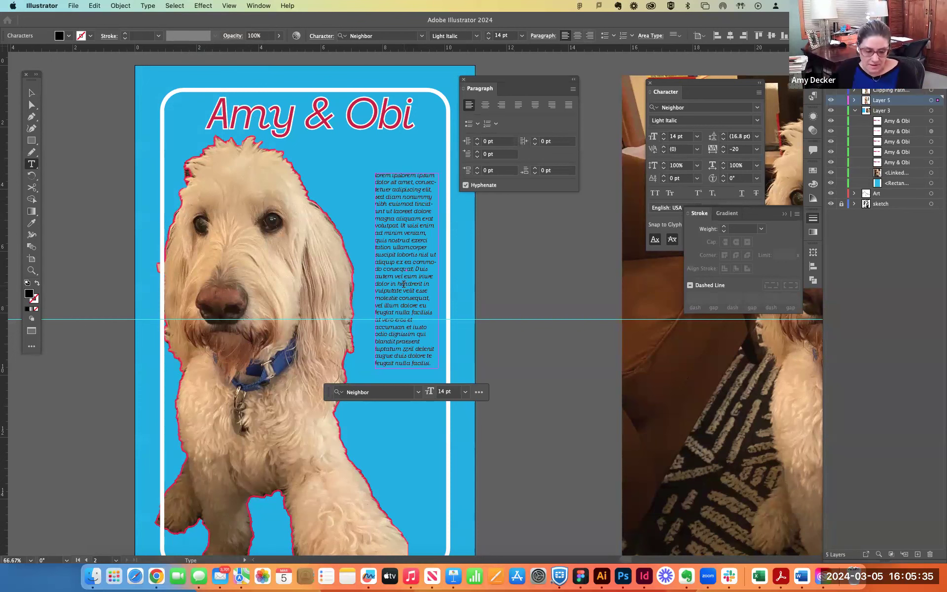
{"action": "key", "text": "super+a"}
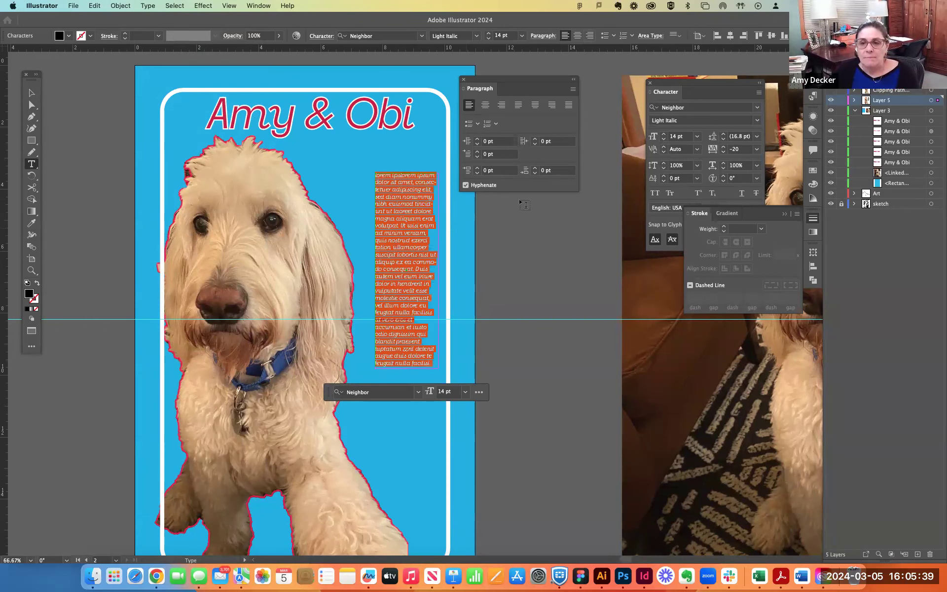
{"action": "left_click_drag", "start_coordinate": [493, 78], "coordinate": [494, 168]}
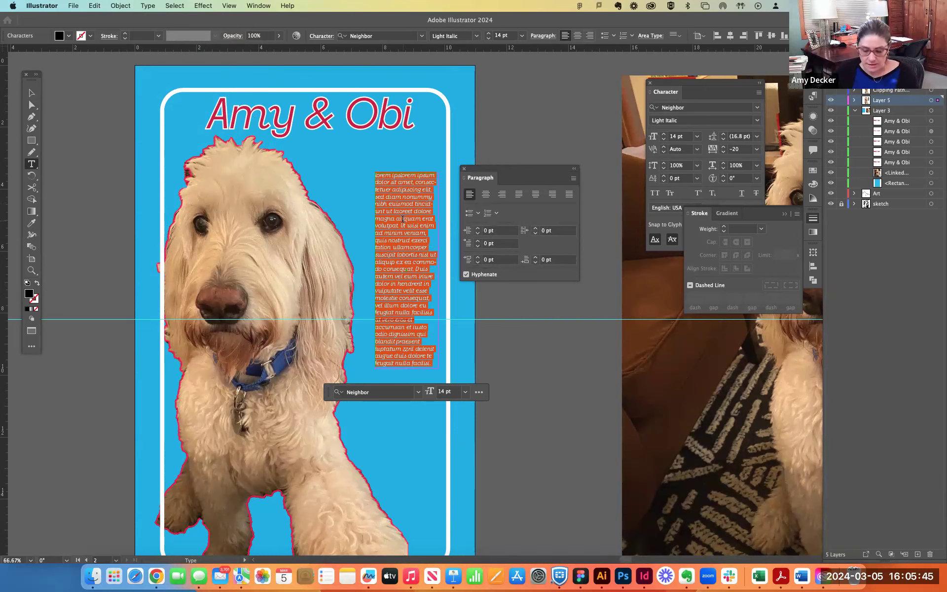
{"action": "key", "text": "super+equal"}
{"action": "key", "text": "super+equal"}
{"action": "key", "text": "BackSpace"}
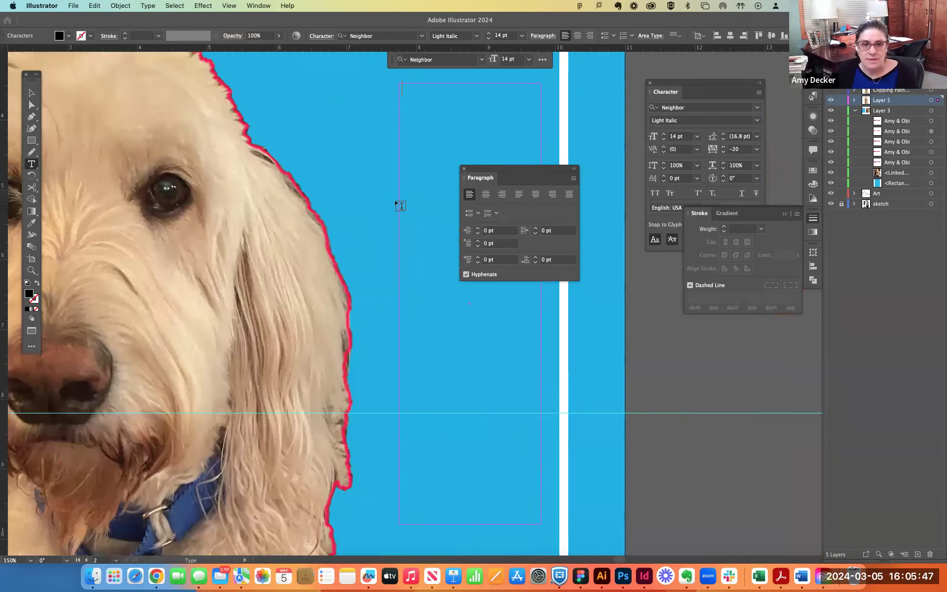
{"action": "key", "text": "super+z"}
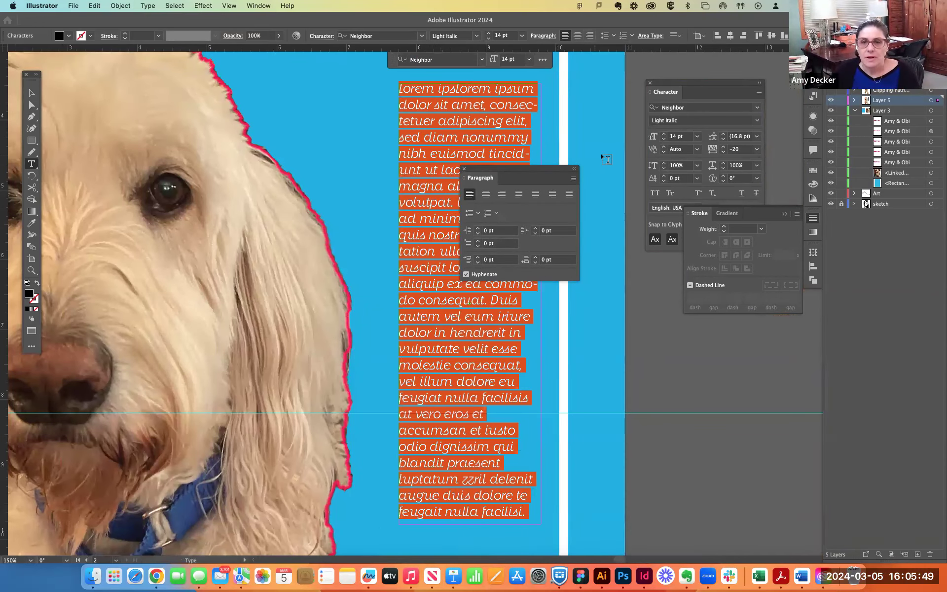
{"action": "key", "text": "Escape"}
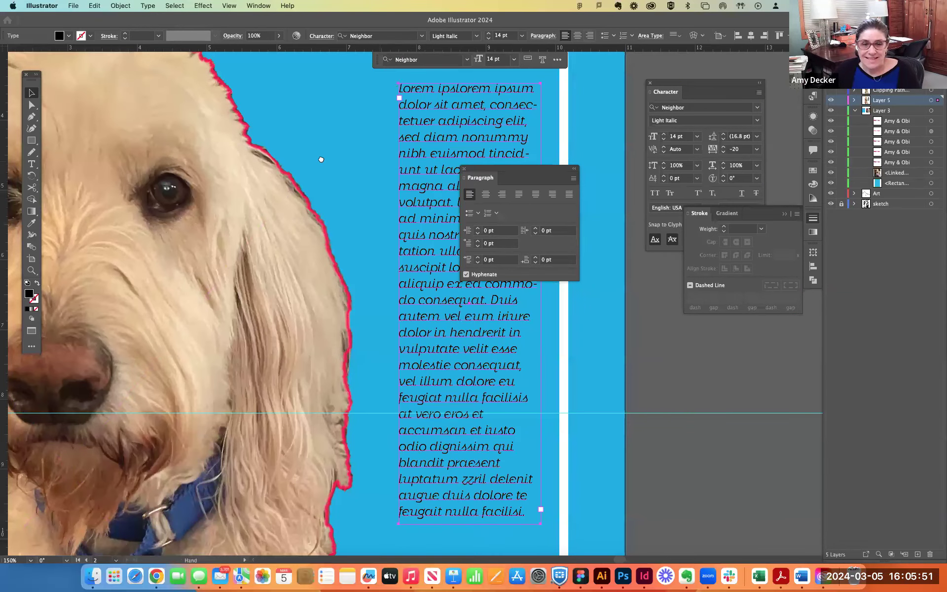
- Select the whole placeholder text and align it right, trying centred and left alignment first
{"action": "left_click_drag", "start_coordinate": [322, 159], "coordinate": [204, 169]}
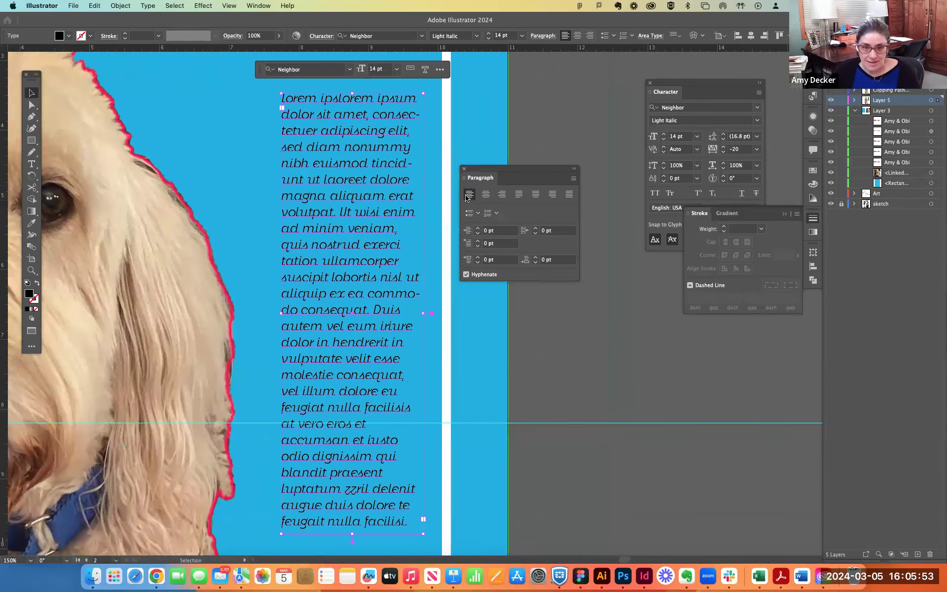
{"action": "left_click", "coordinate": [32, 164]}
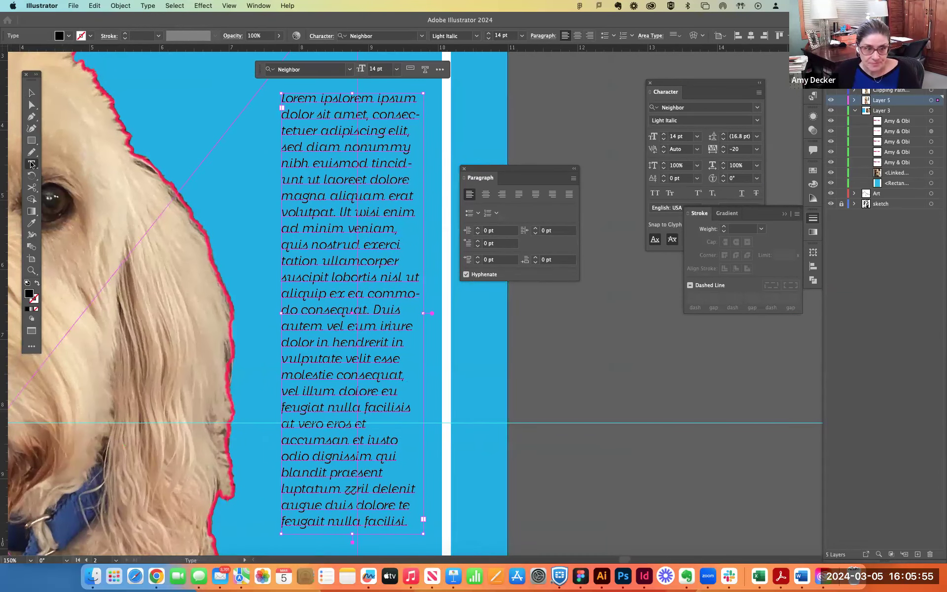
{"action": "left_click_drag", "start_coordinate": [283, 97], "coordinate": [412, 356]}
{"action": "scroll", "coordinate": [417, 336], "scroll_direction": "up", "scroll_amount": 10}
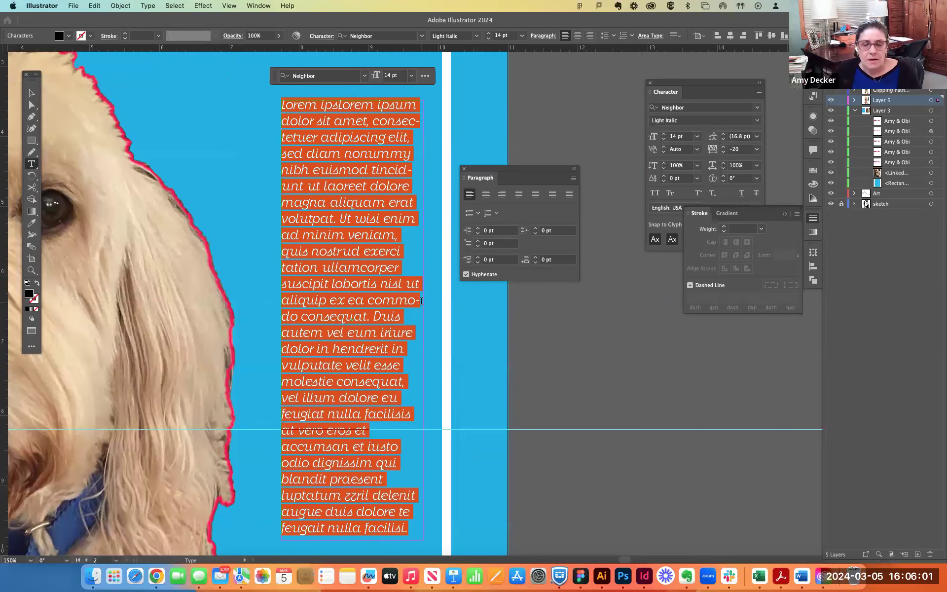
{"action": "left_click", "coordinate": [486, 195]}
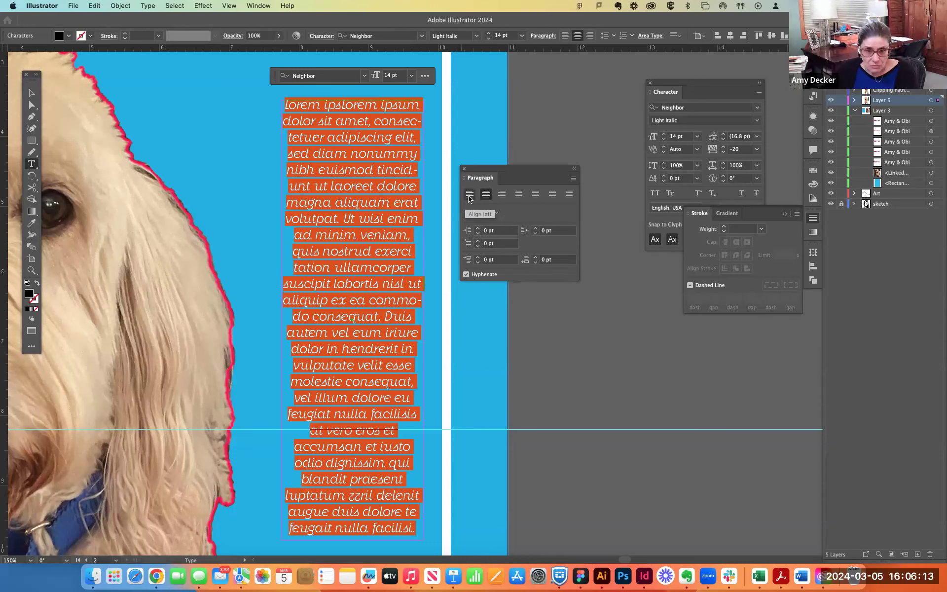
{"action": "left_click", "coordinate": [469, 197]}
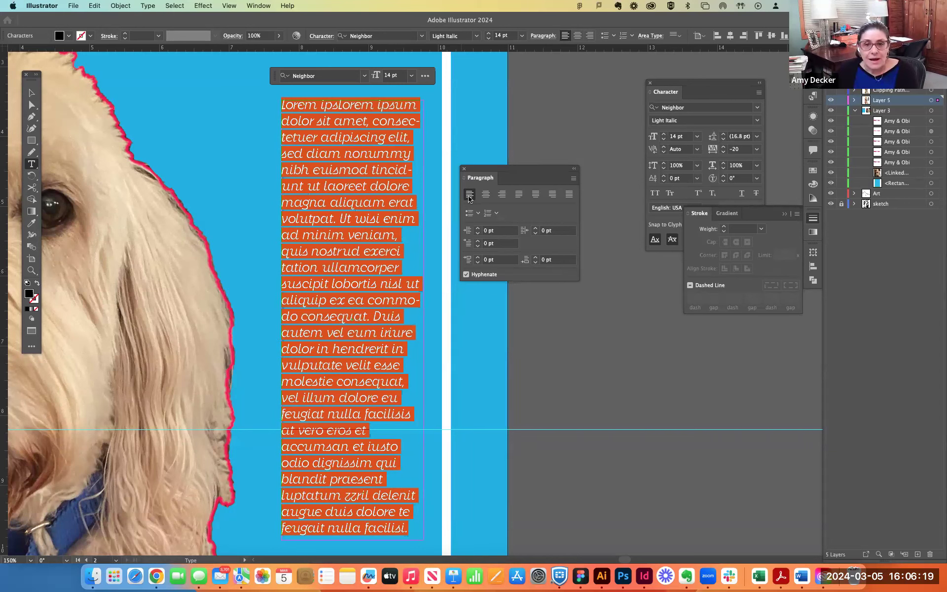
{"action": "left_click", "coordinate": [502, 195]}
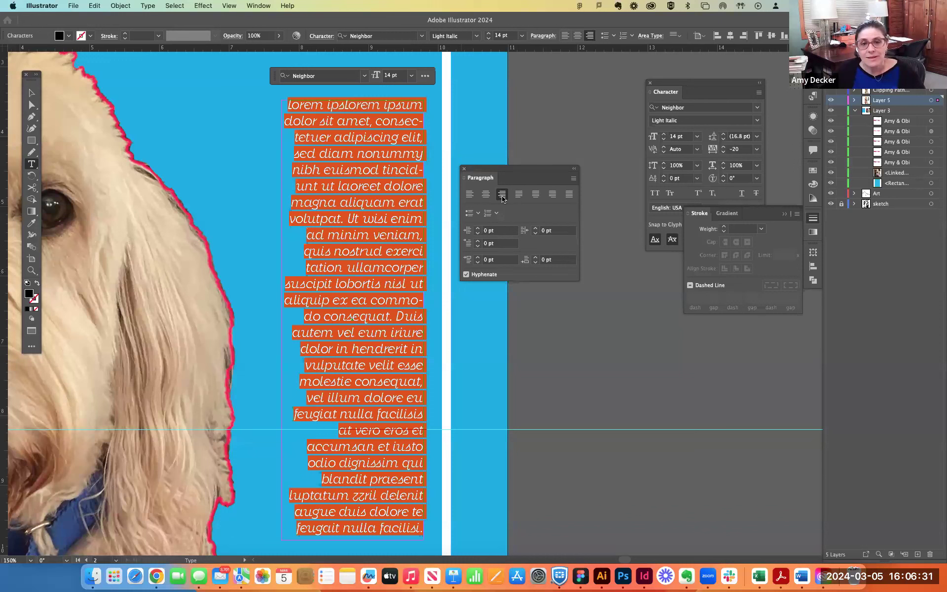
- Align the selected placeholder text left, trying justification with the last line aligned left in between
{"action": "left_click", "coordinate": [469, 194]}
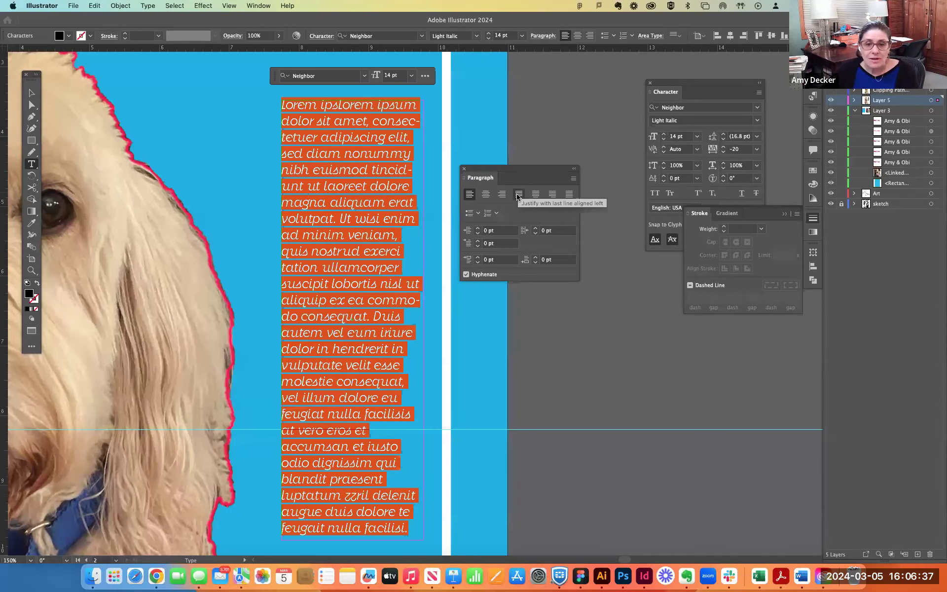
{"action": "left_click", "coordinate": [518, 195]}
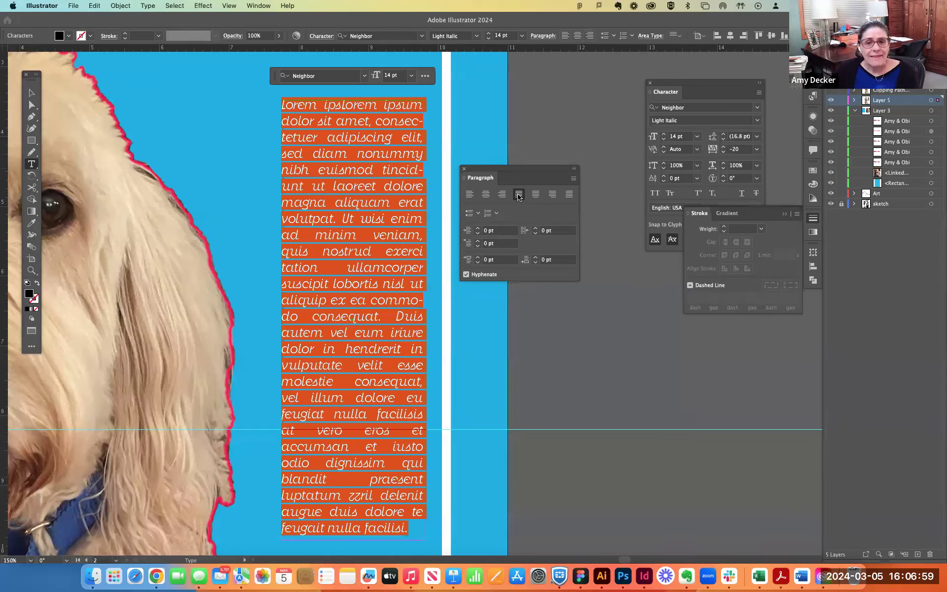
{"action": "left_click", "coordinate": [470, 196]}
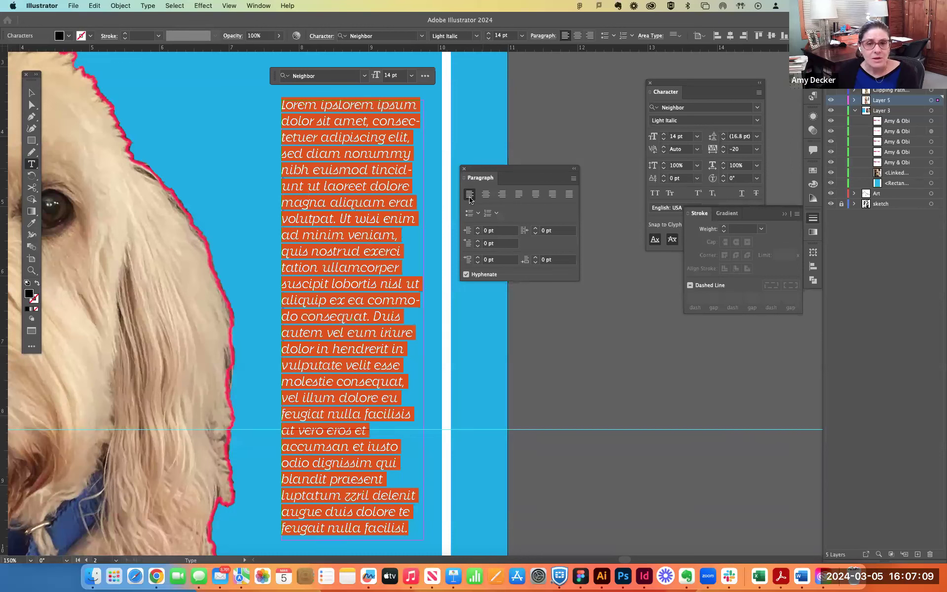
{"action": "left_click", "coordinate": [31, 94]}
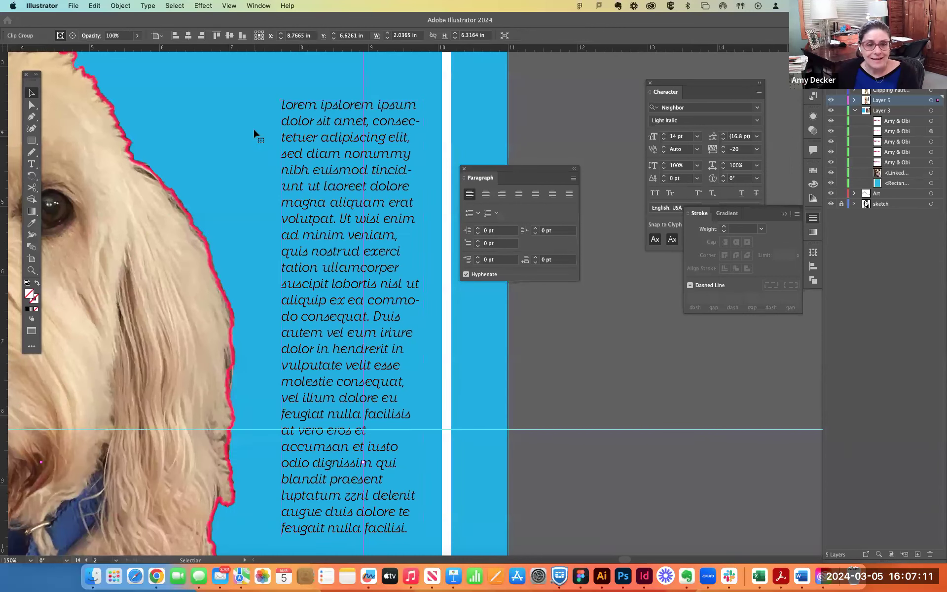
- Select all the placeholder text in the column and recolour its fill white (FFFFFF)
{"action": "double_click", "coordinate": [318, 152]}
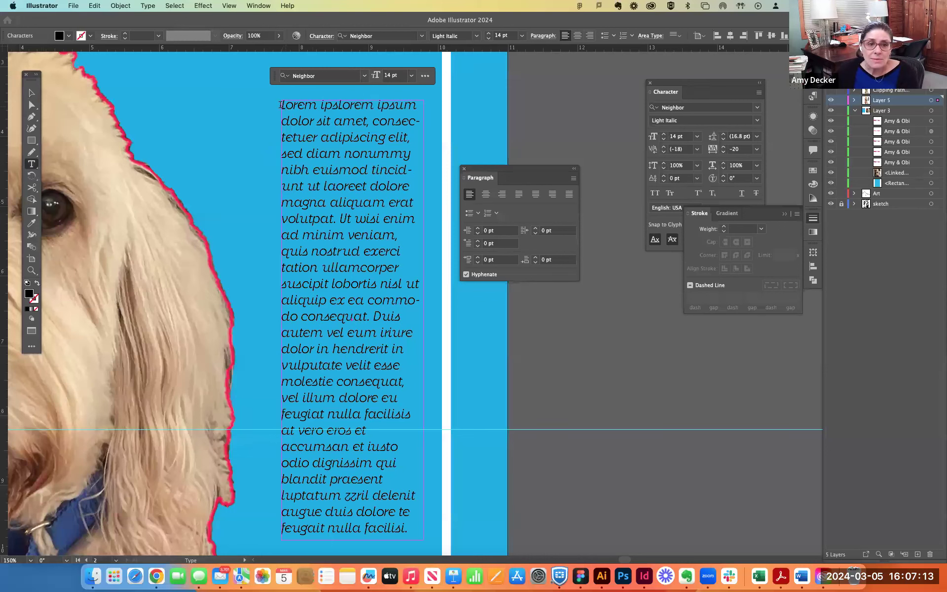
{"action": "left_click_drag", "start_coordinate": [282, 105], "coordinate": [408, 534]}
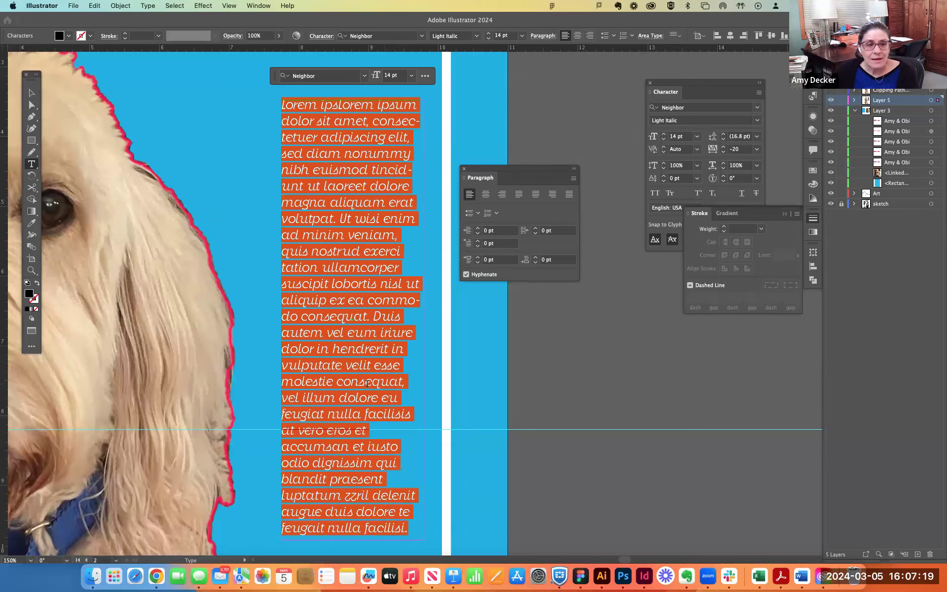
{"action": "double_click", "coordinate": [30, 295]}
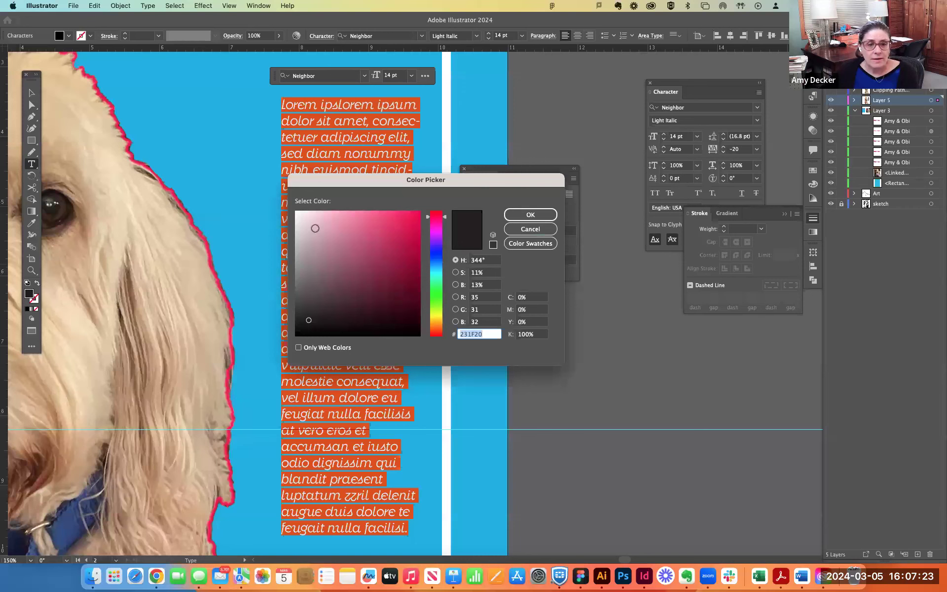
{"action": "left_click_drag", "start_coordinate": [311, 225], "coordinate": [273, 207]}
{"action": "left_click", "coordinate": [530, 214]}
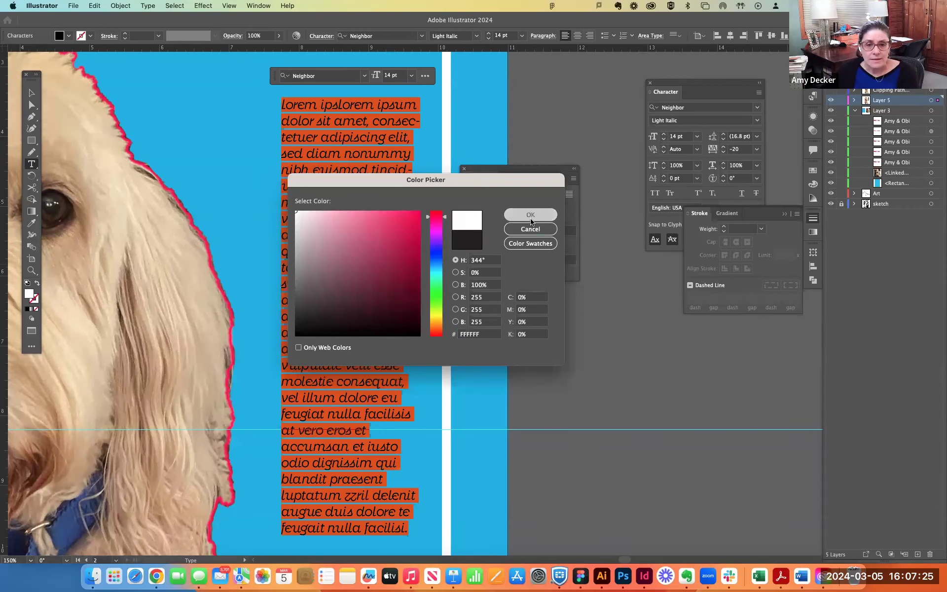
{"action": "left_click", "coordinate": [32, 92]}
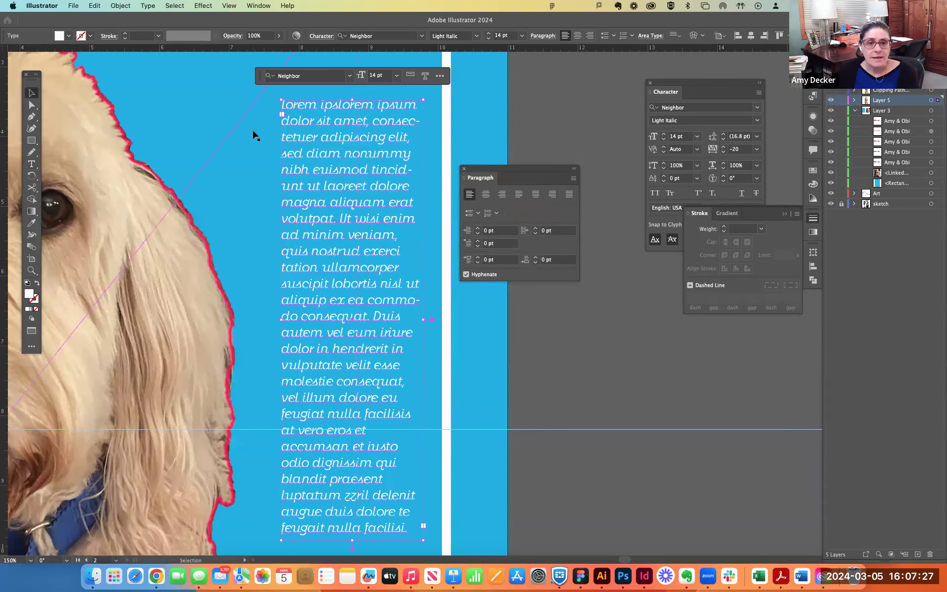
{"action": "left_click", "coordinate": [254, 136]}
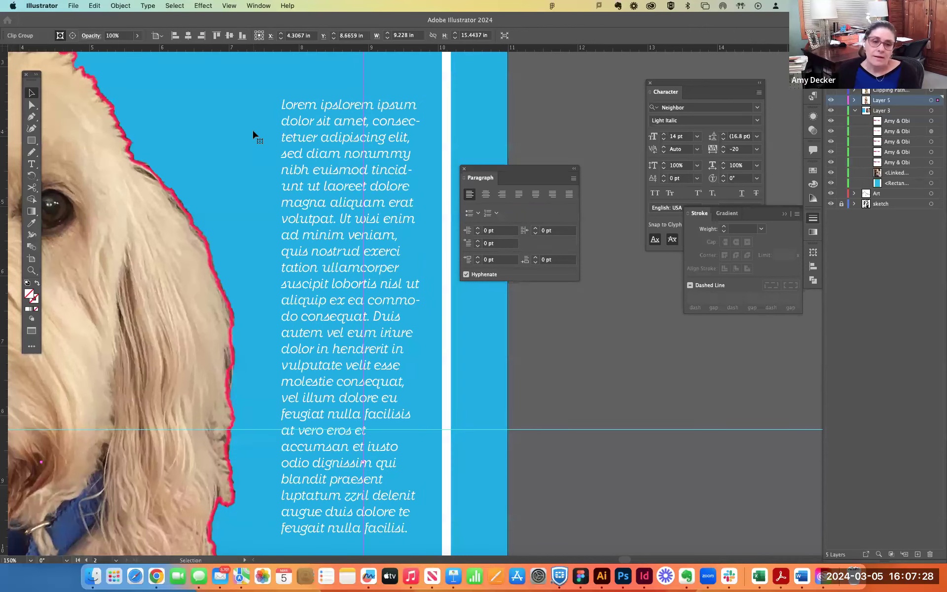
- Select the whole placeholder text and set its Neighbor font style to Medium
{"action": "double_click", "coordinate": [362, 148]}
{"action": "left_click", "coordinate": [319, 131]}
{"action": "double_click", "coordinate": [393, 131]}
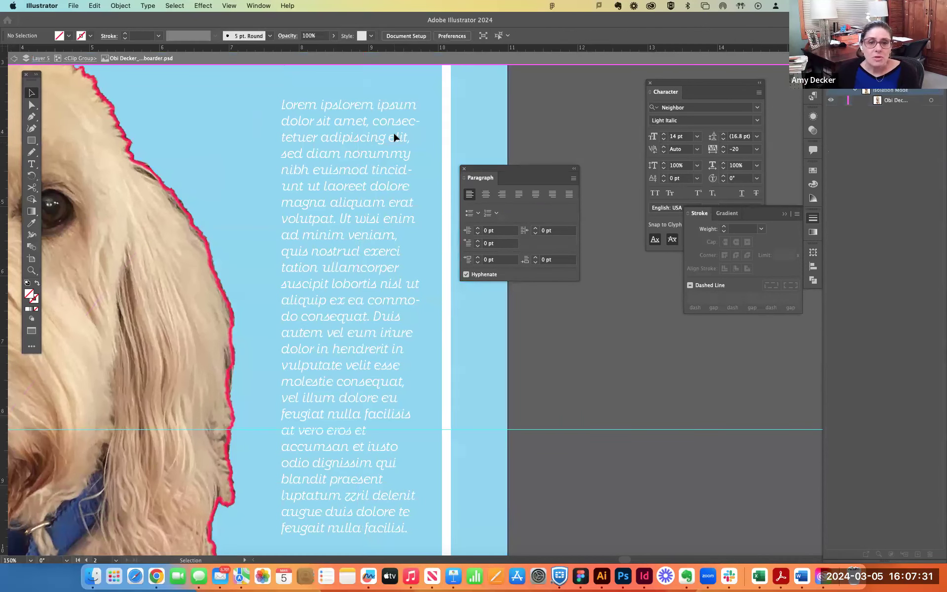
{"action": "double_click", "coordinate": [380, 130]}
{"action": "double_click", "coordinate": [380, 129]}
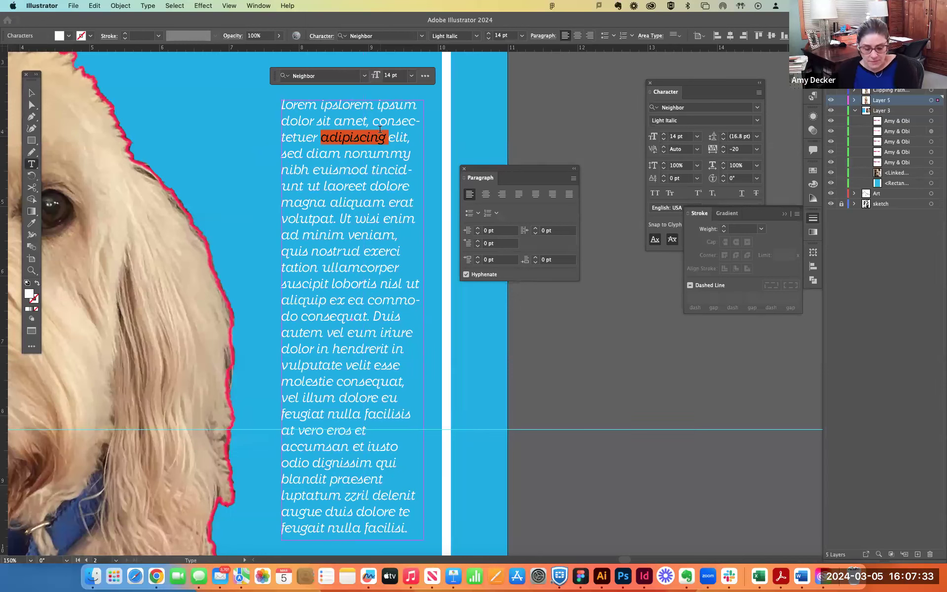
{"action": "key", "text": "super+a"}
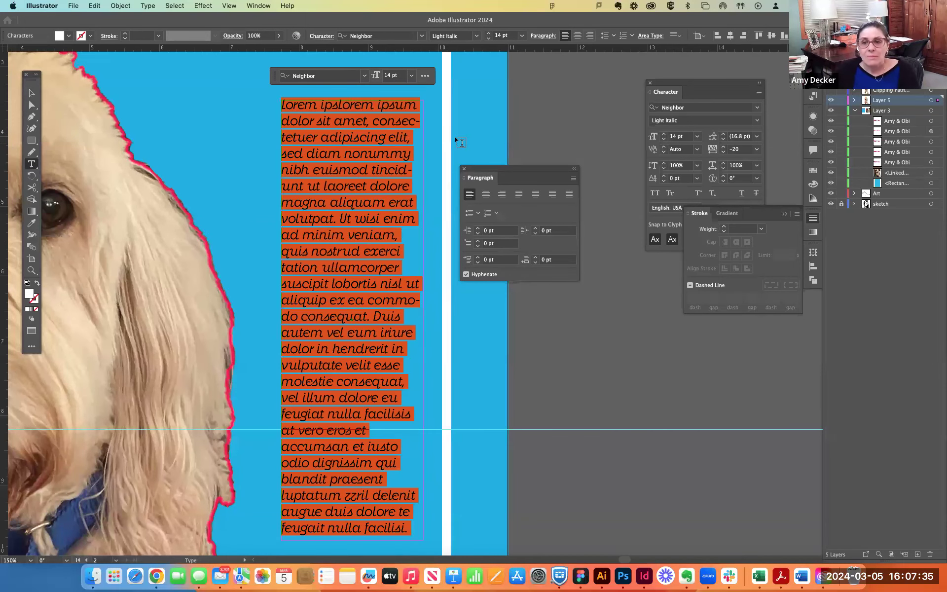
{"action": "left_click", "coordinate": [758, 122]}
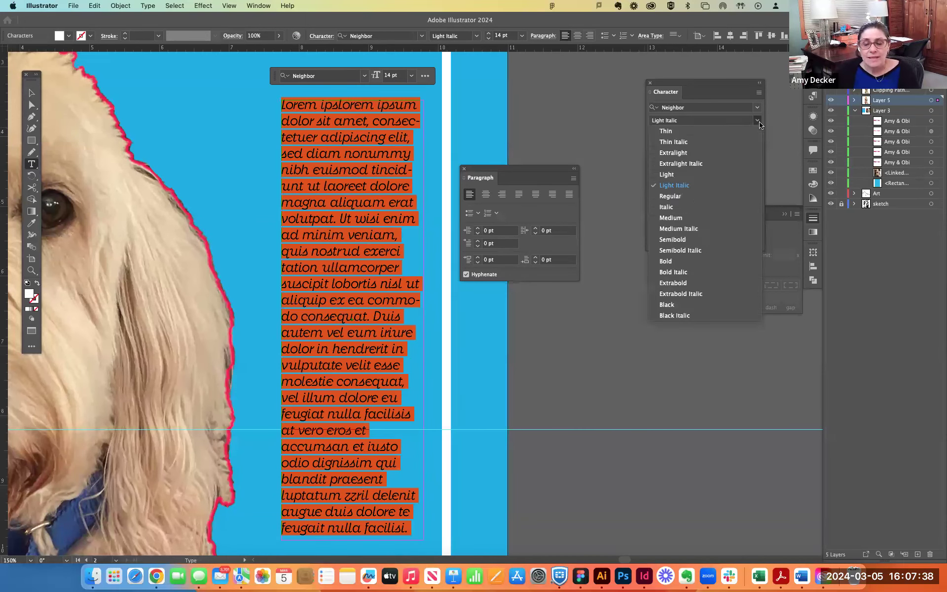
{"action": "left_click", "coordinate": [674, 219]}
{"action": "left_click", "coordinate": [348, 156]}
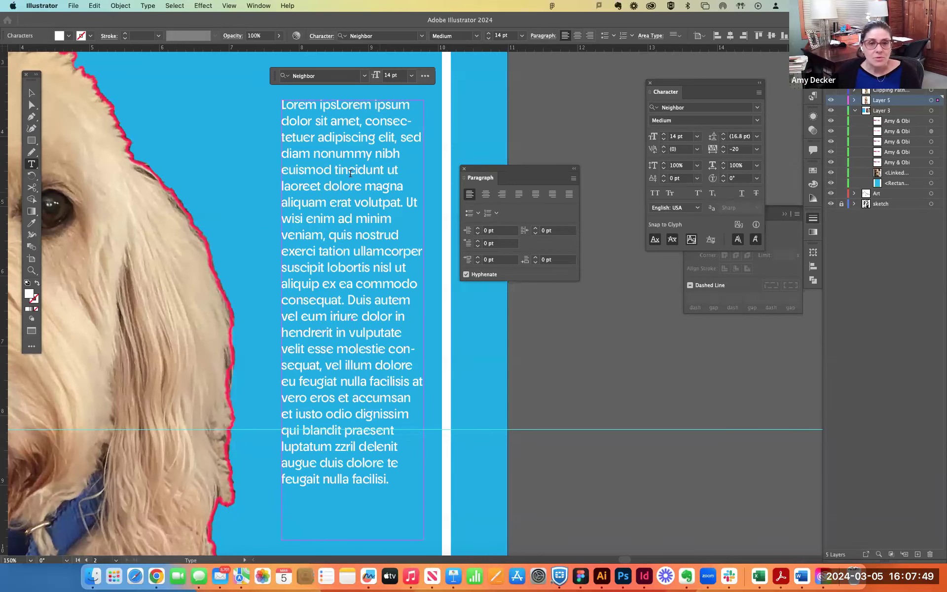
{"action": "left_click", "coordinate": [31, 93]}
{"action": "left_click", "coordinate": [226, 110]}
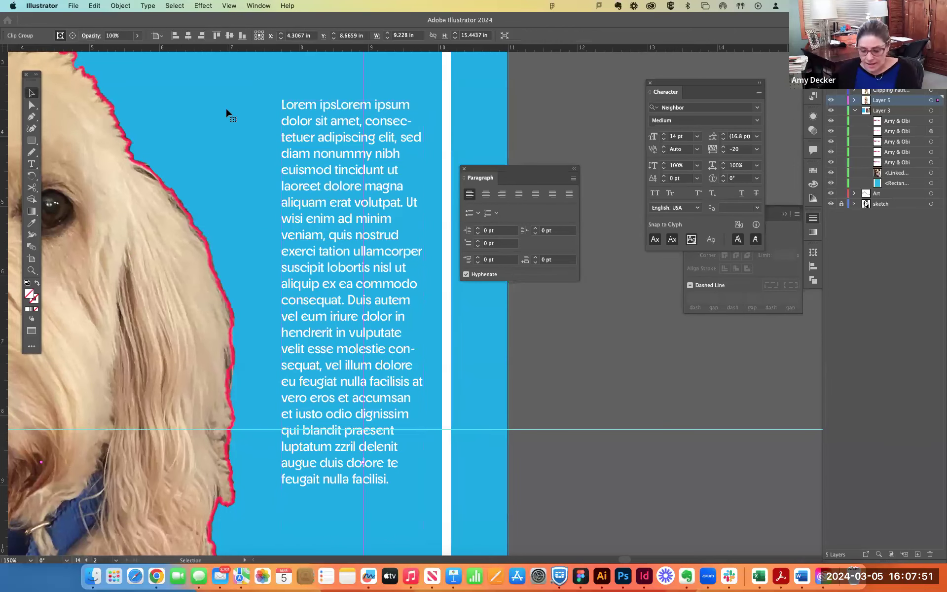
- Move the placeholder text column down beside the dog's chest, with its top edge on the horizontal guide
{"action": "key", "text": "super+minus"}
{"action": "key", "text": "super+minus"}
{"action": "left_click_drag", "start_coordinate": [283, 130], "coordinate": [69, 149]}
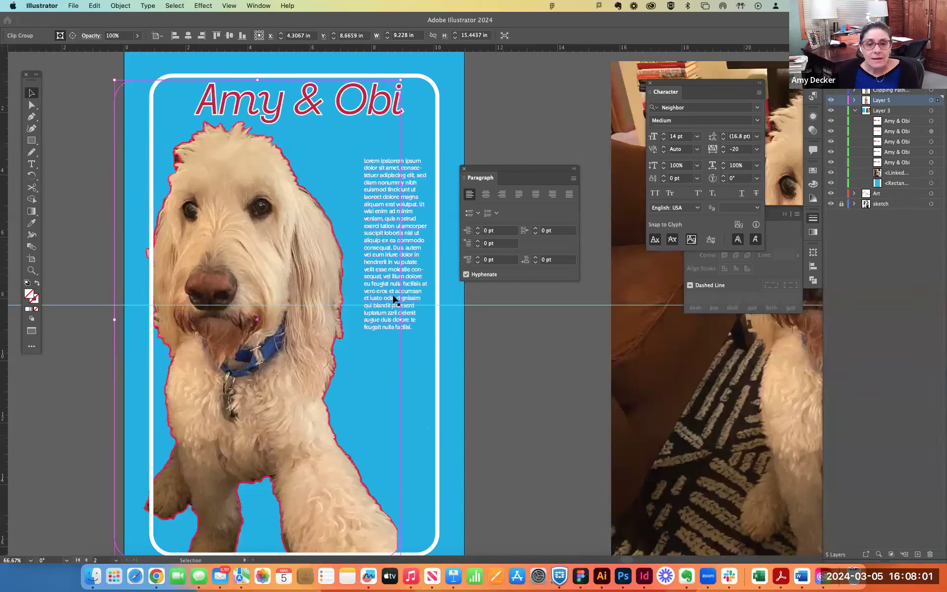
{"action": "left_click_drag", "start_coordinate": [413, 296], "coordinate": [414, 443]}
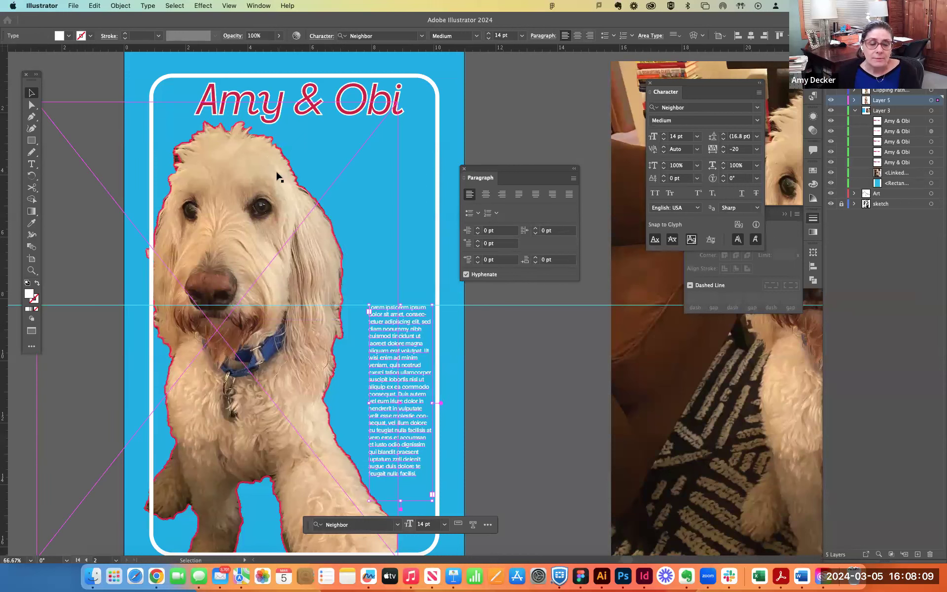
- Create a wide, shallow area text frame below the headline, beside the dog's head, reading "Subhead text here"
{"action": "left_click", "coordinate": [31, 164]}
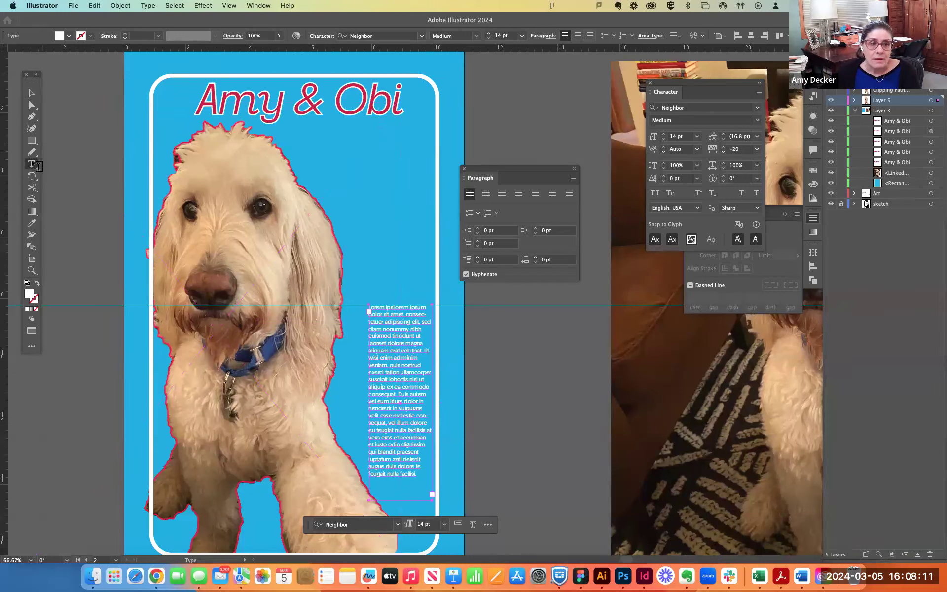
{"action": "left_click_drag", "start_coordinate": [298, 134], "coordinate": [418, 162]}
{"action": "key", "text": "BackSpace"}
{"action": "type", "text": "Sy=ubg="}
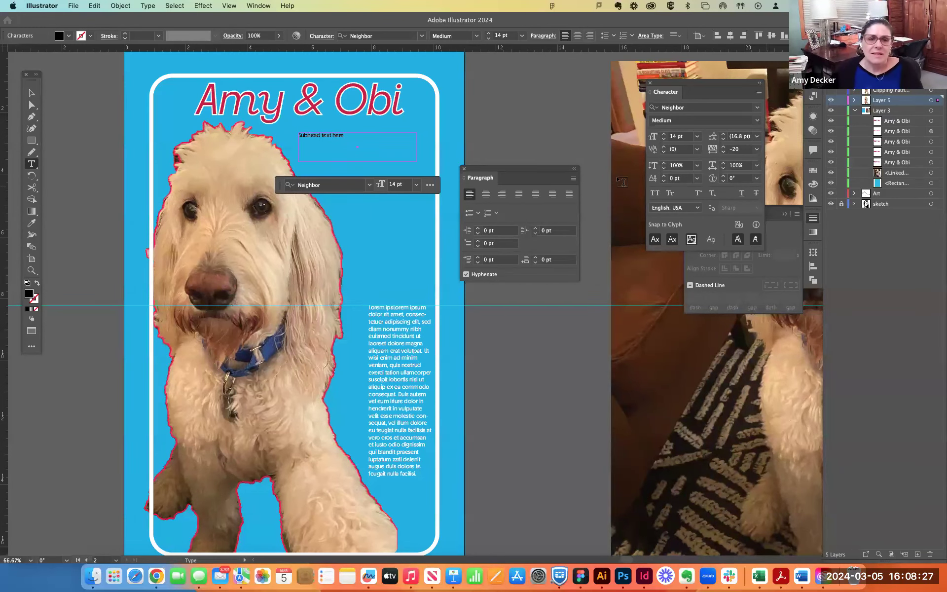
- Set the subhead text to Neighbor Semibold at 36 pt, trying 21 pt first
{"action": "triple_click", "coordinate": [327, 136]}
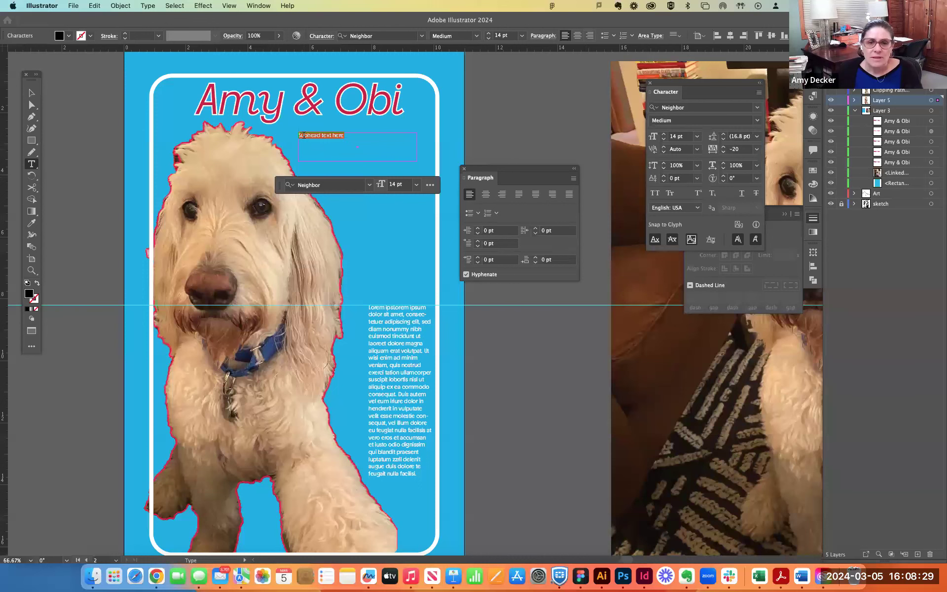
{"action": "left_click", "coordinate": [697, 136]}
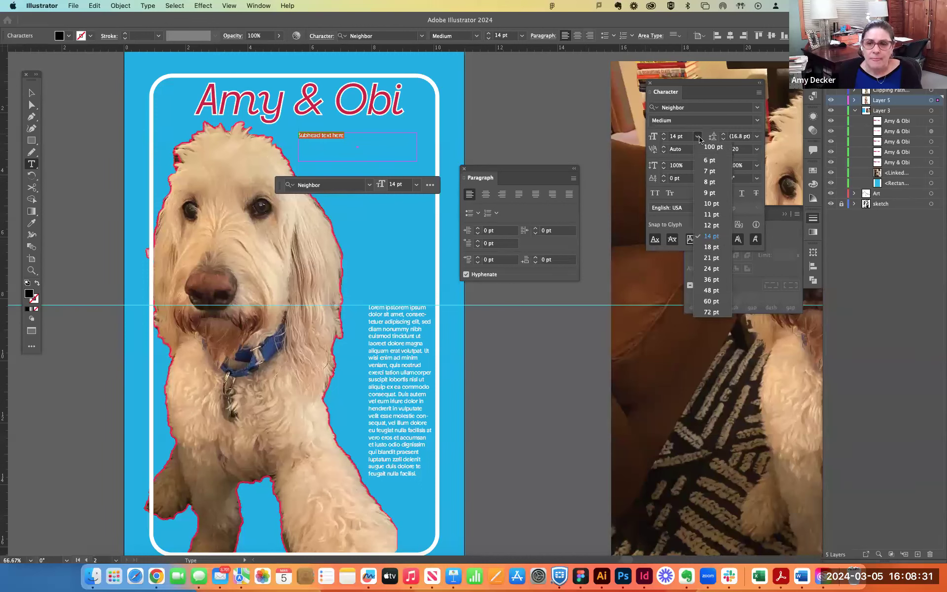
{"action": "left_click", "coordinate": [709, 259]}
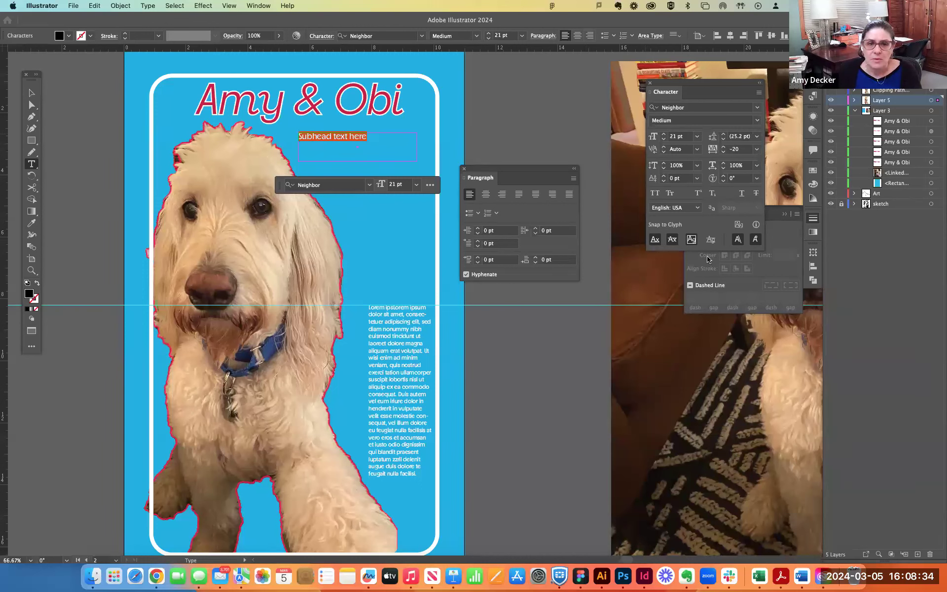
{"action": "left_click", "coordinate": [758, 121]}
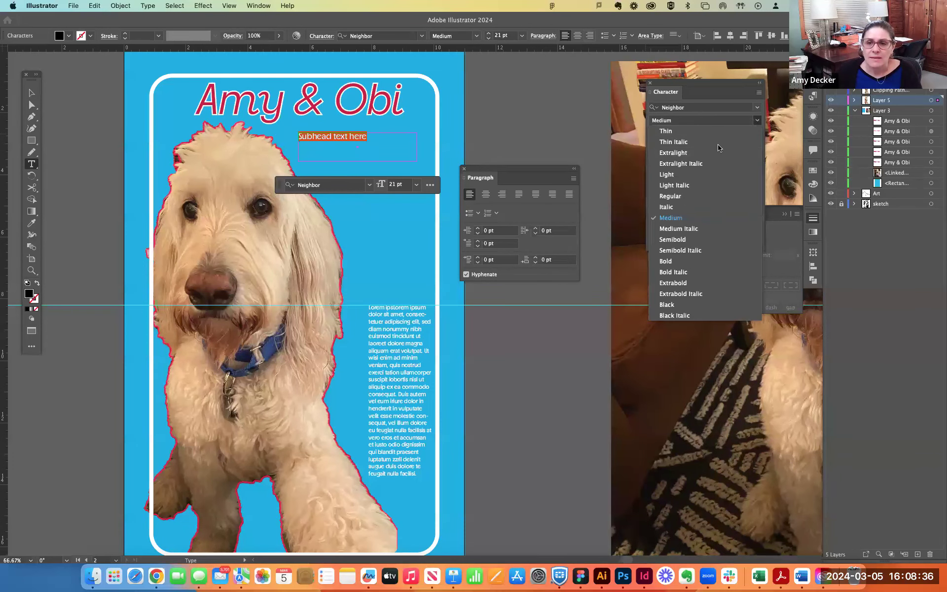
{"action": "left_click", "coordinate": [674, 241]}
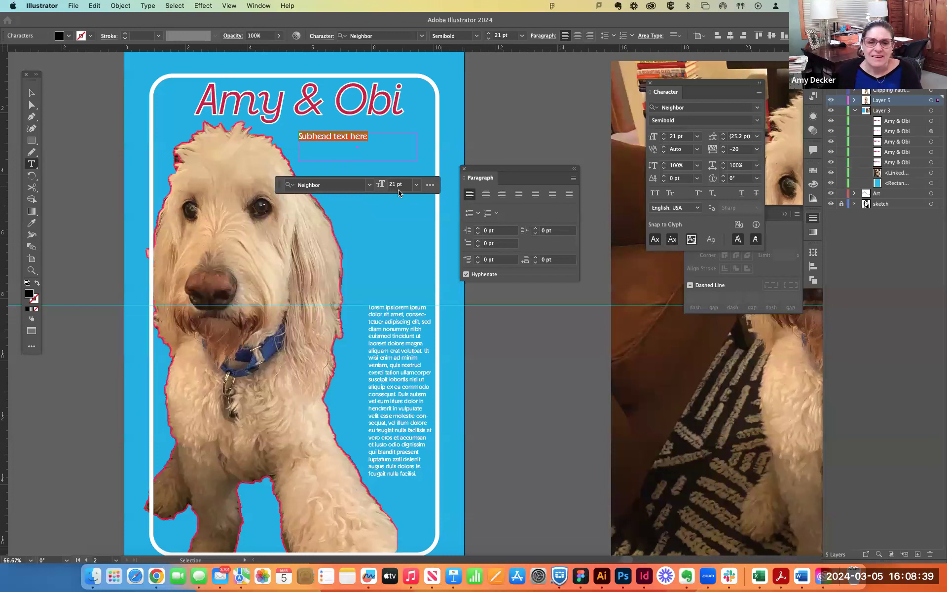
{"action": "left_click", "coordinate": [417, 184]}
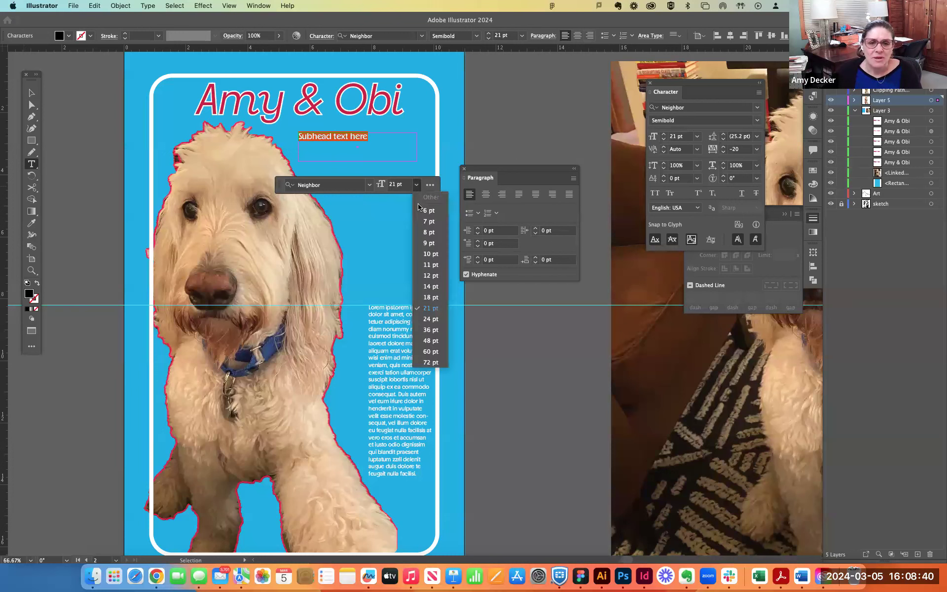
{"action": "left_click", "coordinate": [429, 329]}
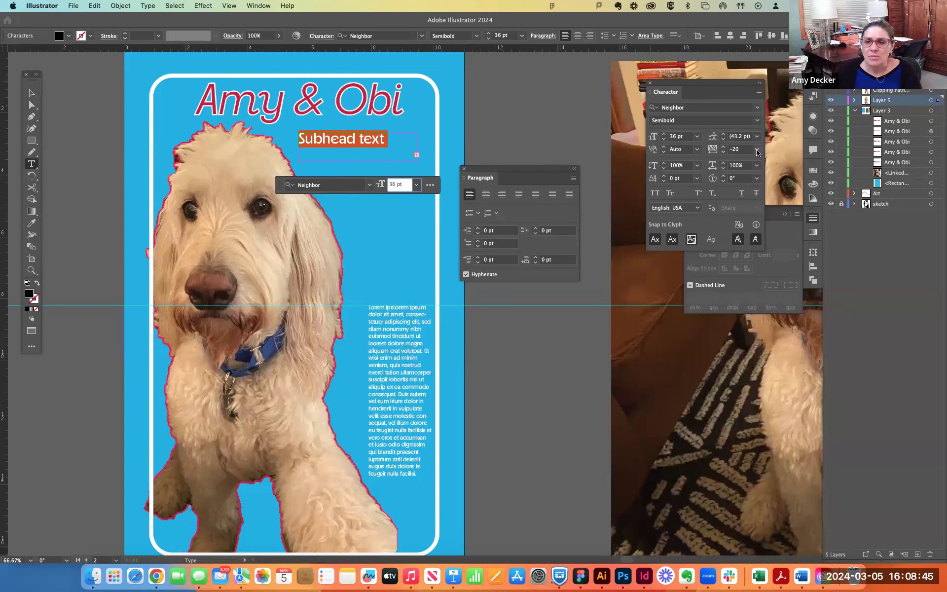
- Set the subhead's tracking to 0, trying a tighter -26 first
{"action": "left_click", "coordinate": [724, 151]}
{"action": "left_click", "coordinate": [723, 151]}
{"action": "left_click", "coordinate": [723, 151]}
{"action": "left_click", "coordinate": [724, 151]}
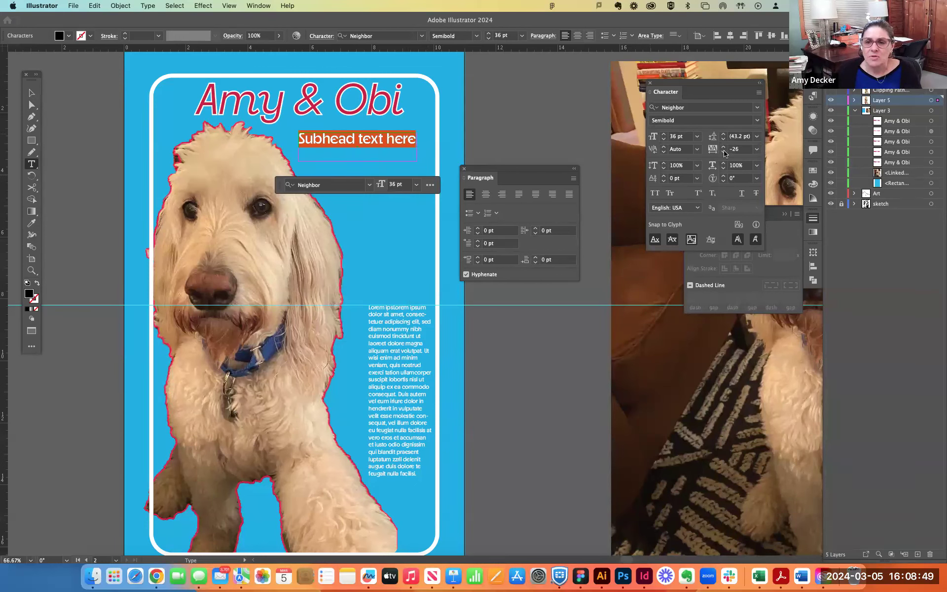
{"action": "left_click", "coordinate": [743, 150]}
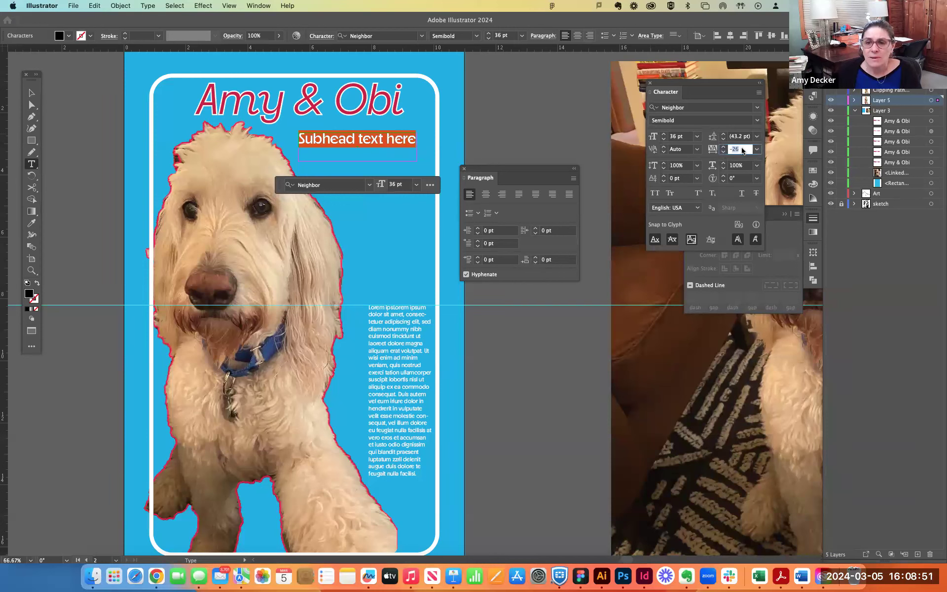
{"action": "type", "text": "0"}
{"action": "key", "text": "Return"}
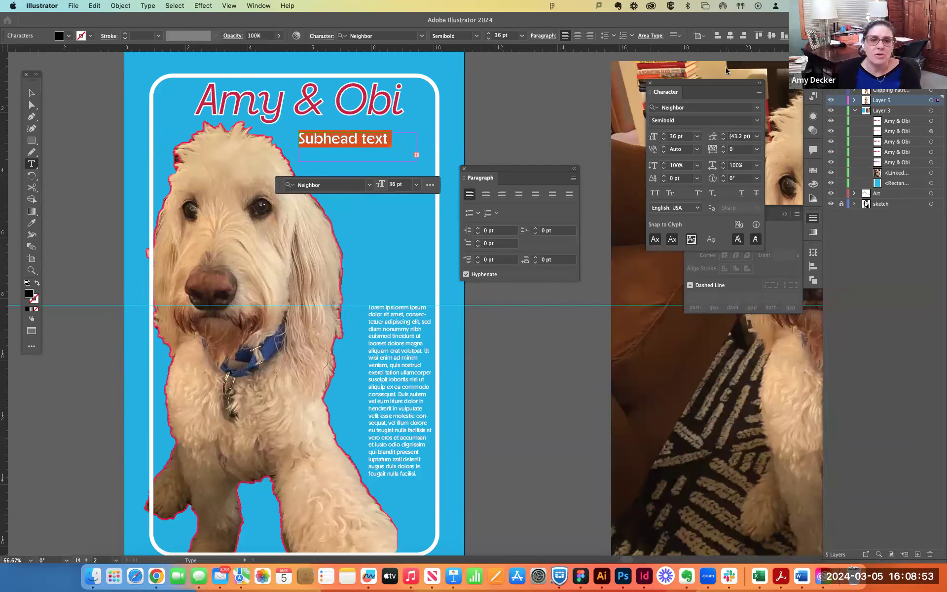
- Select all the text in the placeholder column and set its tracking to 0
{"action": "left_click", "coordinate": [414, 352]}
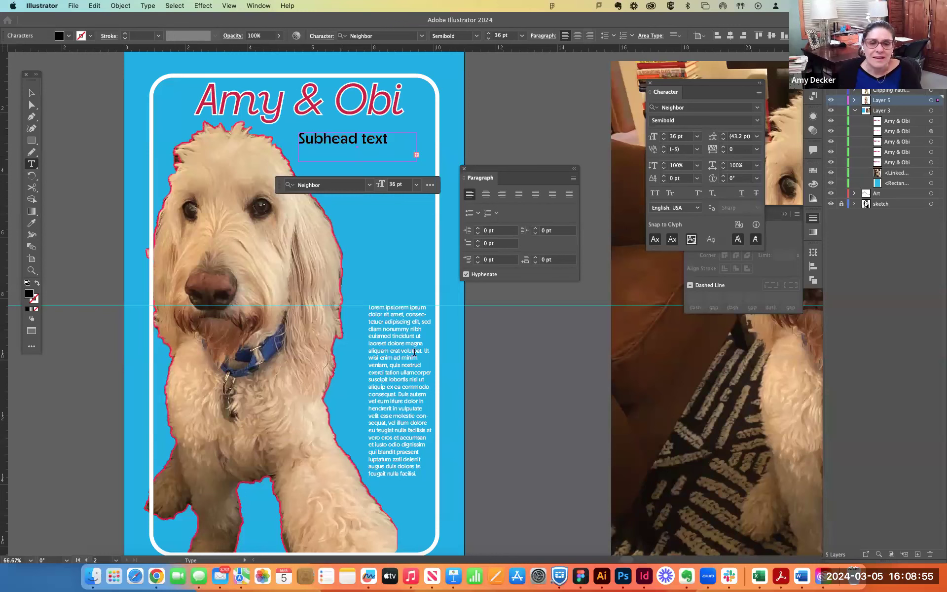
{"action": "key", "text": "super+a"}
{"action": "left_click", "coordinate": [738, 150]}
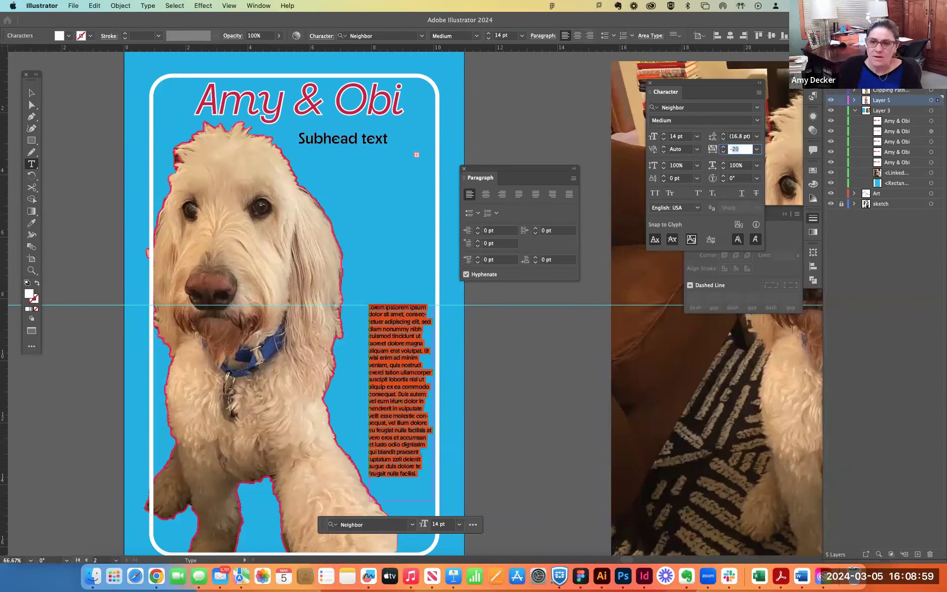
{"action": "type", "text": "0"}
{"action": "key", "text": "Return"}
{"action": "left_click", "coordinate": [386, 411]}
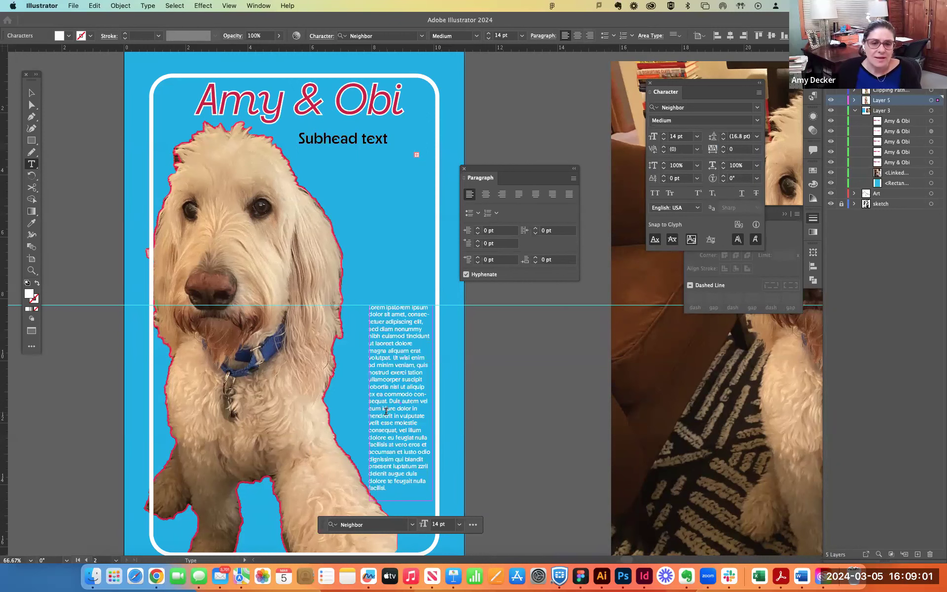
- Select the subhead text and change its fill colour to white
{"action": "triple_click", "coordinate": [350, 142]}
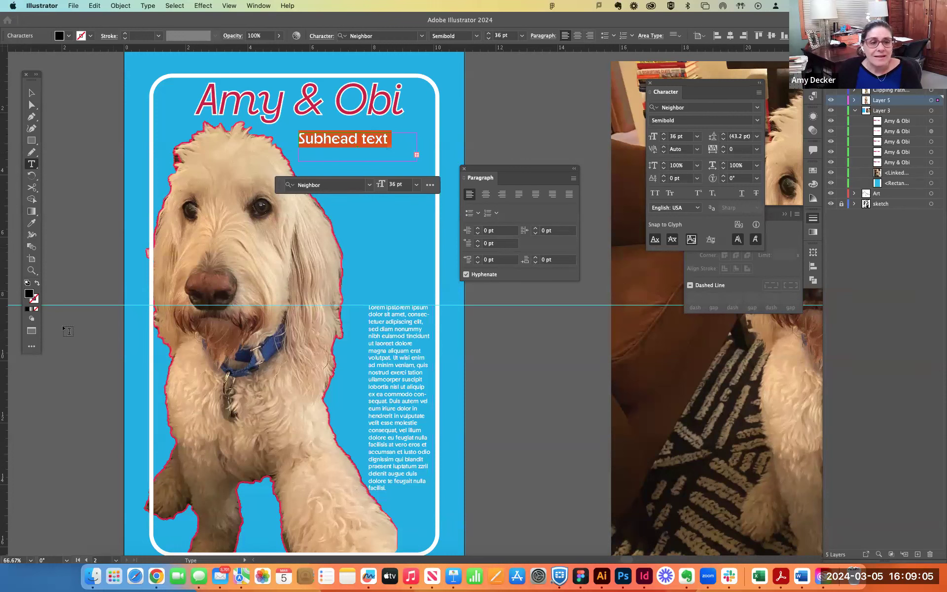
{"action": "double_click", "coordinate": [30, 294]}
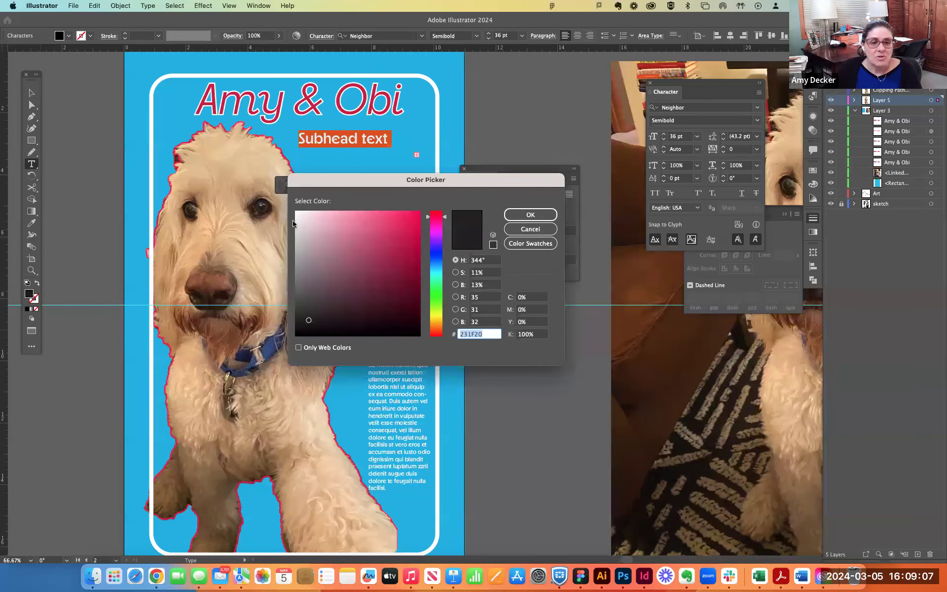
{"action": "left_click", "coordinate": [296, 216]}
{"action": "left_click", "coordinate": [530, 215]}
{"action": "left_click", "coordinate": [31, 93]}
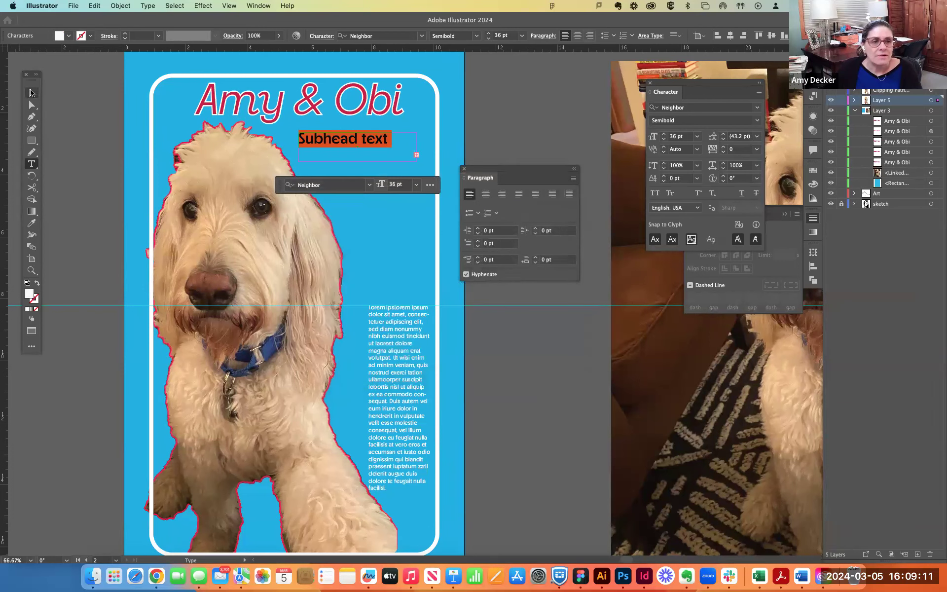
- Right-align the subhead text and move its frame so the text ends under the headline's right edge
{"action": "triple_click", "coordinate": [348, 141]}
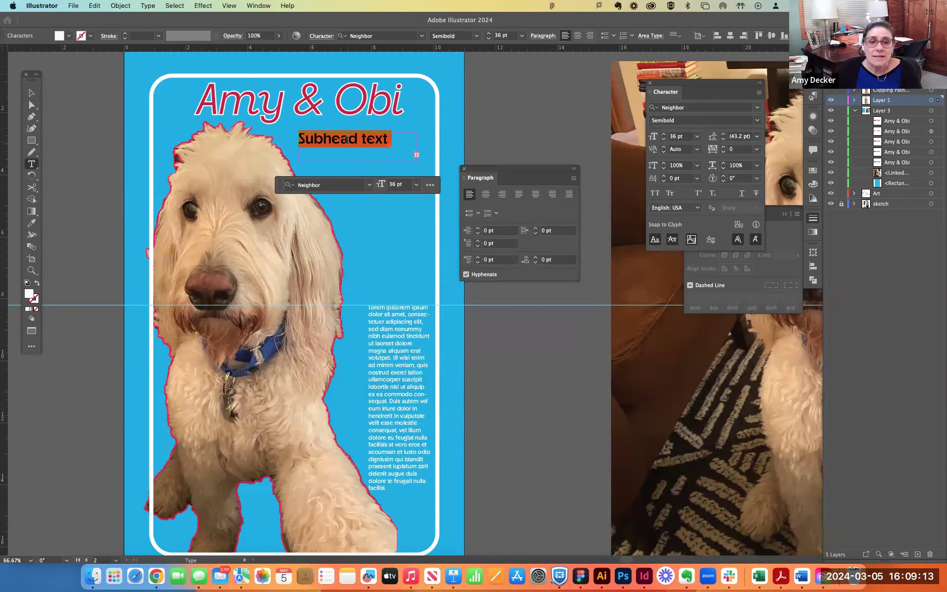
{"action": "left_click", "coordinate": [502, 194]}
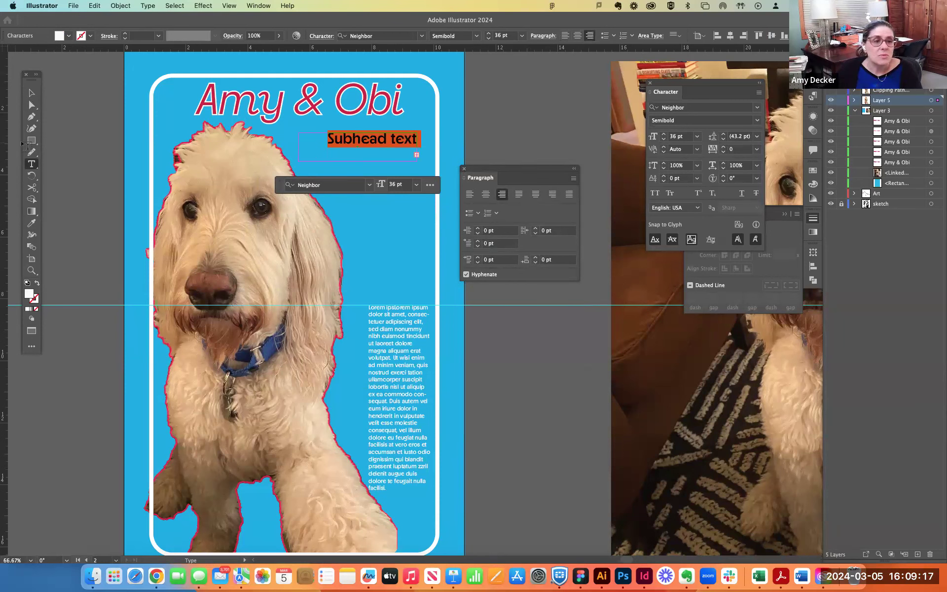
{"action": "left_click", "coordinate": [32, 93]}
{"action": "mouse_move", "coordinate": [395, 143]}
{"action": "left_mouse_down"}
{"action": "mouse_move", "coordinate": [377, 120]}
{"action": "mouse_move", "coordinate": [378, 140]}
{"action": "left_mouse_up"}
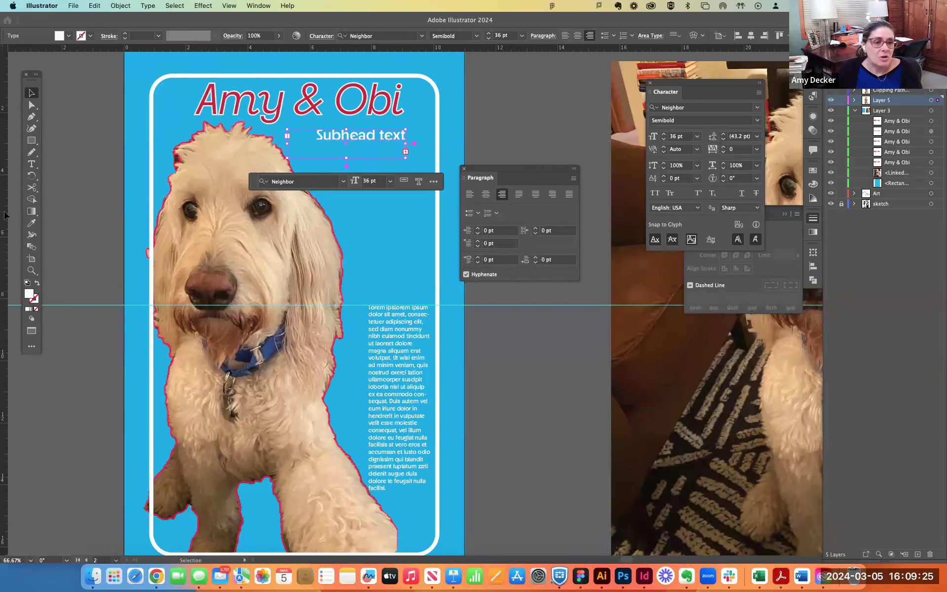
- Add a vertical ruler guide at the headline's right edge and reposition the subhead slightly lower, with its right edge on the guide
{"action": "key", "text": "a"}
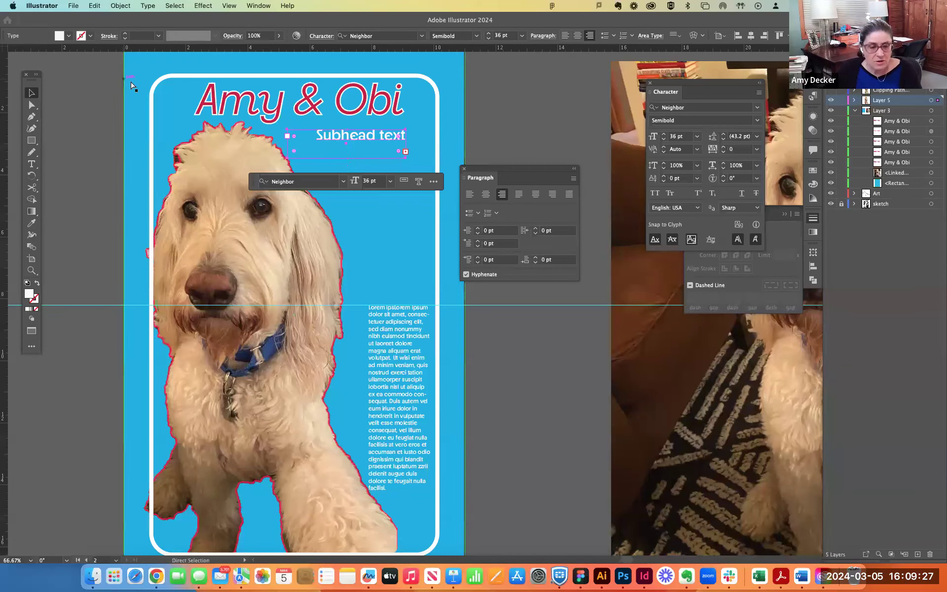
{"action": "key", "text": "v"}
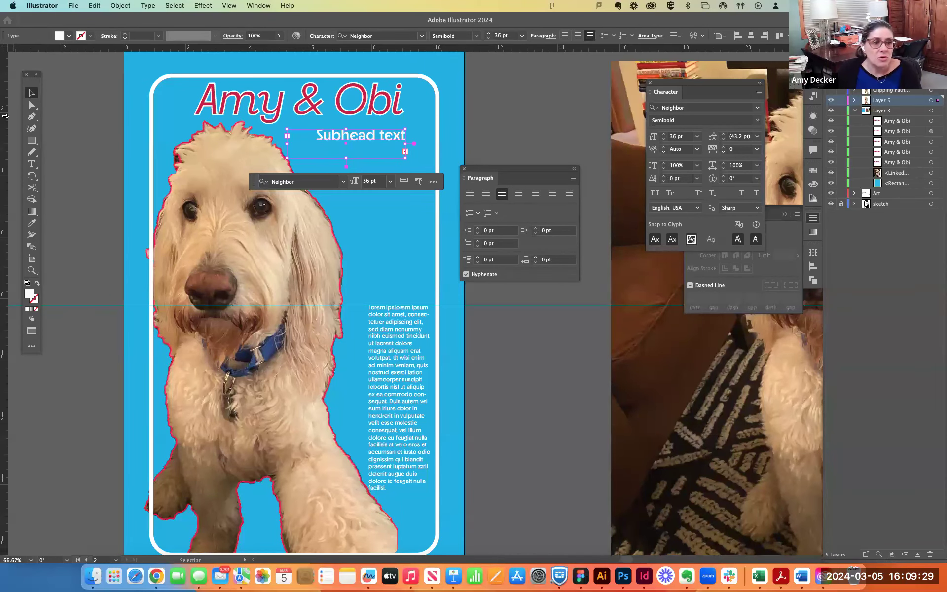
{"action": "left_click_drag", "start_coordinate": [5, 117], "coordinate": [79, 130]}
{"action": "left_click_drag", "start_coordinate": [14, 124], "coordinate": [14, 125]}
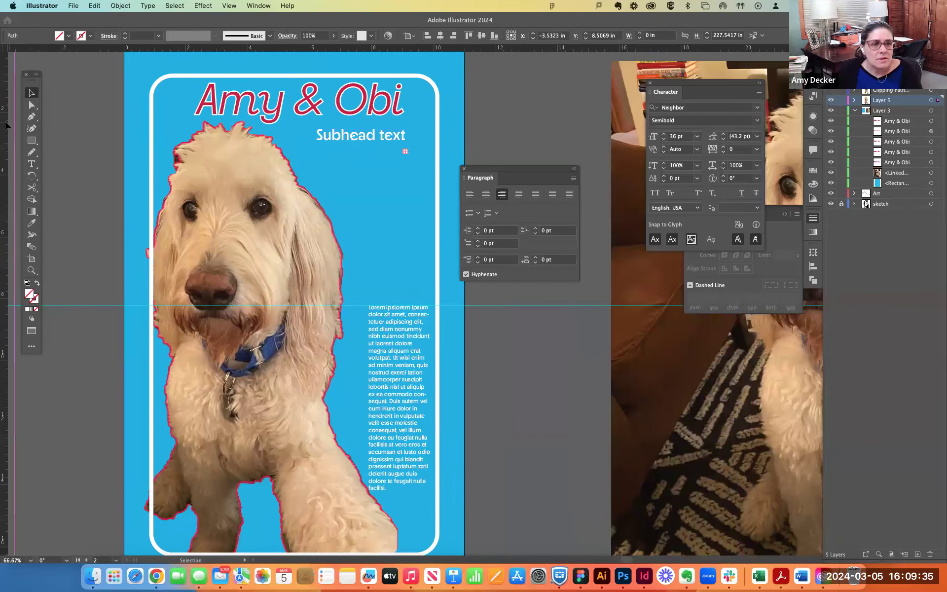
{"action": "mouse_move", "coordinate": [373, 143]}
{"action": "left_mouse_down"}
{"action": "mouse_move", "coordinate": [423, 151]}
{"action": "mouse_move", "coordinate": [390, 143]}
{"action": "left_mouse_up"}
{"action": "left_click", "coordinate": [479, 103]}
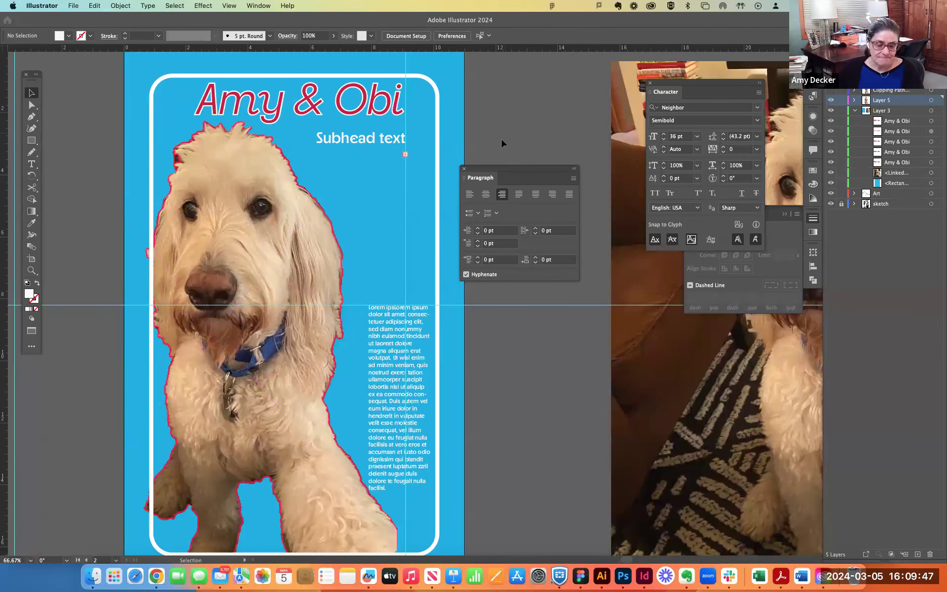
- Try the placeholder text column higher up, beneath the subhead and beside the dog's face
{"action": "left_click_drag", "start_coordinate": [381, 441], "coordinate": [380, 330]}
{"action": "left_click", "coordinate": [509, 420]}
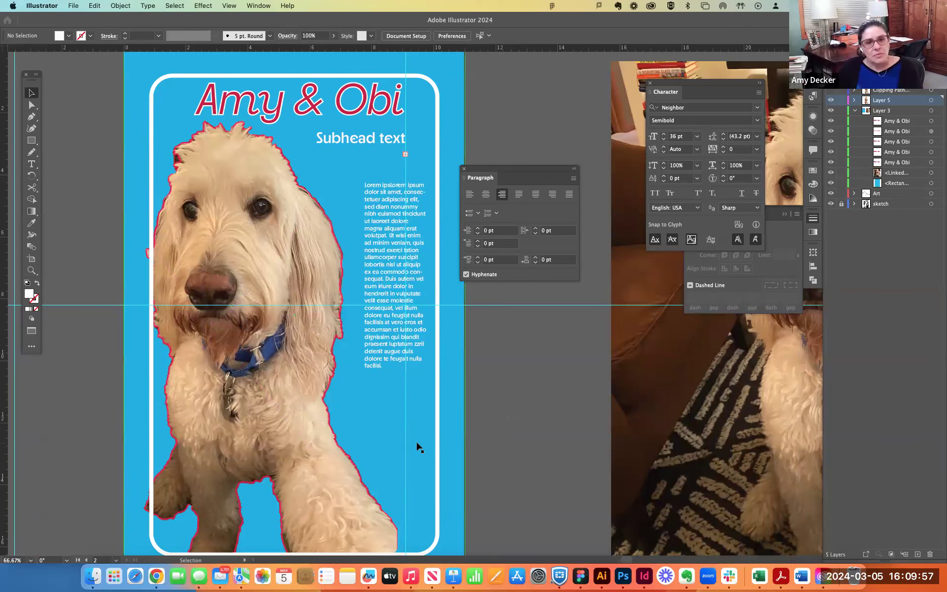
{"action": "scroll", "coordinate": [417, 446], "scroll_direction": "up", "scroll_amount": 1}
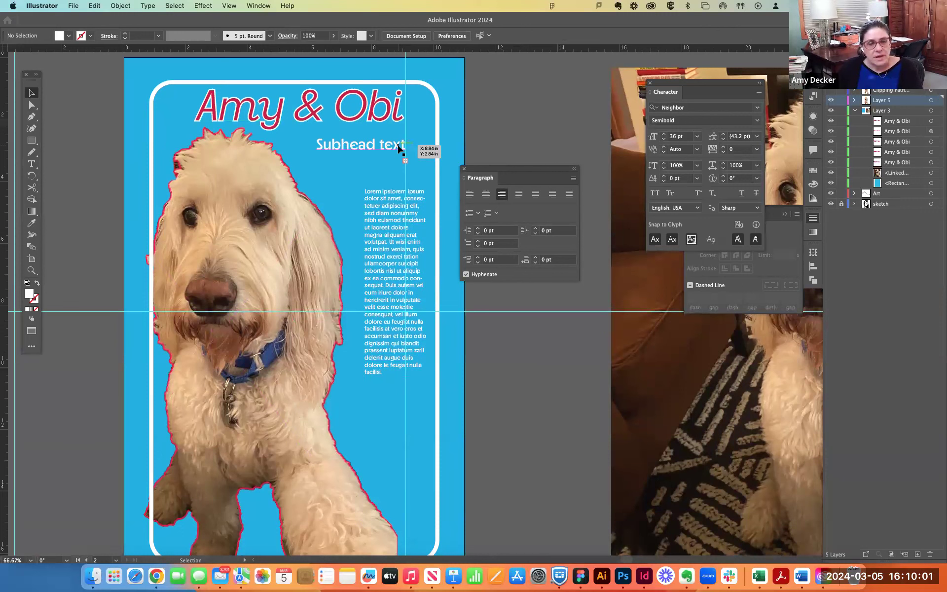
{"action": "mouse_move", "coordinate": [382, 220]}
{"action": "left_mouse_down"}
{"action": "mouse_move", "coordinate": [373, 240]}
{"action": "mouse_move", "coordinate": [371, 224]}
{"action": "left_mouse_up"}
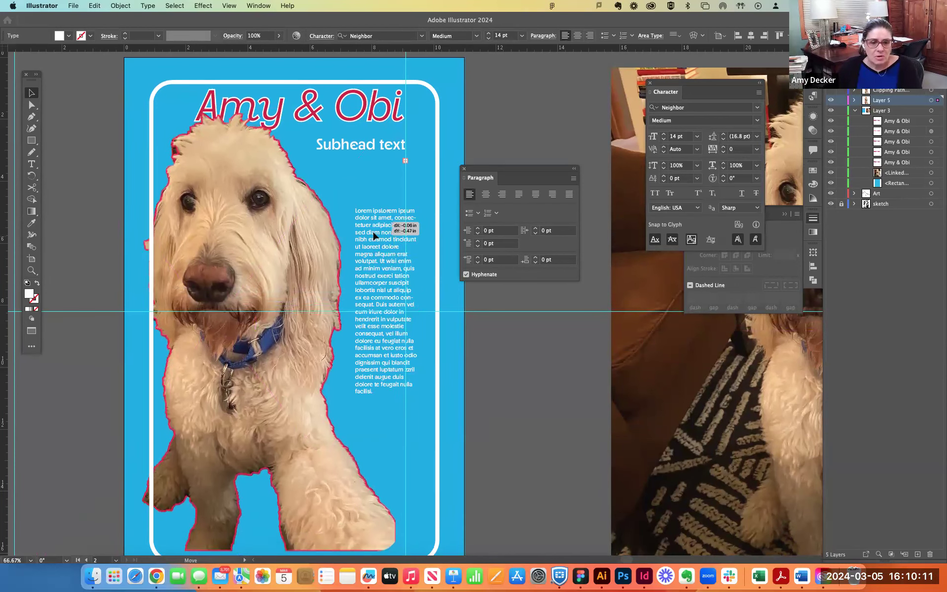
- Move the dog cutout slightly up and to the left on the poster
{"action": "left_click", "coordinate": [378, 344]}
{"action": "left_click_drag", "start_coordinate": [363, 339], "coordinate": [362, 344]}
{"action": "scroll", "coordinate": [478, 336], "scroll_direction": "down", "scroll_amount": 2}
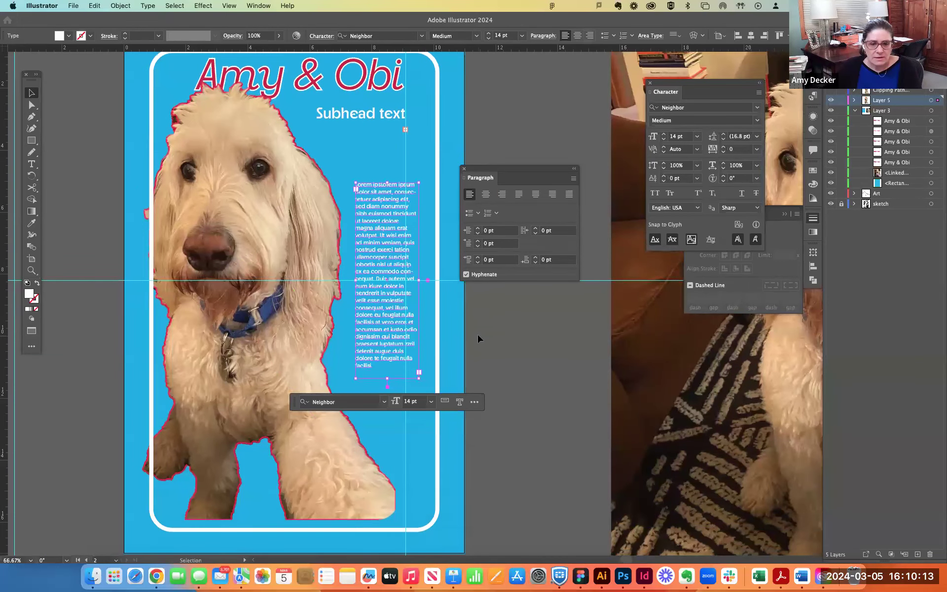
{"action": "left_click_drag", "start_coordinate": [276, 335], "coordinate": [278, 344]}
- Shorten the placeholder column's frame and place it with its top on the horizontal guide and its right edge on the vertical guide
{"action": "left_click", "coordinate": [381, 293]}
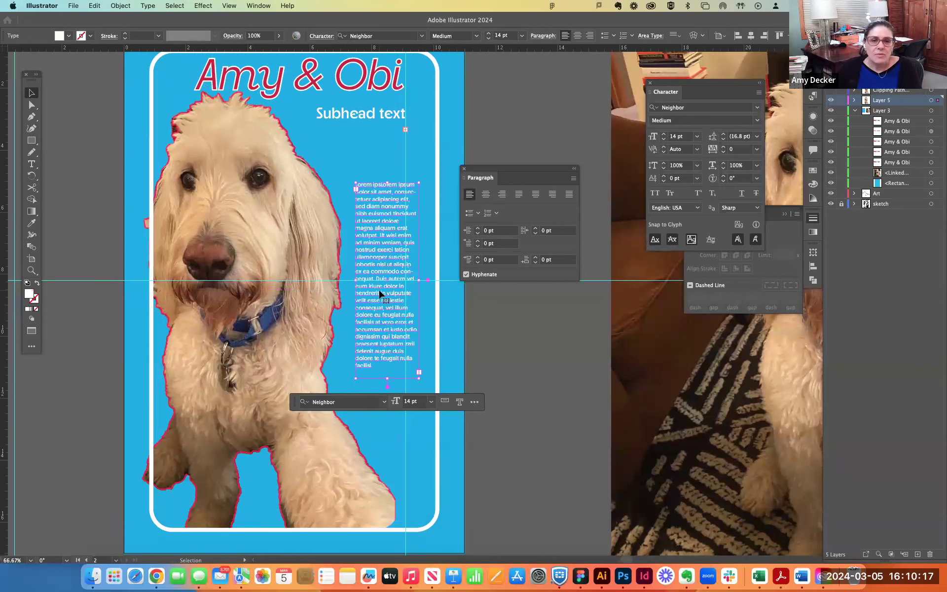
{"action": "left_click_drag", "start_coordinate": [388, 378], "coordinate": [384, 331]}
{"action": "left_click_drag", "start_coordinate": [387, 218], "coordinate": [375, 306]}
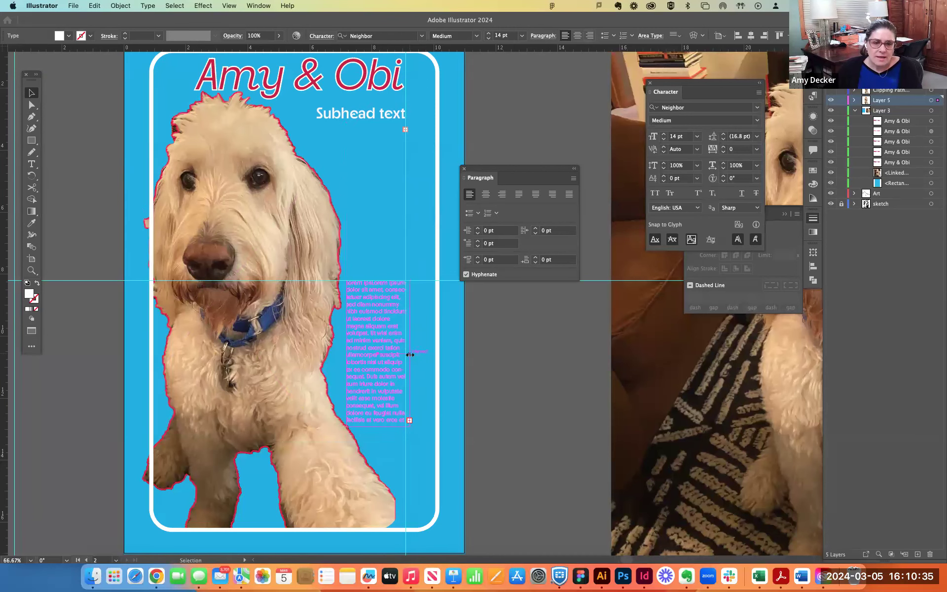
- Set all the text in the placeholder column to 13 pt and deselect it
{"action": "double_click", "coordinate": [395, 351]}
{"action": "key", "text": "super+a"}
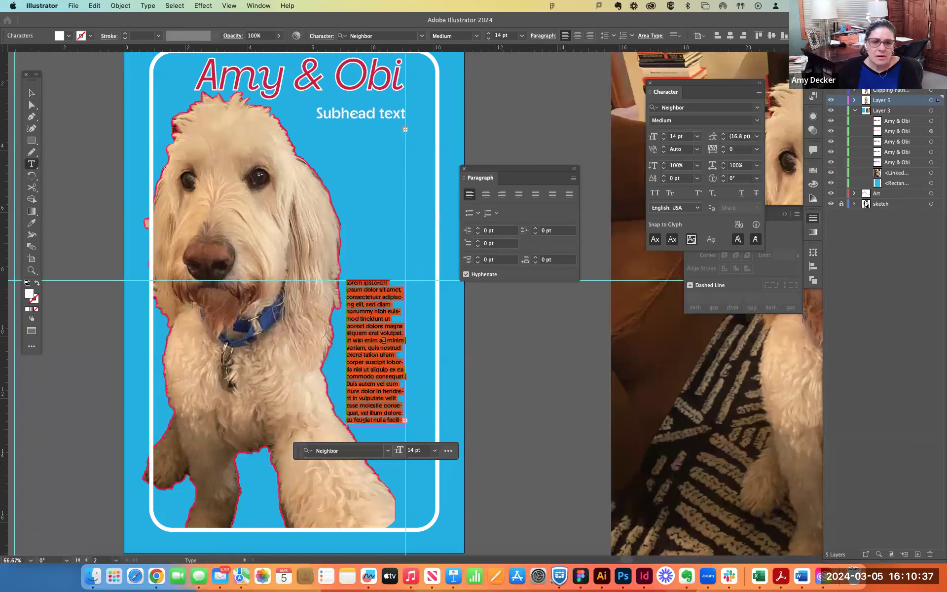
{"action": "left_click", "coordinate": [665, 141]}
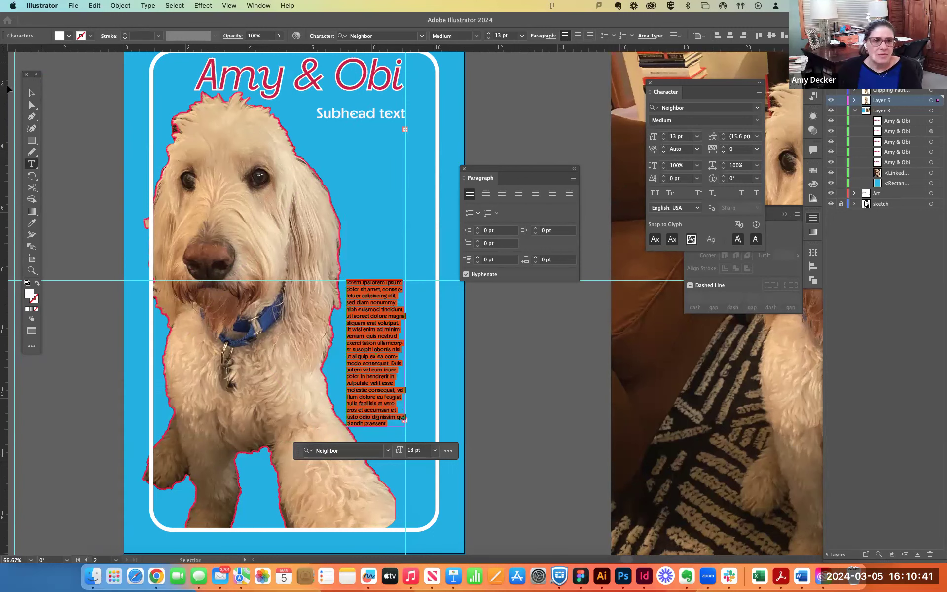
{"action": "left_click", "coordinate": [31, 94]}
{"action": "key", "text": "super+shift+a"}
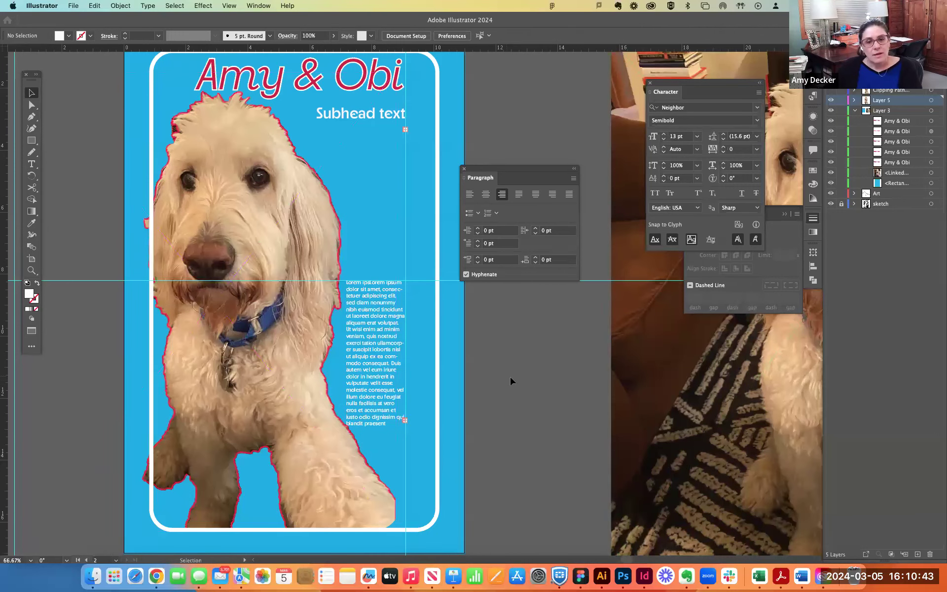
- Examine the column's lower end up close, where its text meets the dog's outstretched leg
{"action": "scroll", "coordinate": [450, 370], "scroll_direction": "down", "scroll_amount": 2}
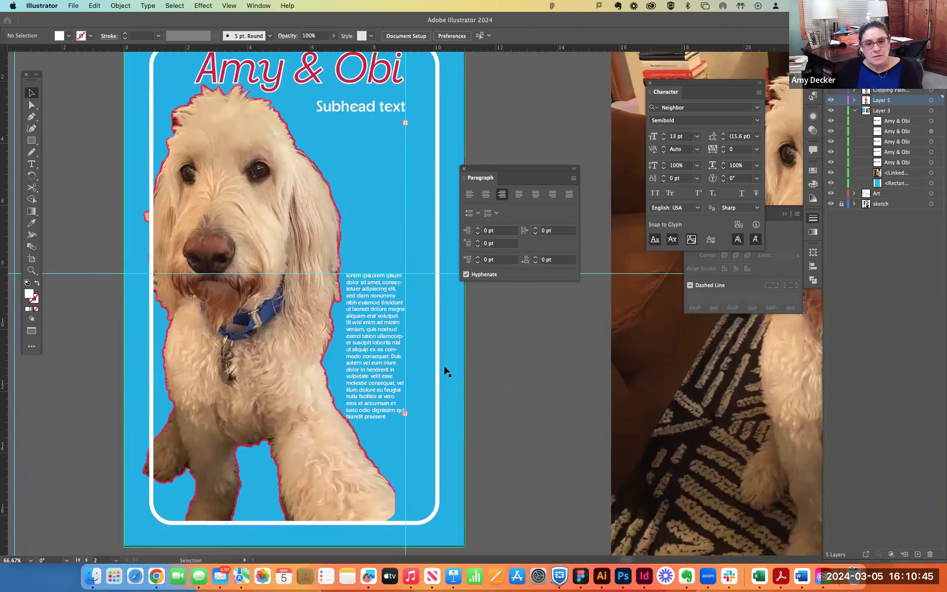
{"action": "scroll", "coordinate": [453, 369], "scroll_direction": "up", "scroll_amount": 3}
{"action": "scroll", "coordinate": [453, 370], "scroll_direction": "up", "scroll_amount": 2}
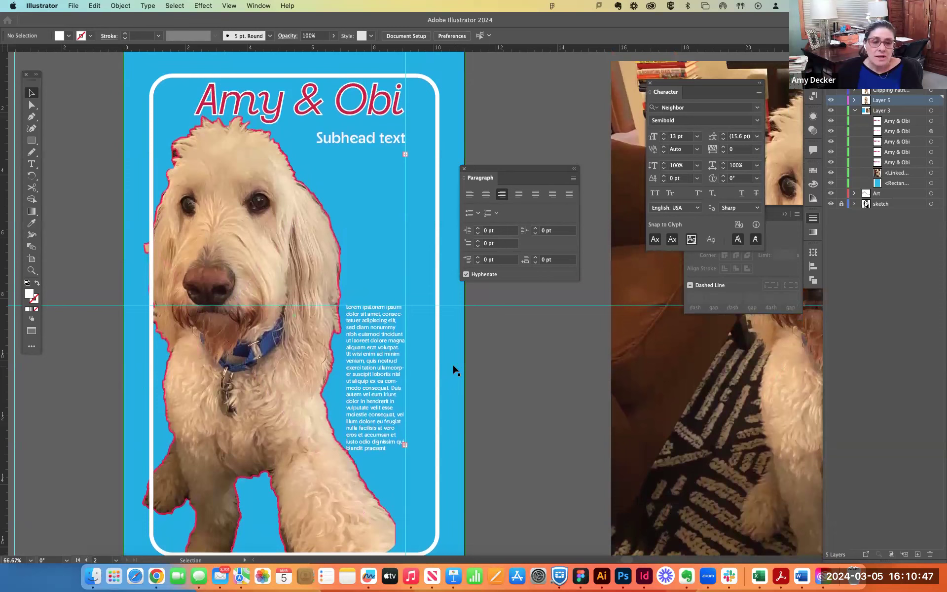
{"action": "scroll", "coordinate": [452, 370], "scroll_direction": "down", "scroll_amount": 1}
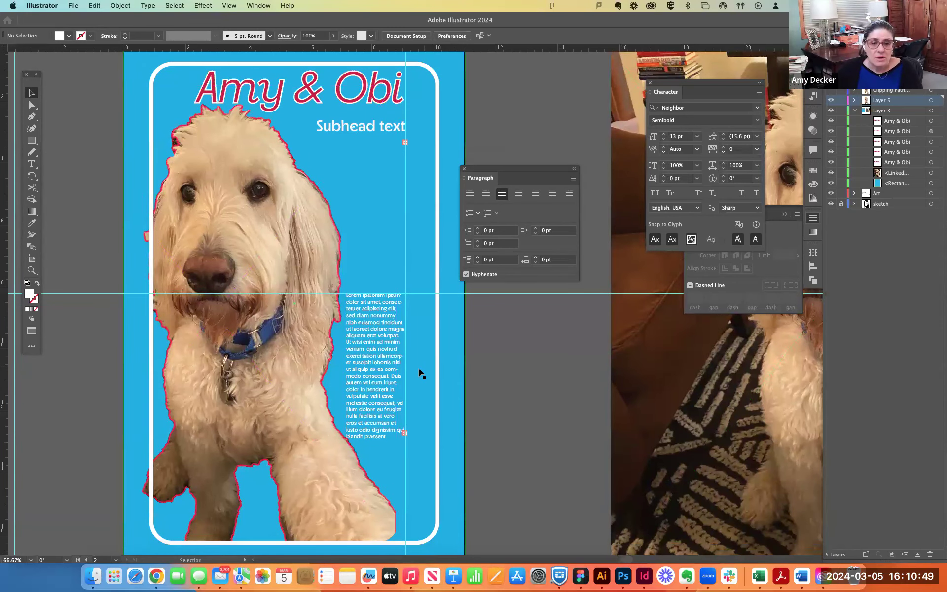
{"action": "left_click", "coordinate": [353, 449]}
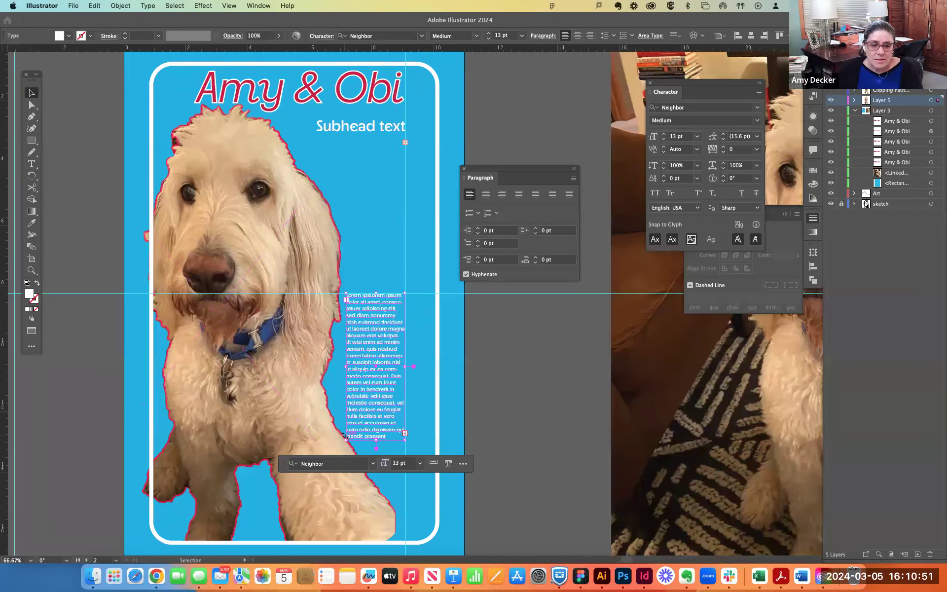
{"action": "scroll", "coordinate": [370, 429], "scroll_direction": "down", "scroll_amount": 1}
{"action": "key", "text": "super+equal"}
{"action": "key", "text": "super+equal"}
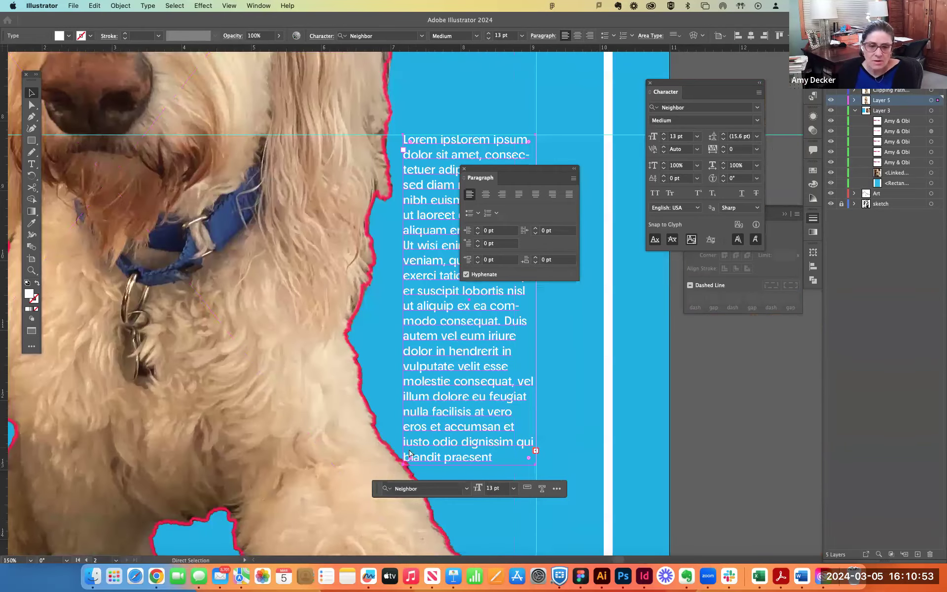
{"action": "left_click_drag", "start_coordinate": [430, 446], "coordinate": [422, 313]}
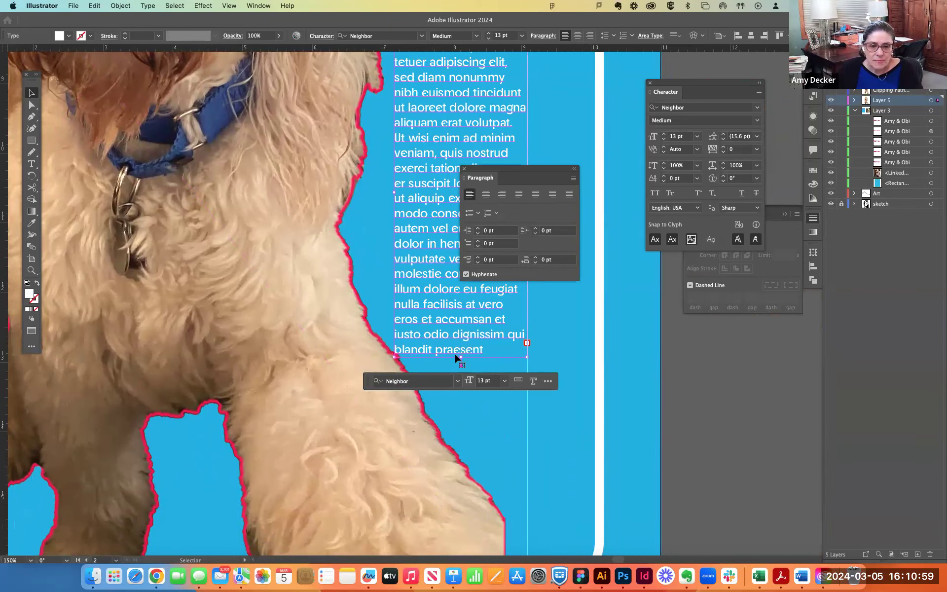
{"action": "key", "text": "super+minus"}
{"action": "key", "text": "super+minus"}
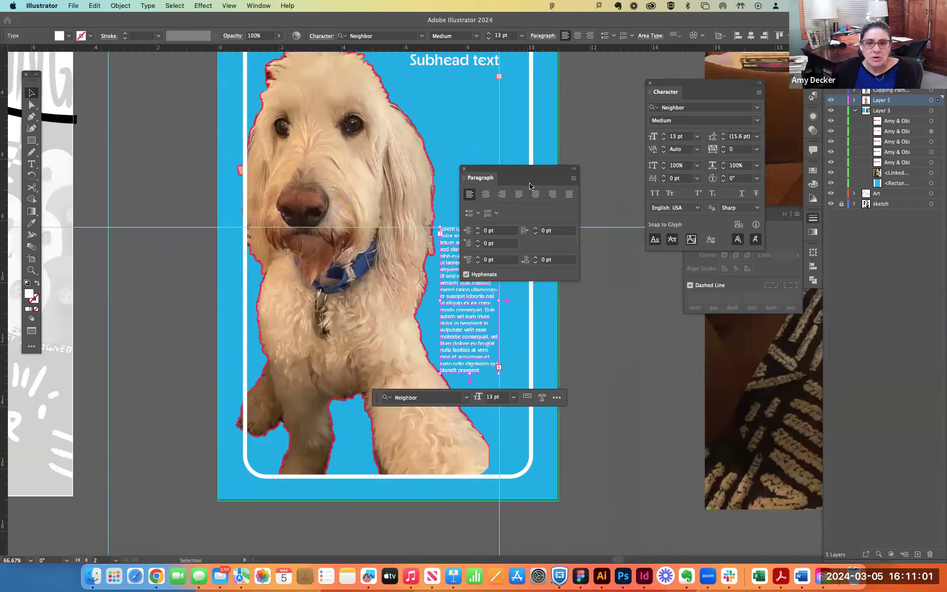
- Move the Paragraph panel off the poster and scale the dog cutout down to about 8.83 in wide by 14.78 in high
{"action": "left_click_drag", "start_coordinate": [519, 170], "coordinate": [659, 163]}
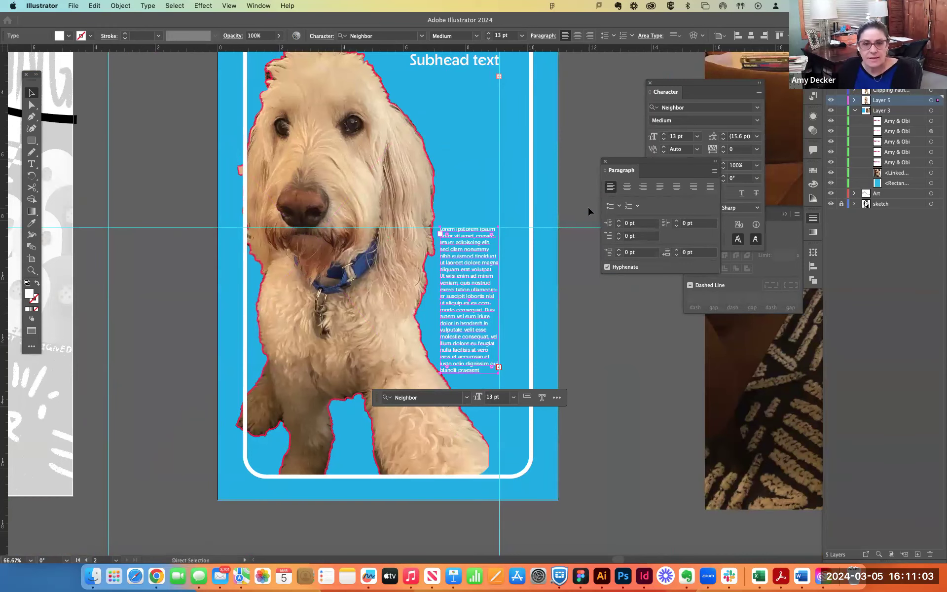
{"action": "key", "text": "super+minus"}
{"action": "left_click", "coordinate": [360, 196]}
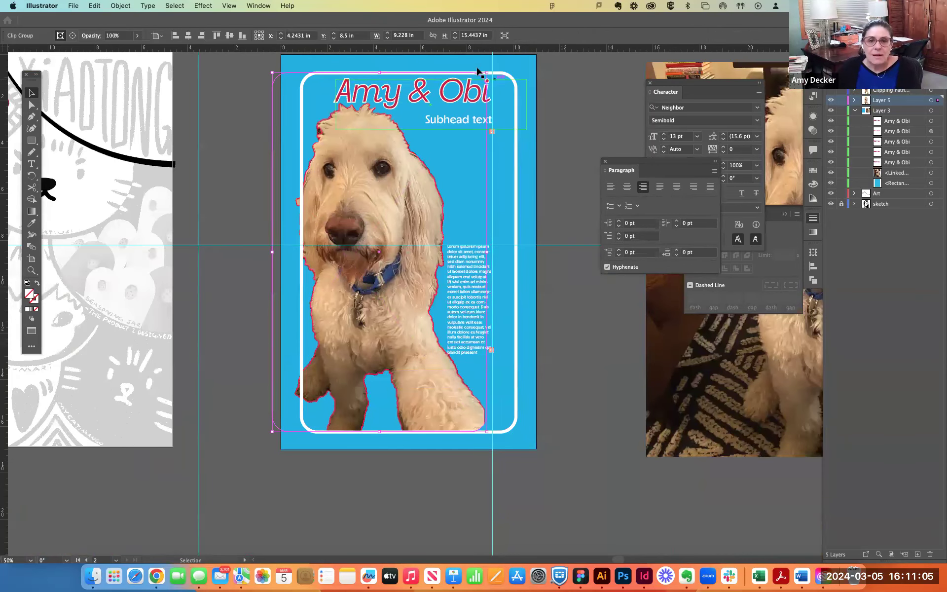
{"action": "left_click_drag", "start_coordinate": [487, 73], "coordinate": [478, 78]}
{"action": "left_click", "coordinate": [573, 173]}
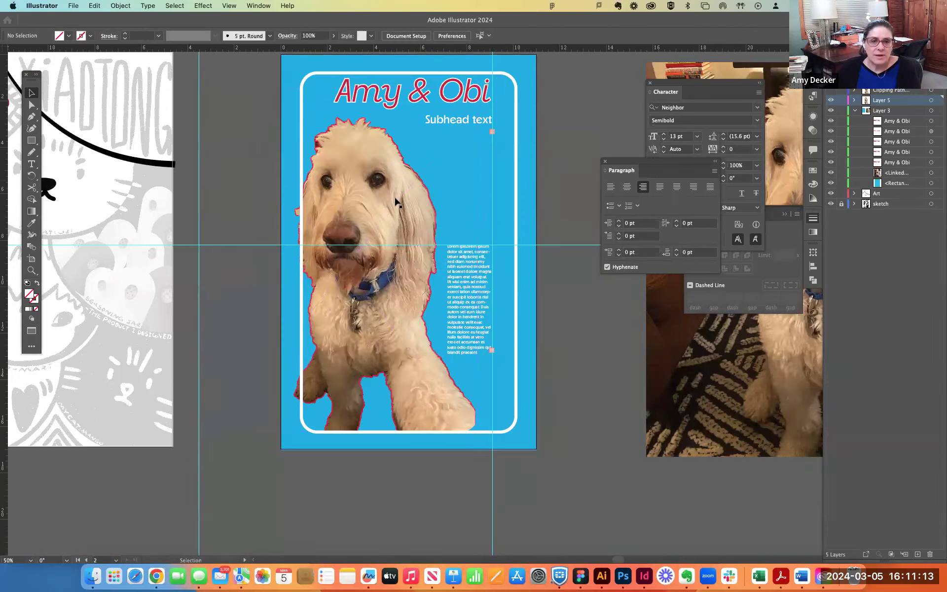
{"action": "left_click_drag", "start_coordinate": [386, 201], "coordinate": [386, 200]}
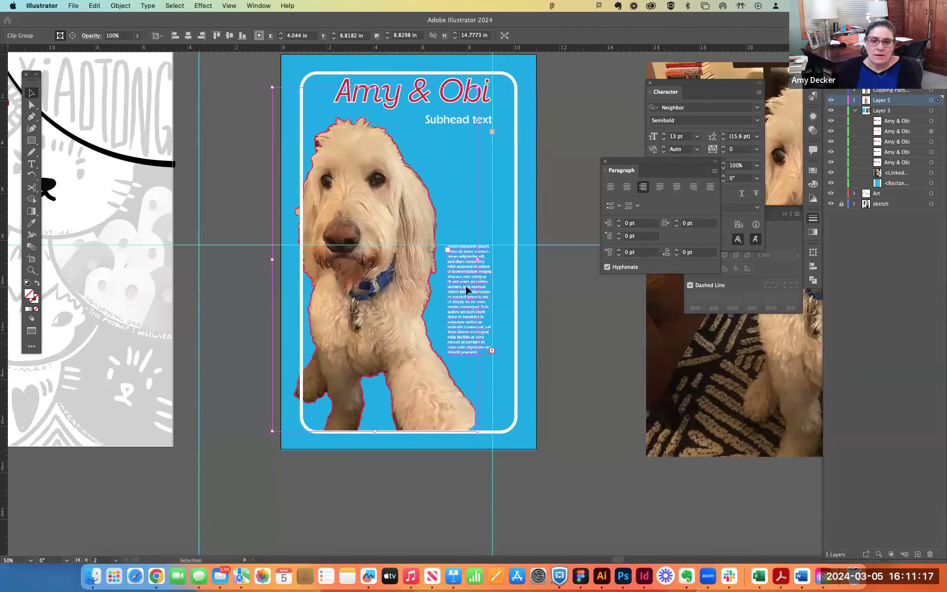
{"action": "left_click", "coordinate": [571, 303]}
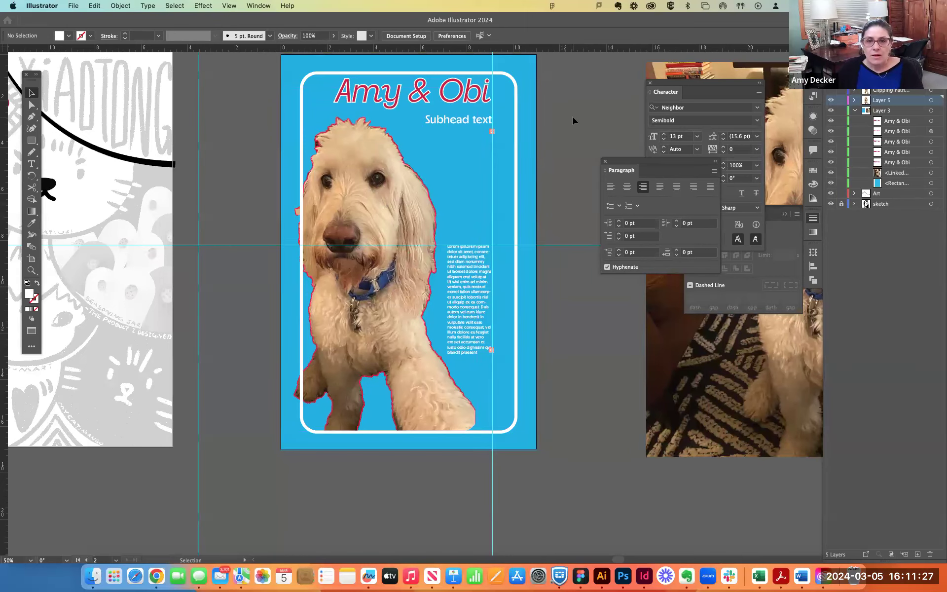
- Add a second vertical ruler guide at the left edge of the headline "Amy & Obi"
{"action": "left_click_drag", "start_coordinate": [572, 120], "coordinate": [551, 134]}
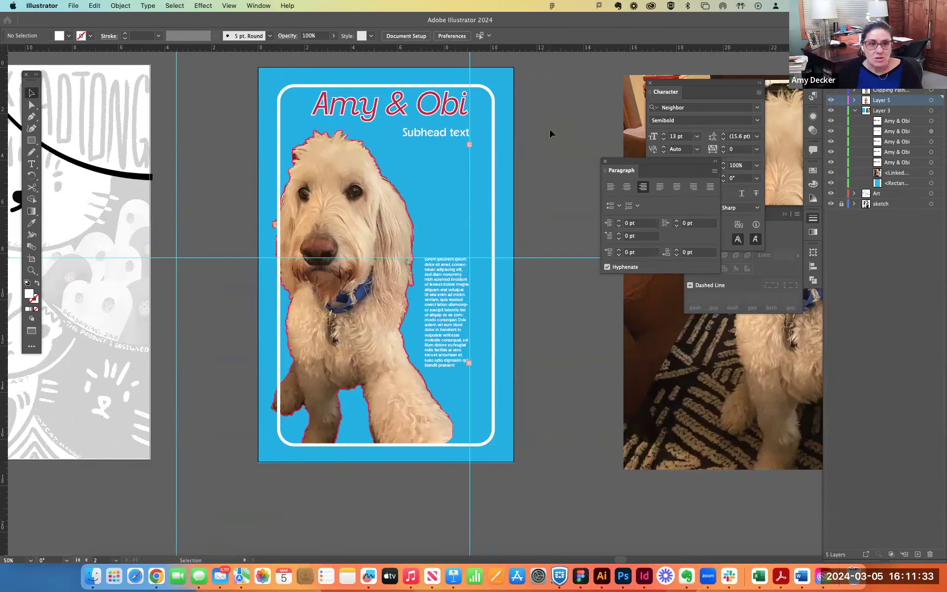
{"action": "left_click", "coordinate": [42, 7]}
{"action": "left_click", "coordinate": [47, 5]}
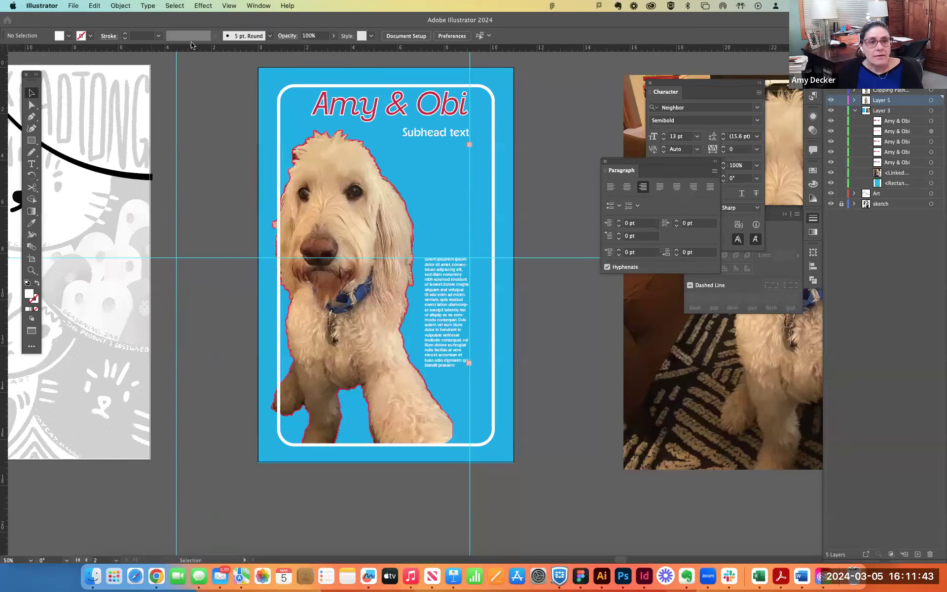
{"action": "left_click", "coordinate": [55, 70]}
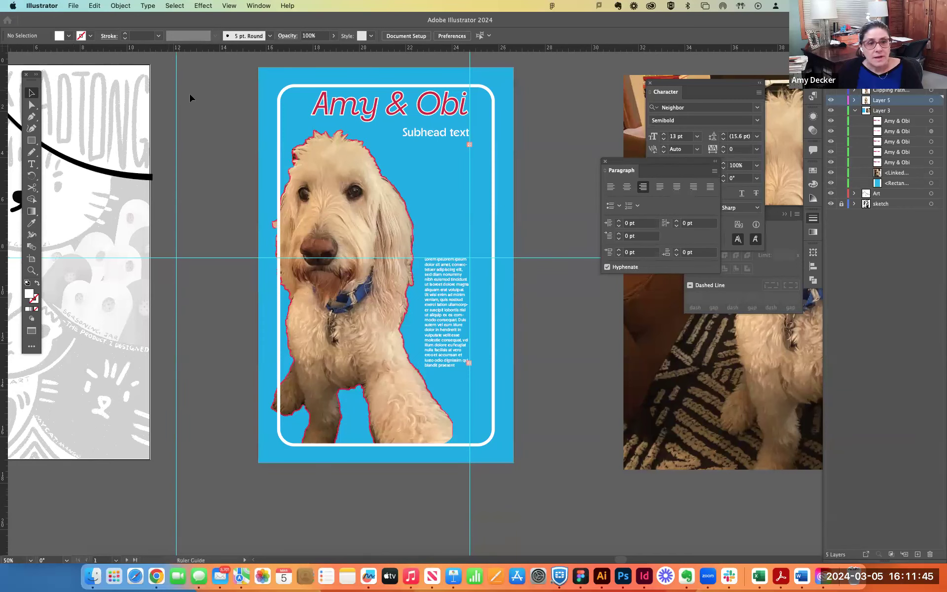
{"action": "left_click_drag", "start_coordinate": [250, 106], "coordinate": [312, 112]}
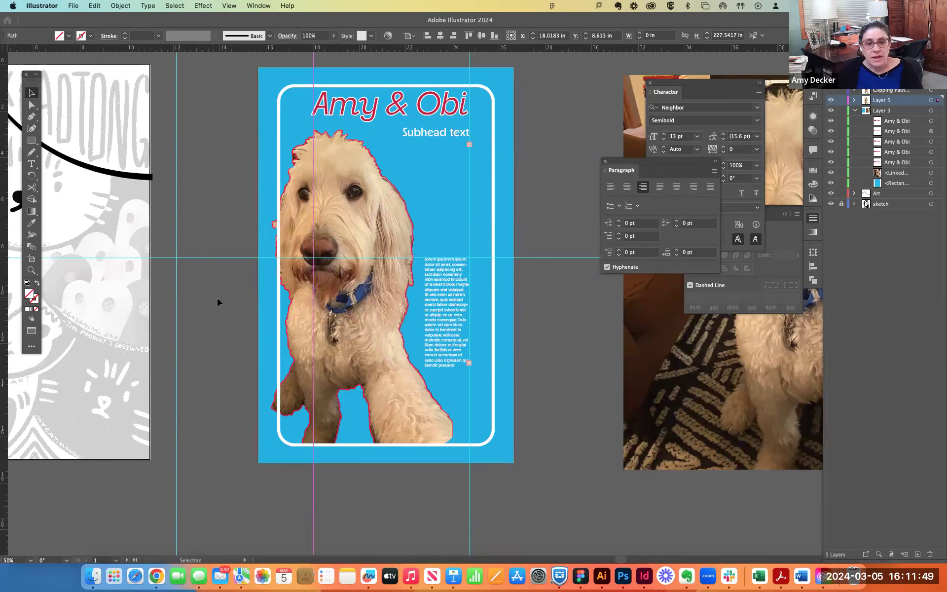
- Add a horizontal ruler guide along the headline's baseline at about Y 2.08 in and a second one just below the subhead's baseline
{"action": "left_click", "coordinate": [175, 302]}
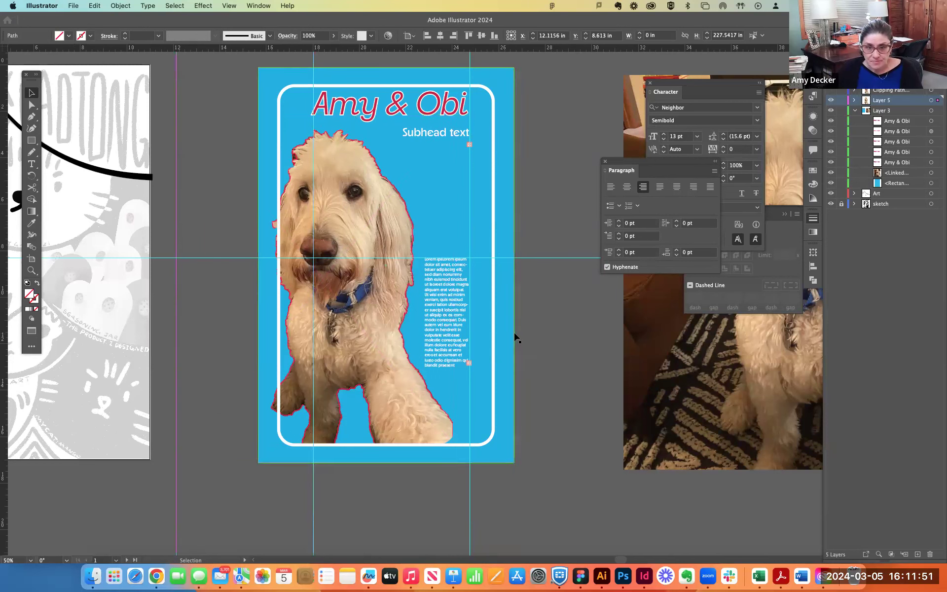
{"action": "left_click", "coordinate": [497, 114]}
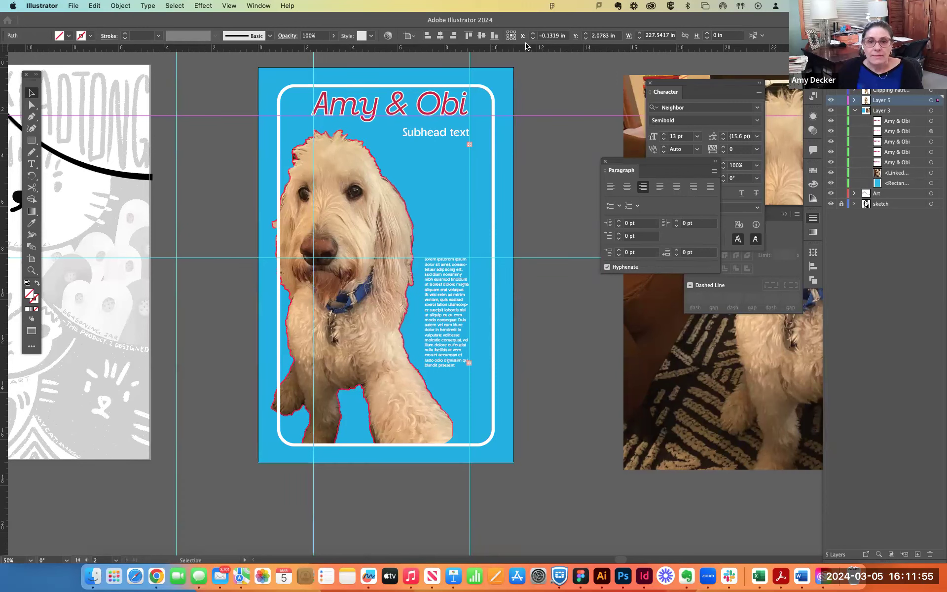
{"action": "left_click_drag", "start_coordinate": [517, 115], "coordinate": [515, 138]}
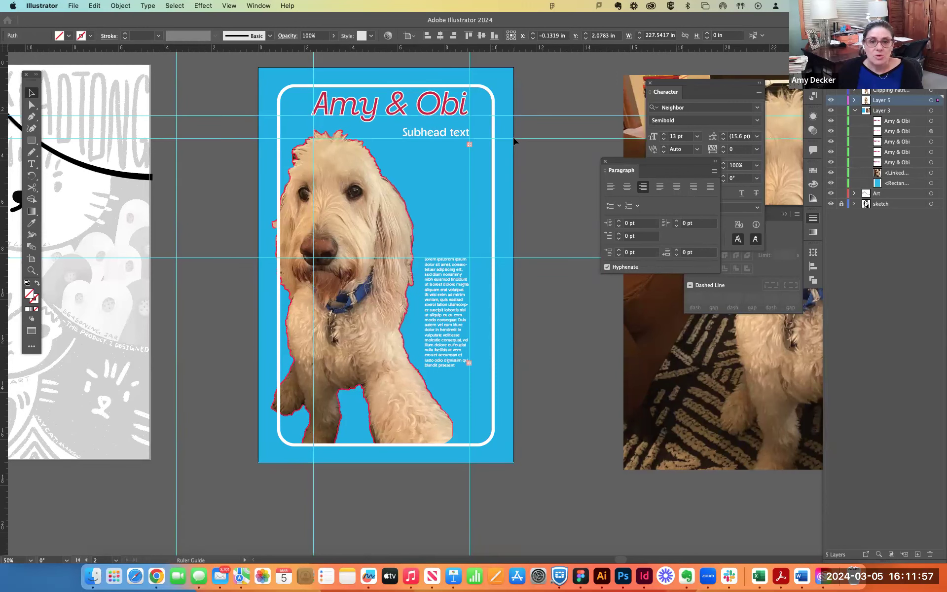
{"action": "left_click", "coordinate": [536, 181]}
- Select the subhead's text frame up close and move the Paragraph panel clear of the headline area
{"action": "scroll", "coordinate": [416, 151], "scroll_direction": "up", "scroll_amount": 3}
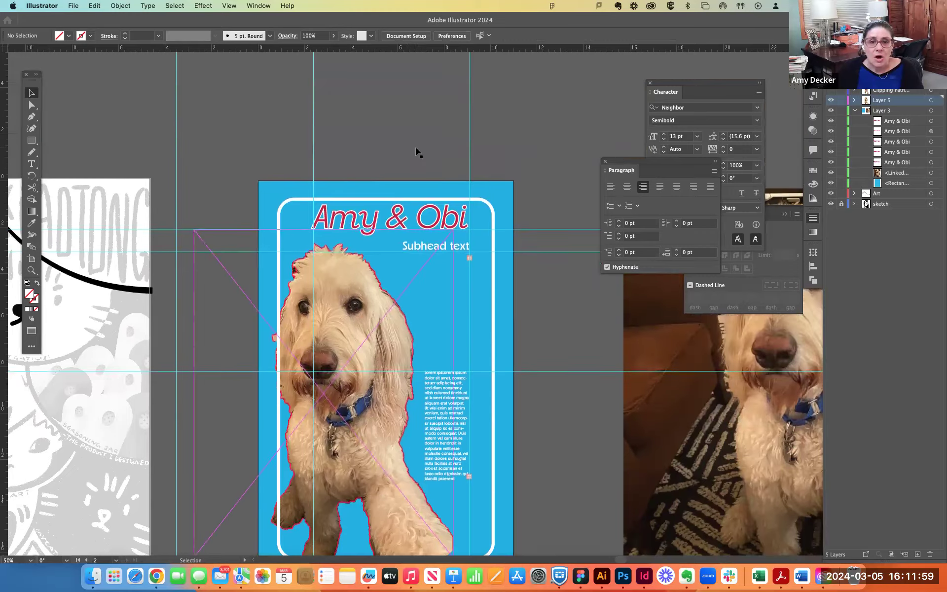
{"action": "scroll", "coordinate": [416, 150], "scroll_direction": "down", "scroll_amount": 1}
{"action": "key", "text": "super+equal"}
{"action": "key", "text": "super+equal"}
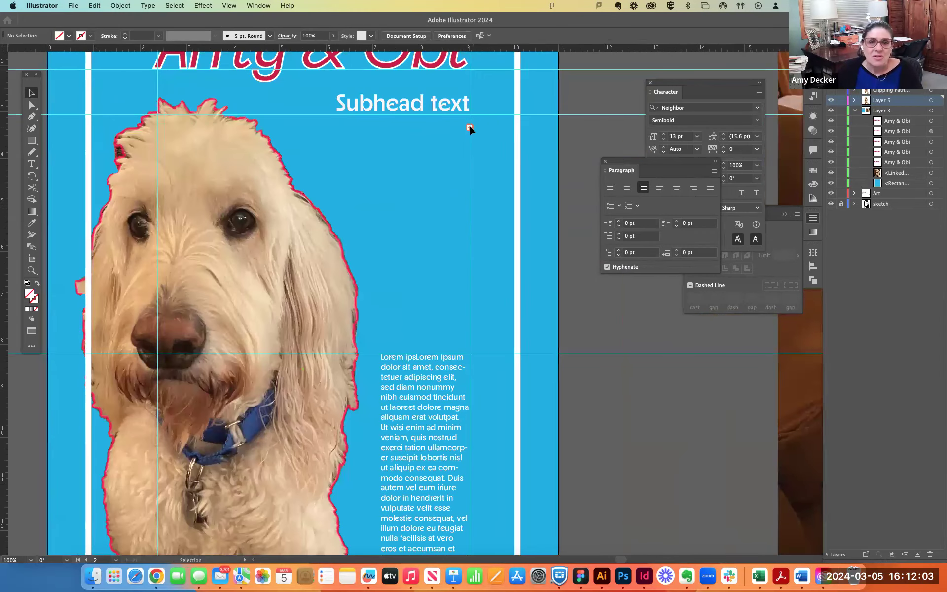
{"action": "left_click", "coordinate": [471, 130]}
{"action": "left_click", "coordinate": [474, 132]}
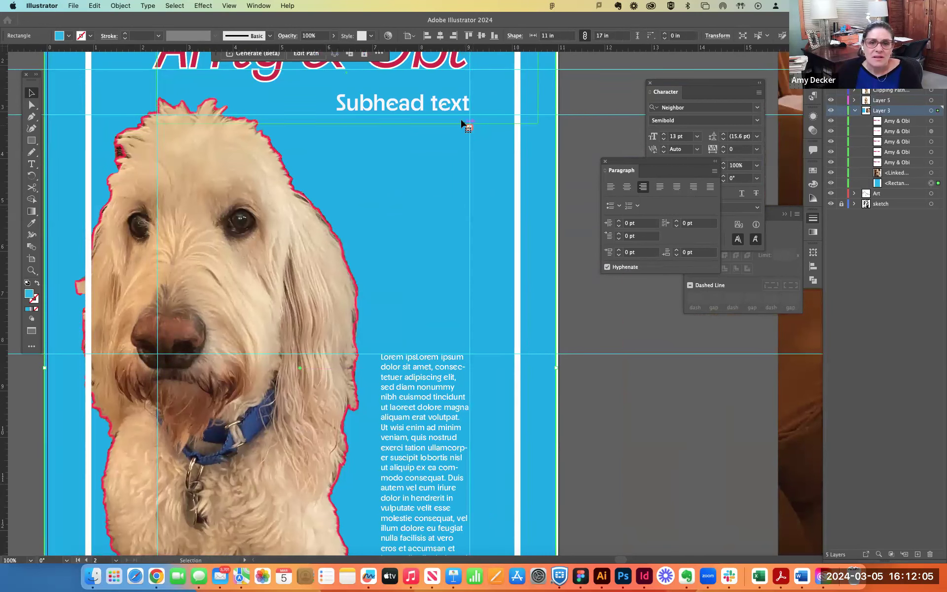
{"action": "left_click", "coordinate": [453, 105]}
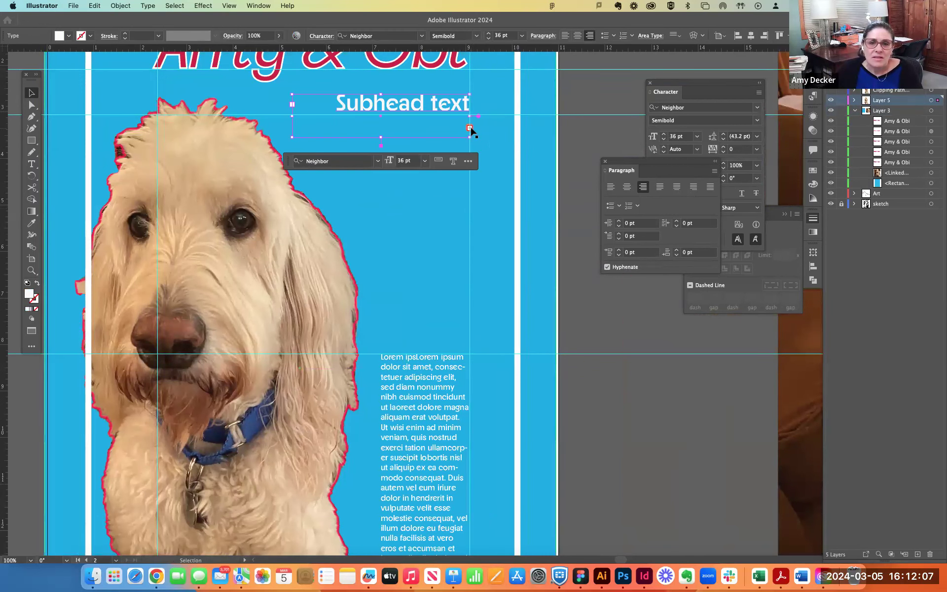
{"action": "key", "text": "a"}
{"action": "key", "text": "super+equal"}
{"action": "mouse_move", "coordinate": [620, 162]}
{"action": "left_mouse_down"}
{"action": "mouse_move", "coordinate": [733, 178]}
{"action": "mouse_move", "coordinate": [722, 302]}
{"action": "mouse_move", "coordinate": [705, 366]}
{"action": "left_mouse_up"}
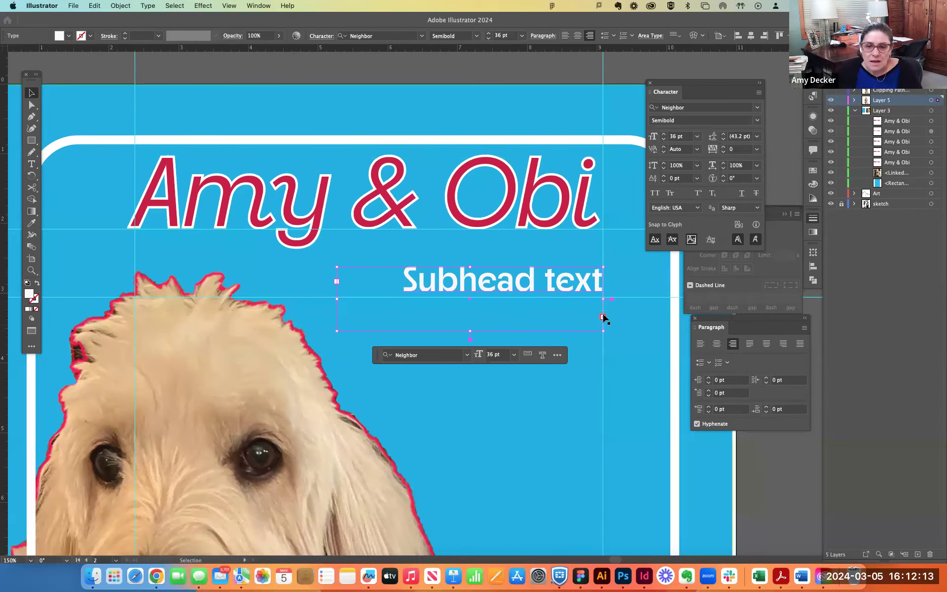
- Resize the subhead's text frame until "Subhead text here" fits on one line, and lower it so its baseline rests on the second horizontal guide
{"action": "mouse_move", "coordinate": [470, 331]}
{"action": "left_mouse_down"}
{"action": "mouse_move", "coordinate": [466, 373]}
{"action": "mouse_move", "coordinate": [482, 318]}
{"action": "left_mouse_up"}
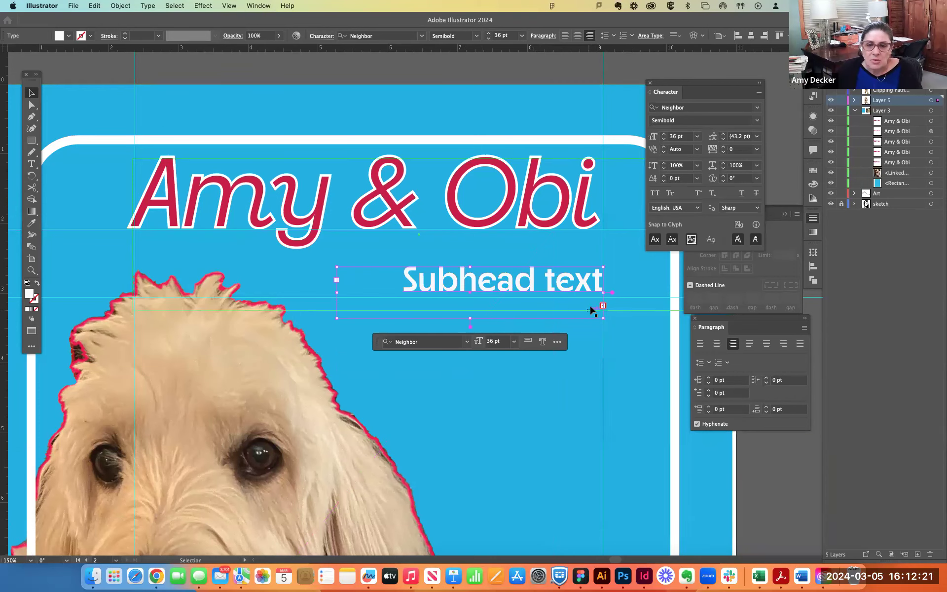
{"action": "key", "text": "super+equal"}
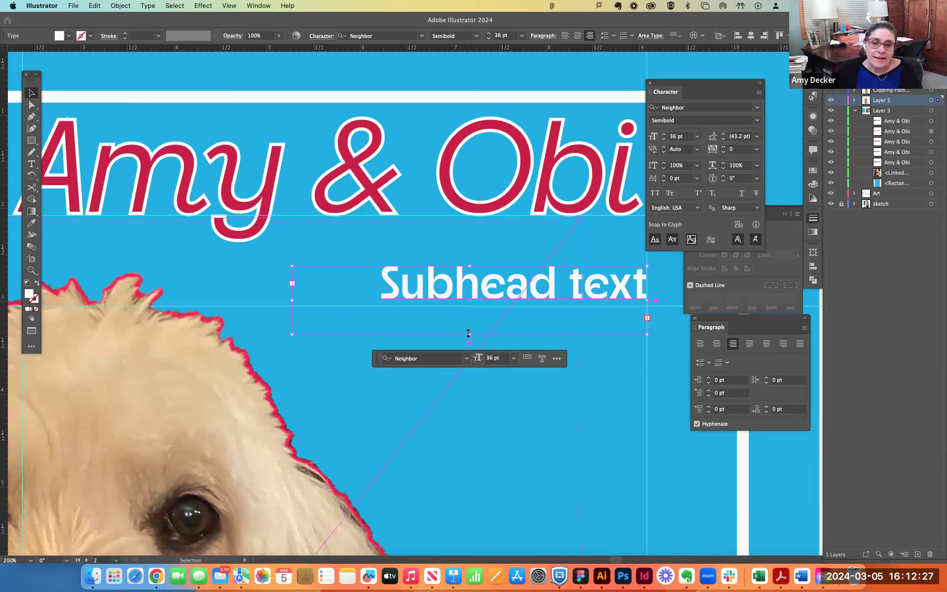
{"action": "left_click_drag", "start_coordinate": [468, 334], "coordinate": [457, 371]}
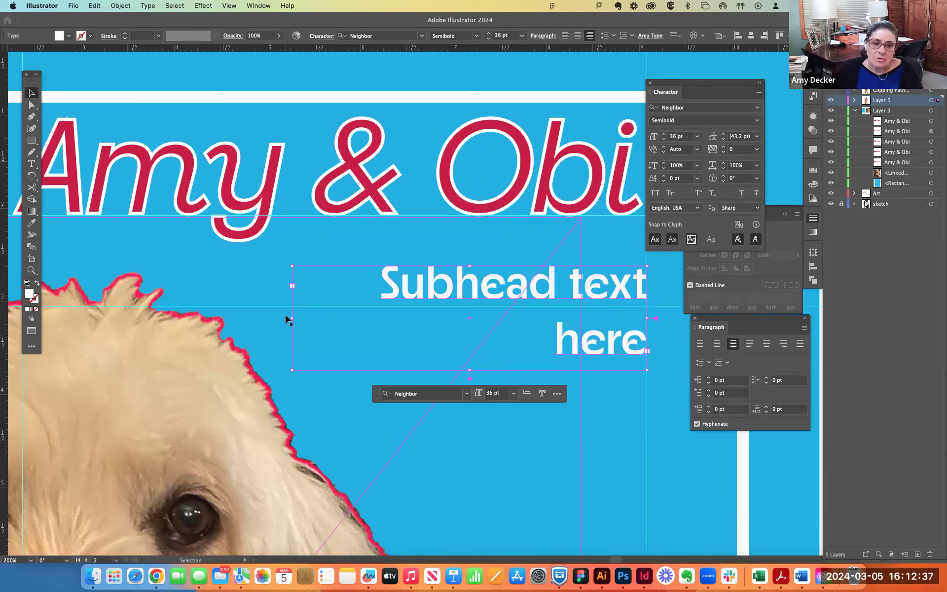
{"action": "left_click_drag", "start_coordinate": [292, 318], "coordinate": [209, 319]}
{"action": "mouse_move", "coordinate": [587, 292]}
{"action": "left_mouse_down"}
{"action": "mouse_move", "coordinate": [613, 296]}
{"action": "mouse_move", "coordinate": [590, 300]}
{"action": "left_mouse_up"}
- Nudge the blue background rectangle slightly to the right so its edges line up with the artboard, and deselect it
{"action": "left_click", "coordinate": [595, 389]}
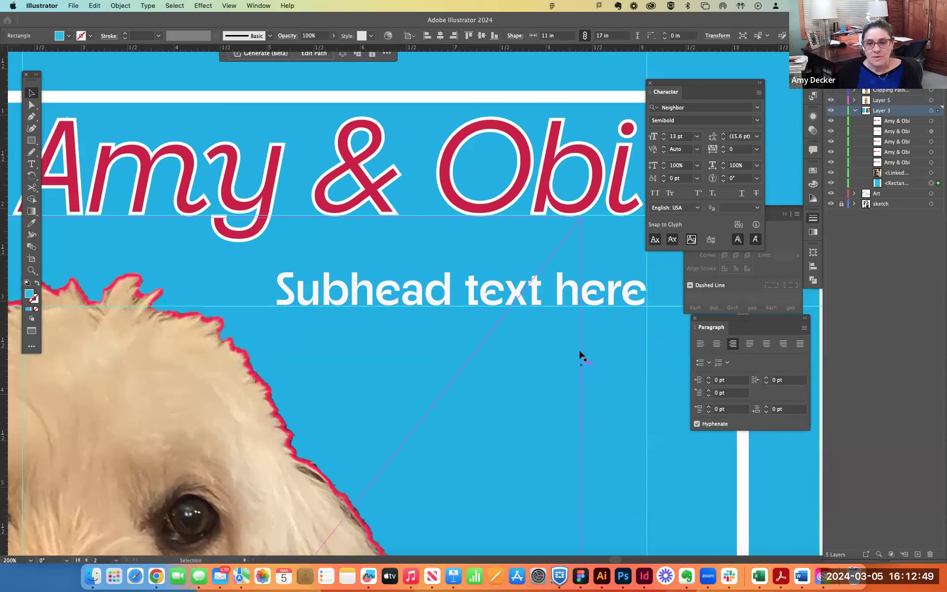
{"action": "key", "text": "super+minus"}
{"action": "key", "text": "super+minus"}
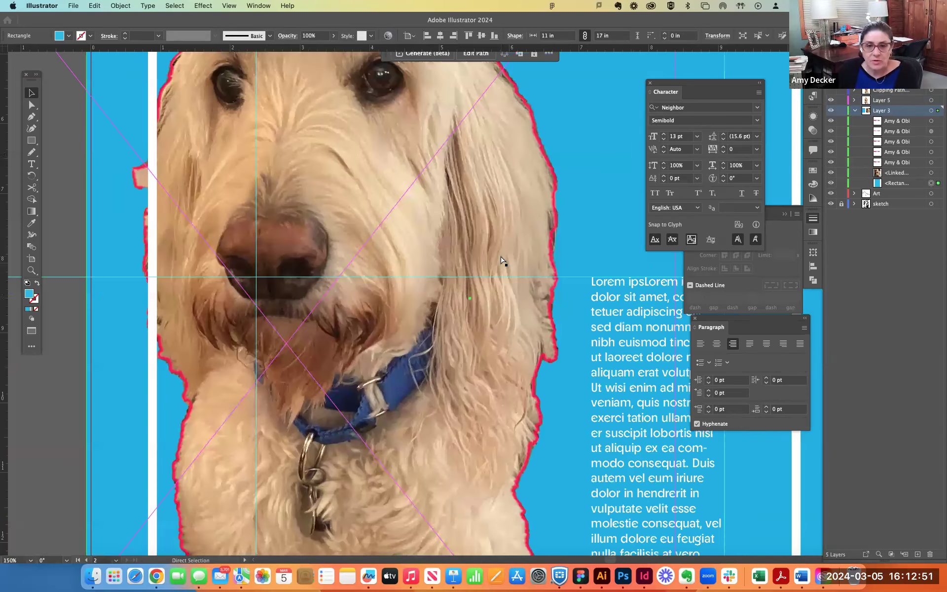
{"action": "left_click_drag", "start_coordinate": [561, 214], "coordinate": [473, 368]}
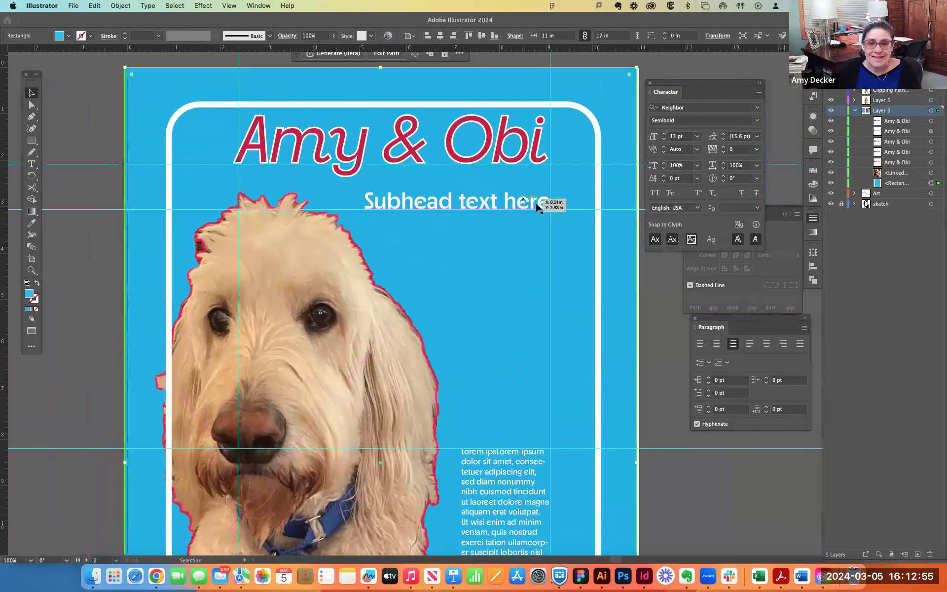
{"action": "left_click", "coordinate": [654, 293]}
{"action": "left_click_drag", "start_coordinate": [623, 296], "coordinate": [626, 297]}
{"action": "left_click", "coordinate": [662, 315]}
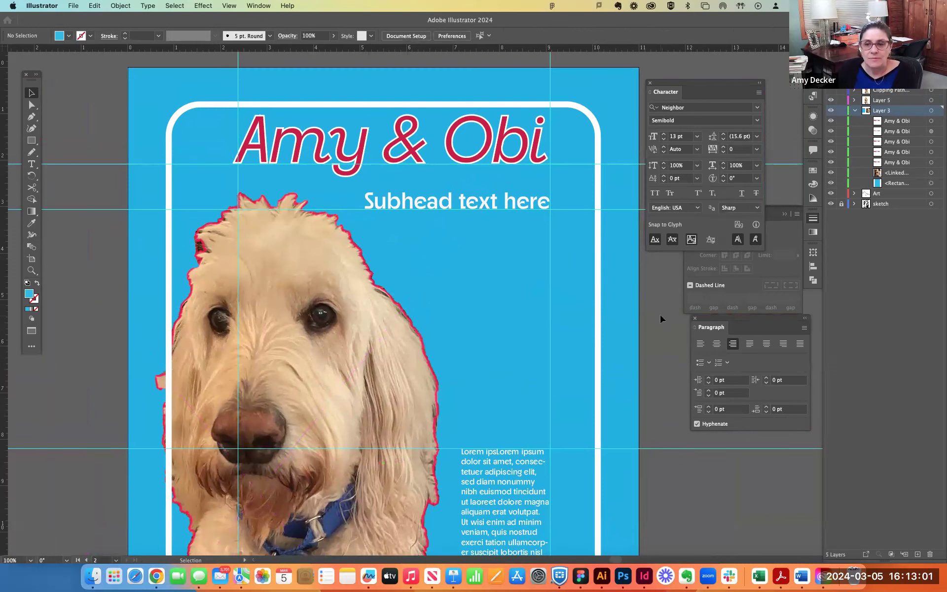
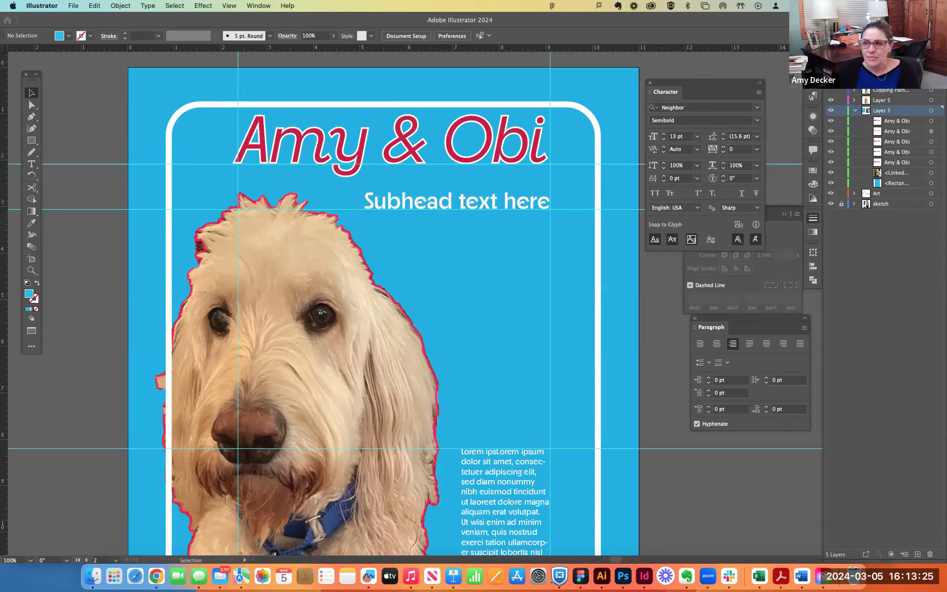
{"action": "left_click", "coordinate": [540, 156]}
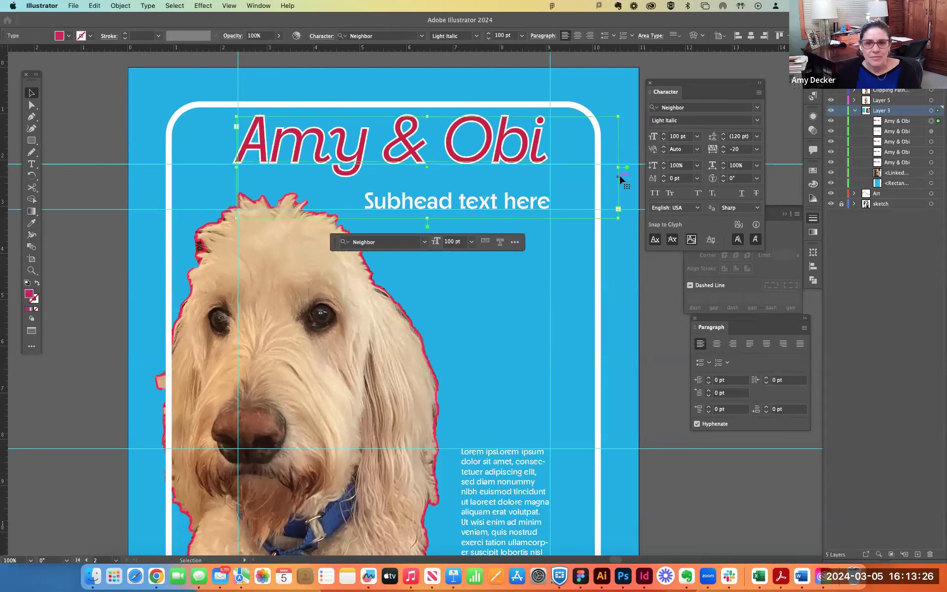
{"action": "left_click", "coordinate": [625, 242]}
{"action": "key", "text": "a"}
{"action": "key", "text": "v"}
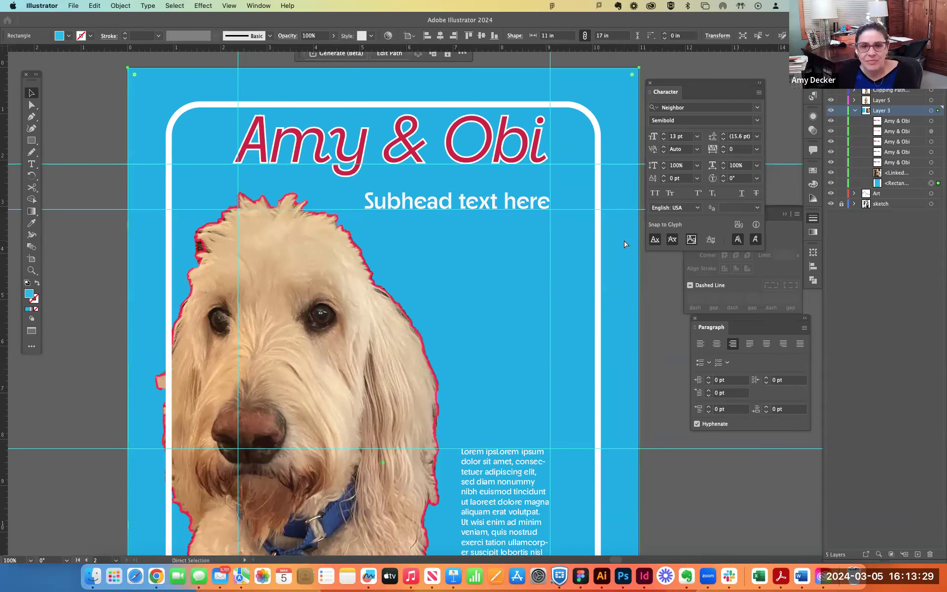
{"action": "key", "text": "super+minus"}
{"action": "left_click", "coordinate": [208, 188]}
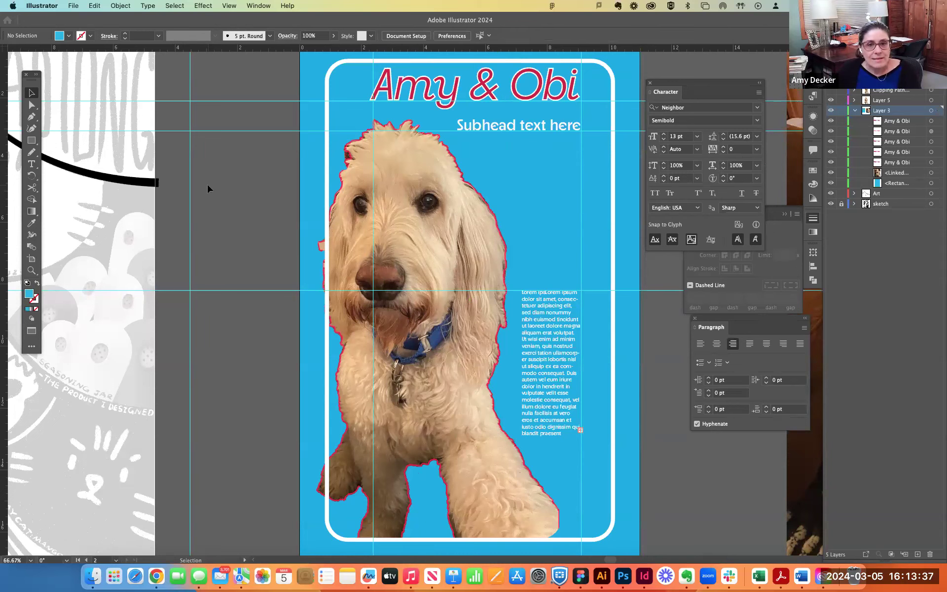
{"action": "key", "text": "super+minus"}
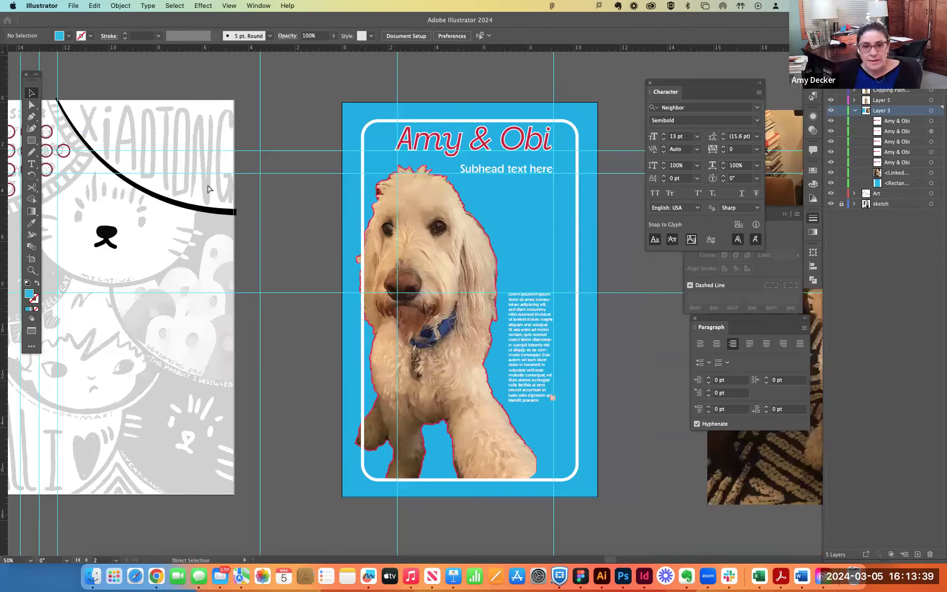
{"action": "scroll", "coordinate": [296, 116], "scroll_direction": "right", "scroll_amount": 5}
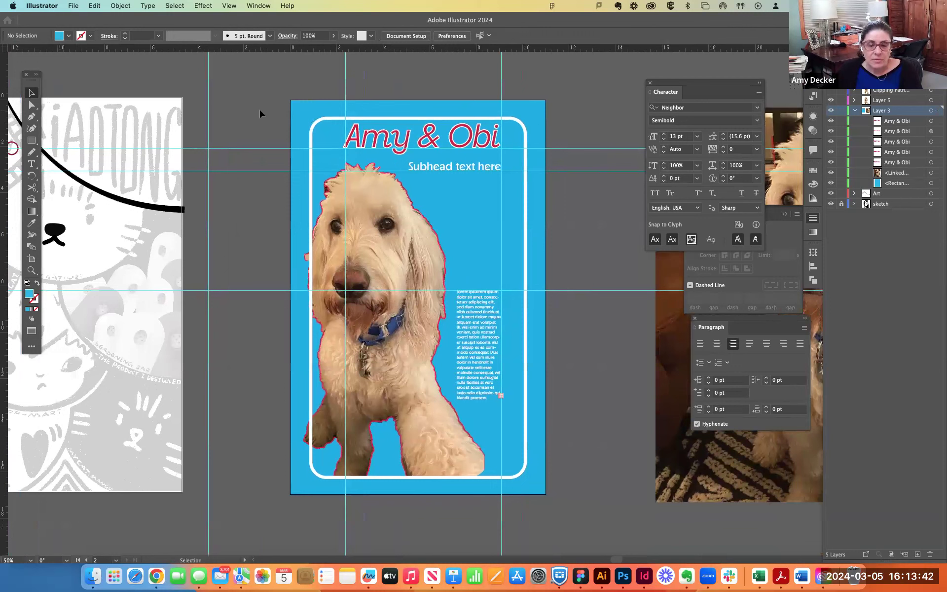
{"action": "left_click", "coordinate": [122, 6]}
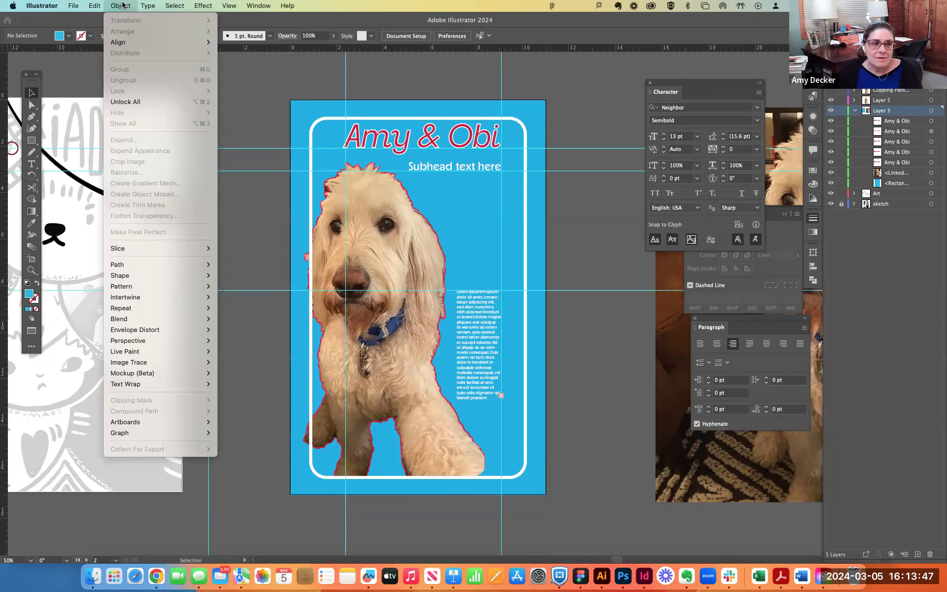
{"action": "left_click", "coordinate": [121, 5]}
{"action": "left_click", "coordinate": [32, 105]}
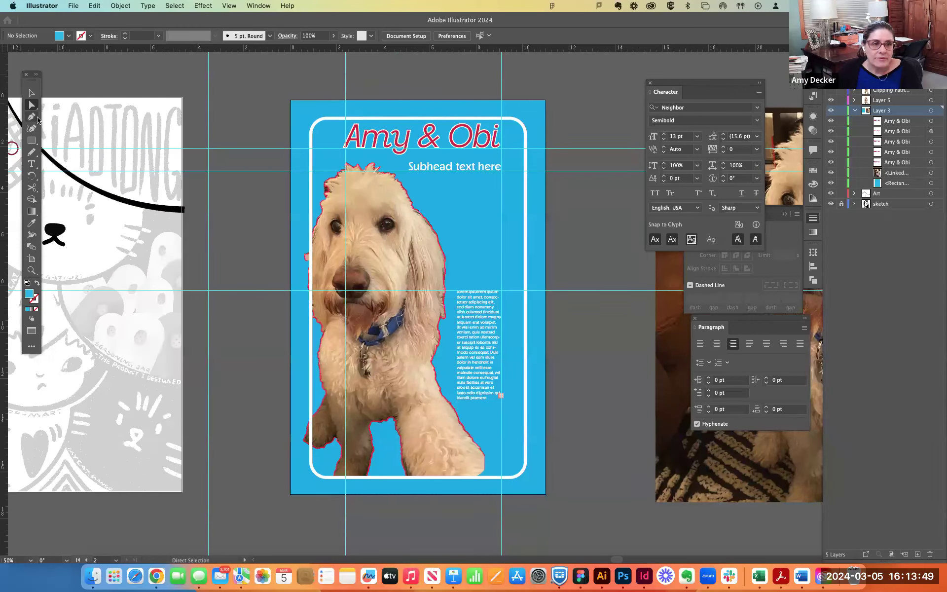
{"action": "left_click", "coordinate": [35, 142]}
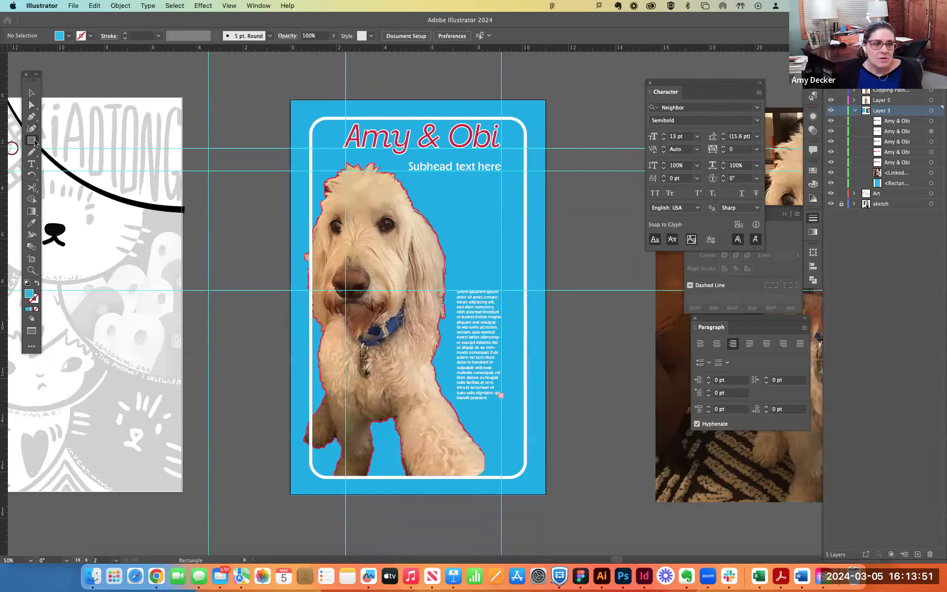
{"action": "left_click", "coordinate": [31, 152]}
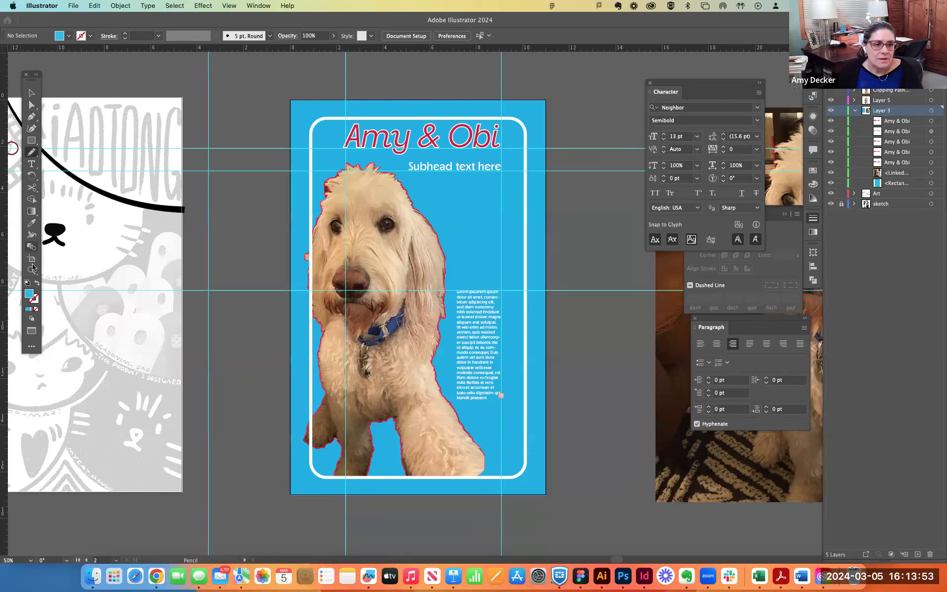
- Try the Rectangular Grid tool by drawing a grid about 11 in wide and 16.86 in high over the poster, and delete it
{"action": "left_click", "coordinate": [31, 347]}
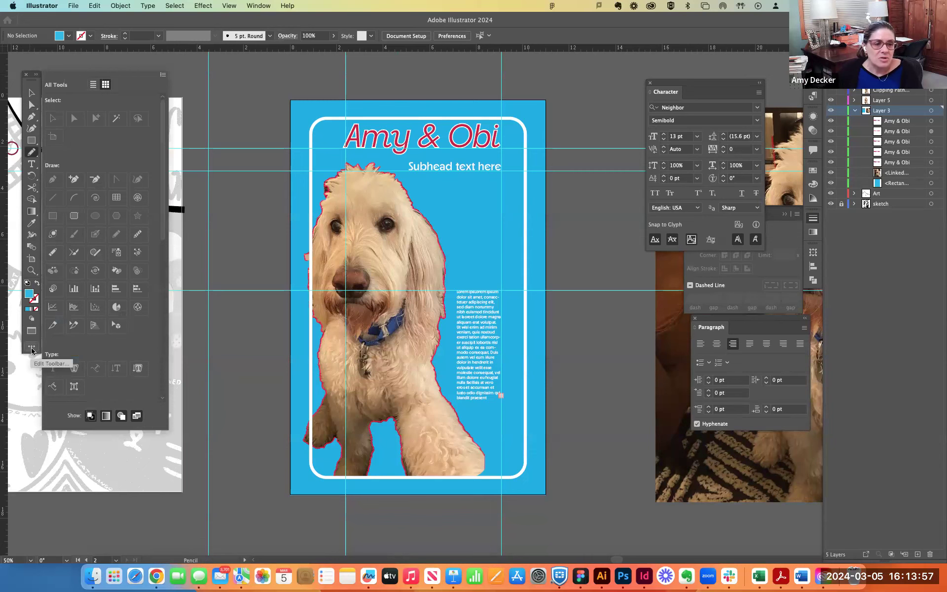
{"action": "left_click", "coordinate": [117, 200]}
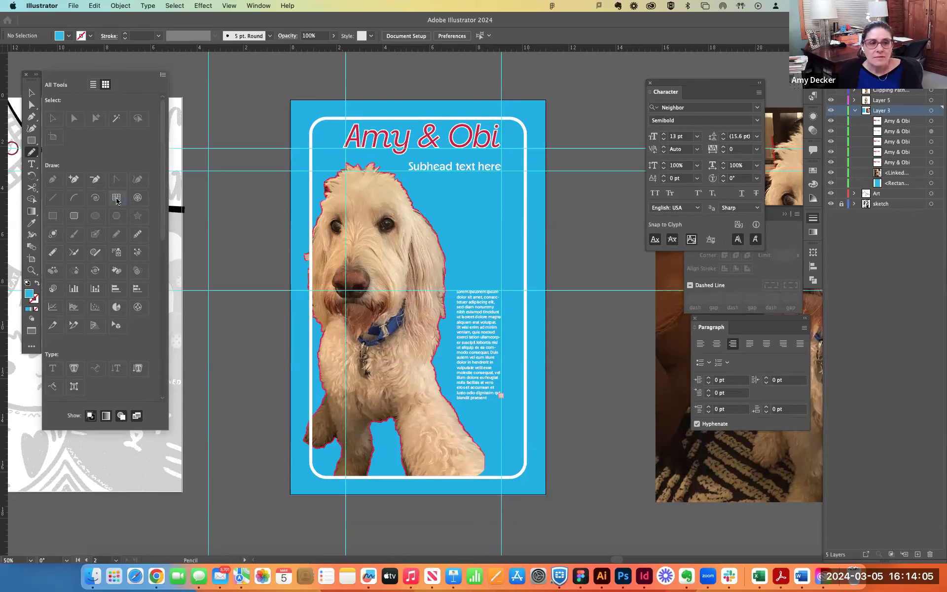
{"action": "left_click", "coordinate": [34, 156]}
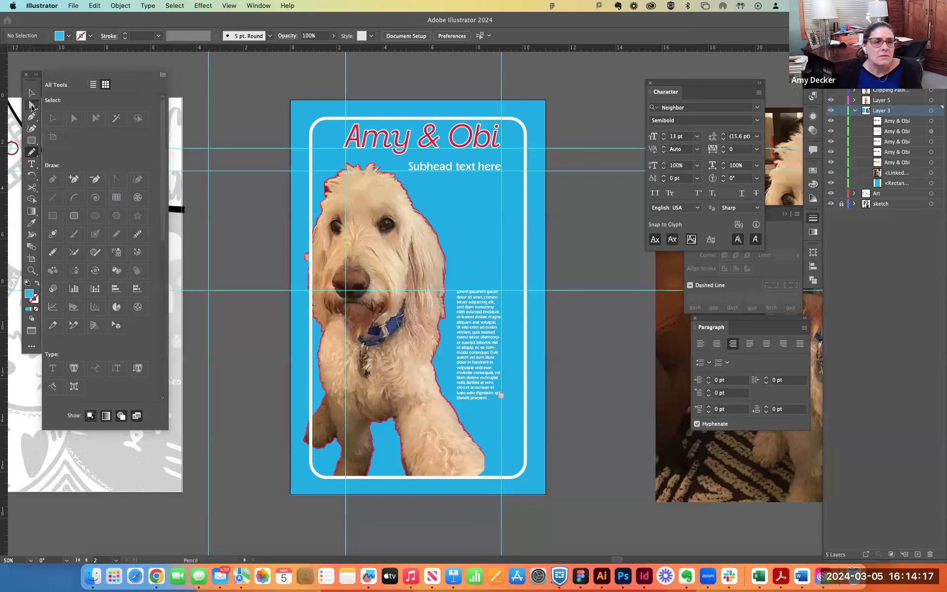
{"action": "left_click", "coordinate": [33, 93]}
{"action": "left_click", "coordinate": [32, 105]}
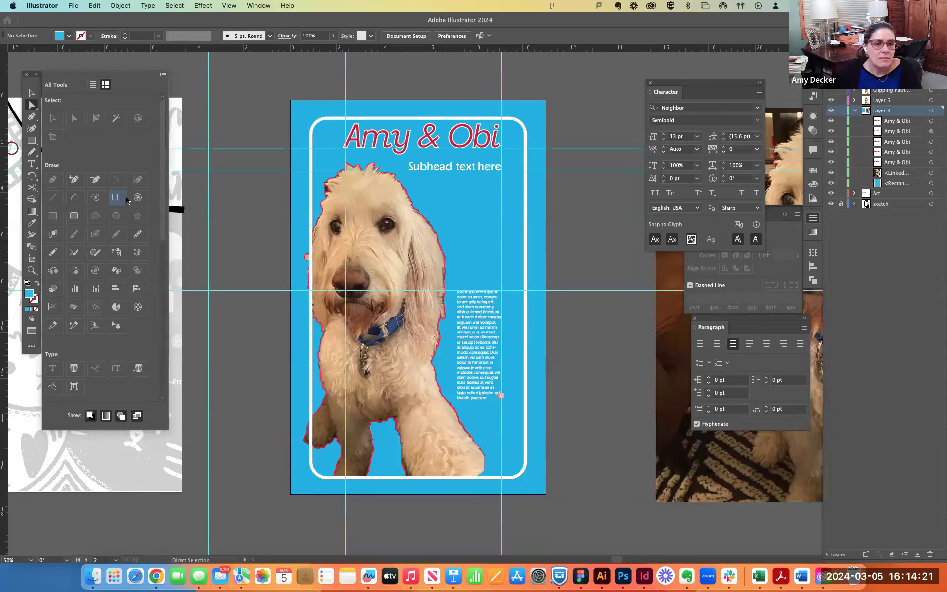
{"action": "left_click", "coordinate": [268, 198]}
{"action": "left_click_drag", "start_coordinate": [242, 192], "coordinate": [278, 246]}
{"action": "key", "text": "super+z"}
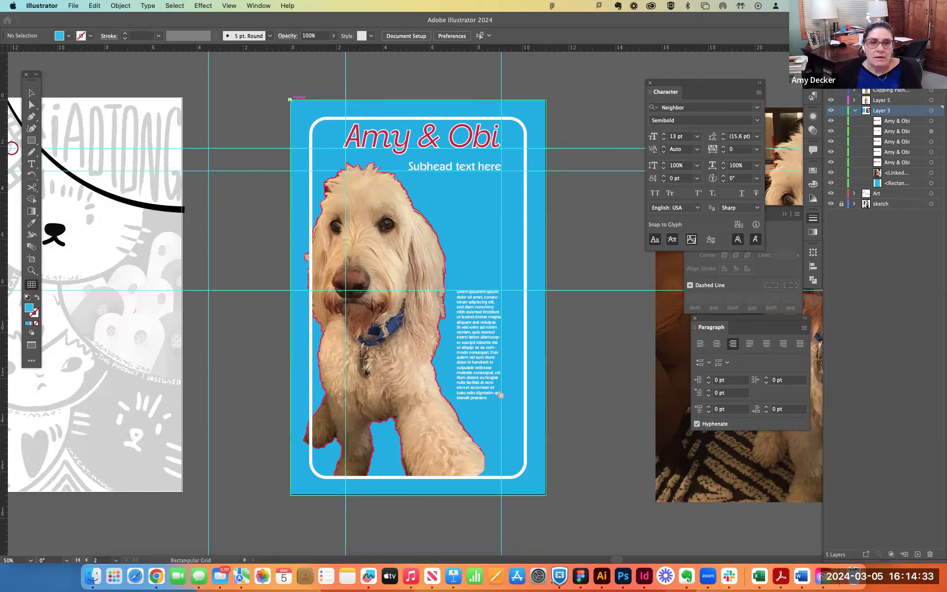
{"action": "left_click_drag", "start_coordinate": [290, 99], "coordinate": [544, 491]}
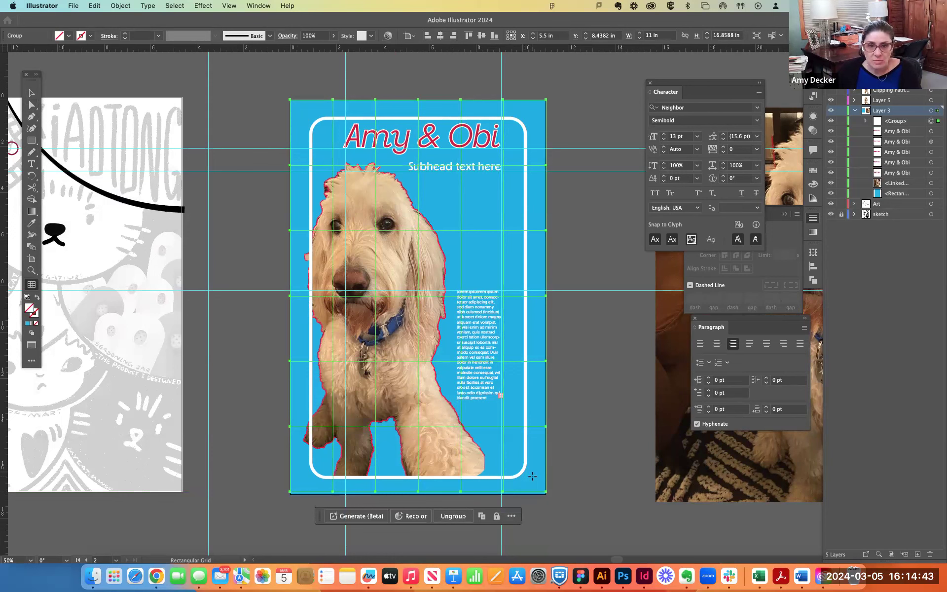
{"action": "key", "text": "Delete"}
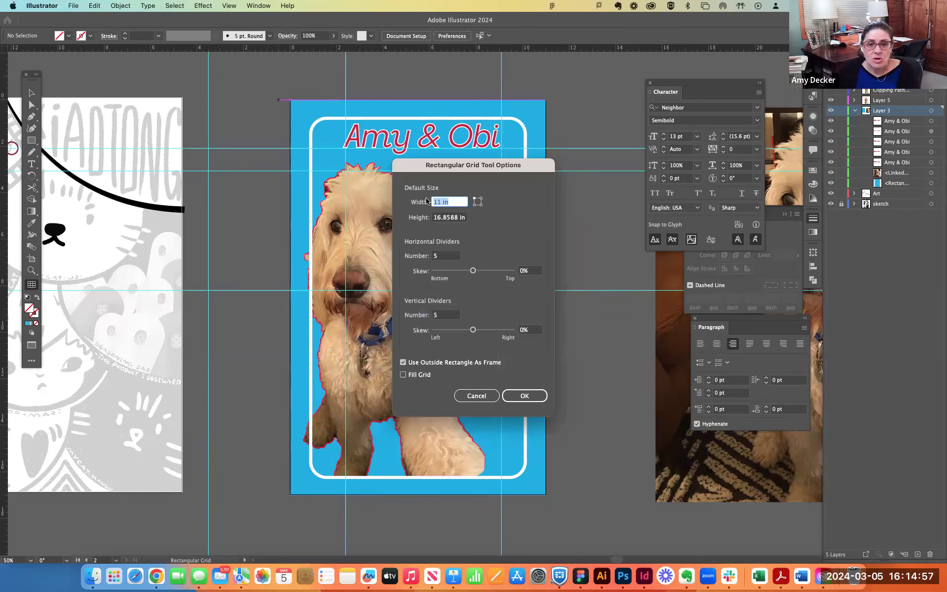
- Create an 11 by 17 in rectangular grid over the poster with 11 horizontal and 17 vertical dividers
{"action": "double_click", "coordinate": [447, 217]}
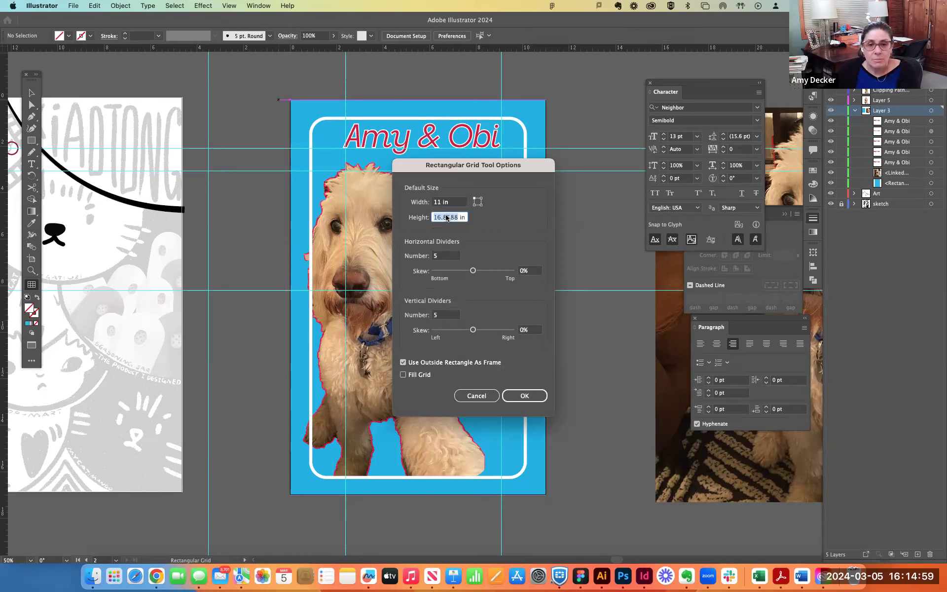
{"action": "type", "text": "17"}
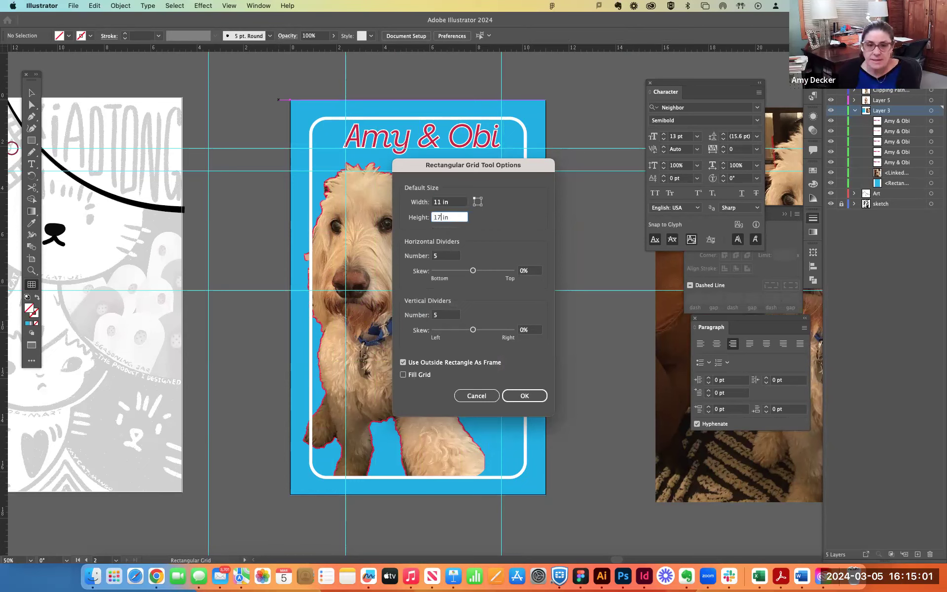
{"action": "key", "text": "Tab"}
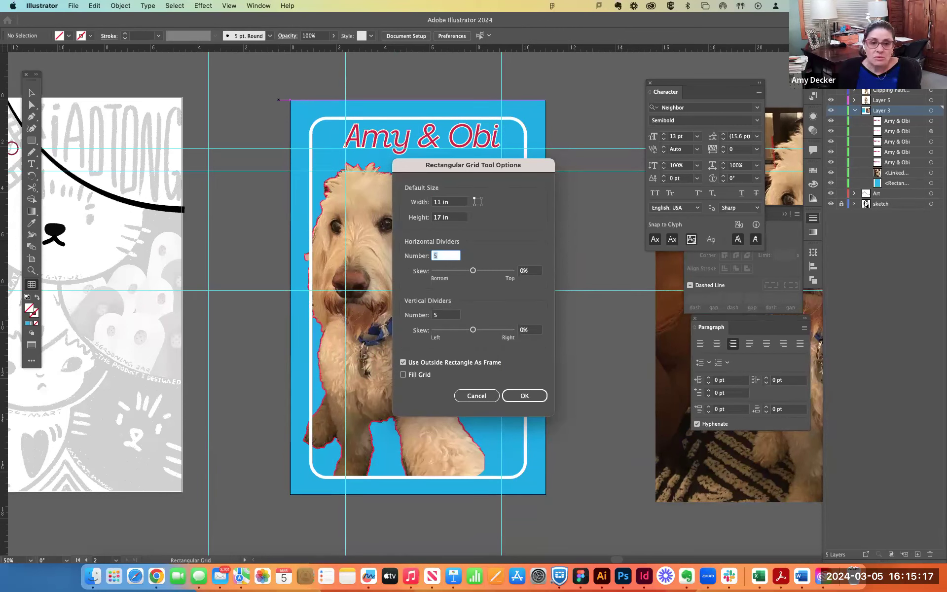
{"action": "key", "text": "Tab"}
{"action": "key", "text": "Tab"}
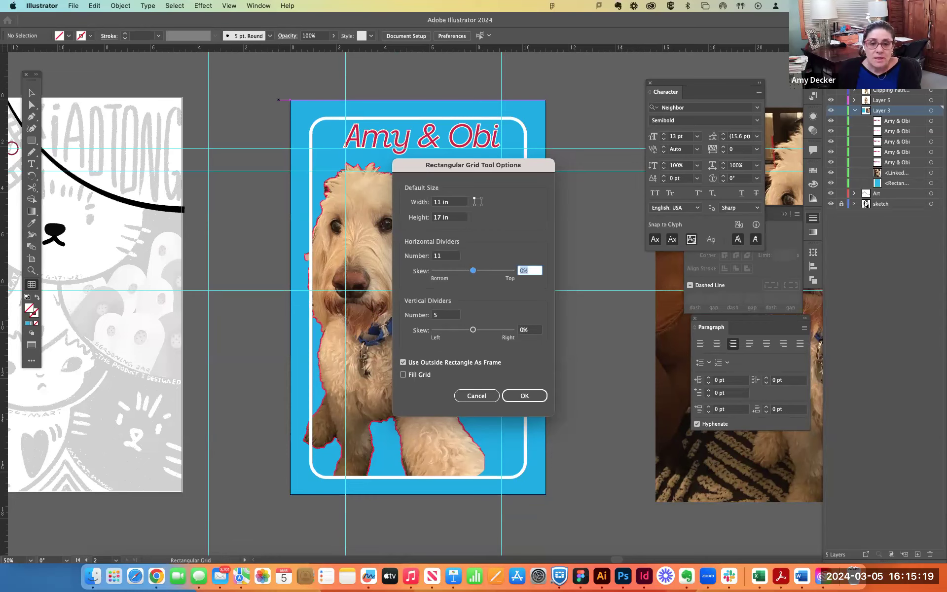
{"action": "type", "text": "17"}
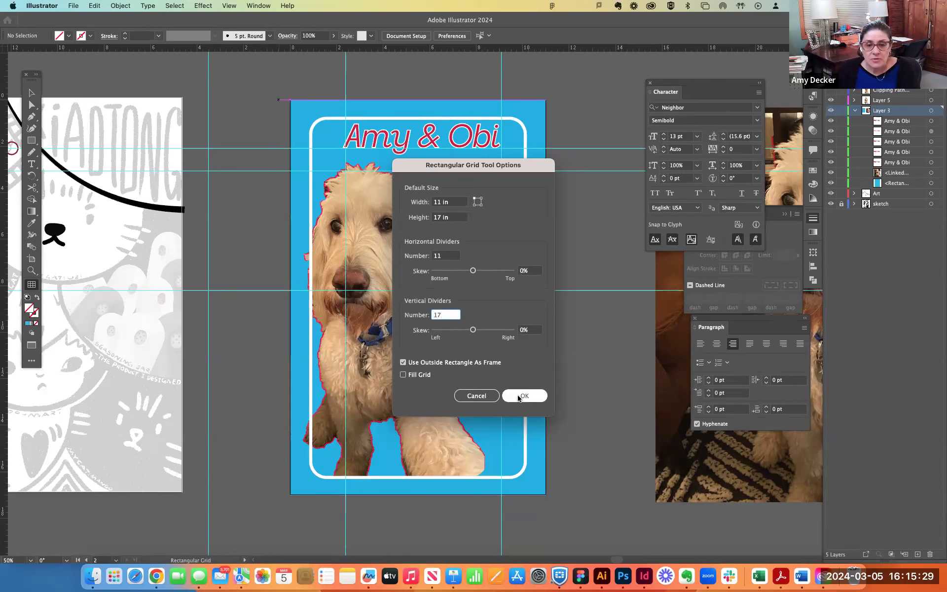
{"action": "left_click", "coordinate": [525, 396]}
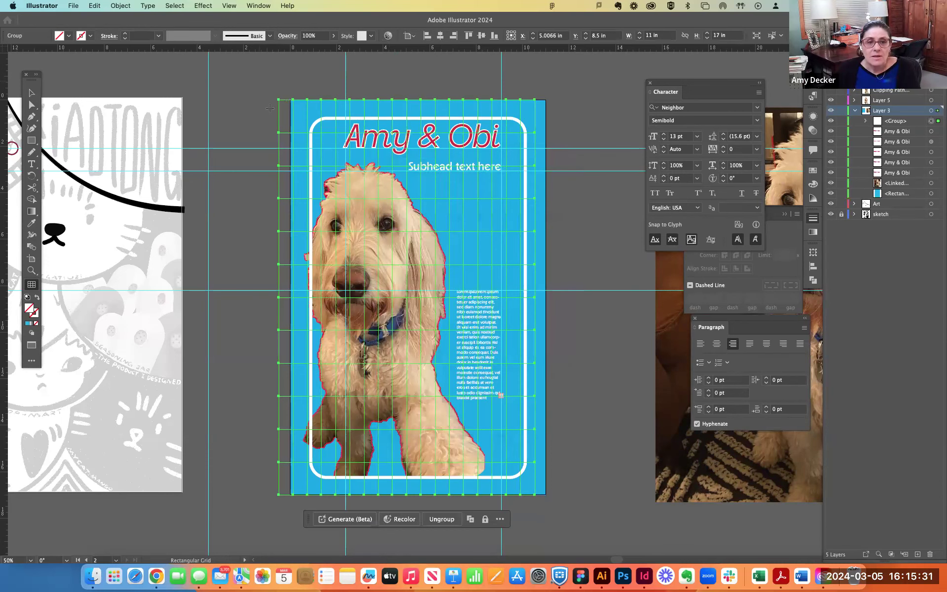
- Shift the grid so its edges line up with the artboard, and delete it
{"action": "key", "text": "v"}
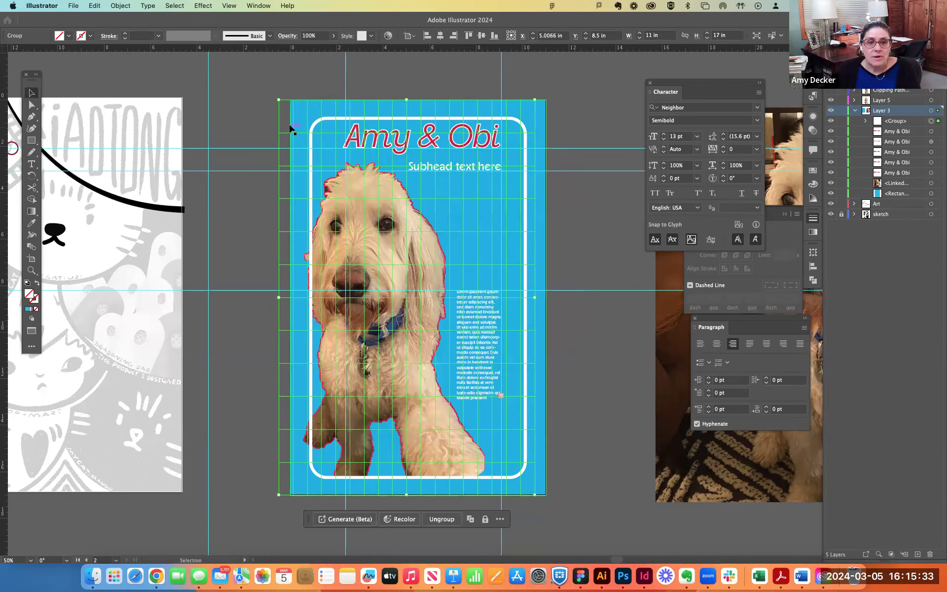
{"action": "left_click_drag", "start_coordinate": [289, 134], "coordinate": [296, 133]}
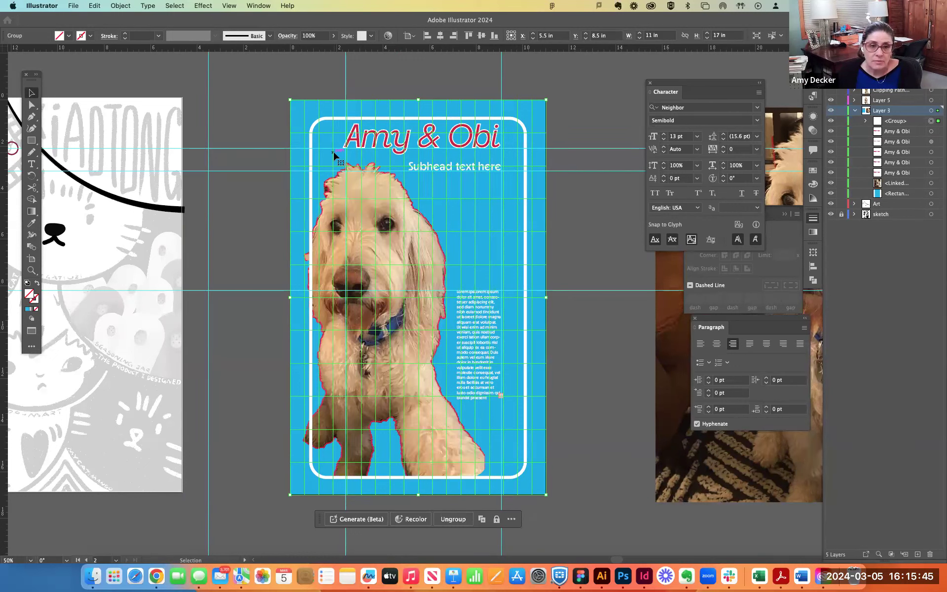
{"action": "key", "text": "Delete"}
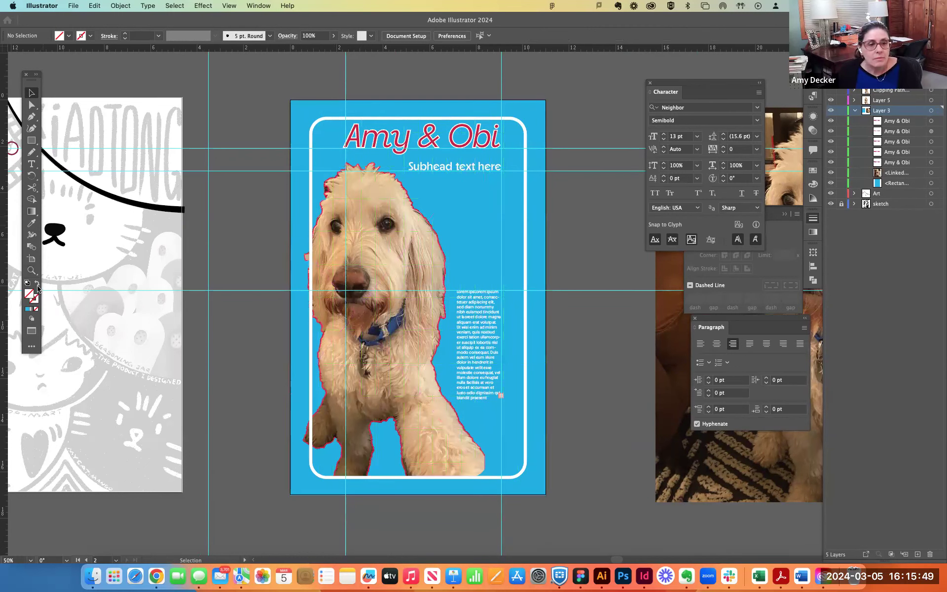
- Start a new grid with the Rectangular Grid tool's options and set its width to 11 in
{"action": "left_click", "coordinate": [33, 348]}
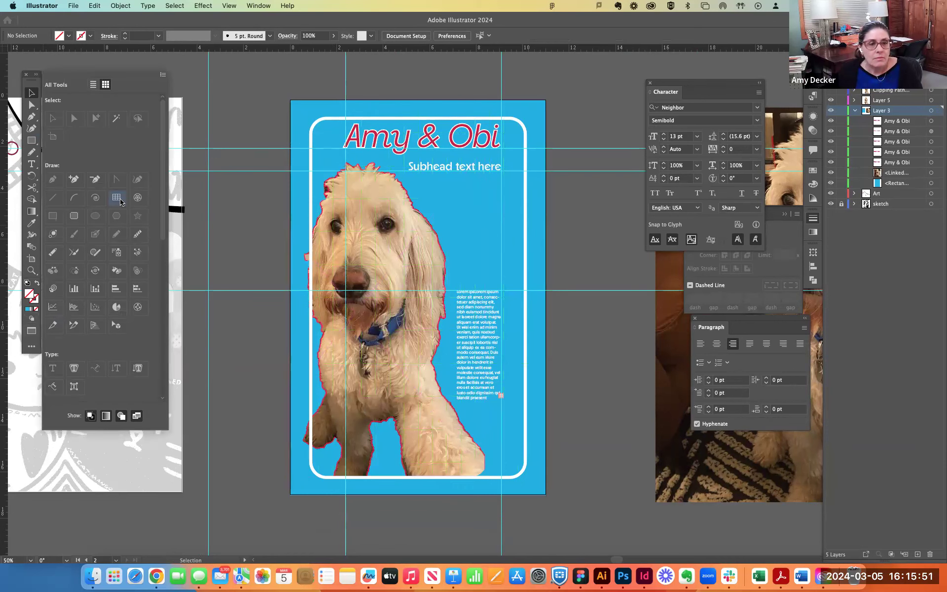
{"action": "left_click", "coordinate": [121, 200]}
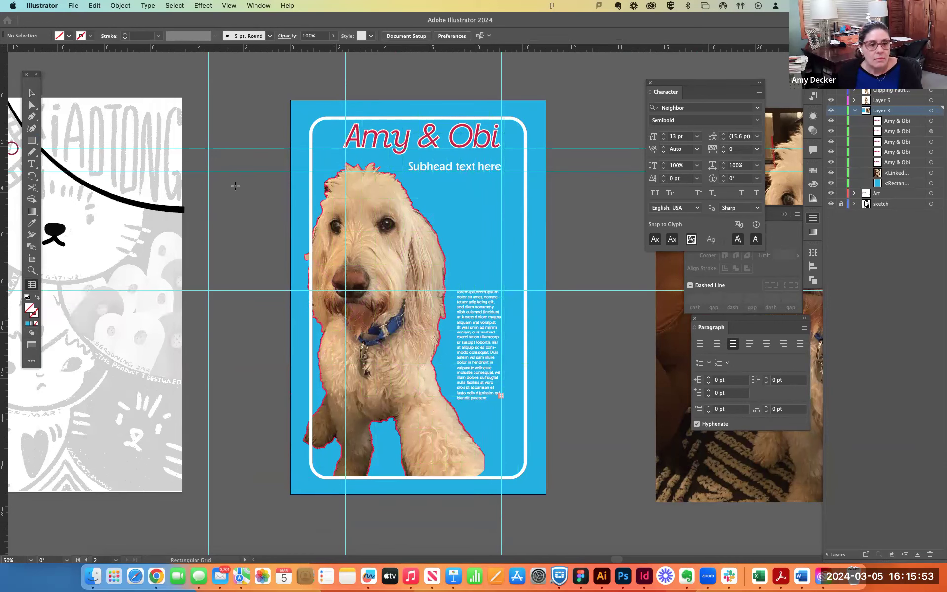
{"action": "left_click", "coordinate": [238, 180]}
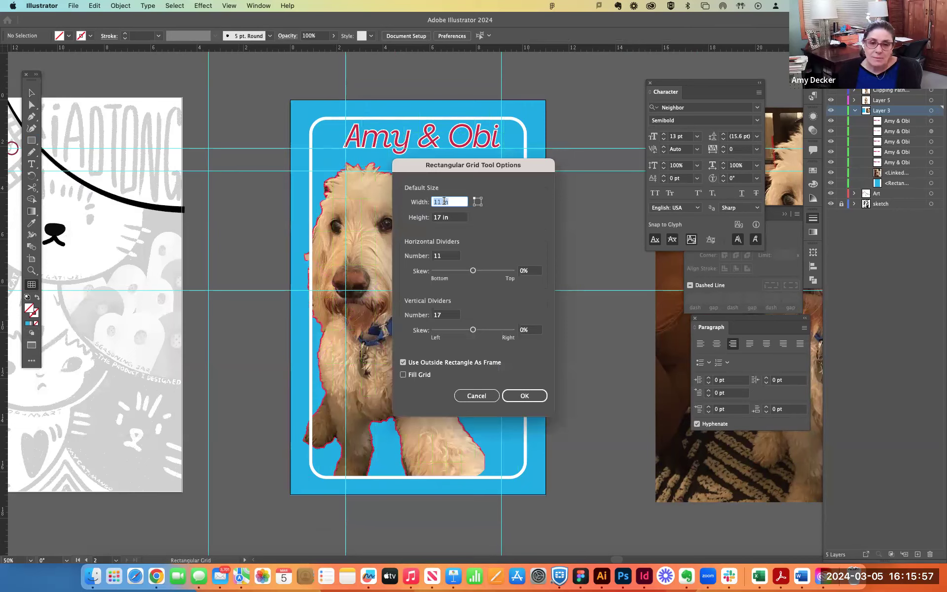
{"action": "type", "text": "5.5"}
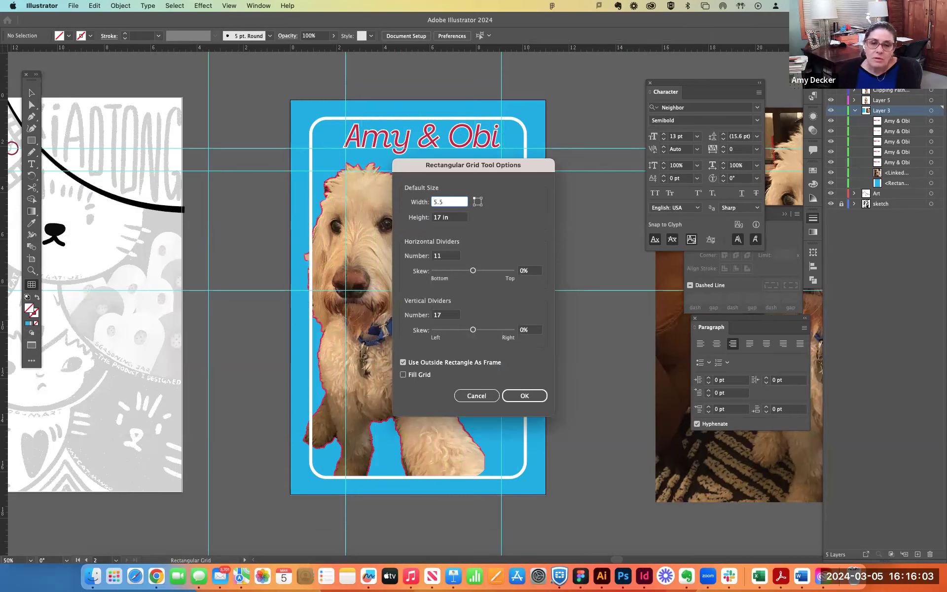
{"action": "key", "text": "Tab"}
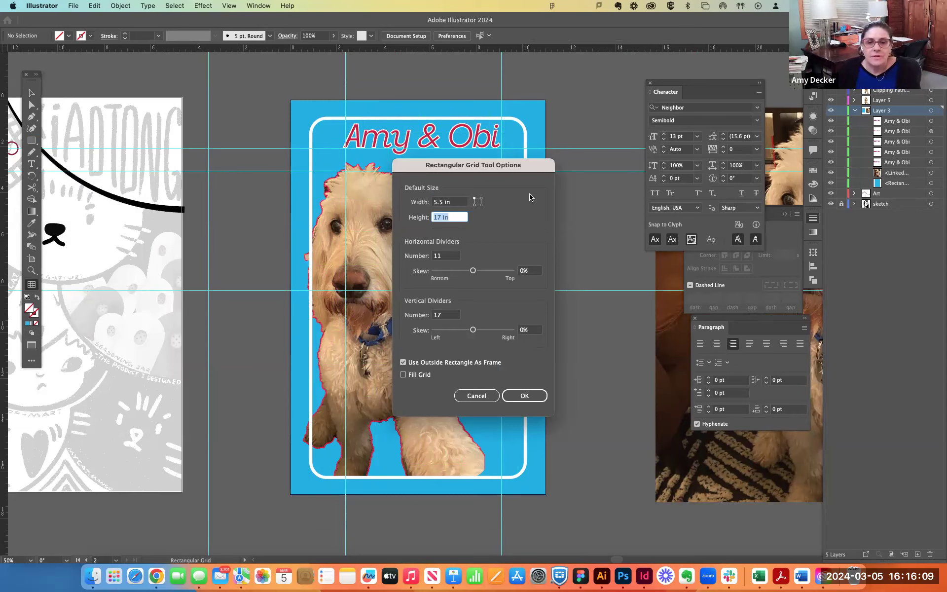
{"action": "double_click", "coordinate": [438, 202]}
{"action": "type", "text": "11"}
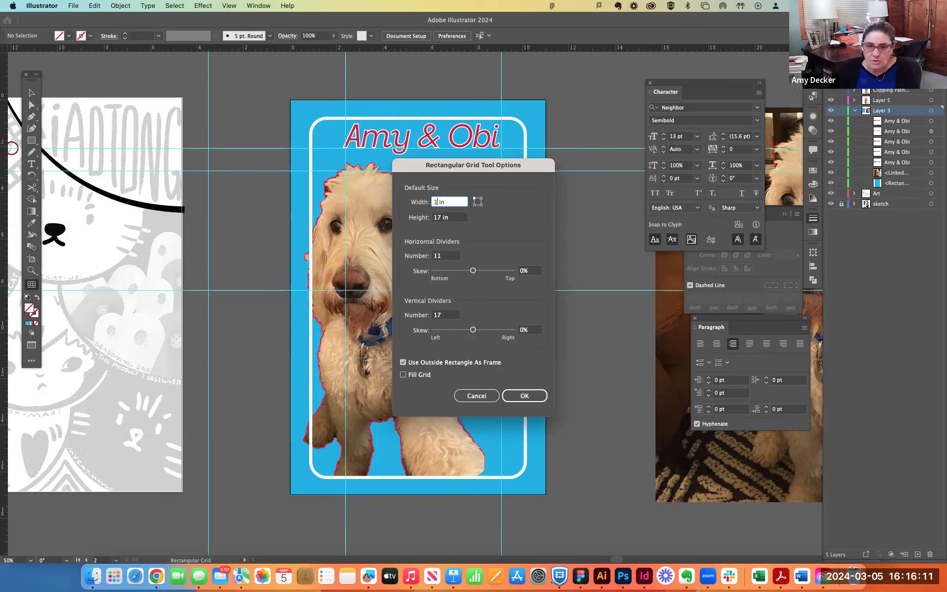
- Create the 11 by 17 in rectangular grid with 5 horizontal and 6 vertical dividers
{"action": "double_click", "coordinate": [446, 256]}
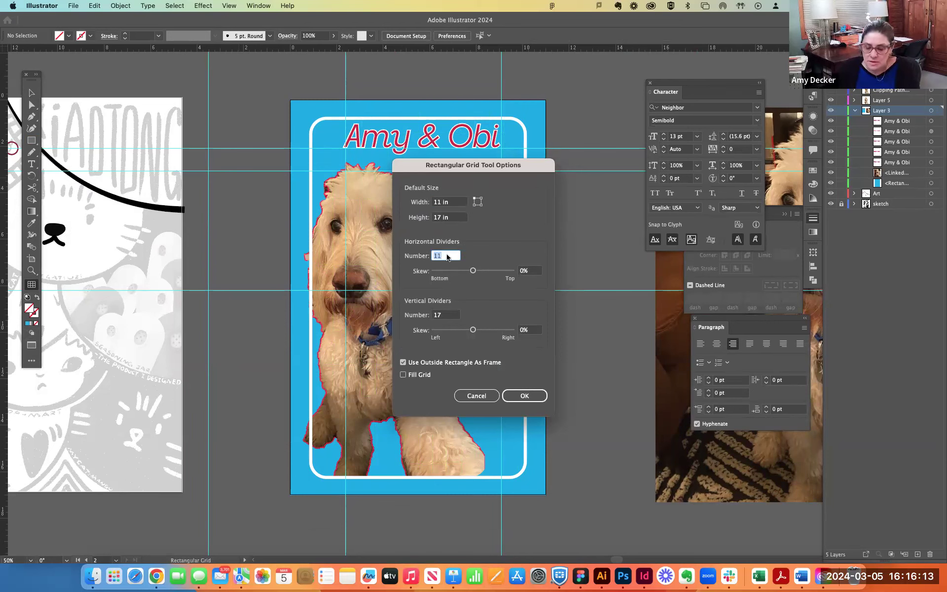
{"action": "type", "text": "5"}
{"action": "key", "text": "Tab"}
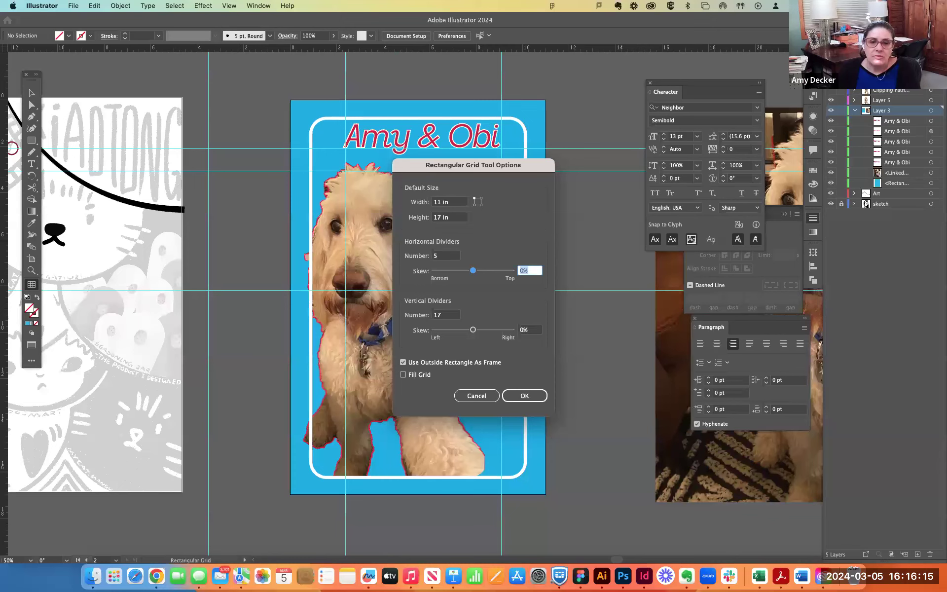
{"action": "key", "text": "Tab"}
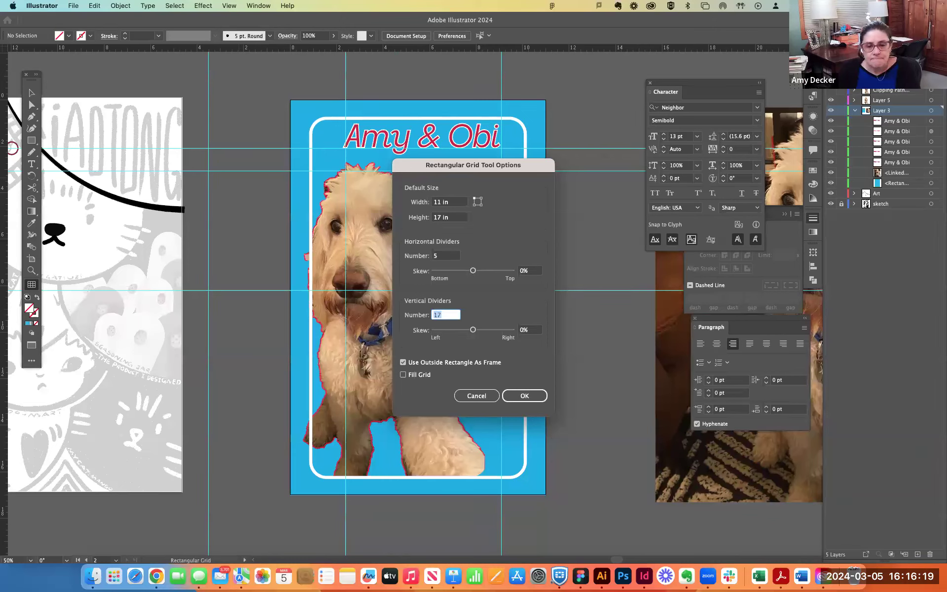
{"action": "type", "text": "6"}
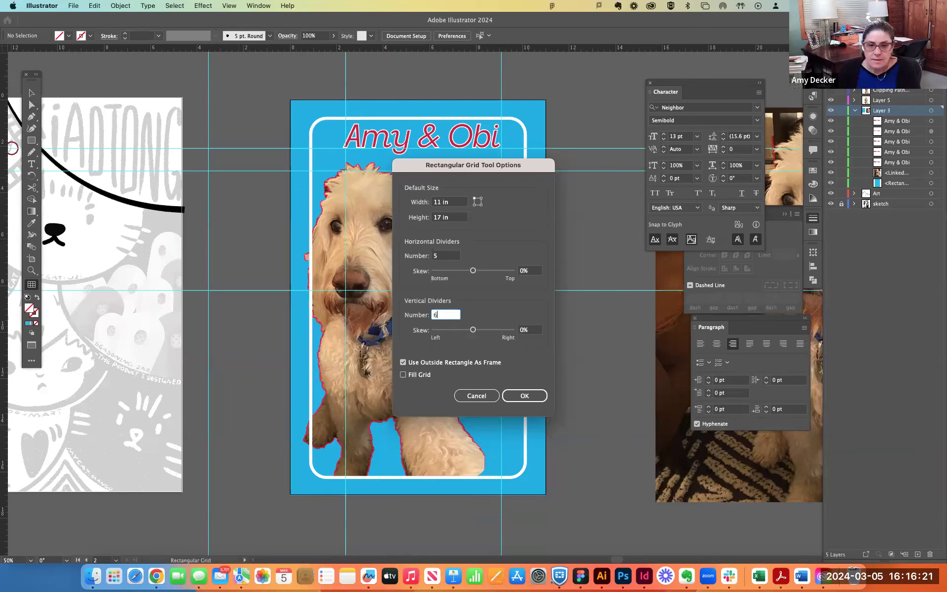
{"action": "key", "text": "Return"}
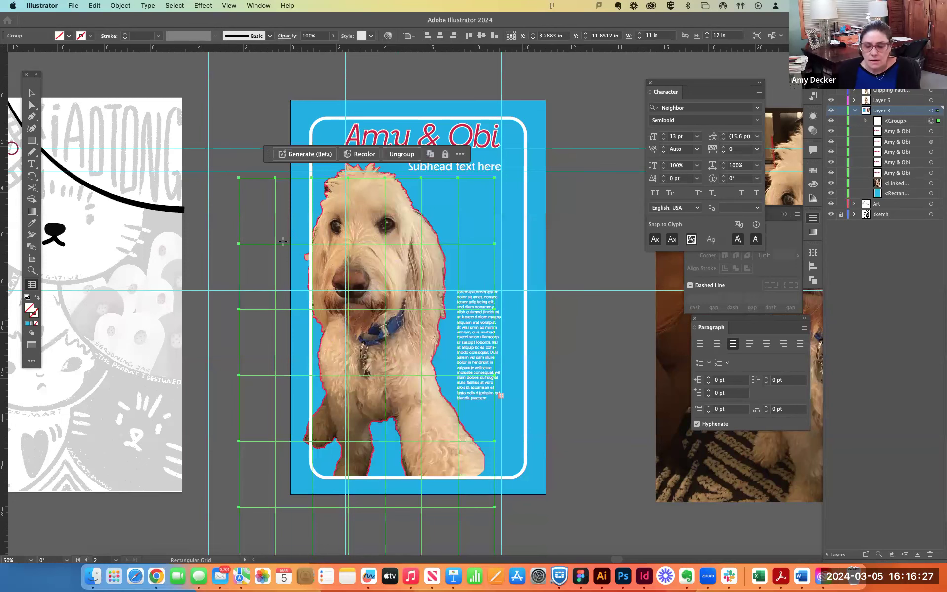
- Move the grid over the poster so its edges line up with the artboard
{"action": "key", "text": "Up"}
{"action": "key", "text": "Up"}
{"action": "key", "text": "Up"}
{"action": "key", "text": "Up"}
{"action": "key", "text": "Up"}
{"action": "key", "text": "Up"}
{"action": "key", "text": "Up"}
{"action": "key", "text": "Up"}
{"action": "key", "text": "Up"}
{"action": "key", "text": "Up"}
{"action": "key", "text": "Up"}
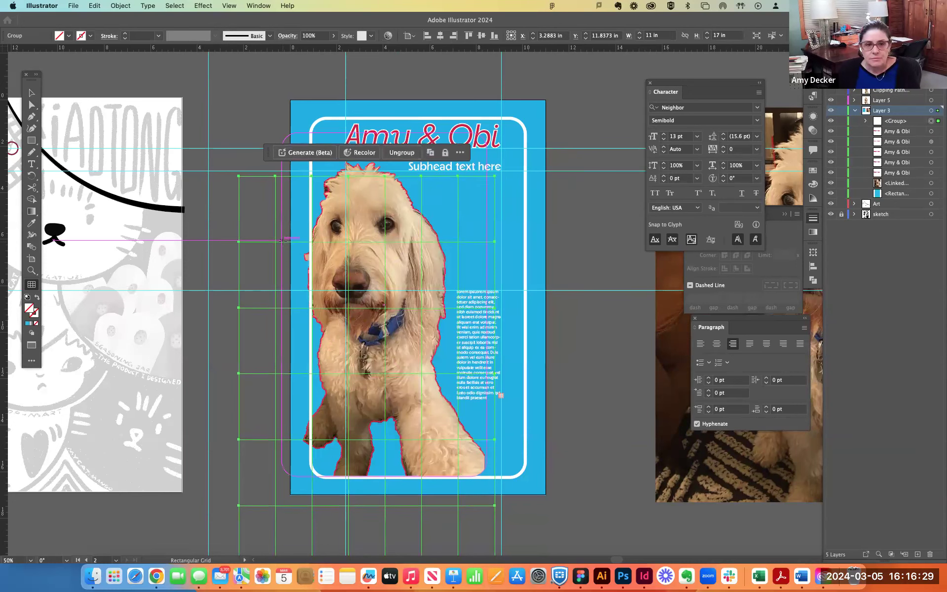
{"action": "left_click", "coordinate": [227, 224]}
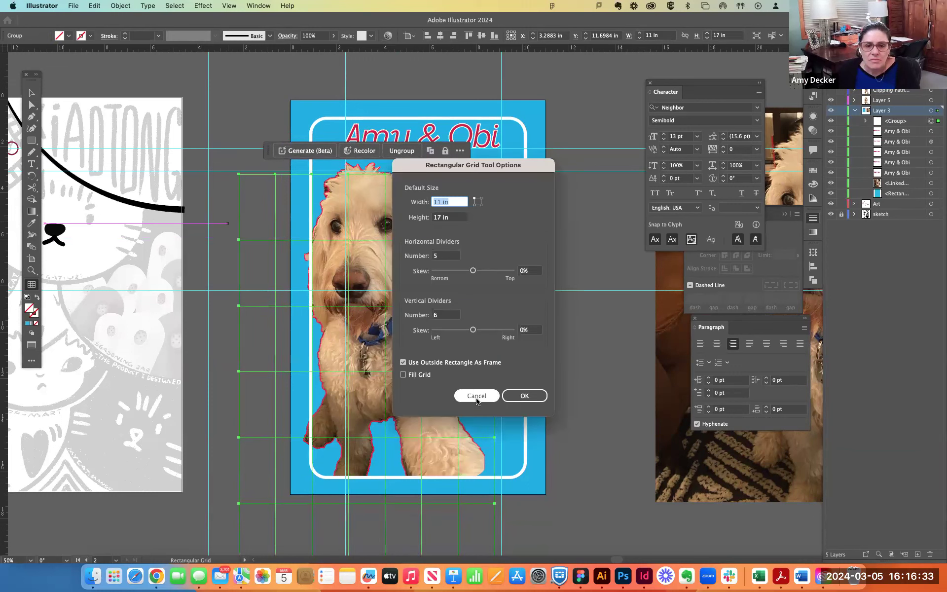
{"action": "left_click", "coordinate": [477, 395]}
{"action": "key", "text": "v"}
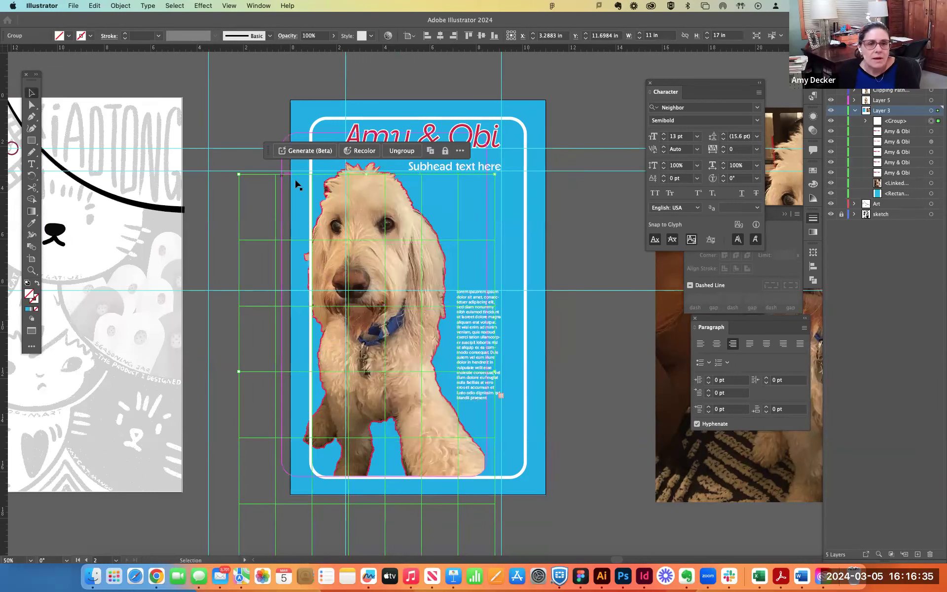
{"action": "left_click_drag", "start_coordinate": [262, 178], "coordinate": [299, 104]}
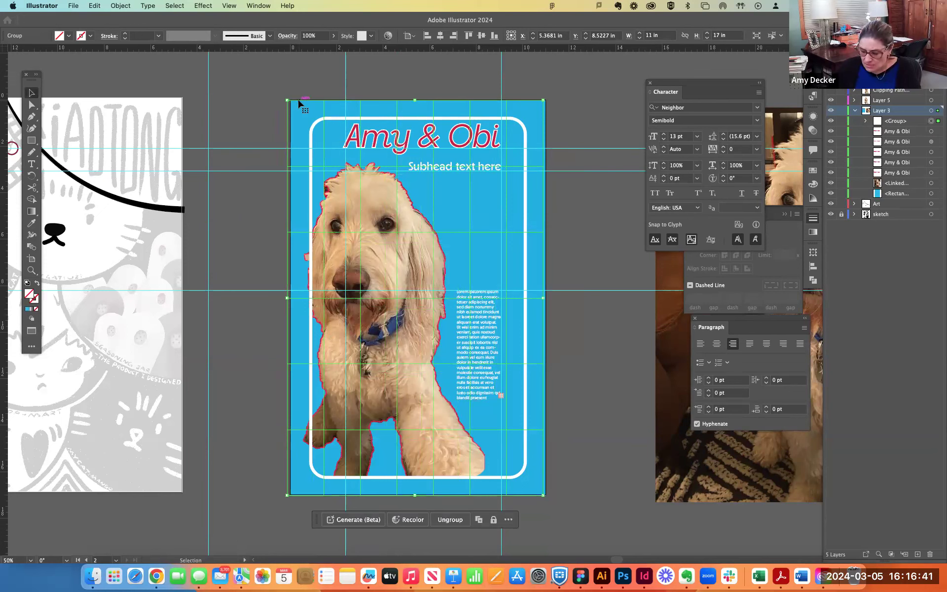
{"action": "key", "text": "Right"}
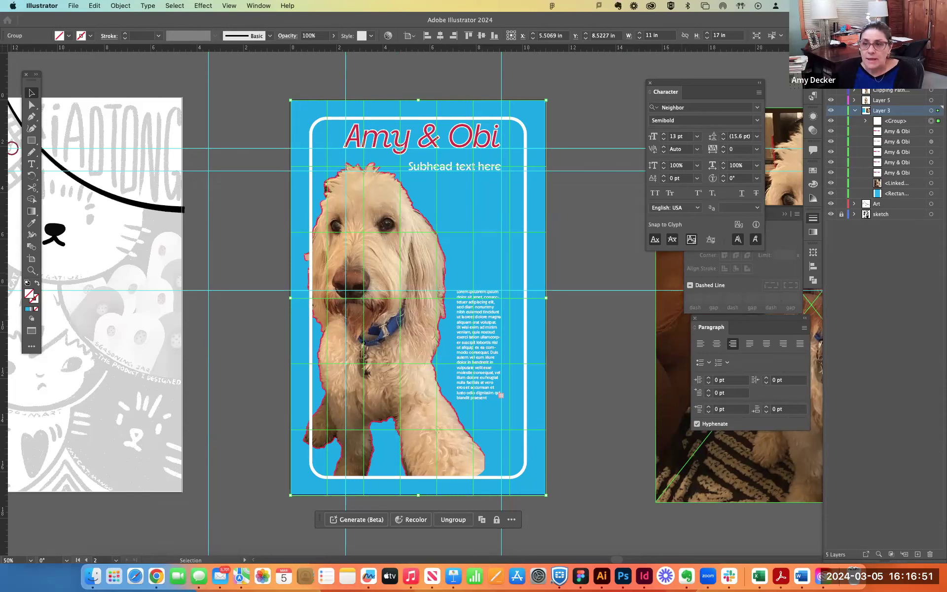
- Create a new layer named "grid" above Layer 3 and move the grid group into it
{"action": "left_click", "coordinate": [941, 55]}
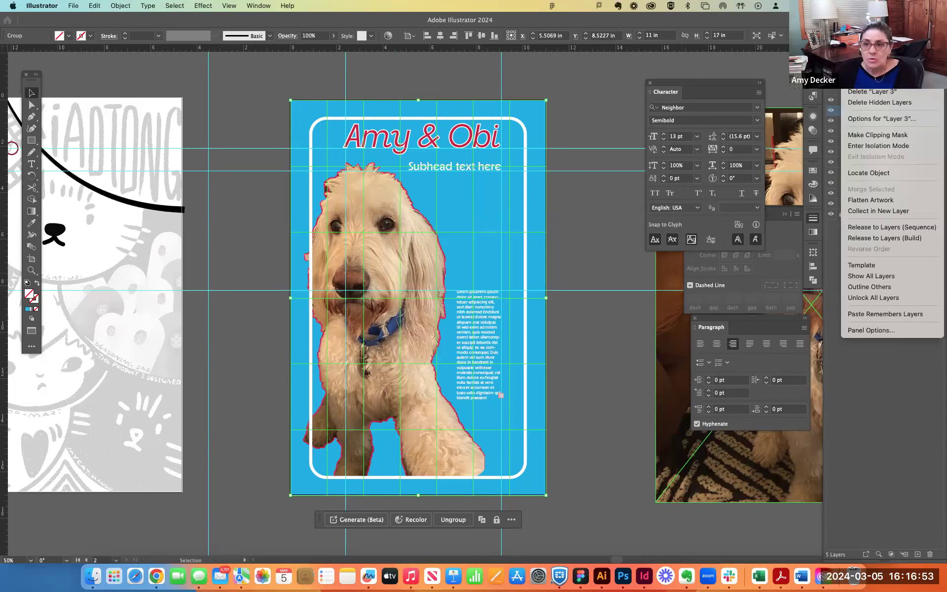
{"action": "left_click", "coordinate": [868, 59]}
{"action": "type", "text": "grid"}
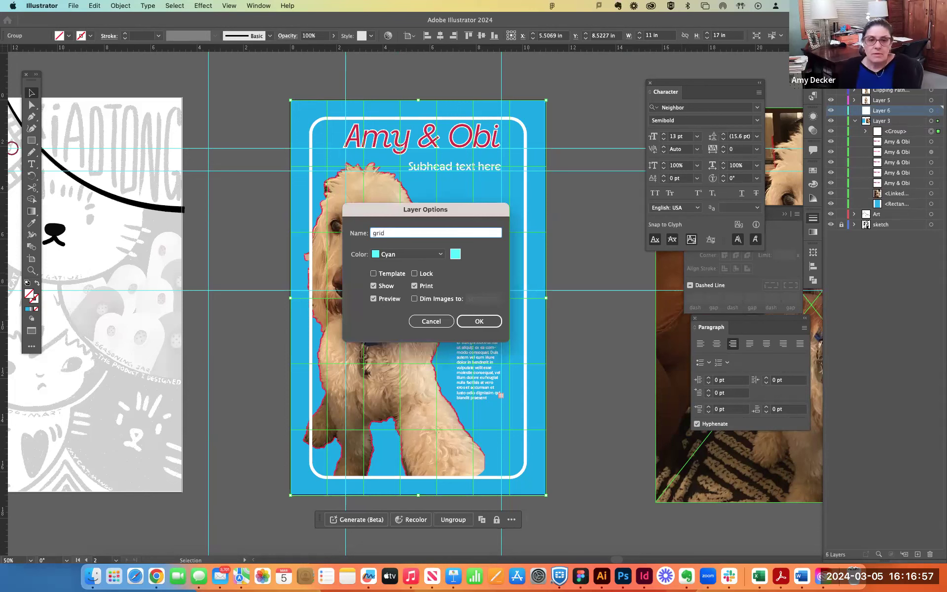
{"action": "key", "text": "Return"}
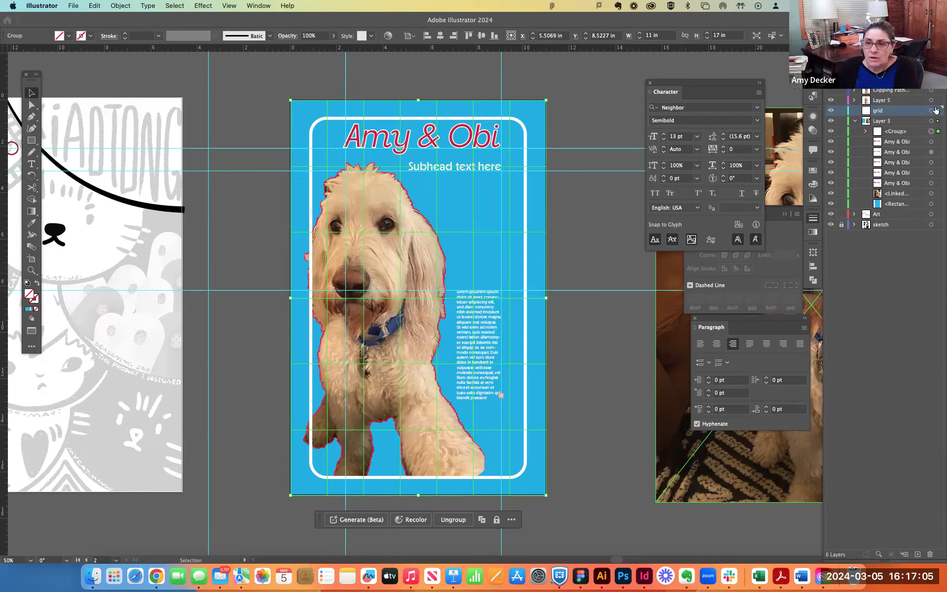
{"action": "left_click_drag", "start_coordinate": [938, 131], "coordinate": [936, 109]}
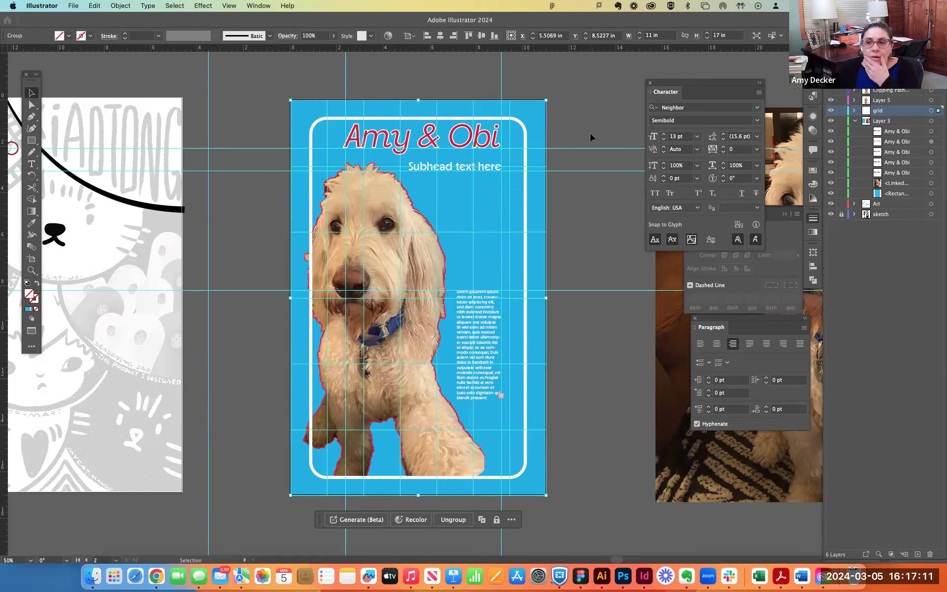
- Lock Layer 3 so its artwork cannot be picked, and select only the grid over the poster
{"action": "left_click", "coordinate": [832, 111]}
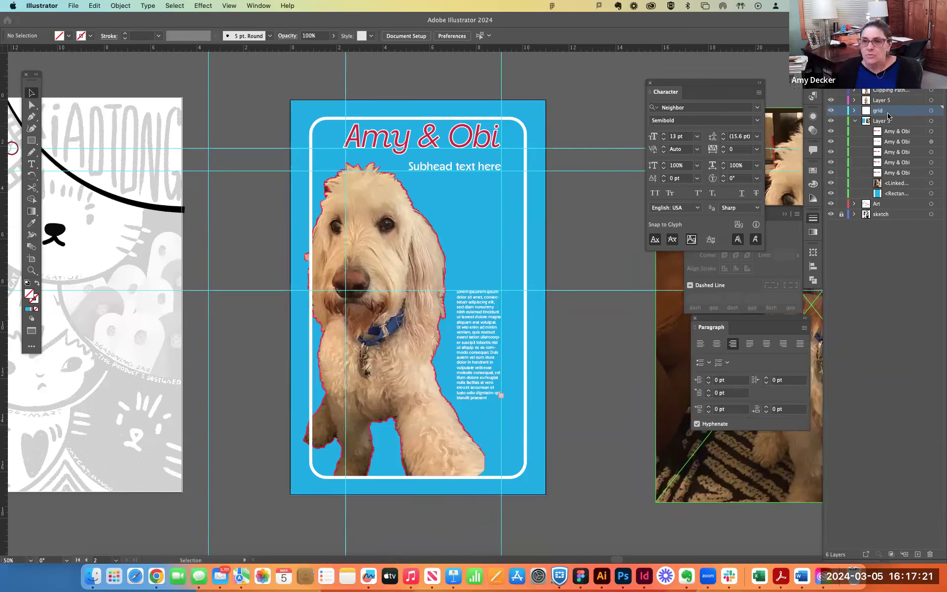
{"action": "left_click_drag", "start_coordinate": [263, 89], "coordinate": [411, 130]}
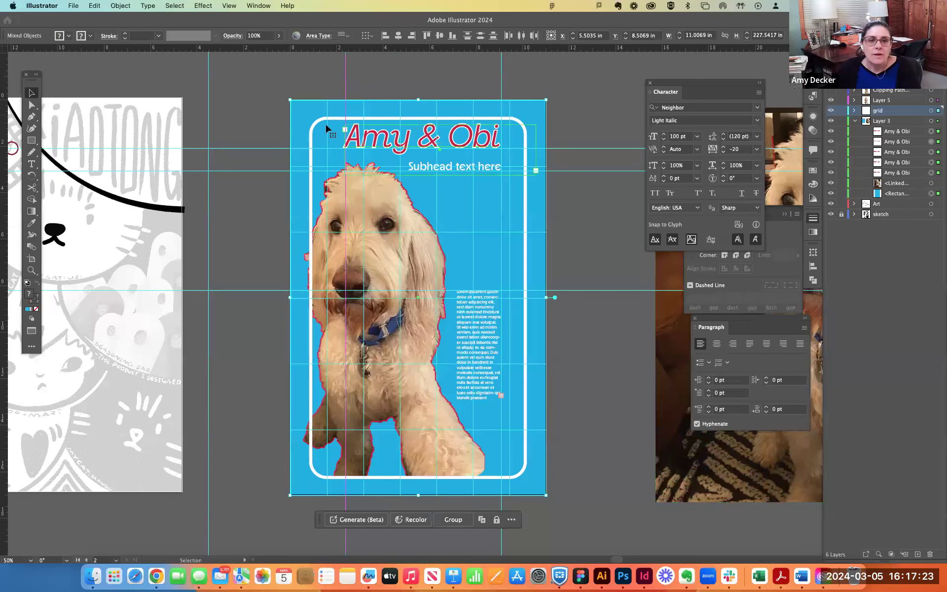
{"action": "left_click", "coordinate": [281, 116]}
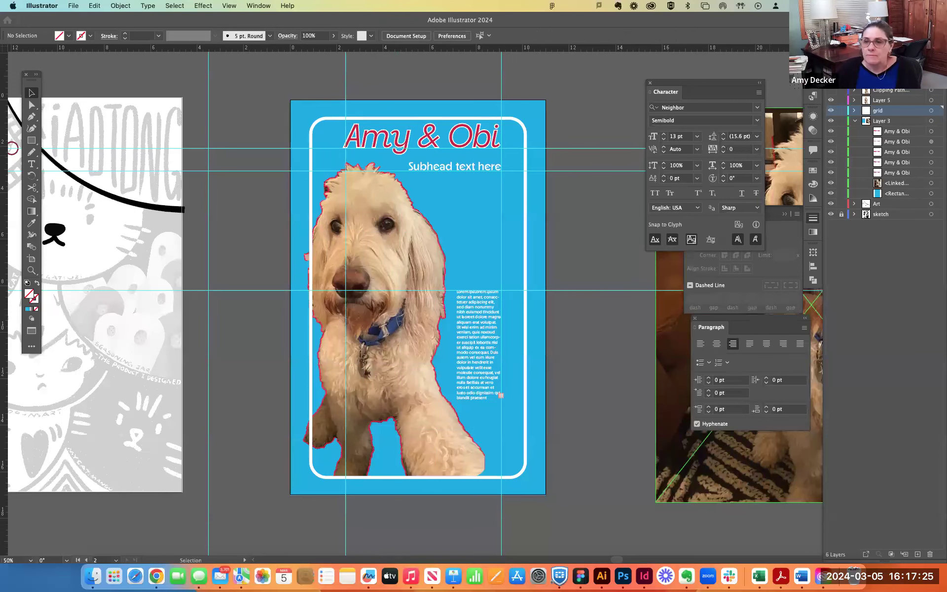
{"action": "left_click", "coordinate": [841, 121]}
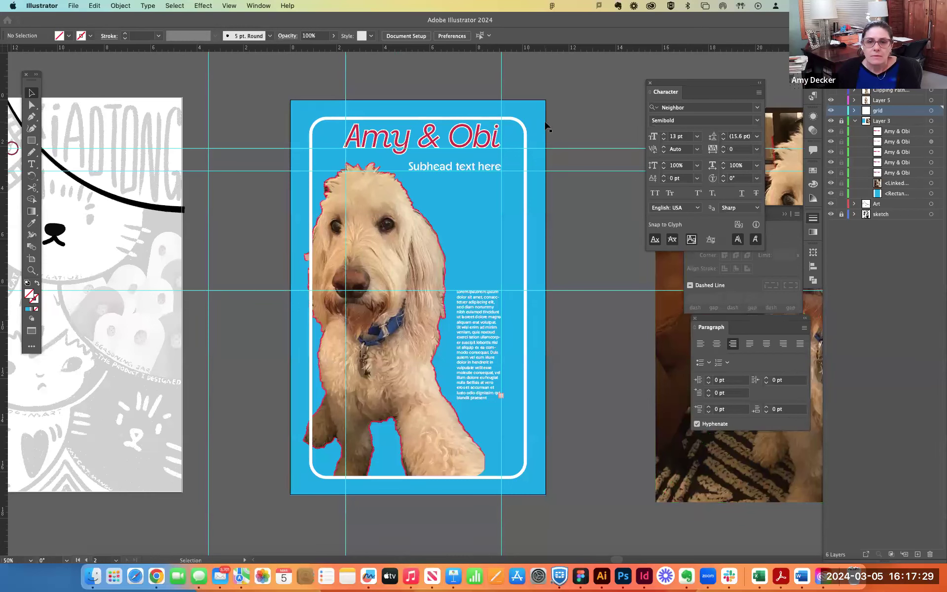
{"action": "left_click", "coordinate": [547, 128]}
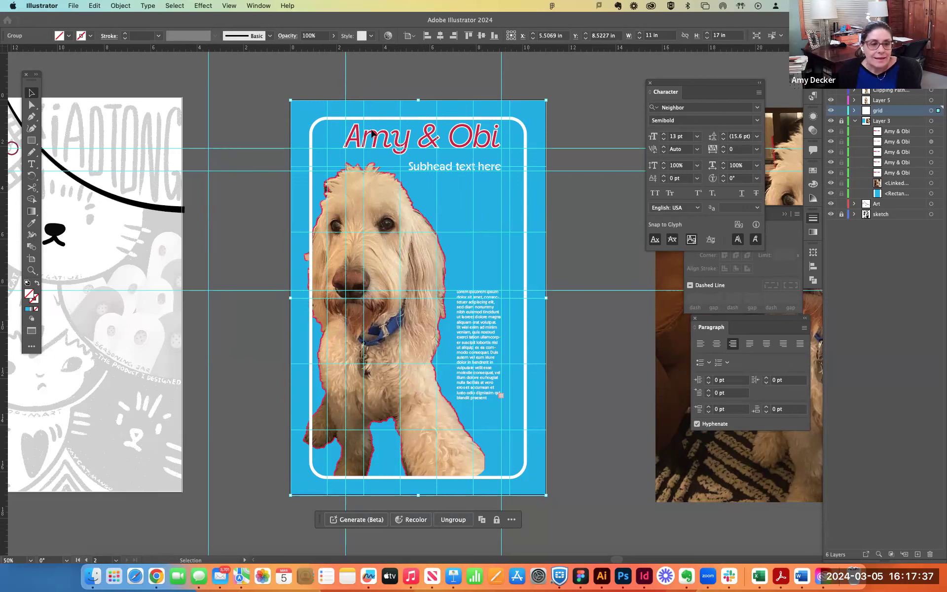
- Give the grid a bright green stroke (#06FF70) and try to move its layer higher in the stack
{"action": "double_click", "coordinate": [35, 302]}
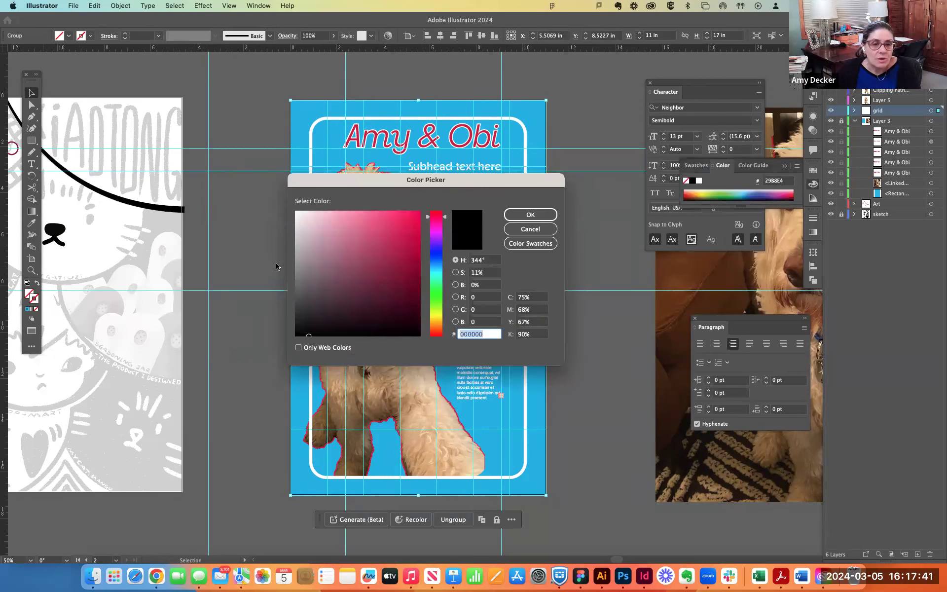
{"action": "left_click", "coordinate": [438, 286]}
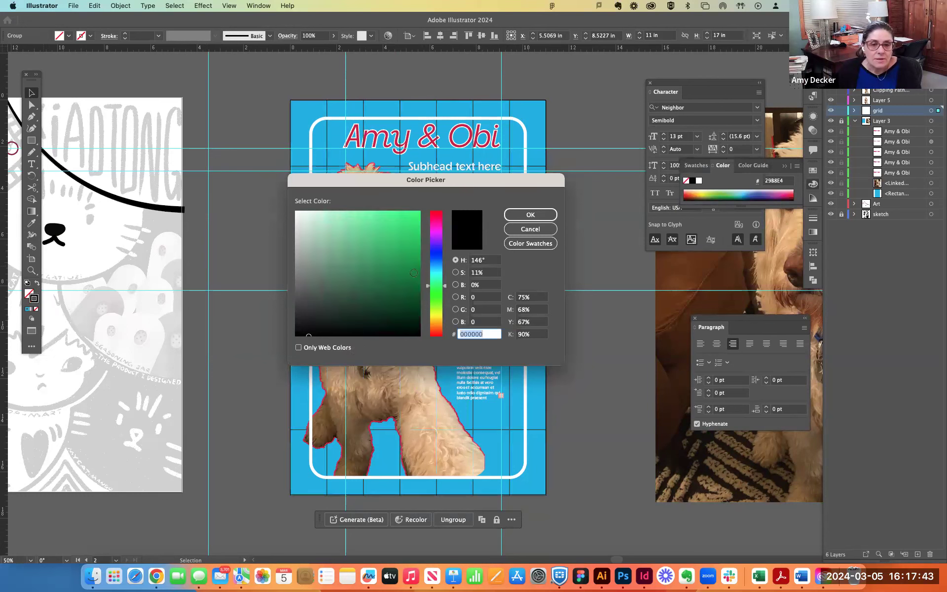
{"action": "left_click_drag", "start_coordinate": [403, 244], "coordinate": [419, 207]}
{"action": "left_click", "coordinate": [522, 216]}
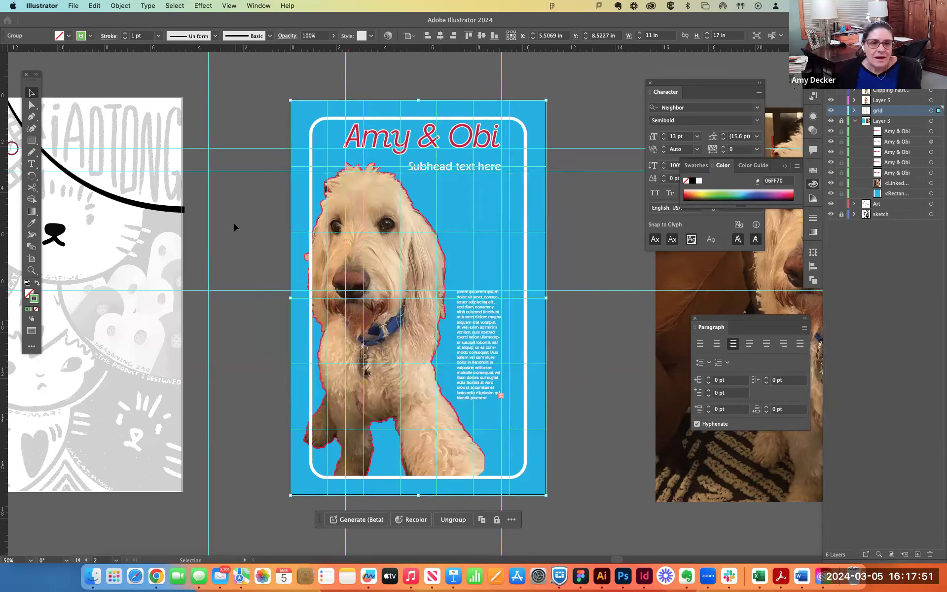
{"action": "left_click", "coordinate": [249, 224]}
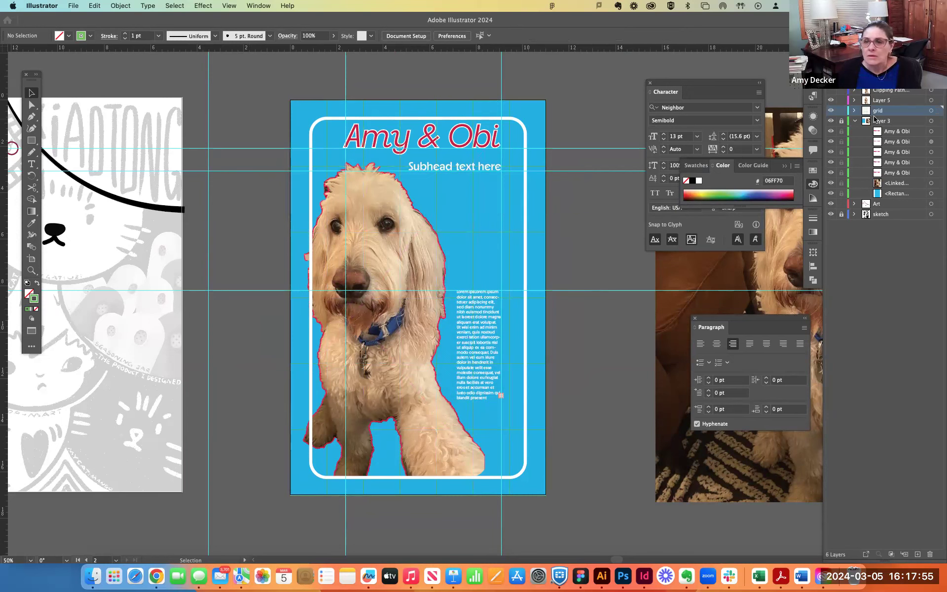
{"action": "left_click_drag", "start_coordinate": [887, 111], "coordinate": [895, 92]}
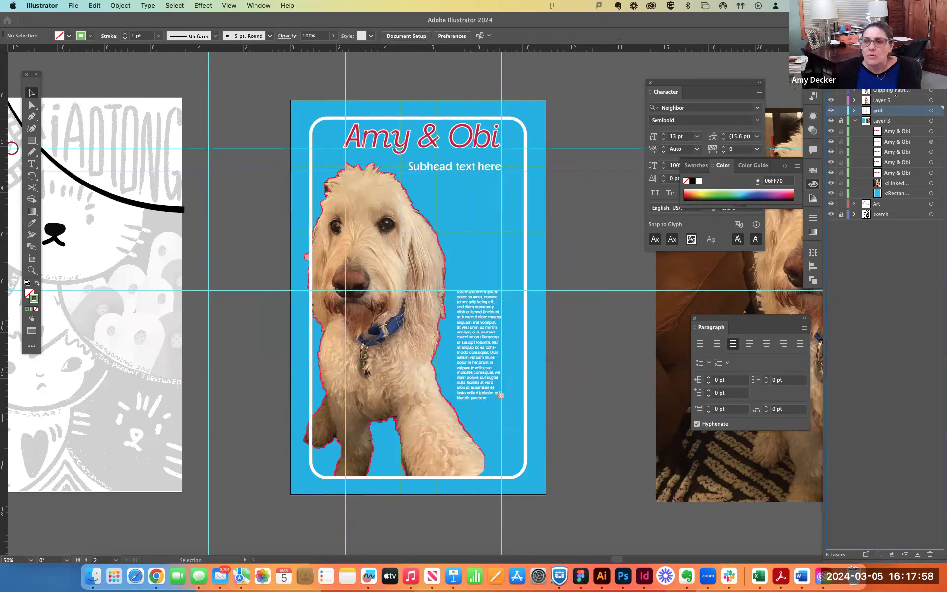
- Recolor the grid's stroke red (#FF3108) while Layer 3 is hidden, and show the layer again
{"action": "left_click", "coordinate": [547, 146]}
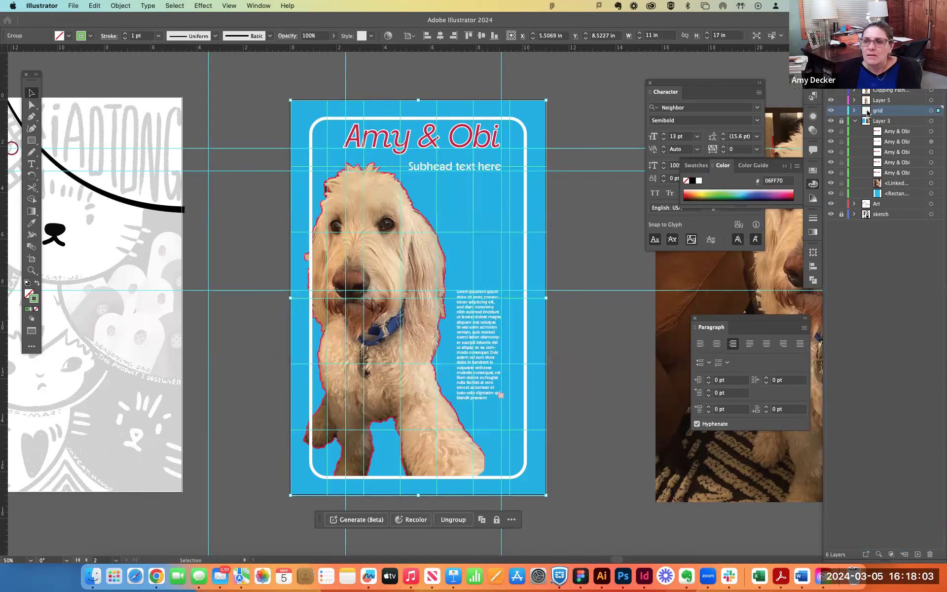
{"action": "left_click", "coordinate": [831, 121]}
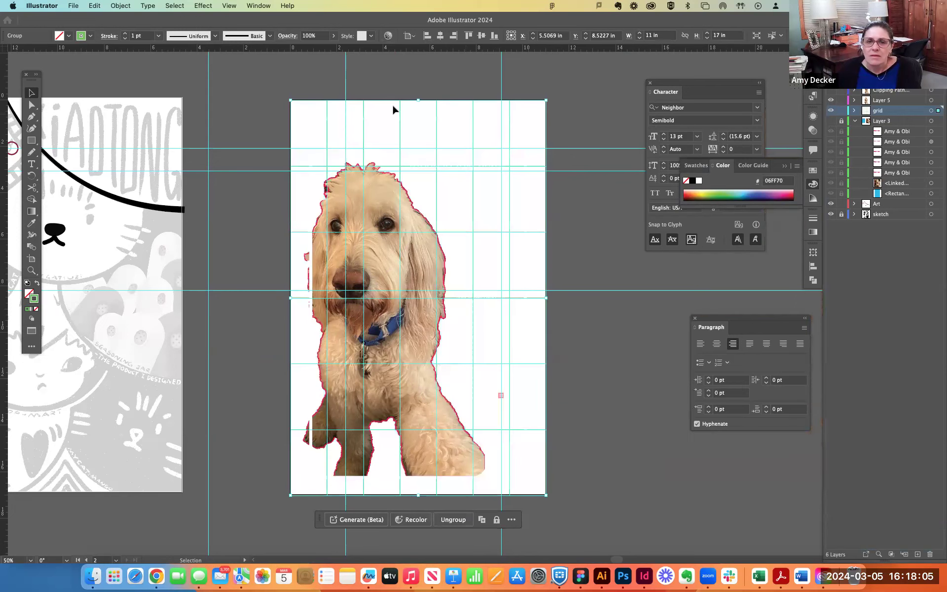
{"action": "left_click", "coordinate": [524, 87]}
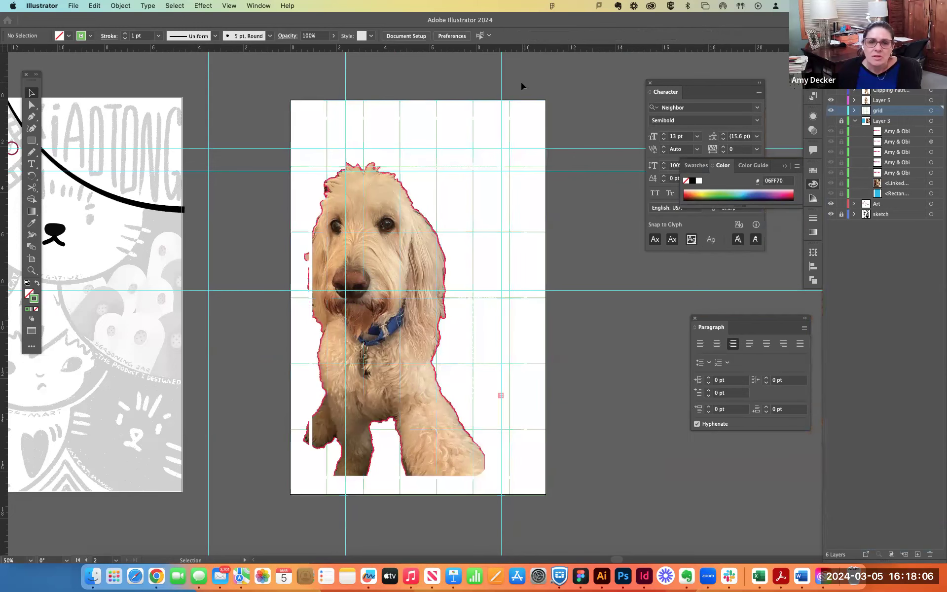
{"action": "left_click", "coordinate": [509, 133]}
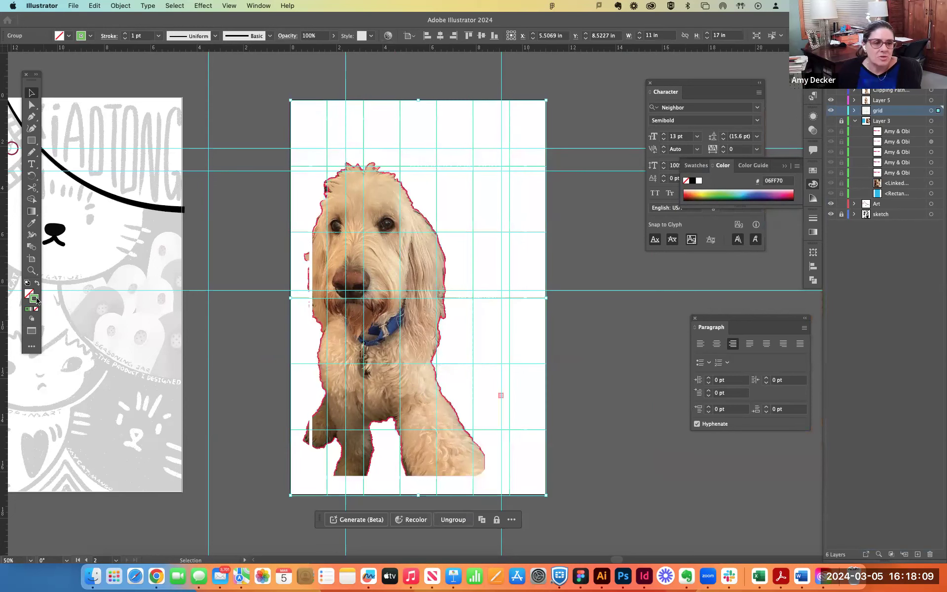
{"action": "double_click", "coordinate": [34, 299]}
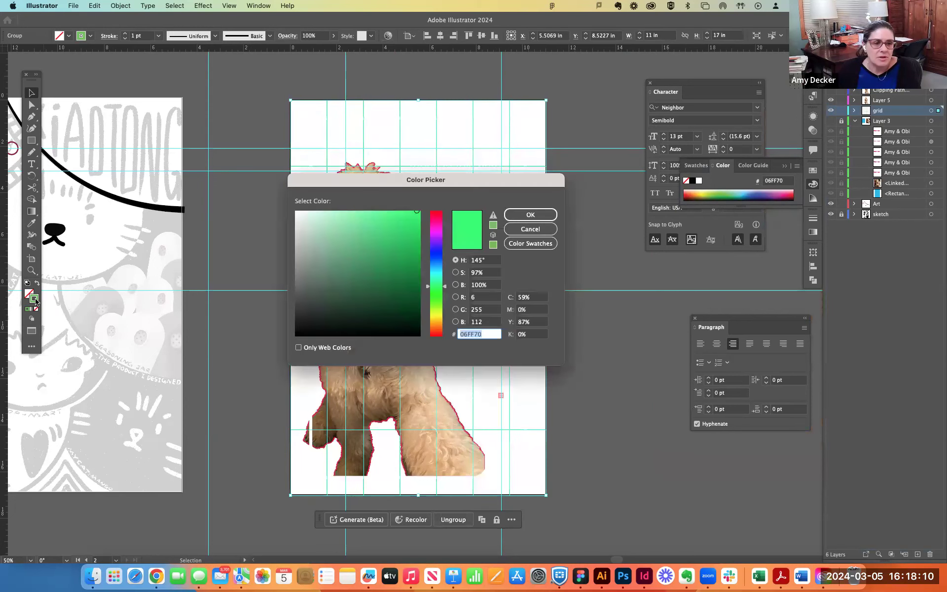
{"action": "left_click", "coordinate": [436, 335]}
{"action": "left_click", "coordinate": [516, 215]}
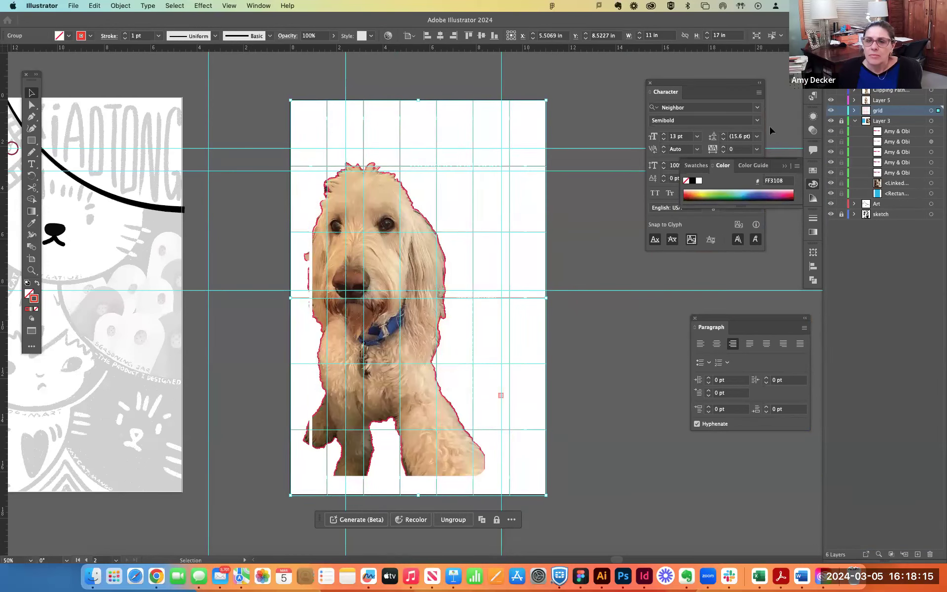
{"action": "left_click", "coordinate": [831, 121]}
{"action": "left_click", "coordinate": [550, 133]}
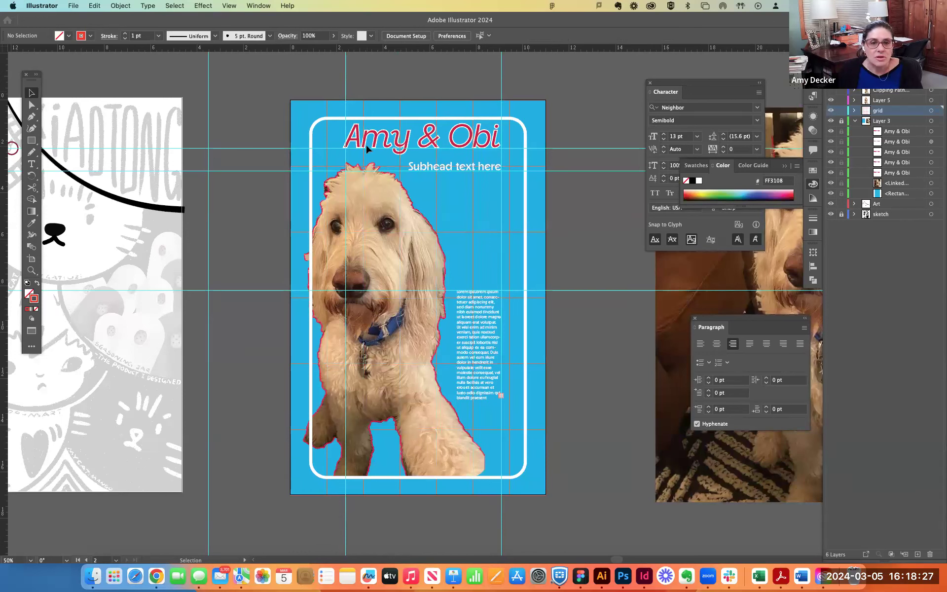
- Align the subhead's right edge with the grid's last vertical divider, and its baseline and guide with the first horizontal divider
{"action": "mouse_move", "coordinate": [468, 174]}
{"action": "left_mouse_down"}
{"action": "mouse_move", "coordinate": [472, 165]}
{"action": "mouse_move", "coordinate": [465, 171]}
{"action": "left_mouse_up"}
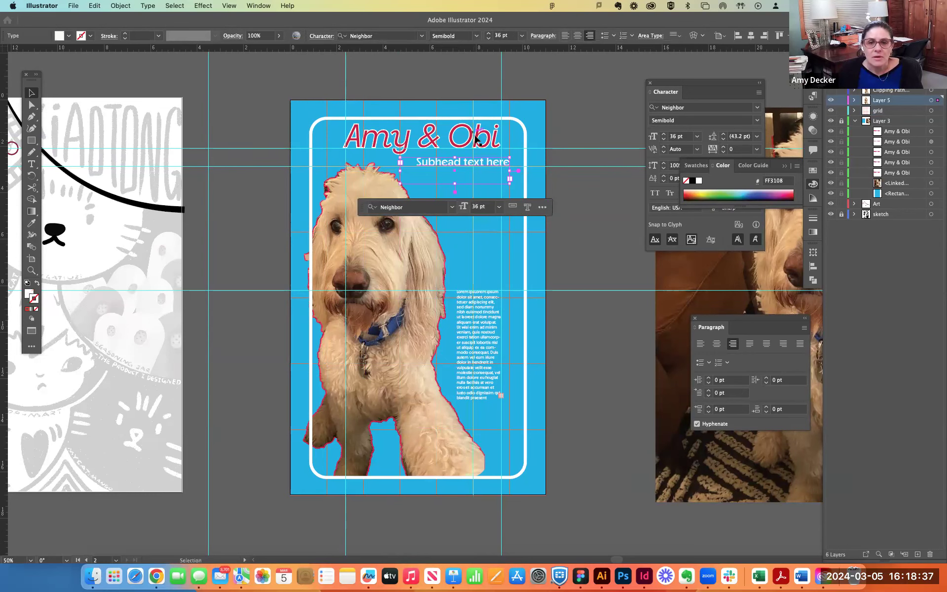
{"action": "left_click", "coordinate": [489, 144]}
{"action": "left_click", "coordinate": [493, 140]}
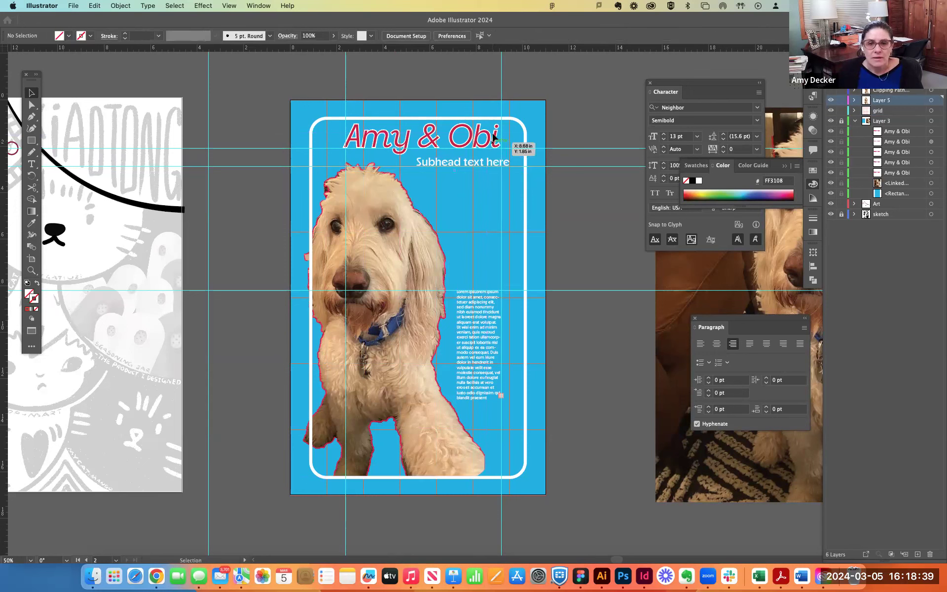
- Unlock Layer 3 so the poster title can be edited
{"action": "left_click", "coordinate": [114, 6]}
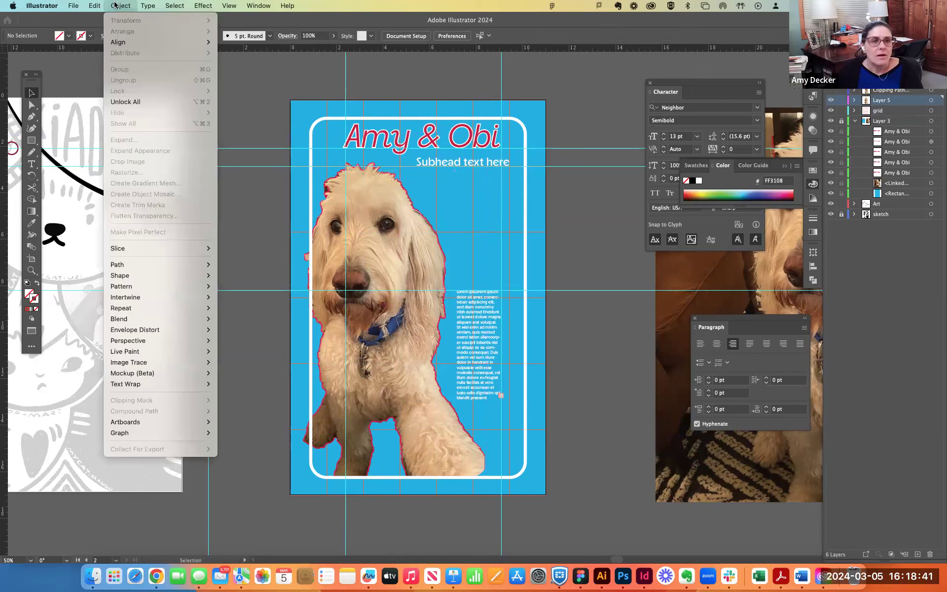
{"action": "left_click", "coordinate": [139, 5]}
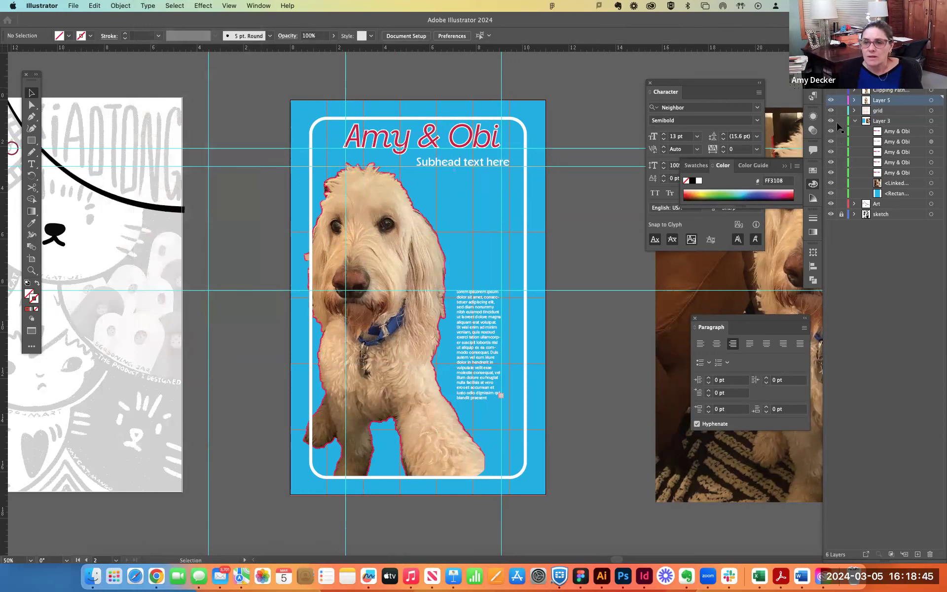
- Group the stacked poster title copies together with the grid, and undo a small nudge of the group
{"action": "left_click", "coordinate": [442, 140]}
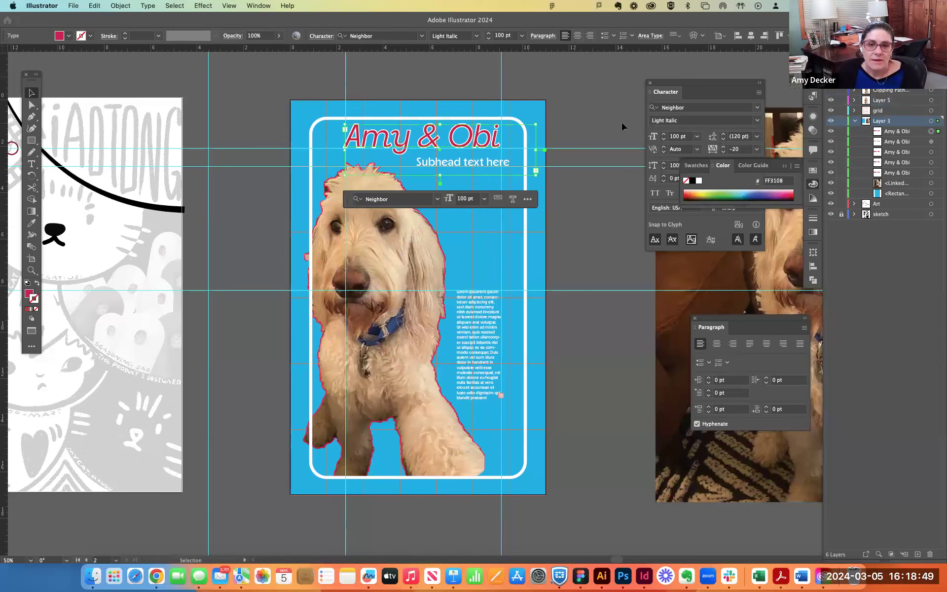
{"action": "key", "text": "super+a"}
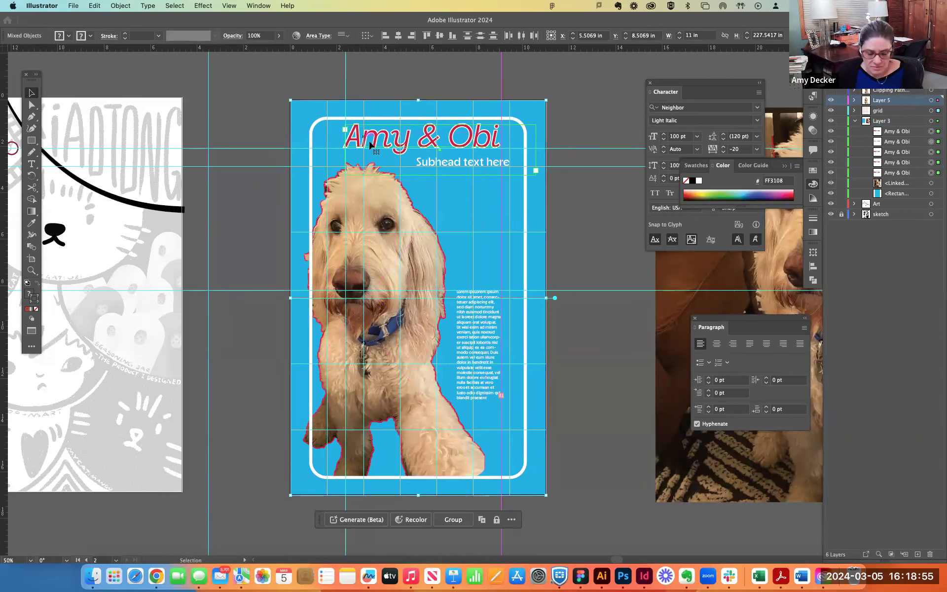
{"action": "key", "text": "super+g"}
{"action": "left_click_drag", "start_coordinate": [447, 144], "coordinate": [451, 141]}
{"action": "key", "text": "super+z"}
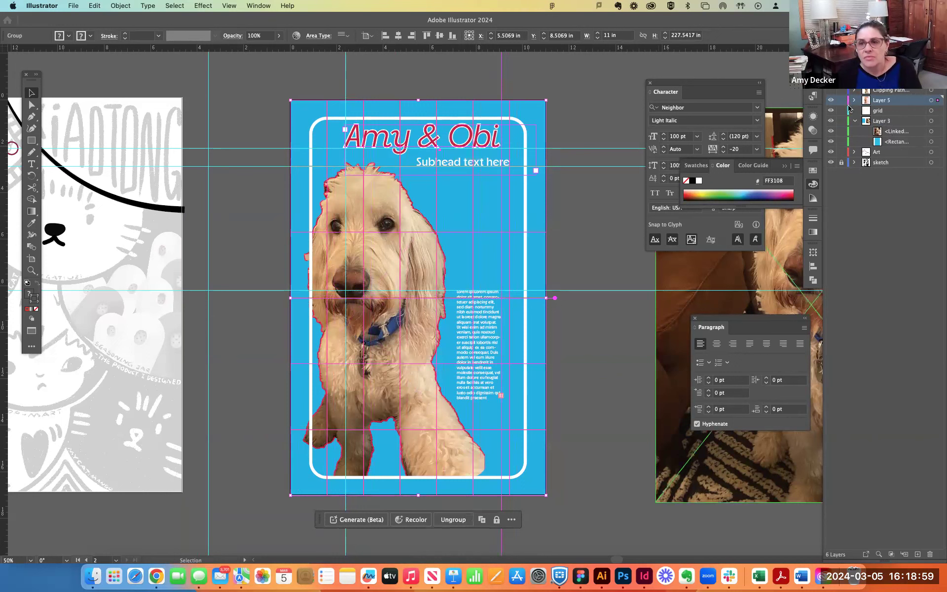
- Check which layer holds the grid and title group by toggling the grid layer's lock and Layer 5's lock and visibility
{"action": "left_click", "coordinate": [842, 111]}
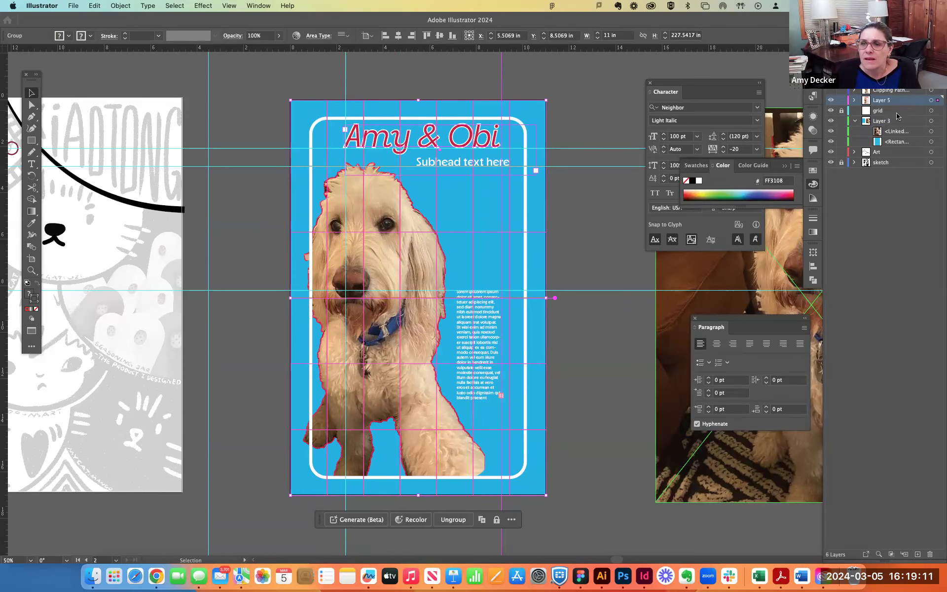
{"action": "left_click", "coordinate": [862, 112]}
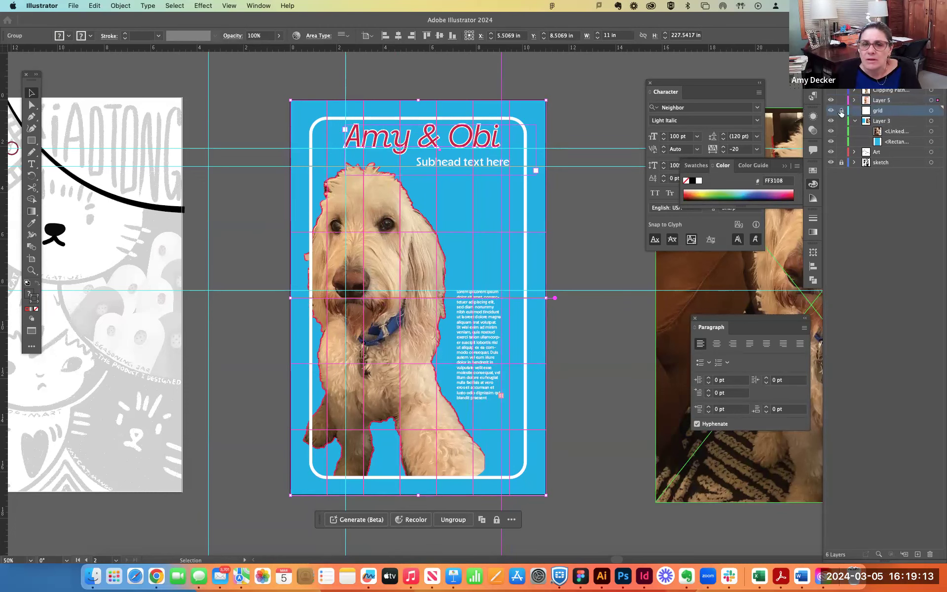
{"action": "left_click", "coordinate": [581, 106]}
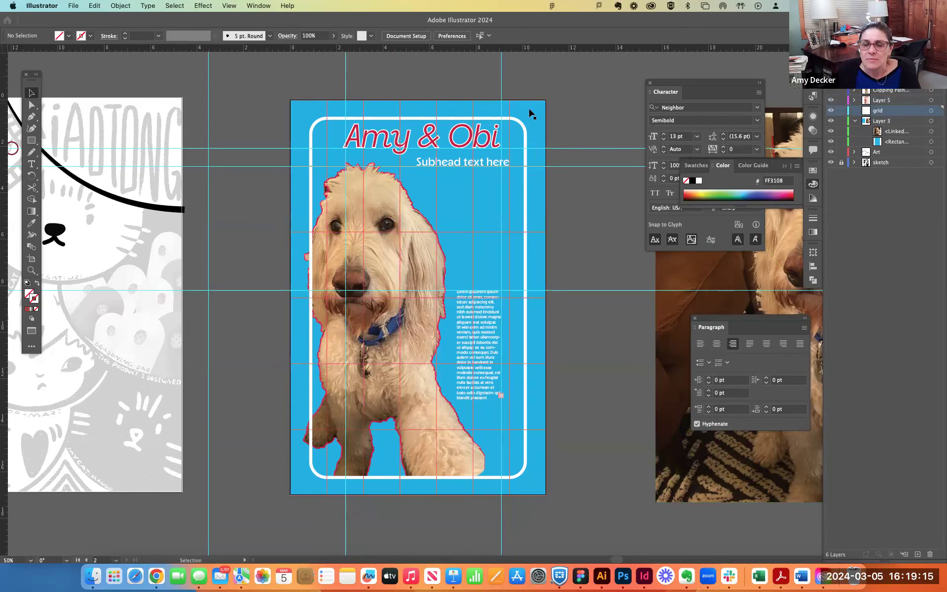
{"action": "left_click", "coordinate": [529, 103]}
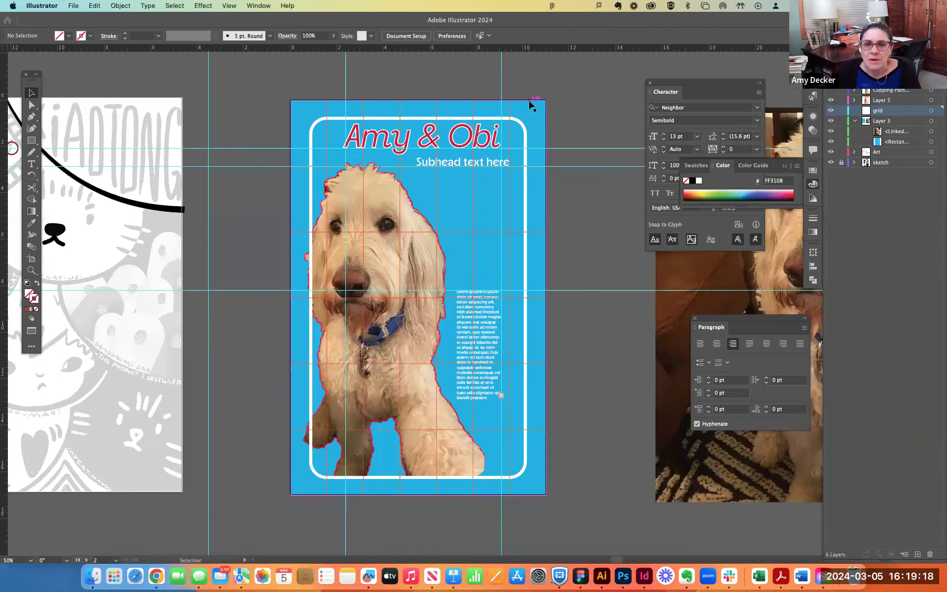
{"action": "left_click", "coordinate": [842, 101]}
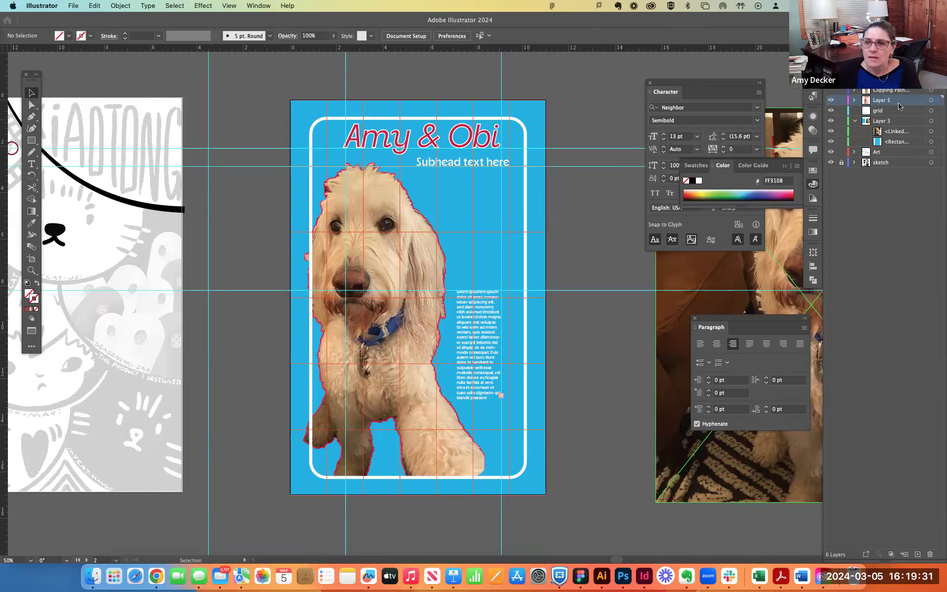
{"action": "left_click", "coordinate": [508, 199]}
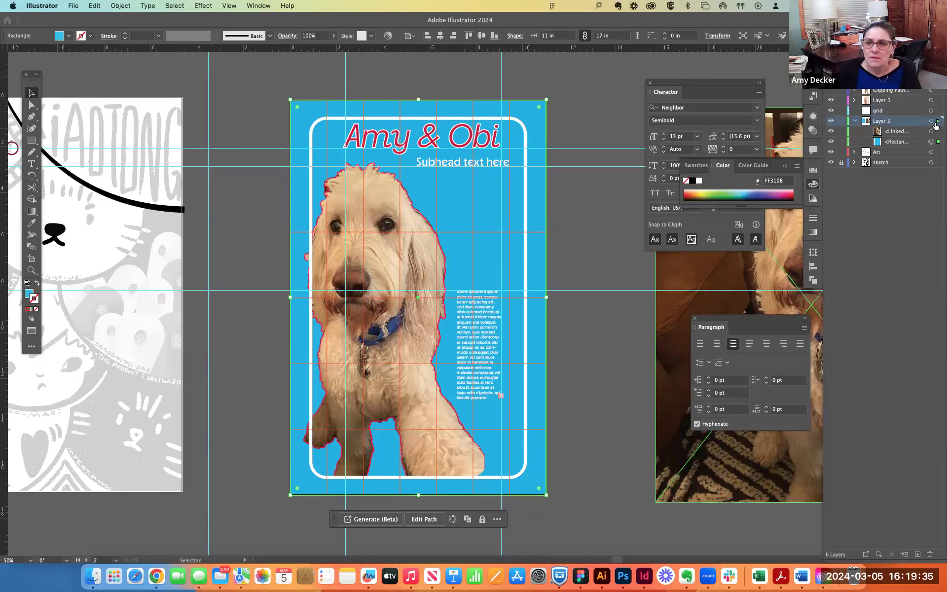
{"action": "left_click", "coordinate": [832, 102]}
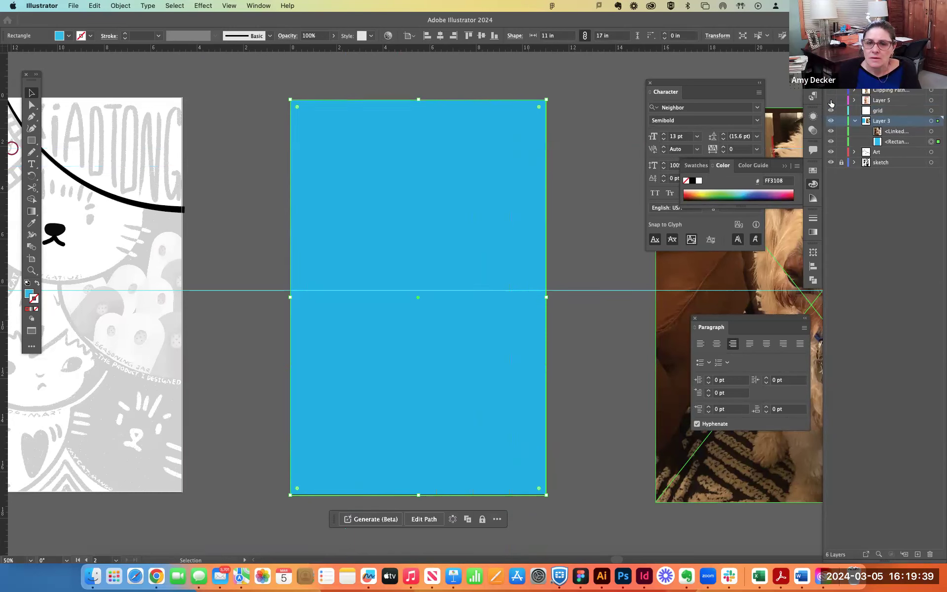
{"action": "left_click", "coordinate": [832, 102]}
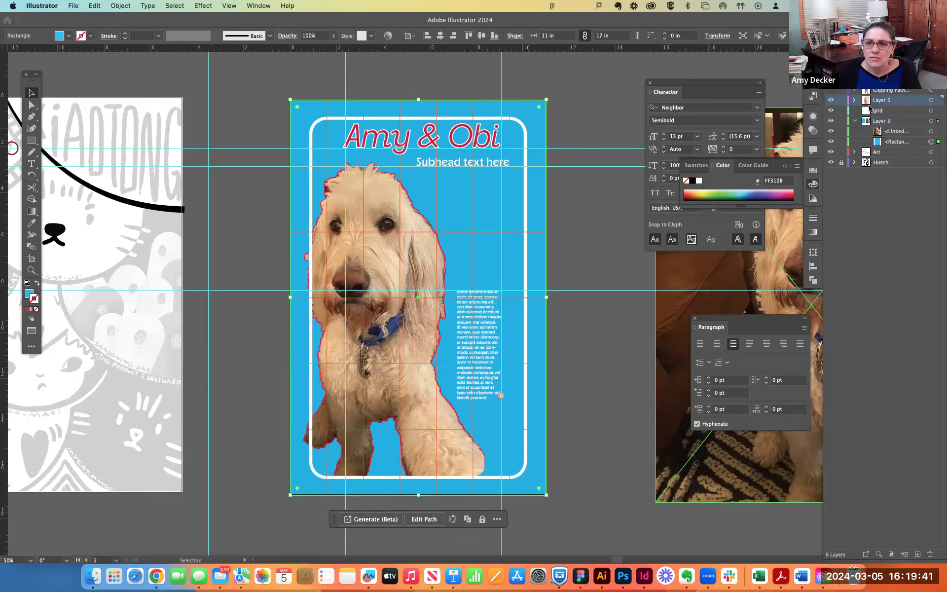
- Expand Layer 5 and move its title-and-grid group to the grid layer, undoing the background rectangle's move there
{"action": "left_click", "coordinate": [854, 101]}
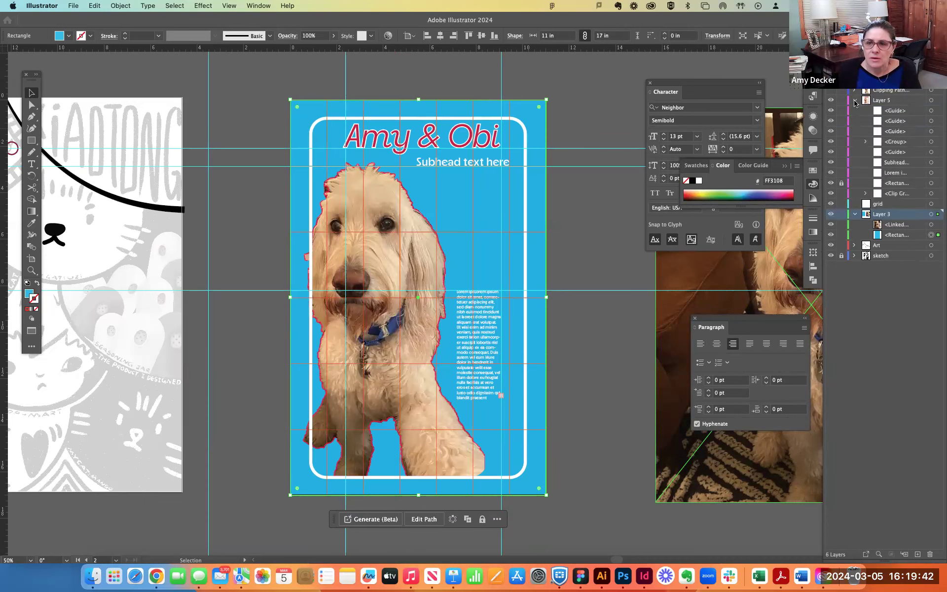
{"action": "left_click", "coordinate": [888, 143]}
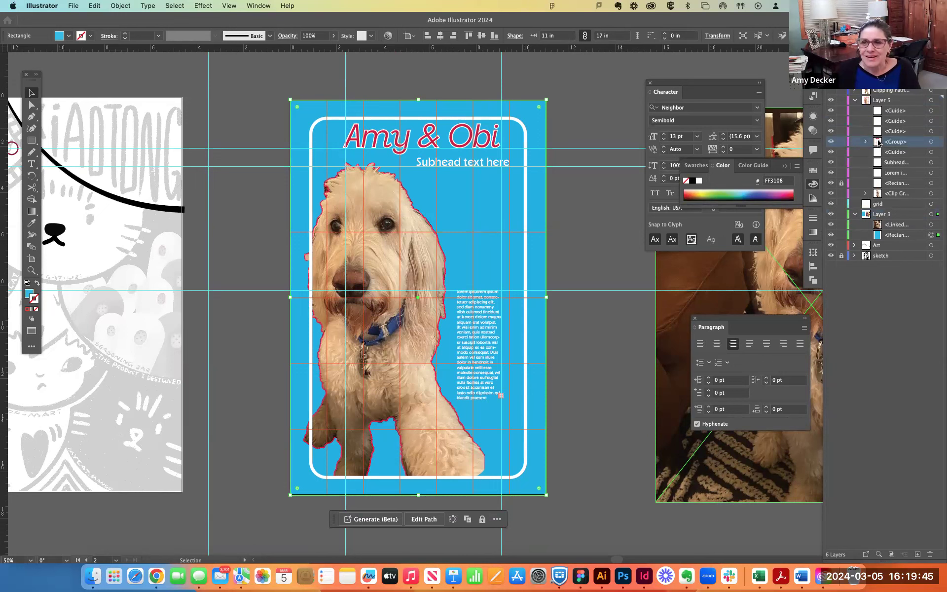
{"action": "left_click", "coordinate": [872, 203]}
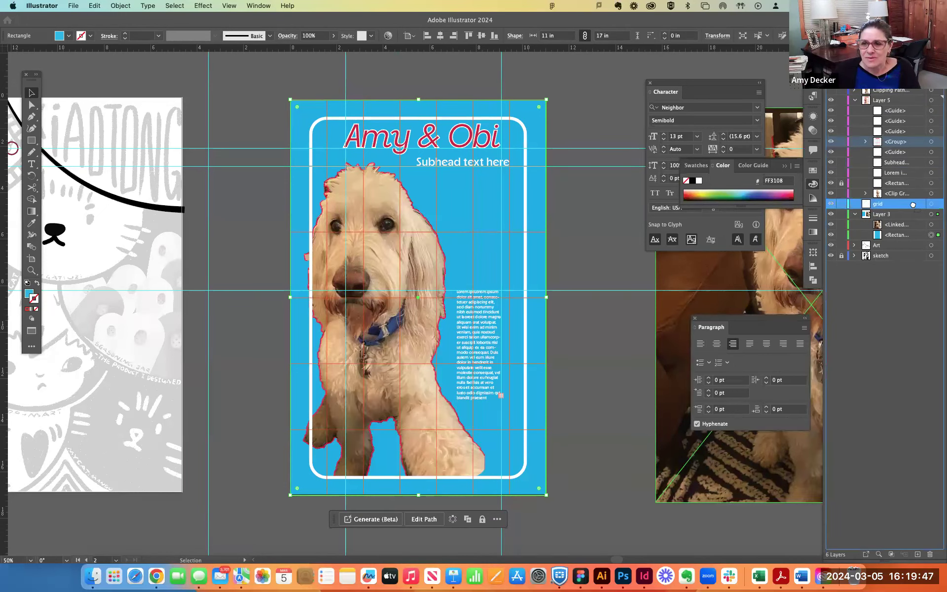
{"action": "left_click_drag", "start_coordinate": [937, 205], "coordinate": [937, 193]}
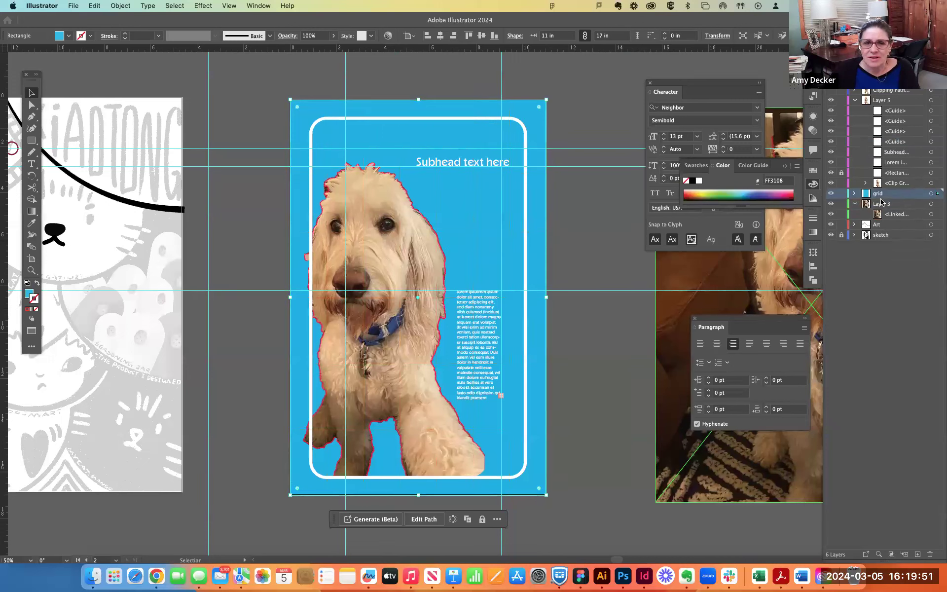
{"action": "key", "text": "super+z"}
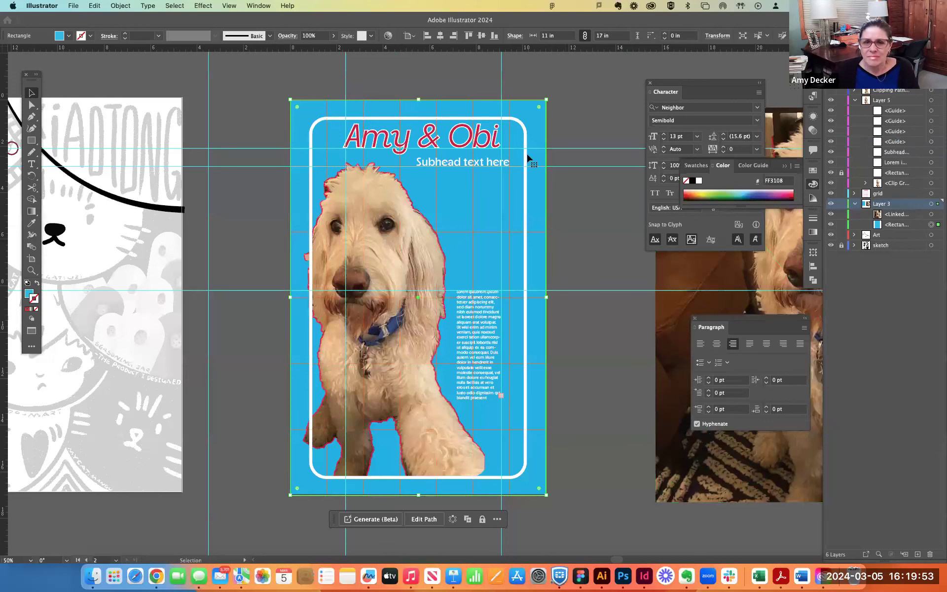
- Lock the blue background rectangle on the poster artboard
{"action": "left_click", "coordinate": [547, 131]}
{"action": "left_click", "coordinate": [535, 129]}
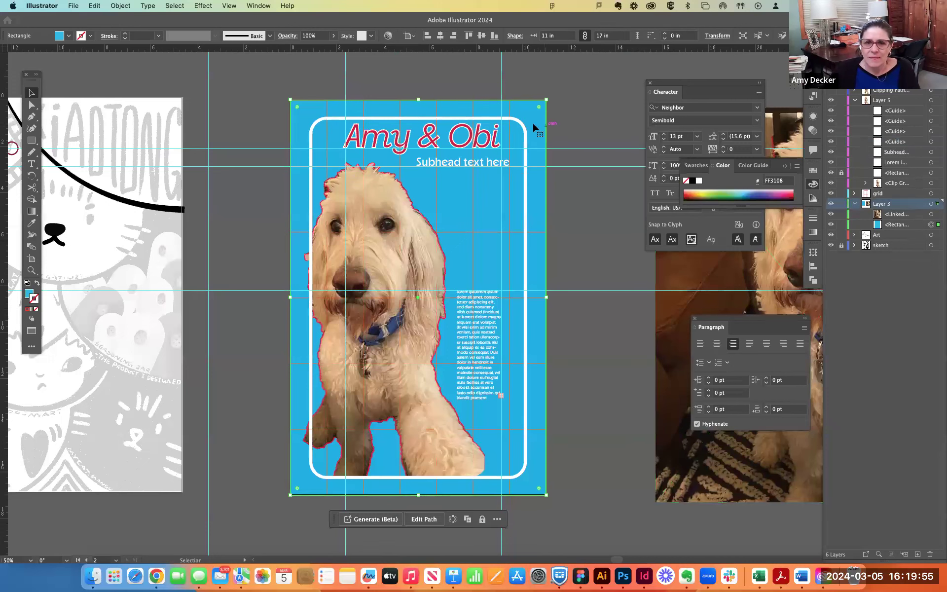
{"action": "left_click", "coordinate": [126, 5]}
{"action": "mouse_move", "coordinate": [136, 91]}
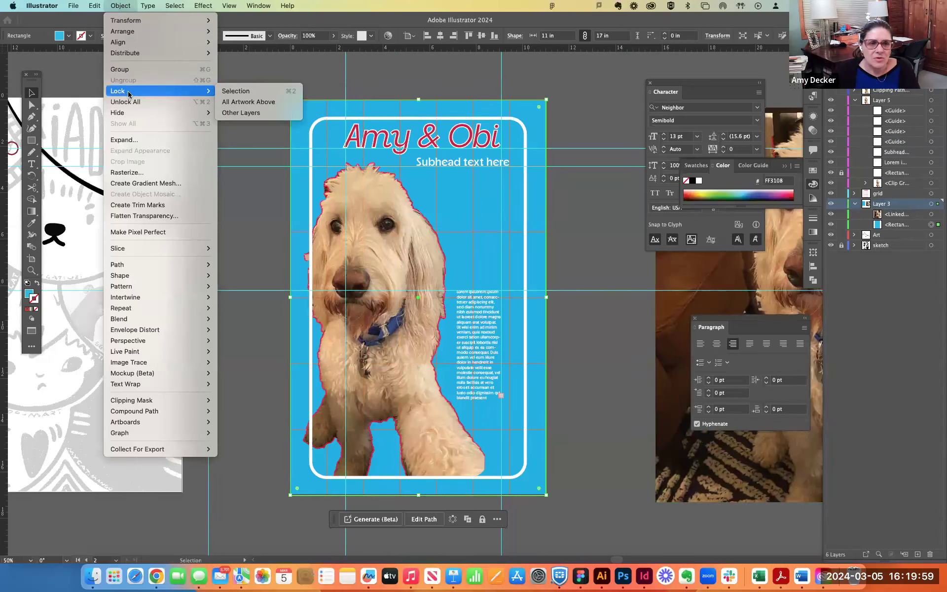
{"action": "left_click", "coordinate": [250, 92]}
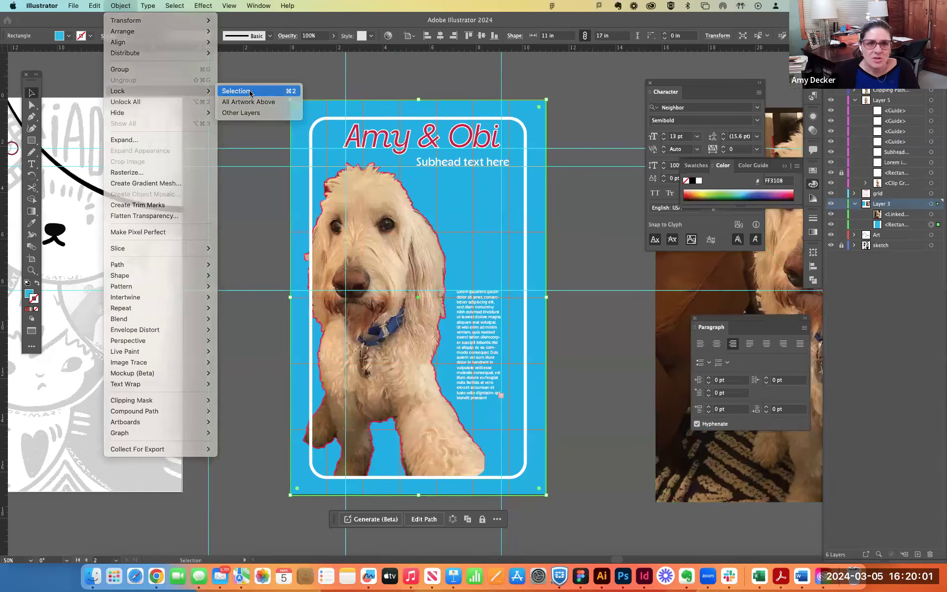
- Ungroup the title copies from the grid, select the grid alone, and check it by hiding and showing its layer
{"action": "left_click", "coordinate": [508, 109]}
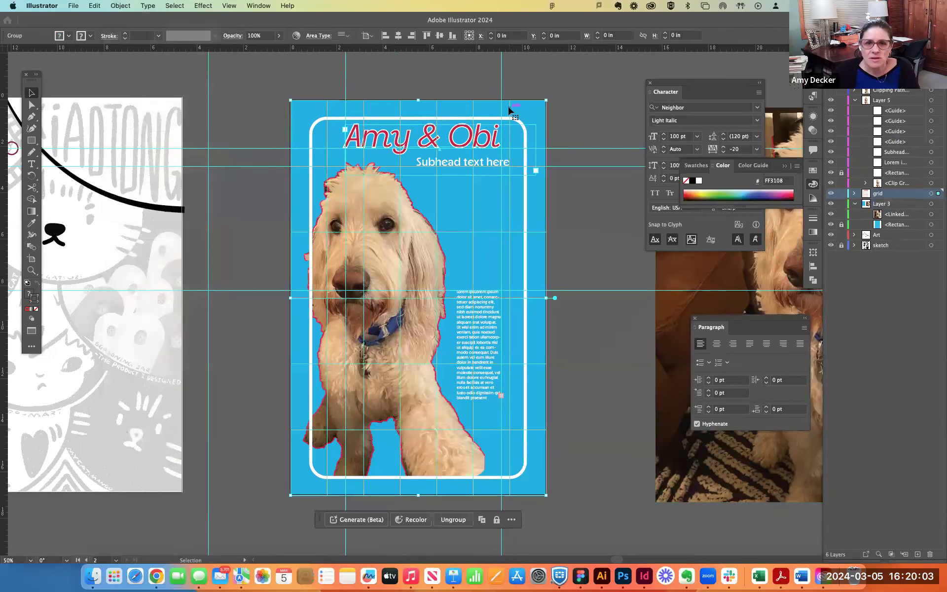
{"action": "left_click", "coordinate": [491, 140]}
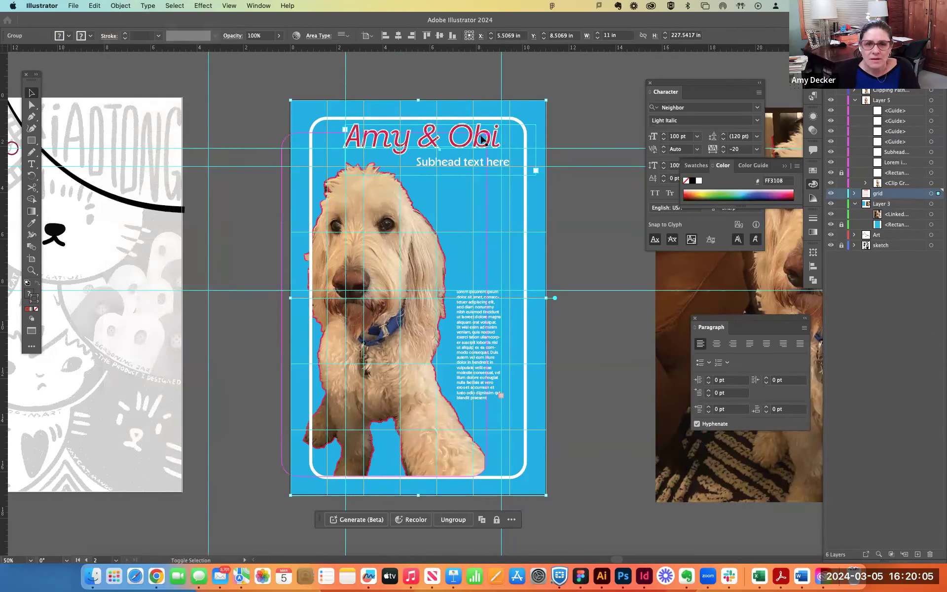
{"action": "left_click", "coordinate": [511, 109]}
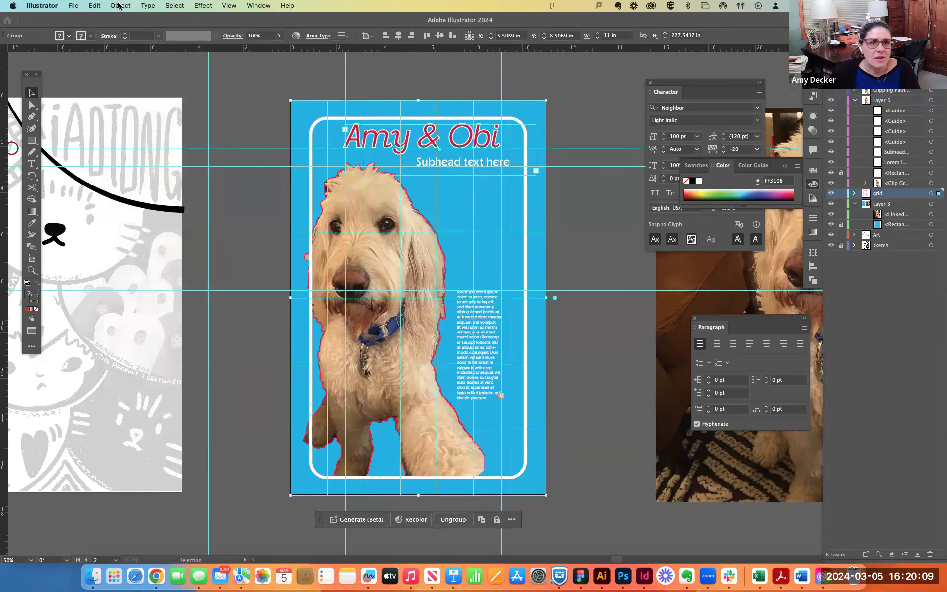
{"action": "left_click", "coordinate": [121, 5]}
{"action": "left_click", "coordinate": [129, 76]}
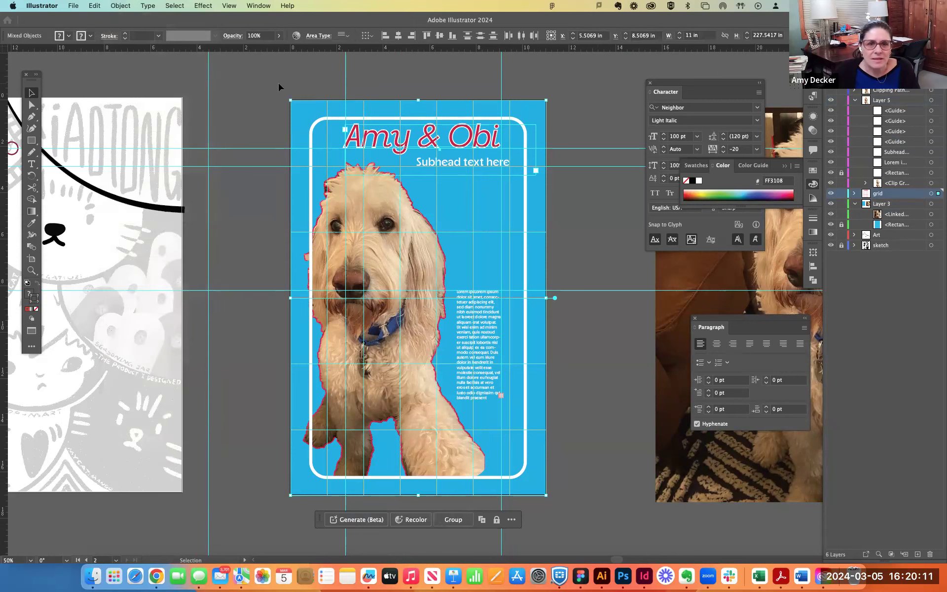
{"action": "left_click", "coordinate": [278, 88]}
{"action": "left_click", "coordinate": [364, 109]}
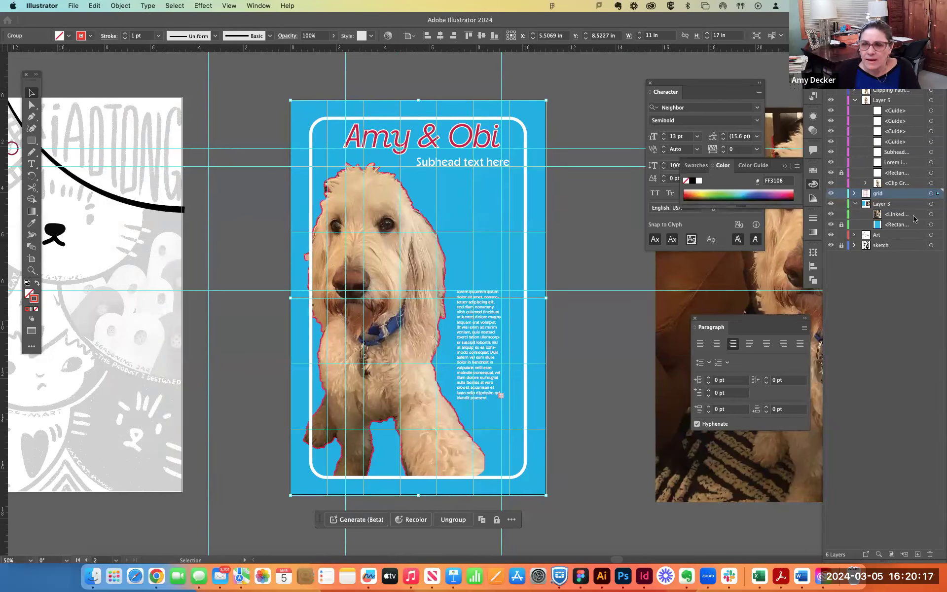
{"action": "left_click", "coordinate": [830, 194]}
{"action": "left_click", "coordinate": [831, 193]}
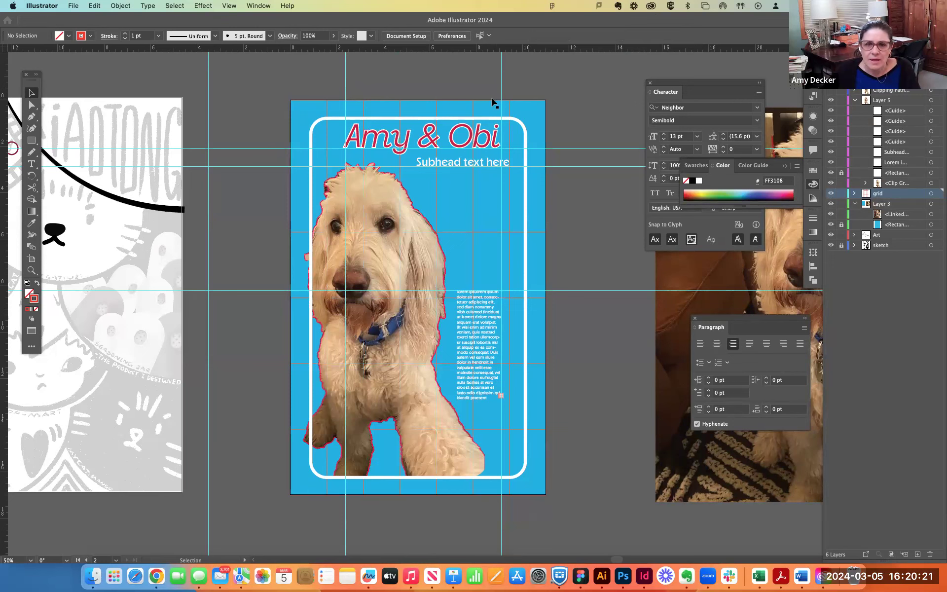
- Move the red title copy and its white 5 pt stroked copy straight up, above the poster artboard
{"action": "left_click", "coordinate": [486, 147]}
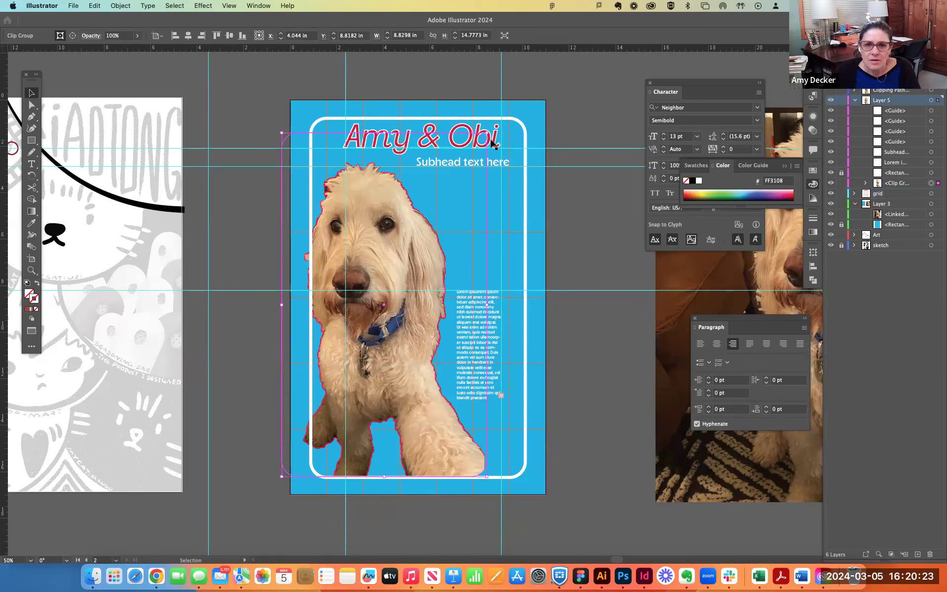
{"action": "left_click_drag", "start_coordinate": [493, 143], "coordinate": [492, 83]}
{"action": "left_click", "coordinate": [538, 141]}
{"action": "left_click_drag", "start_coordinate": [493, 142], "coordinate": [493, 82]}
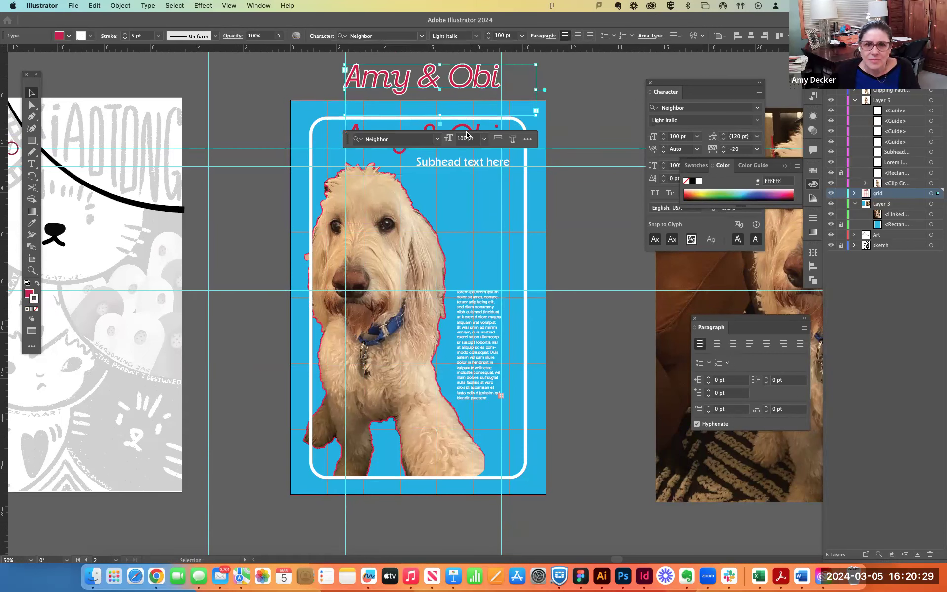
- Delete the leftover stacked title copies that remain inside the poster frame
{"action": "left_click", "coordinate": [615, 126]}
{"action": "left_click", "coordinate": [491, 141]}
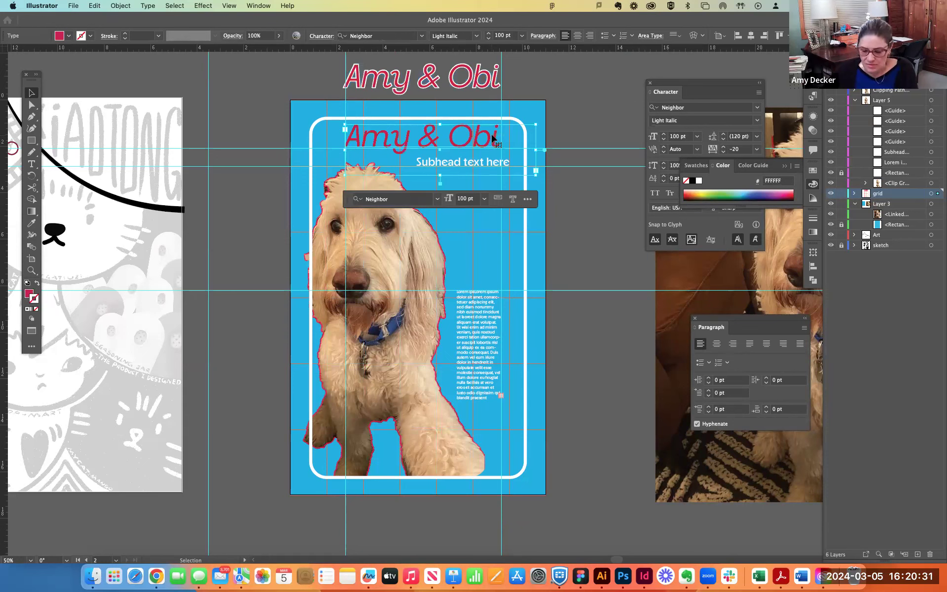
{"action": "key", "text": "Delete"}
{"action": "left_click", "coordinate": [473, 135]}
{"action": "key", "text": "Delete"}
{"action": "left_click", "coordinate": [490, 143]}
{"action": "key", "text": "Delete"}
{"action": "left_click", "coordinate": [489, 144]}
{"action": "key", "text": "Delete"}
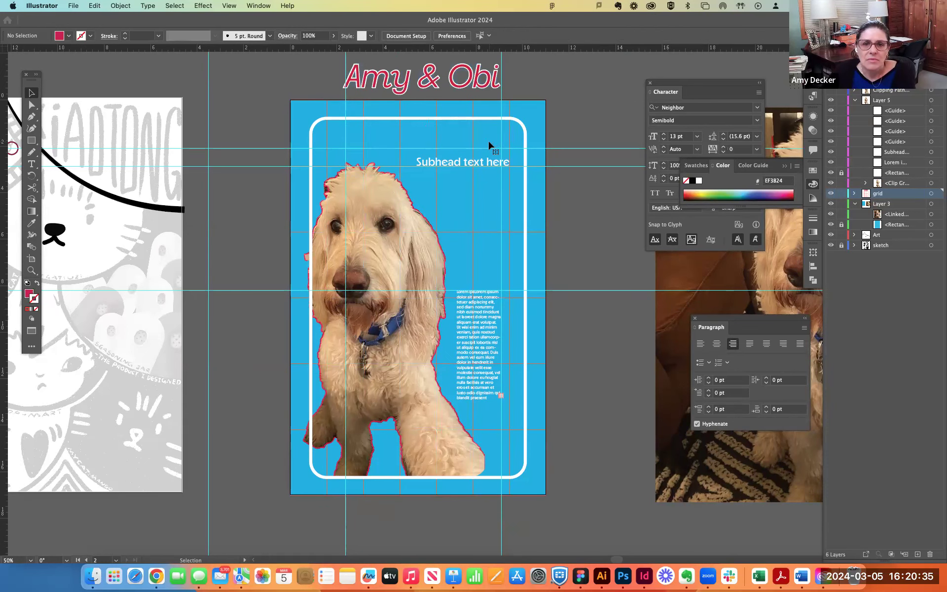
- Group the two title copies above the artboard and add a new layer directly above the grid layer
{"action": "left_click", "coordinate": [509, 106]}
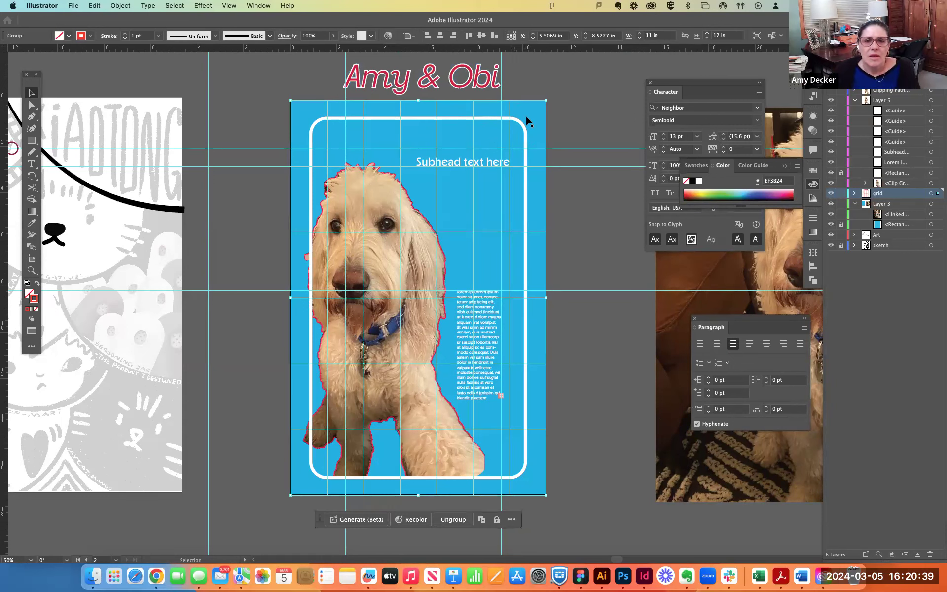
{"action": "left_click", "coordinate": [831, 194]}
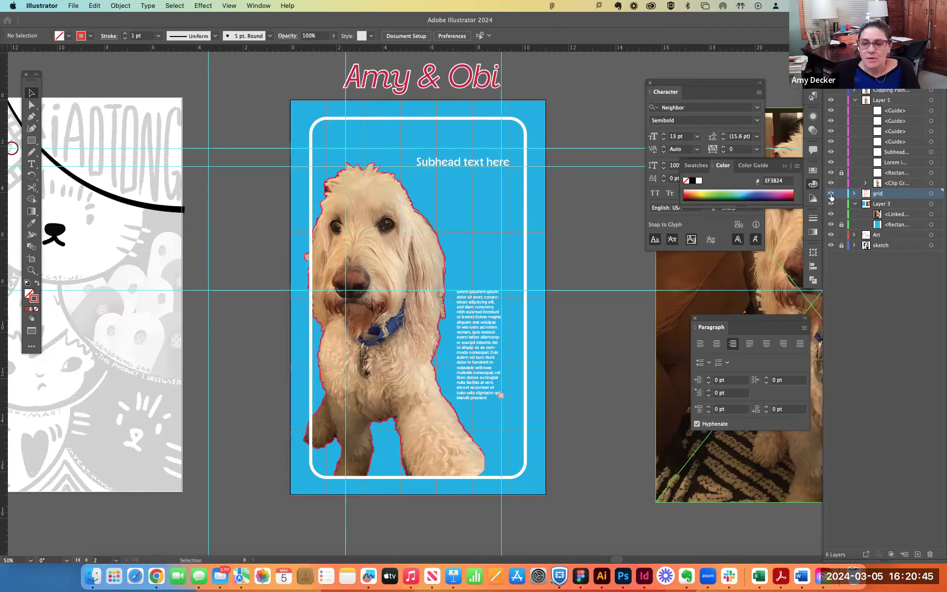
{"action": "left_click", "coordinate": [496, 74]}
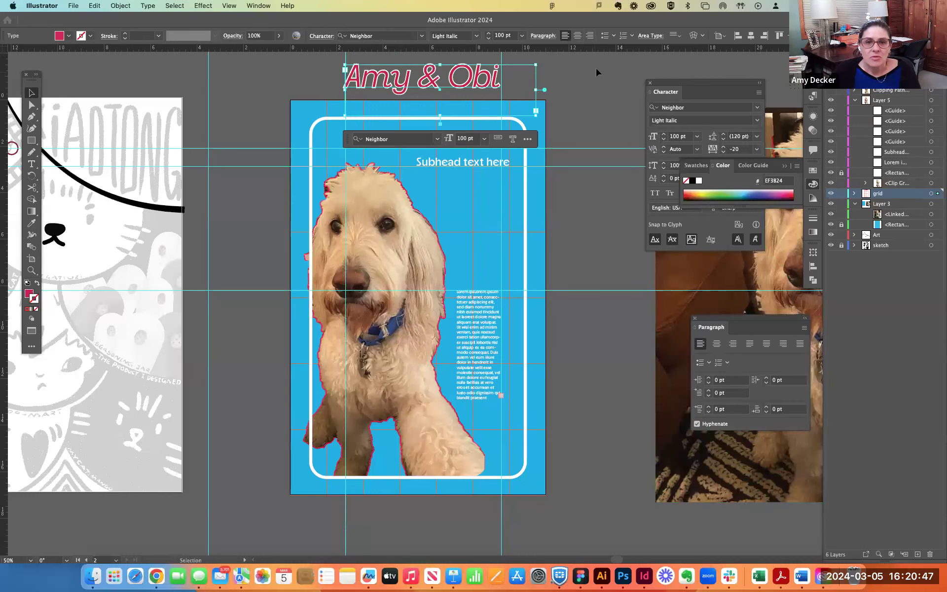
{"action": "left_click", "coordinate": [411, 93], "text": "shift"}
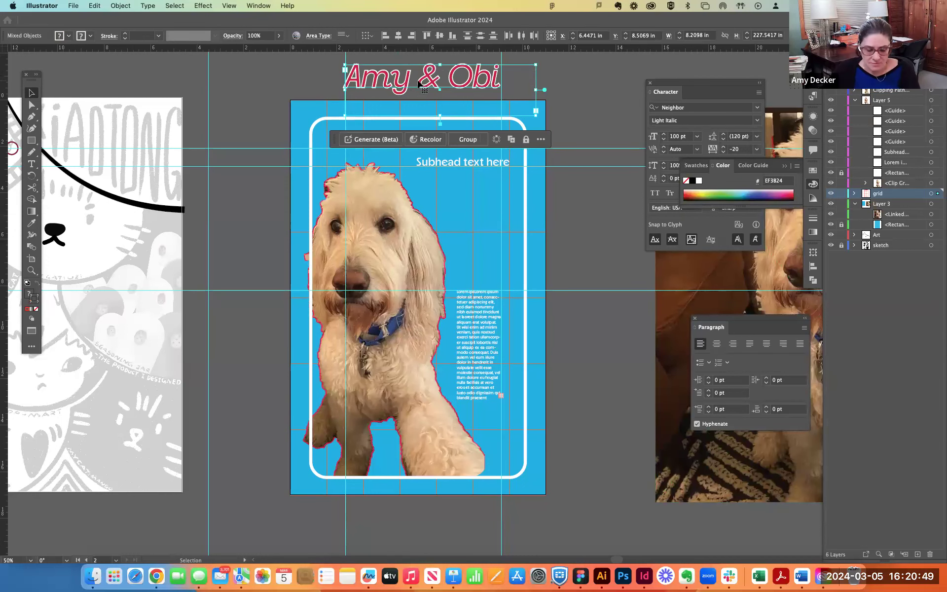
{"action": "key", "text": "super+g"}
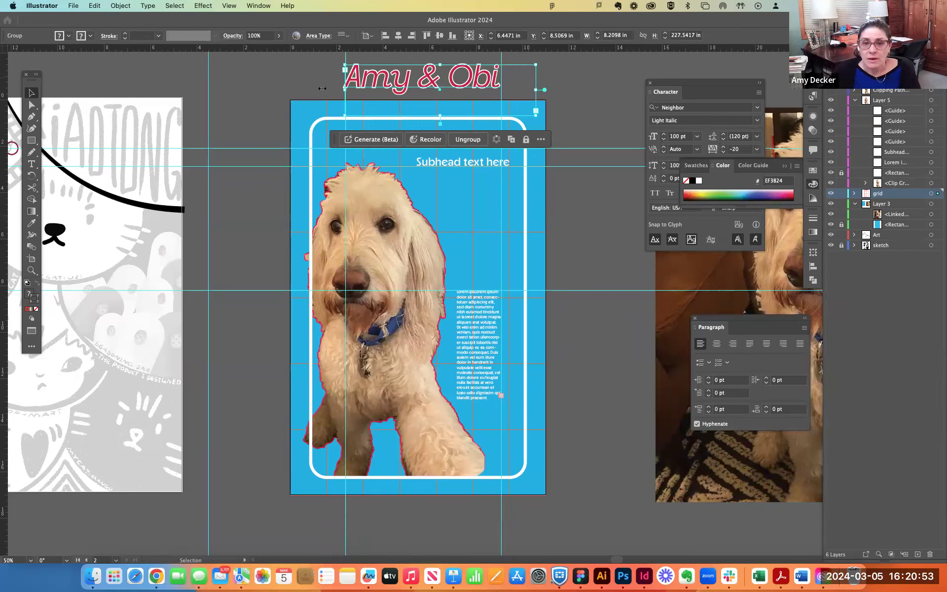
{"action": "left_click", "coordinate": [917, 555]}
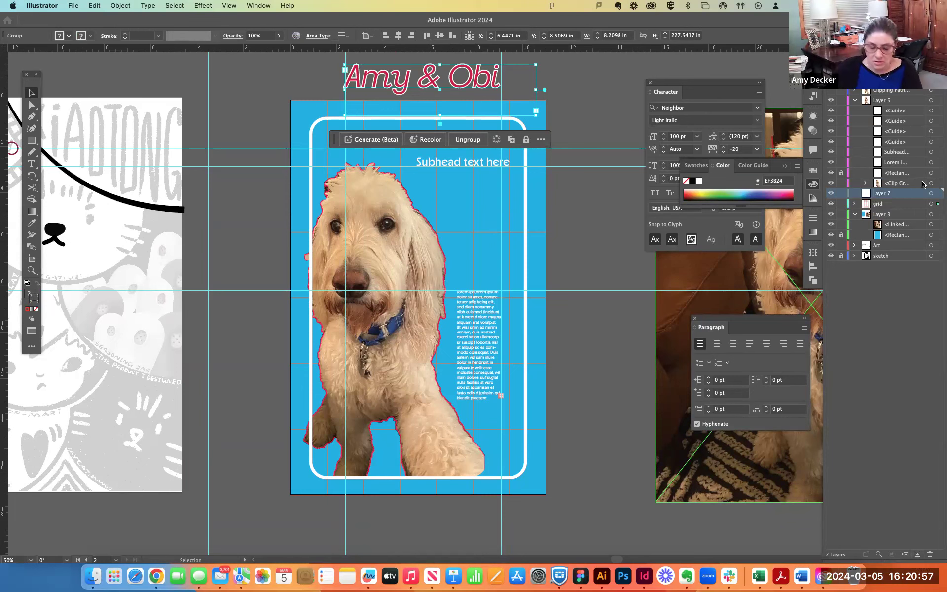
{"action": "key", "text": "shift+h"}
{"action": "key", "text": "e"}
{"action": "key", "text": "a"}
{"action": "key", "text": "d"}
{"action": "key", "text": "l"}
{"action": "key", "text": "i"}
{"action": "key", "text": "n"}
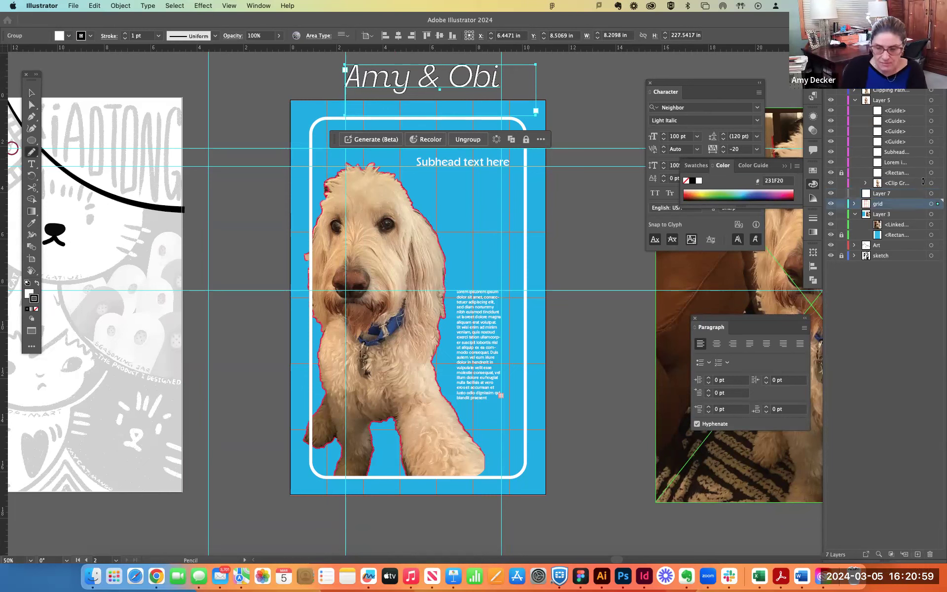
{"action": "key", "text": "e"}
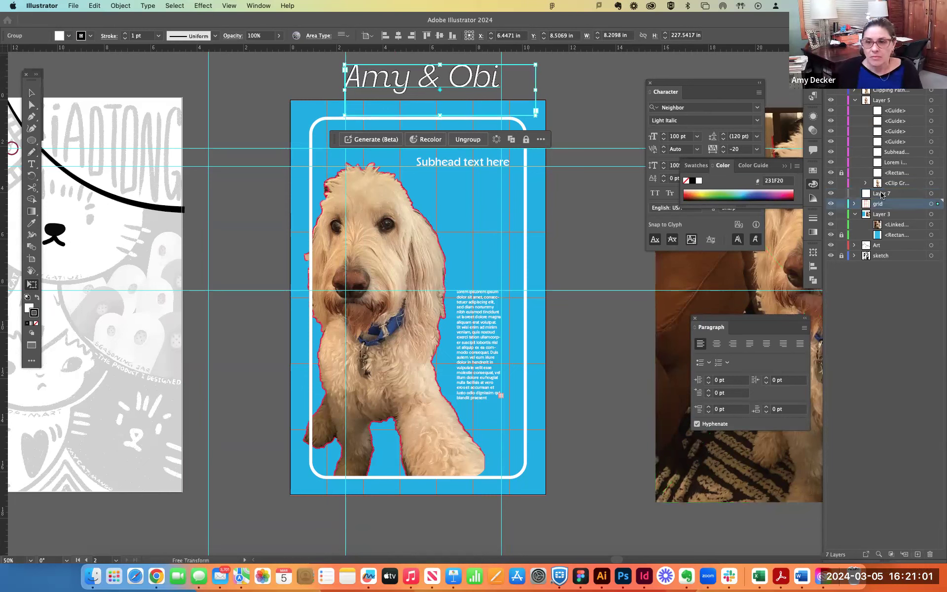
- Rename the new layer above the grid as Headline and move the title group onto it
{"action": "double_click", "coordinate": [882, 193]}
{"action": "type", "text": "Headline"}
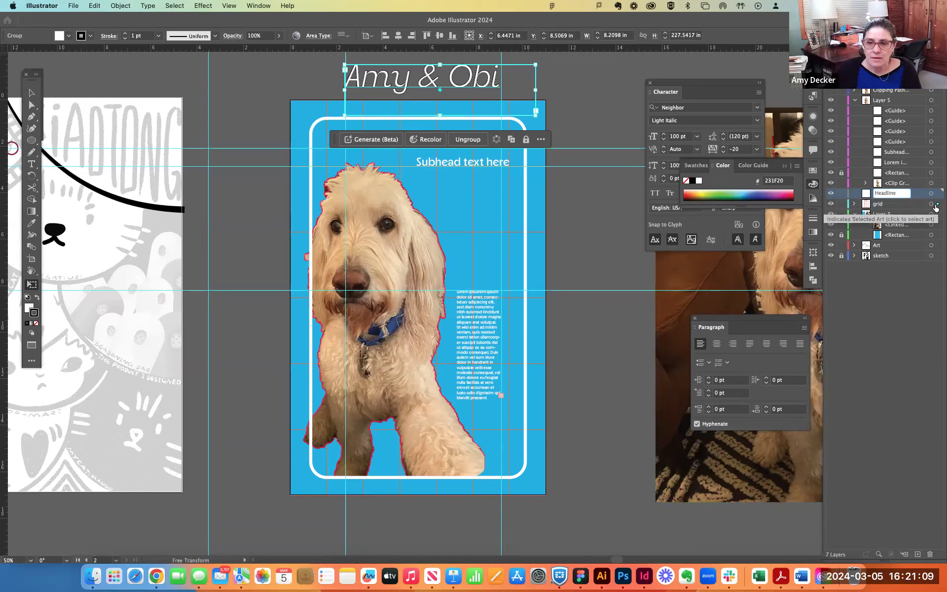
{"action": "left_click_drag", "start_coordinate": [937, 206], "coordinate": [937, 197]}
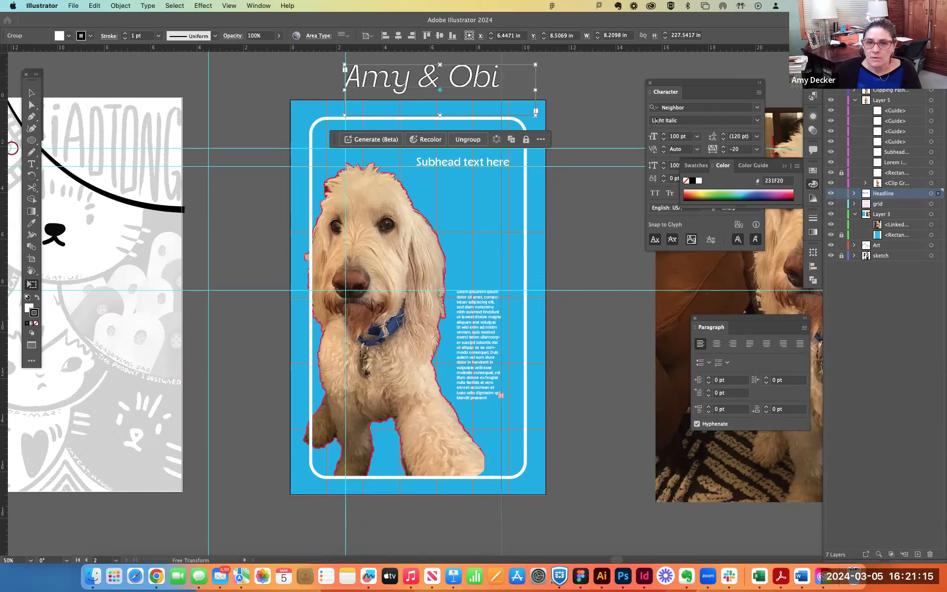
- Lock the grid layer, and try the title group inside the poster frame before returning it above the artboard
{"action": "key", "text": "v"}
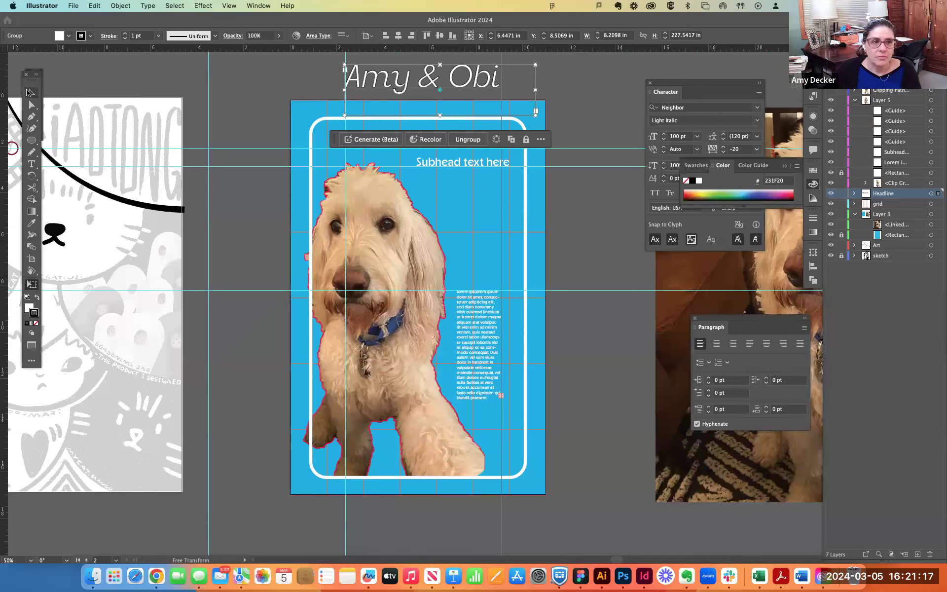
{"action": "left_click", "coordinate": [257, 88]}
{"action": "mouse_move", "coordinate": [468, 83]}
{"action": "left_mouse_down"}
{"action": "mouse_move", "coordinate": [524, 81]}
{"action": "mouse_move", "coordinate": [474, 79]}
{"action": "left_mouse_up"}
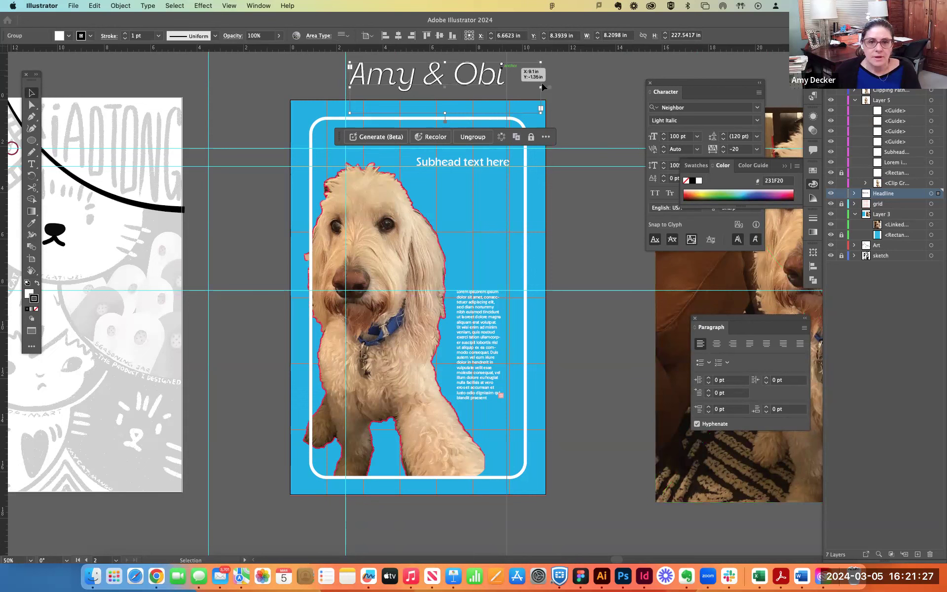
{"action": "left_click", "coordinate": [591, 107]}
{"action": "left_click_drag", "start_coordinate": [453, 71], "coordinate": [447, 143]}
{"action": "left_click_drag", "start_coordinate": [448, 87], "coordinate": [449, 146]}
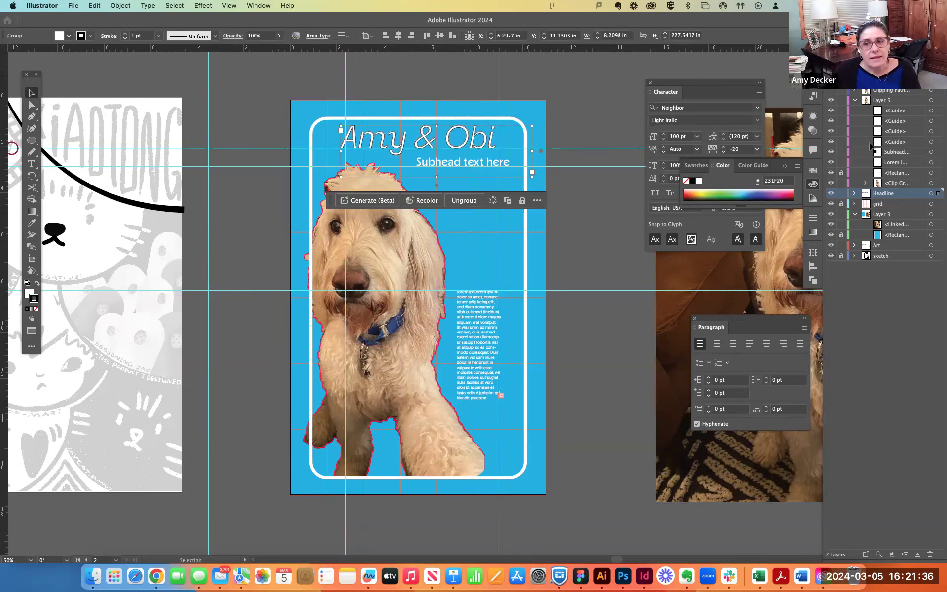
{"action": "left_click", "coordinate": [855, 101]}
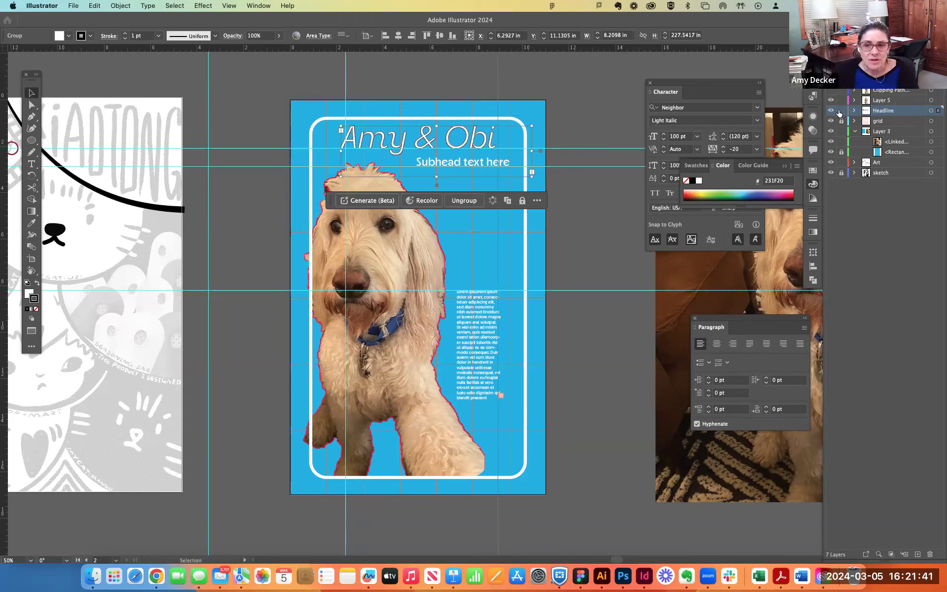
{"action": "left_click_drag", "start_coordinate": [474, 146], "coordinate": [474, 85]}
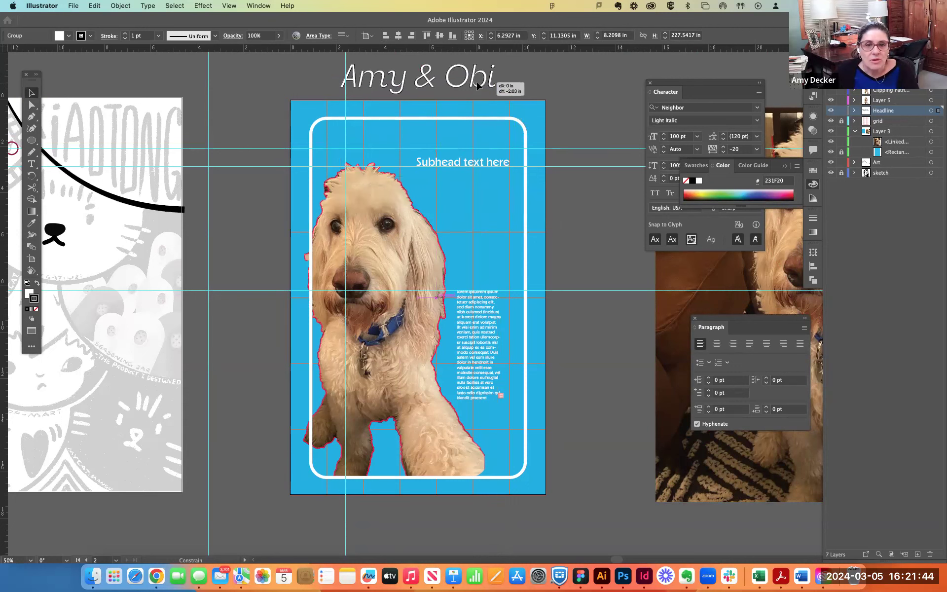
- Move the subhead text from Layer 5 onto the Headline layer and check it by hiding and showing Layer 5
{"action": "left_click", "coordinate": [476, 168]}
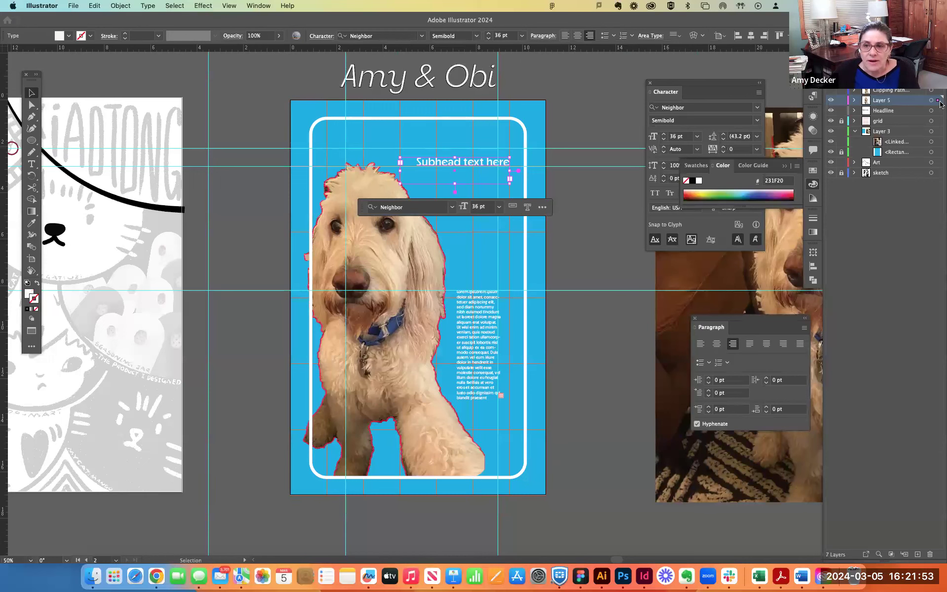
{"action": "left_click_drag", "start_coordinate": [936, 102], "coordinate": [937, 111]}
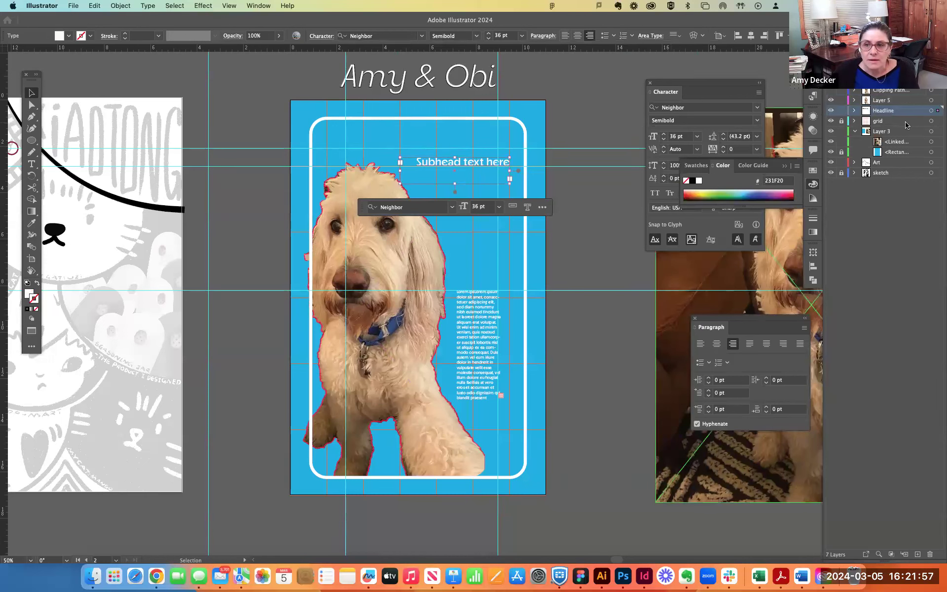
{"action": "left_click", "coordinate": [831, 101]}
{"action": "left_click", "coordinate": [832, 101]}
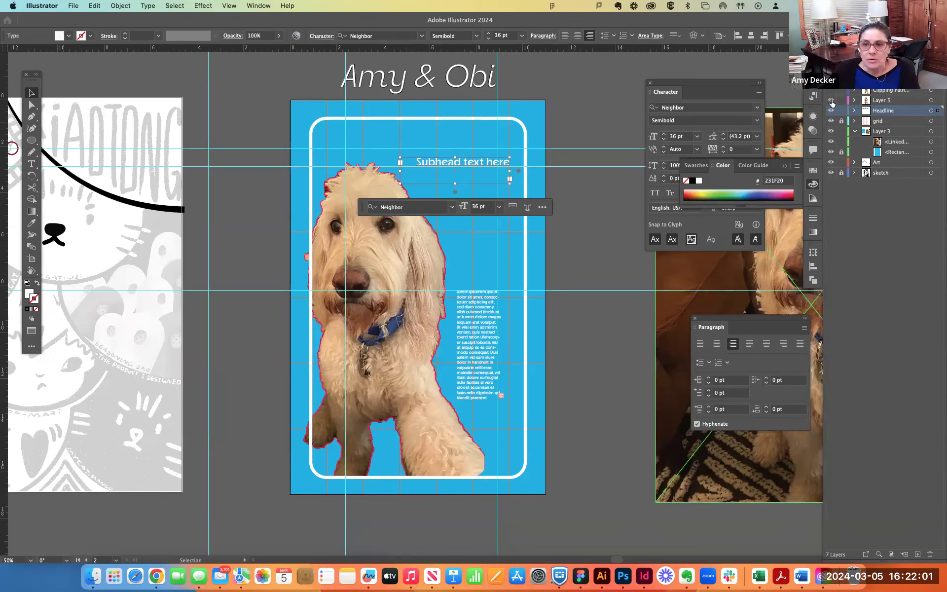
{"action": "left_click", "coordinate": [832, 100]}
{"action": "left_click", "coordinate": [832, 101]}
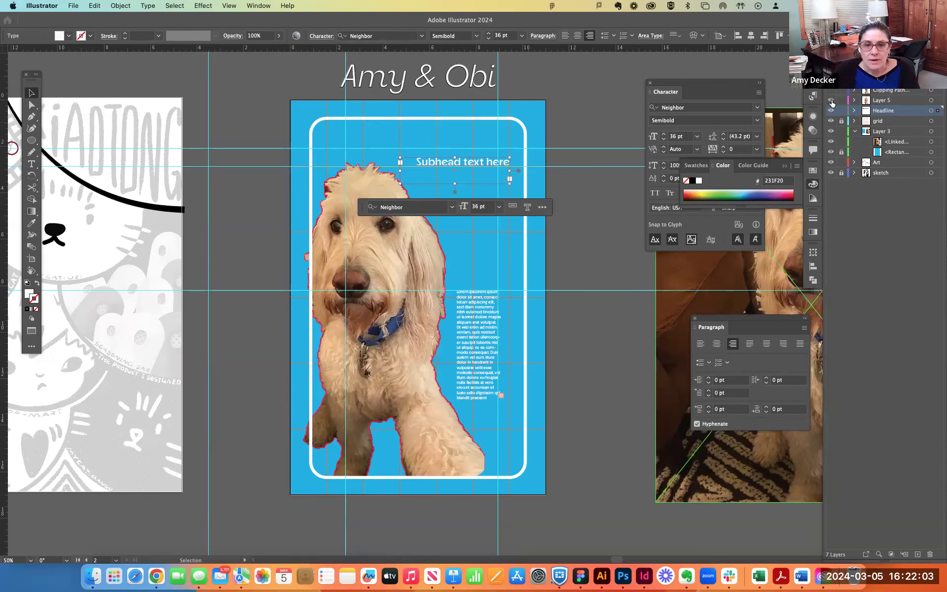
- Move the body text block onto the Headline layer and rename that layer as Copy
{"action": "left_click", "coordinate": [490, 345]}
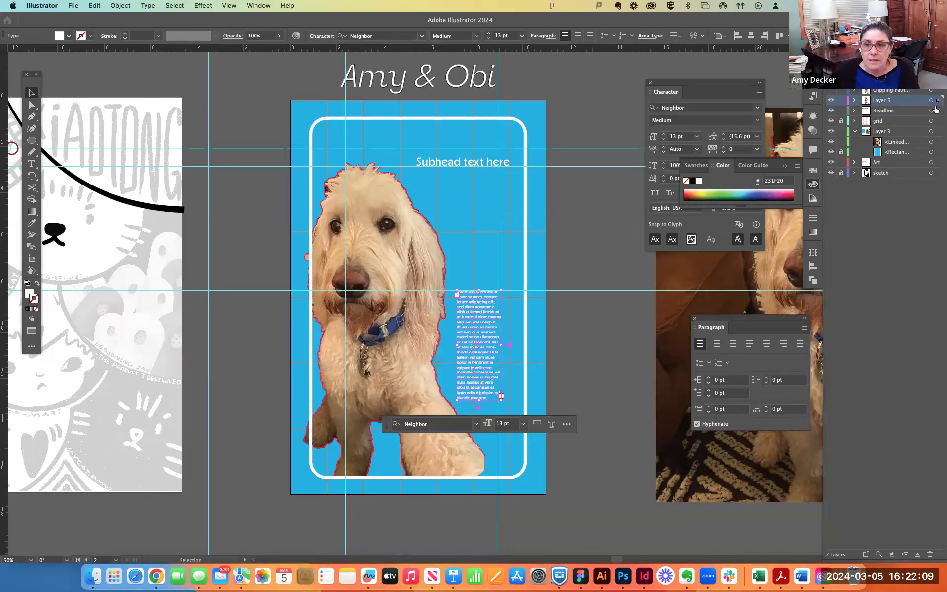
{"action": "left_click_drag", "start_coordinate": [936, 111], "coordinate": [936, 112]}
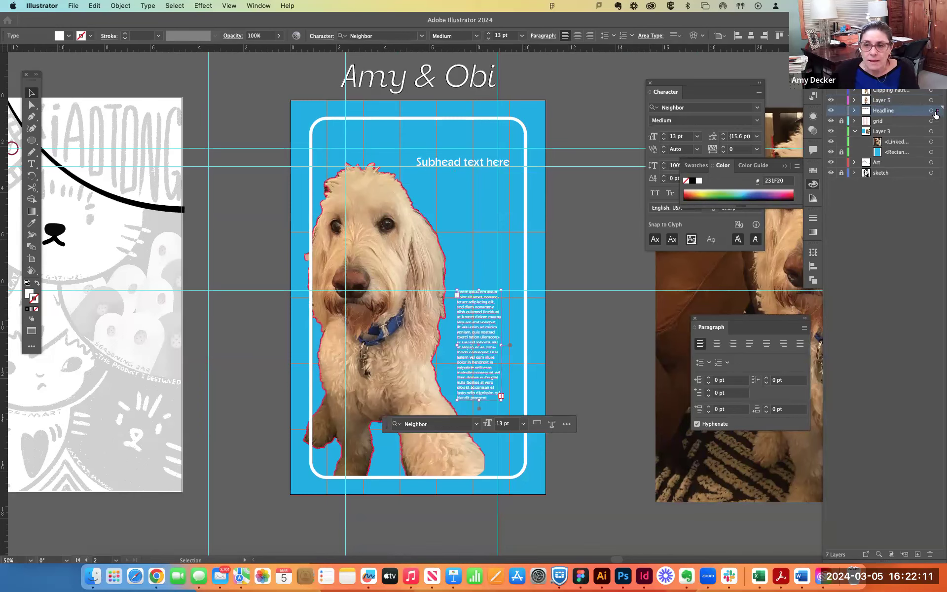
{"action": "double_click", "coordinate": [886, 111]}
{"action": "type", "text": "Copy"}
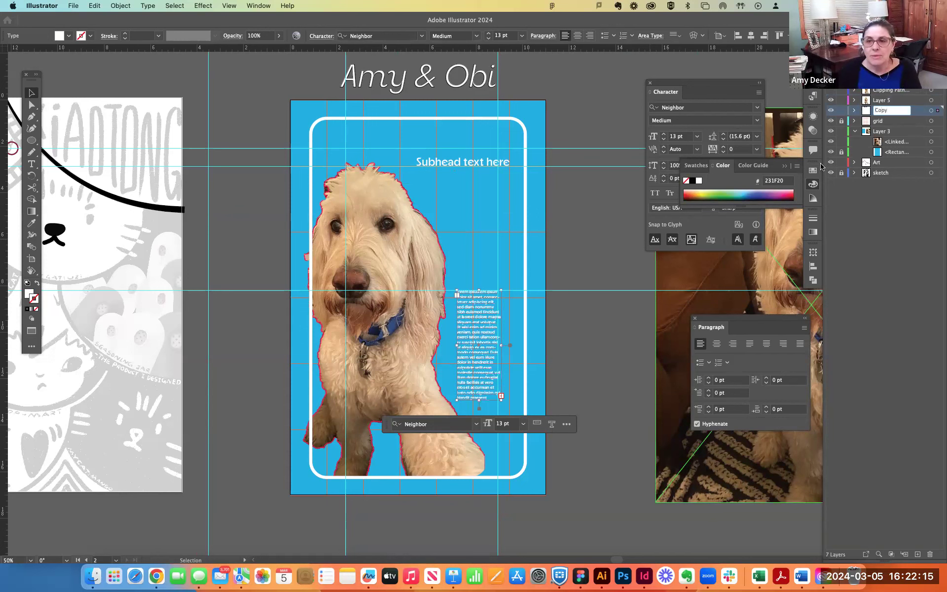
- Hide and show the Copy layer repeatedly, selecting the title group in between, to examine which items the layer holds
{"action": "left_click", "coordinate": [831, 112]}
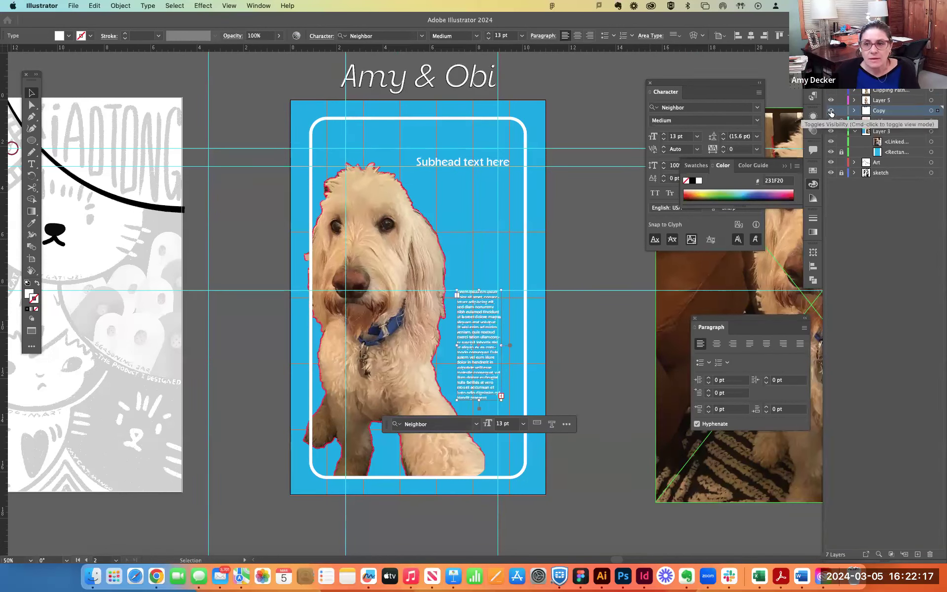
{"action": "left_click", "coordinate": [832, 112]}
{"action": "left_click", "coordinate": [832, 112]}
{"action": "left_click", "coordinate": [832, 111]}
{"action": "left_click", "coordinate": [832, 112]}
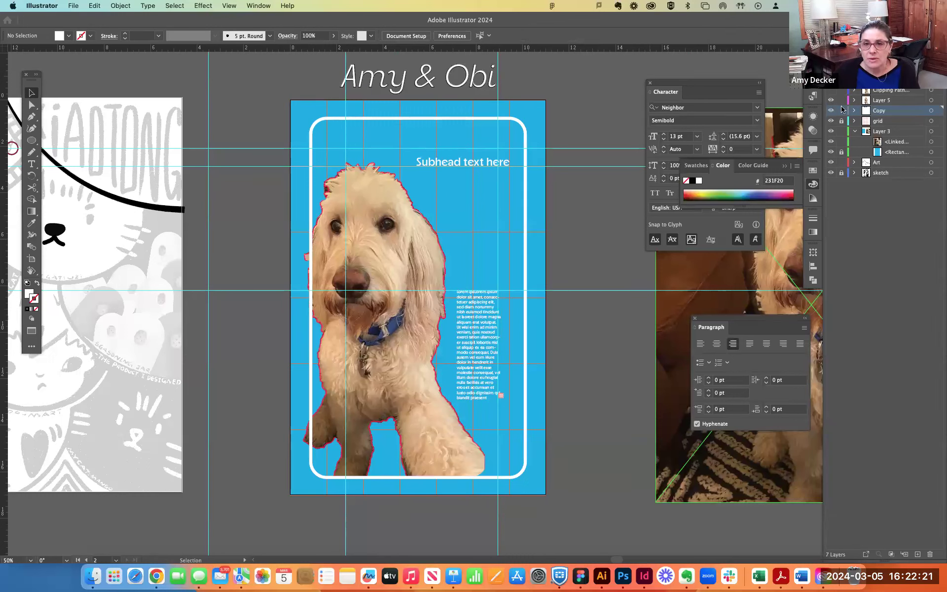
{"action": "left_click", "coordinate": [497, 95]}
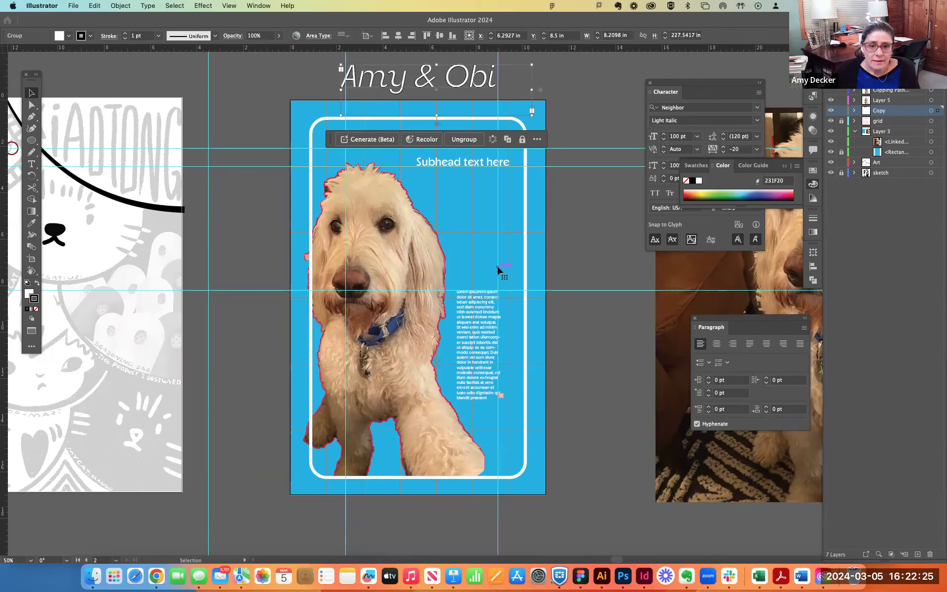
{"action": "left_click", "coordinate": [831, 112]}
{"action": "left_click", "coordinate": [831, 111]}
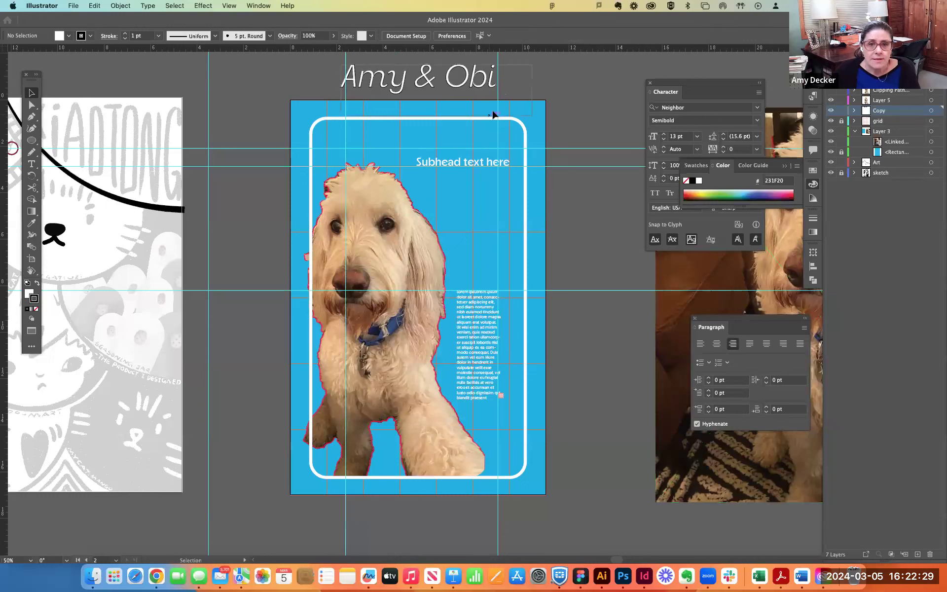
{"action": "left_click", "coordinate": [498, 93]}
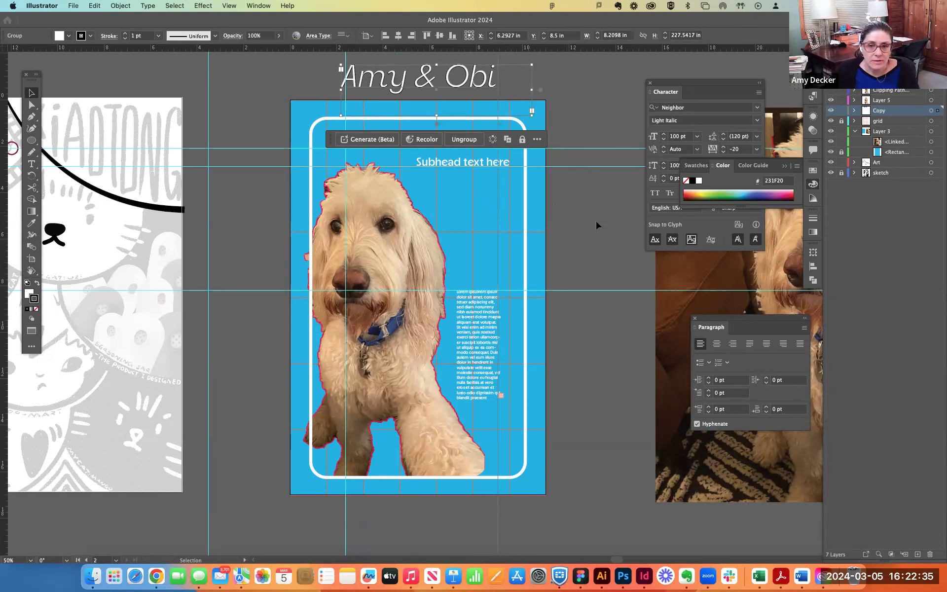
- Shift the title group and its attached vertical guide sideways, ending with both partly beyond the artboard's right edge
{"action": "left_click", "coordinate": [501, 220]}
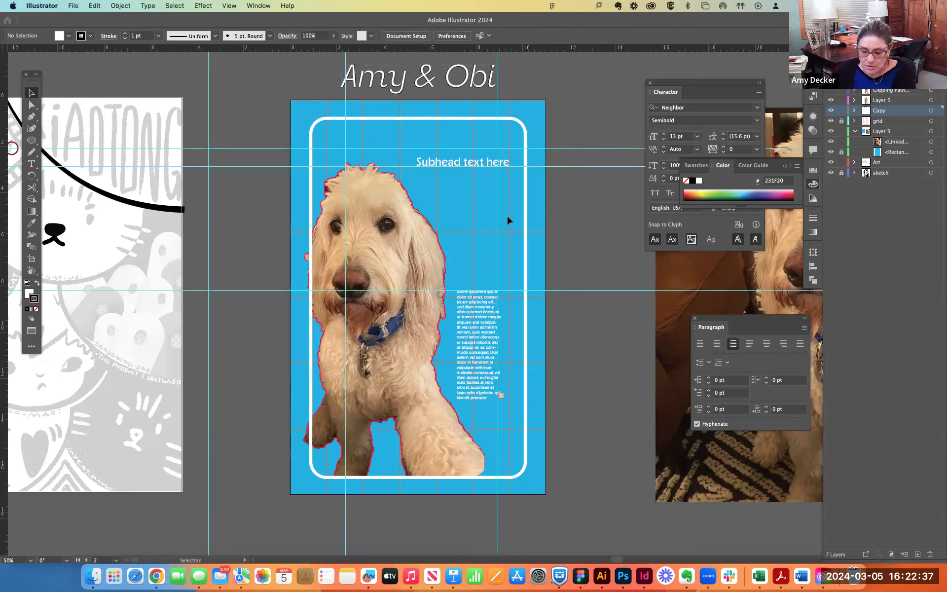
{"action": "left_click", "coordinate": [573, 220]}
{"action": "left_click_drag", "start_coordinate": [497, 223], "coordinate": [591, 227]}
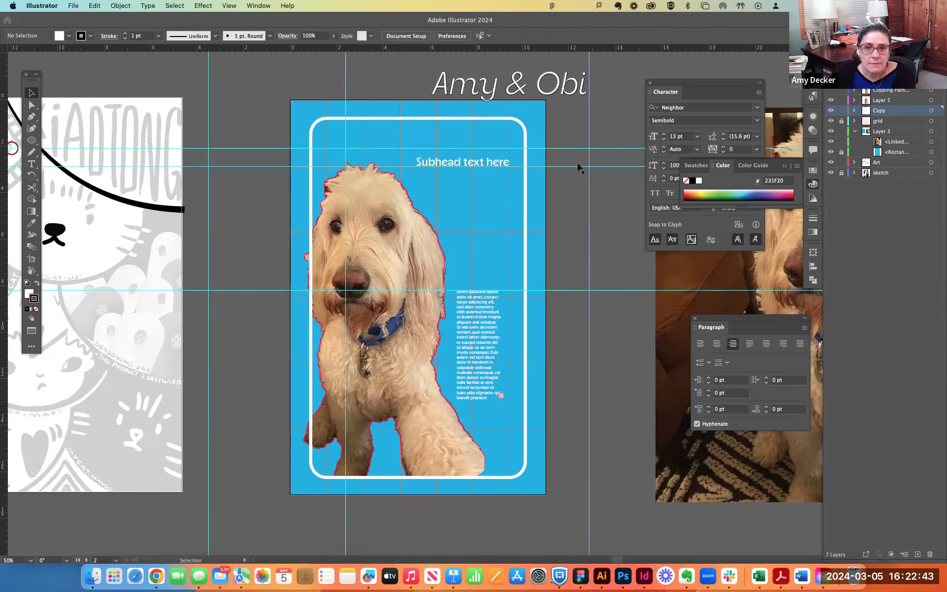
{"action": "left_click_drag", "start_coordinate": [615, 99], "coordinate": [555, 92]}
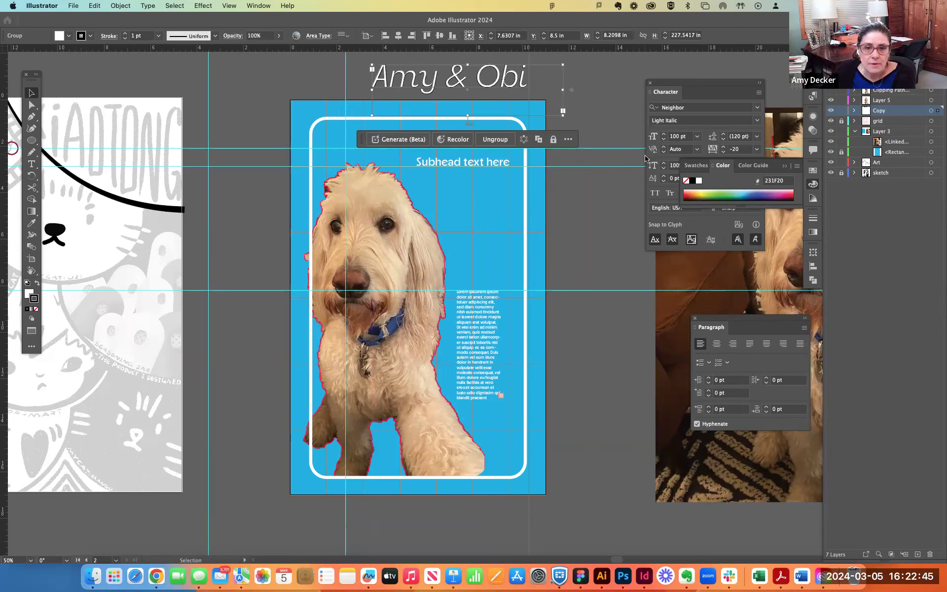
{"action": "left_click", "coordinate": [591, 173]}
{"action": "left_click_drag", "start_coordinate": [530, 205], "coordinate": [583, 205]}
- Select only the vertical guide inside the title group with Direct Selection and pull it away from the title
{"action": "left_click", "coordinate": [31, 105]}
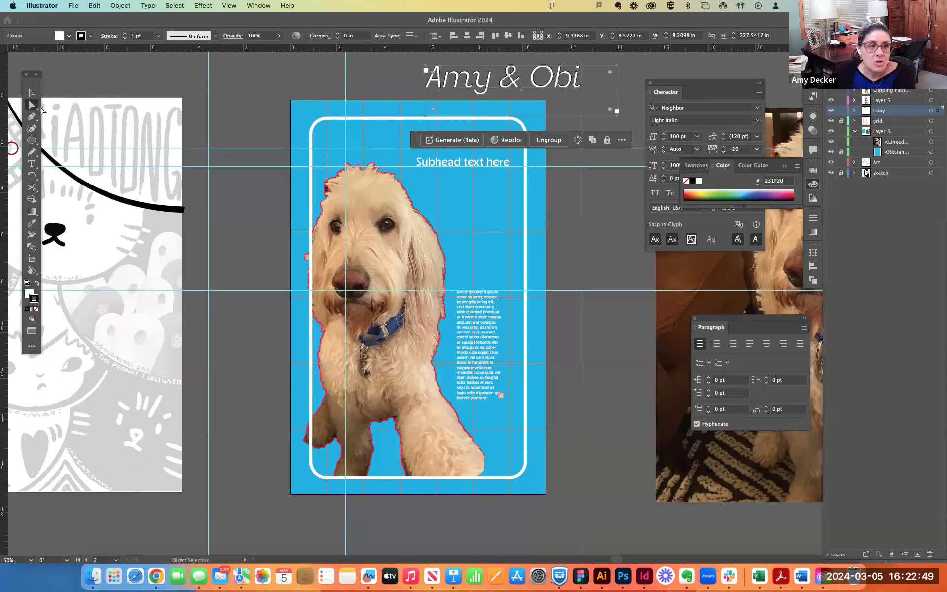
{"action": "left_click", "coordinate": [267, 97]}
{"action": "left_click_drag", "start_coordinate": [581, 134], "coordinate": [595, 131]}
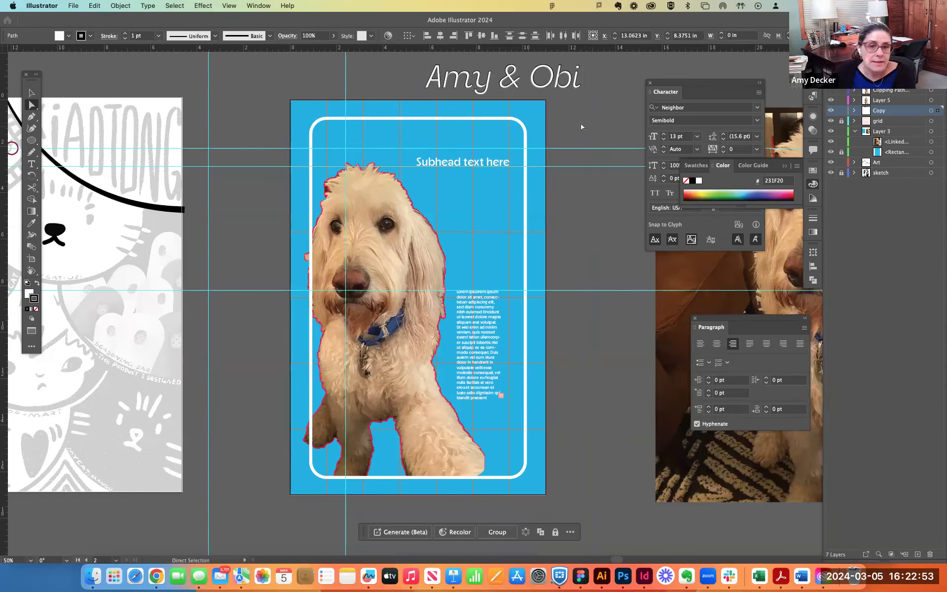
- Move the title group into the upper part of the poster frame, directly above the subhead and aligned with its right end
{"action": "left_click", "coordinate": [31, 92]}
{"action": "left_click_drag", "start_coordinate": [544, 82], "coordinate": [495, 94]}
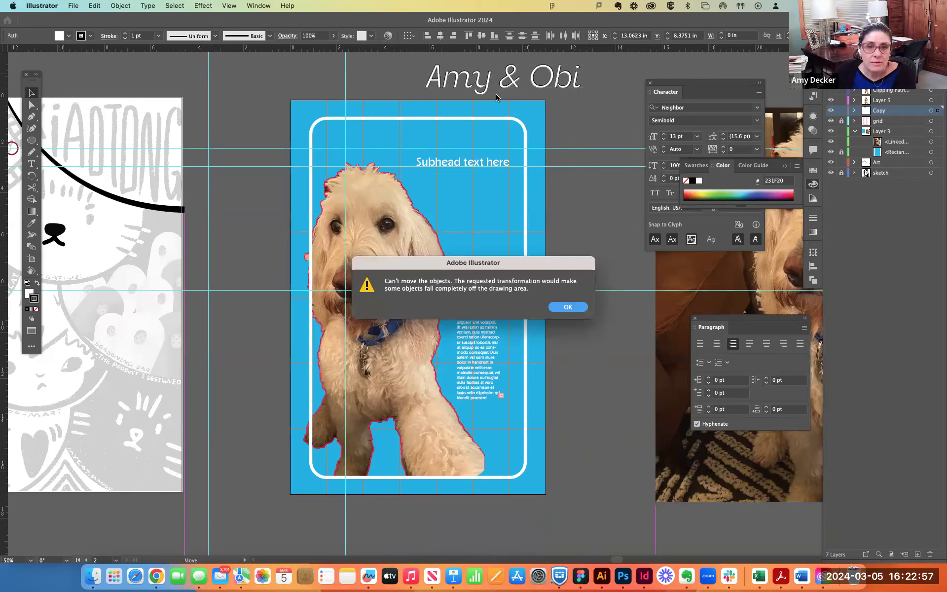
{"action": "left_click", "coordinate": [568, 307]}
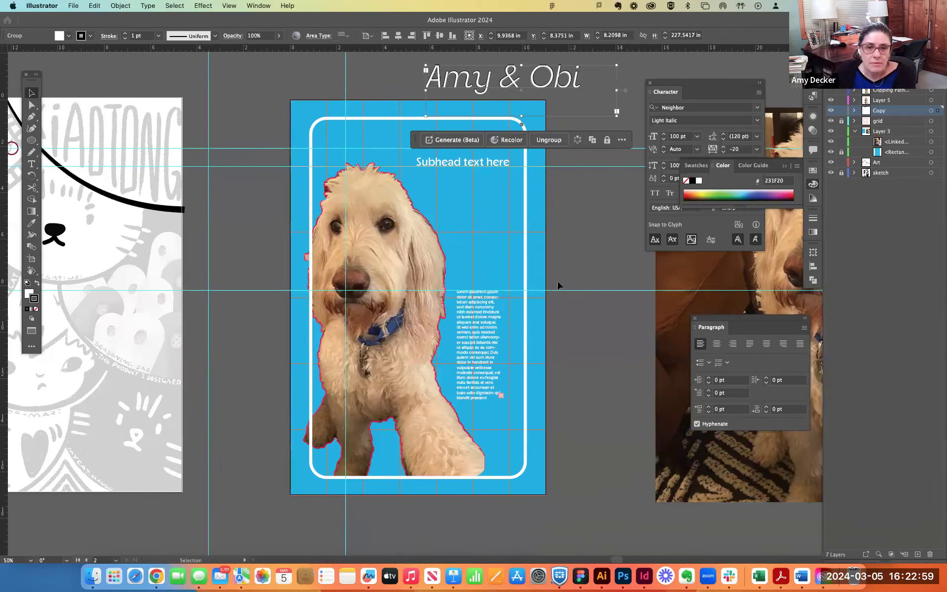
{"action": "left_click_drag", "start_coordinate": [538, 85], "coordinate": [471, 146]}
{"action": "left_click", "coordinate": [628, 163]}
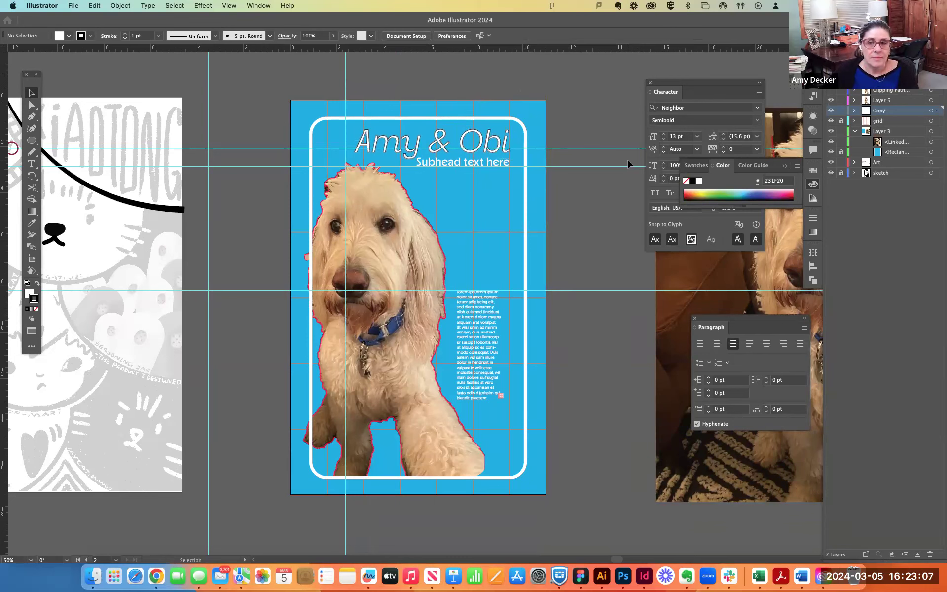
{"action": "left_click", "coordinate": [930, 141]}
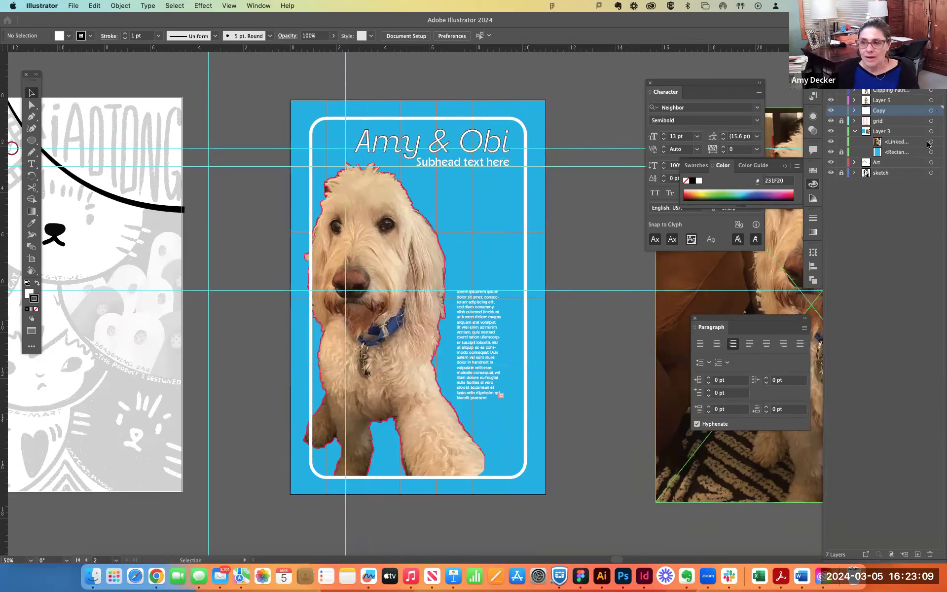